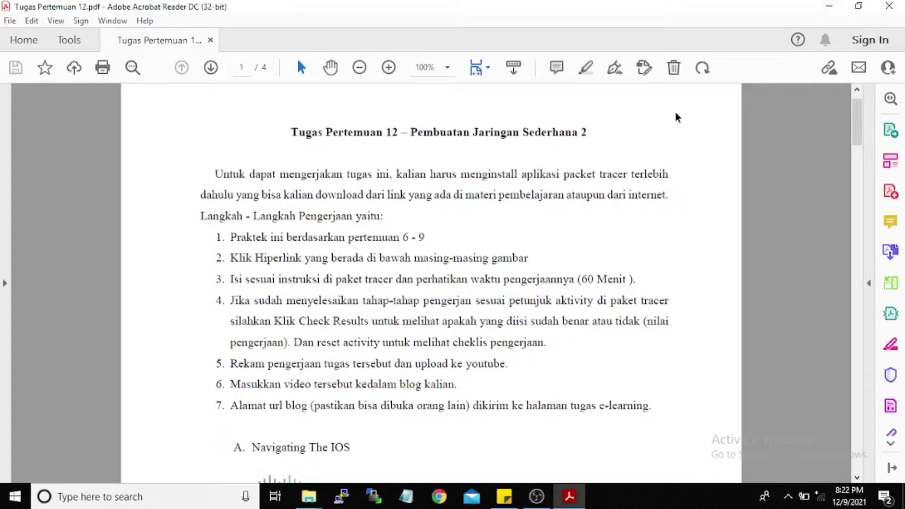
Step: Scroll the assignment PDF to section B, Configuring Initial Switch Setting, on page 2
scroll(430, 296, "down", 1)
scroll(431, 296, "down", 8)
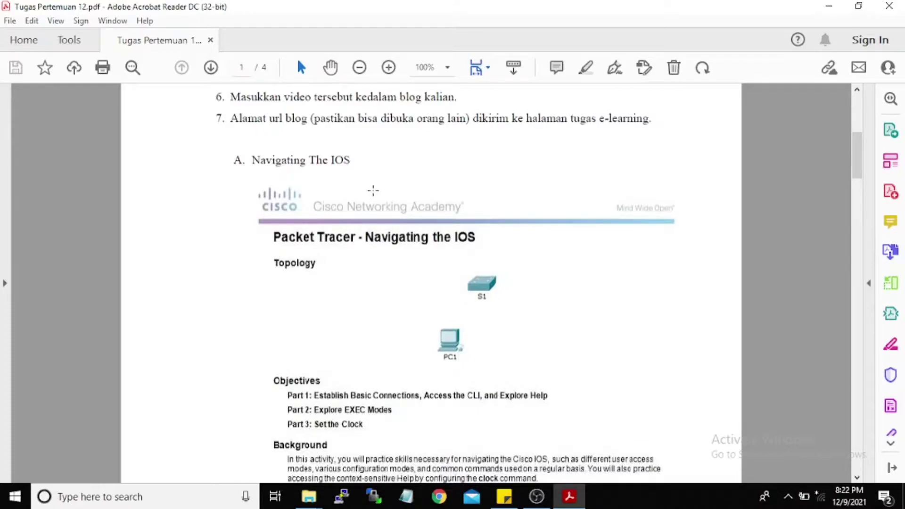
scroll(376, 189, "down", 11)
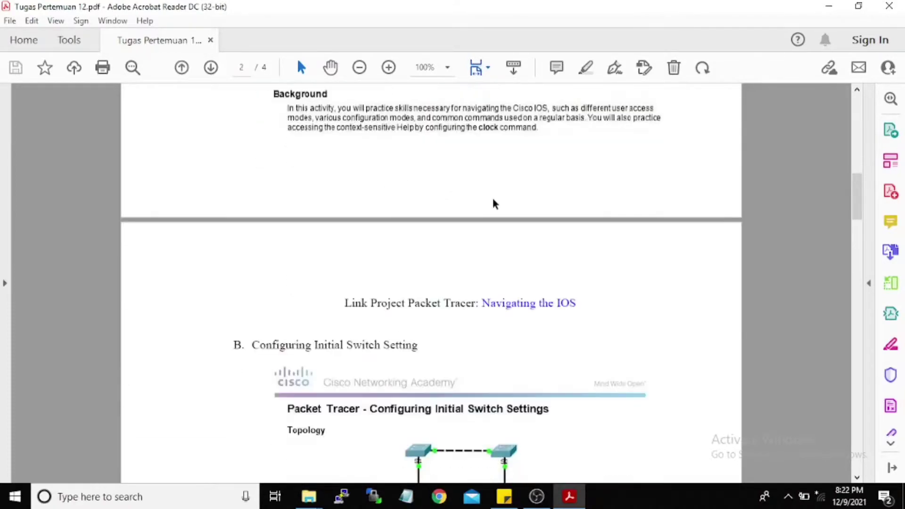
scroll(493, 204, "down", 19)
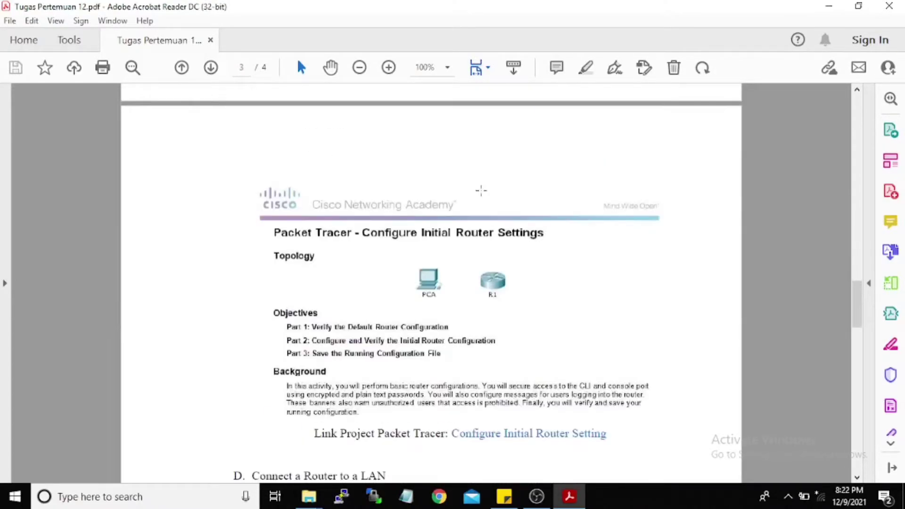
scroll(480, 191, "down", 18)
scroll(633, 199, "up", 7)
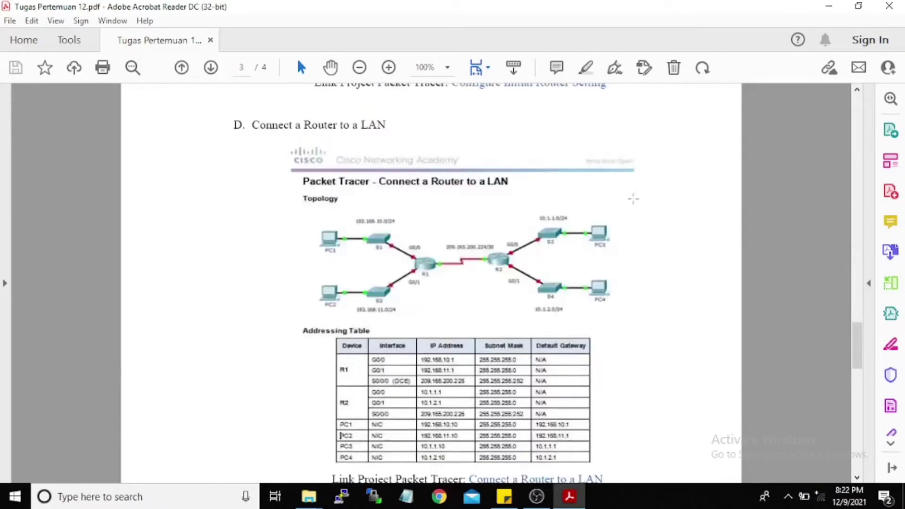
scroll(633, 199, "up", 20)
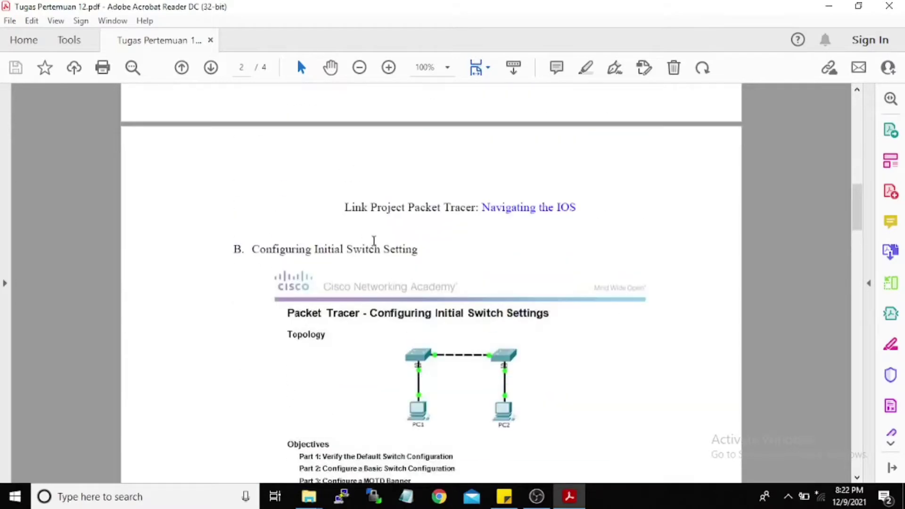
scroll(373, 238, "down", 5)
scroll(377, 236, "up", 1)
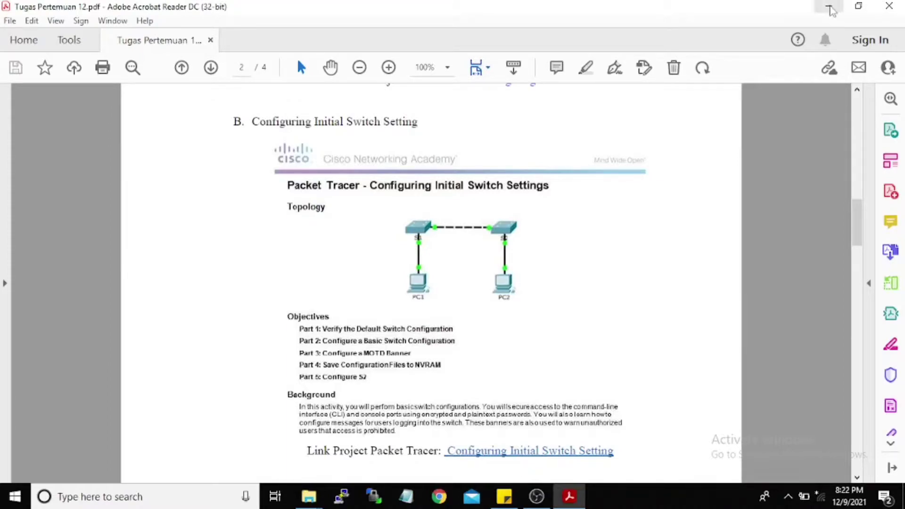
Step: Minimize Acrobat Reader and open '2.1.4.6 Packet Tracer - Navigating the IOS.pka' from PERTEMUAN 12
left_click(830, 8)
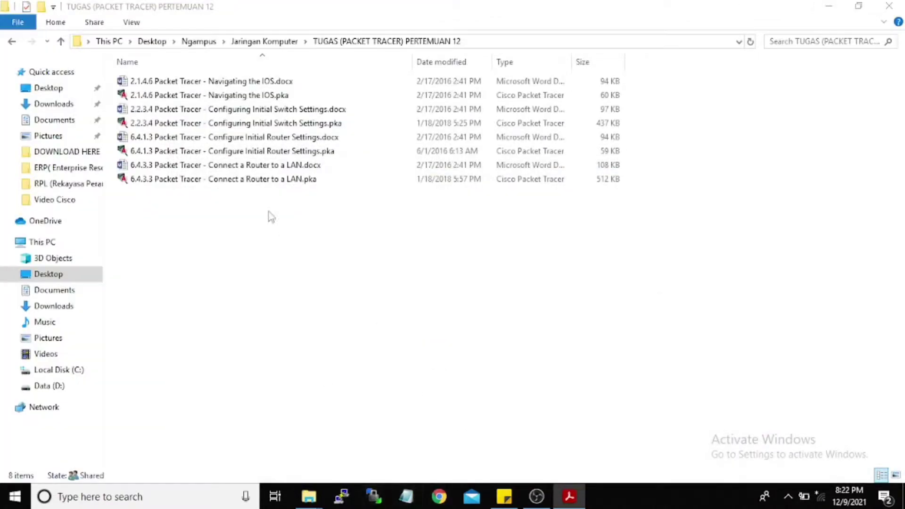
double_click(250, 96)
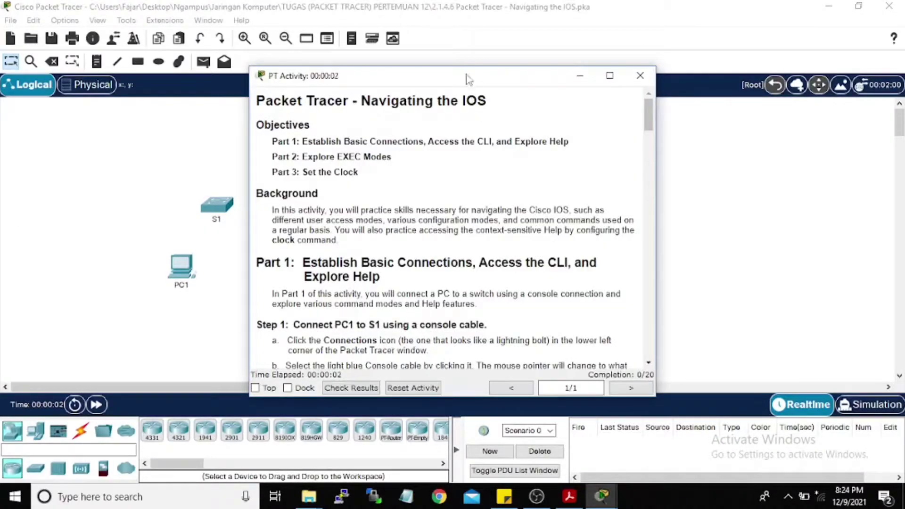
Step: Move the PT Activity window aside, dock it, and scroll its instructions to Part 1
left_click_drag(470, 75, 654, 47)
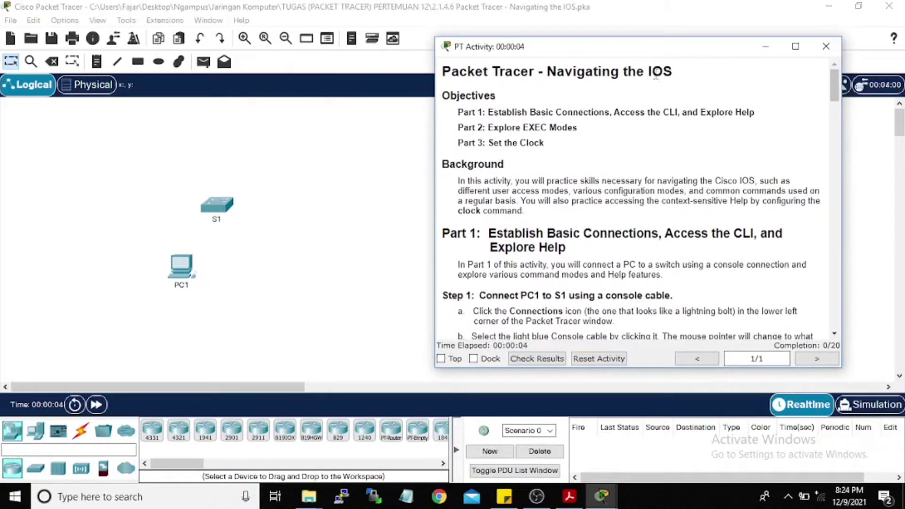
left_click(473, 359)
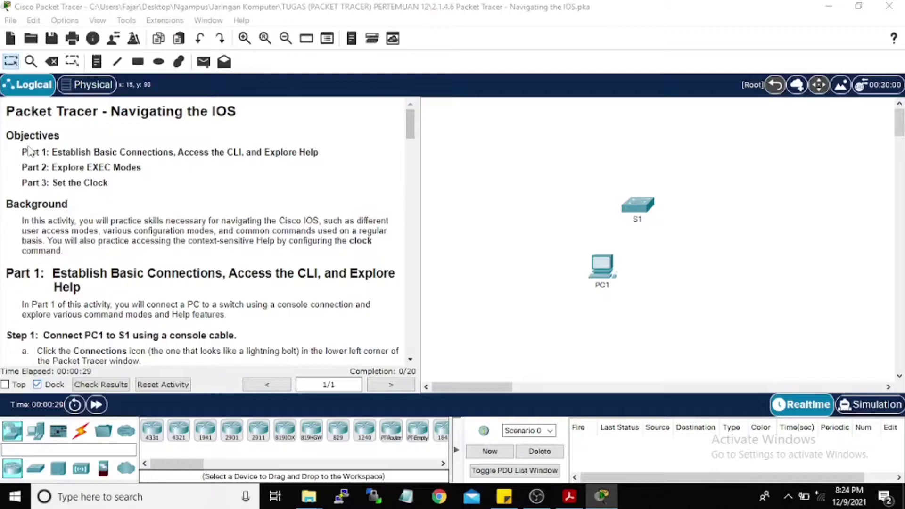
scroll(146, 194, "down", 3)
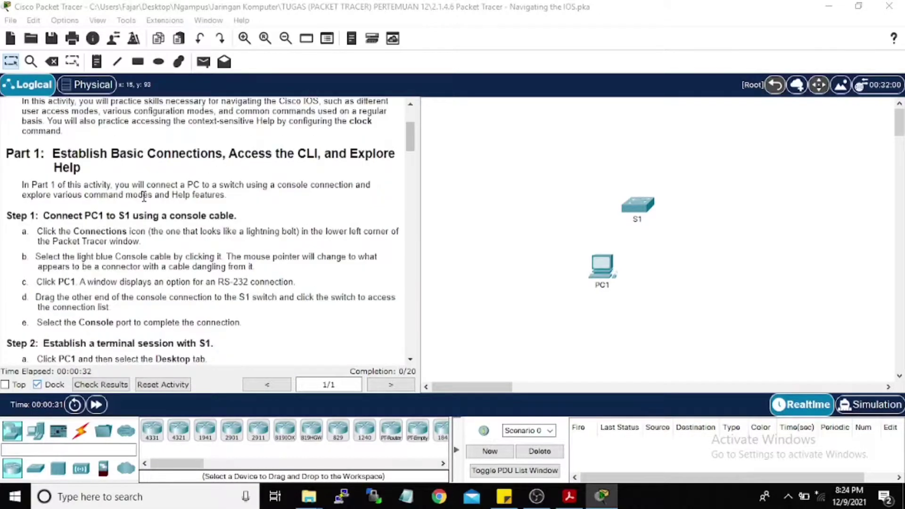
scroll(143, 195, "down", 1)
scroll(152, 203, "up", 4)
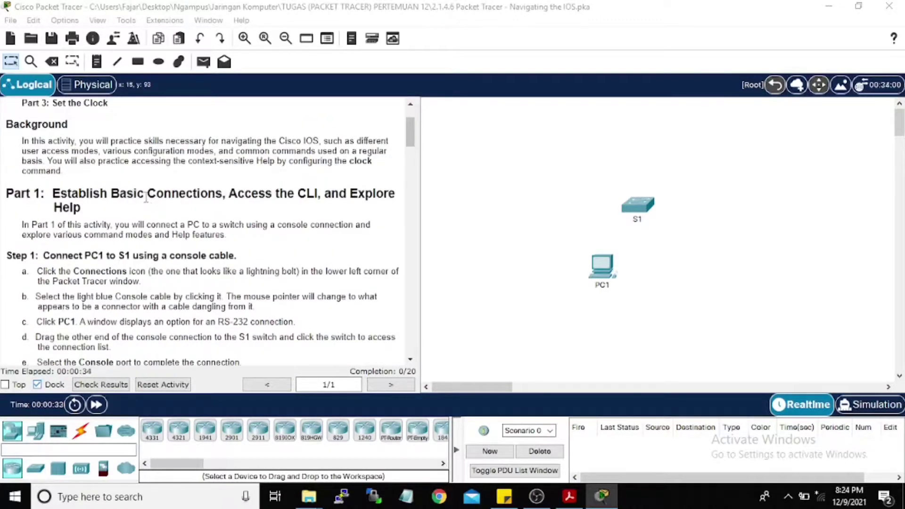
scroll(99, 189, "down", 2)
scroll(106, 224, "down", 1)
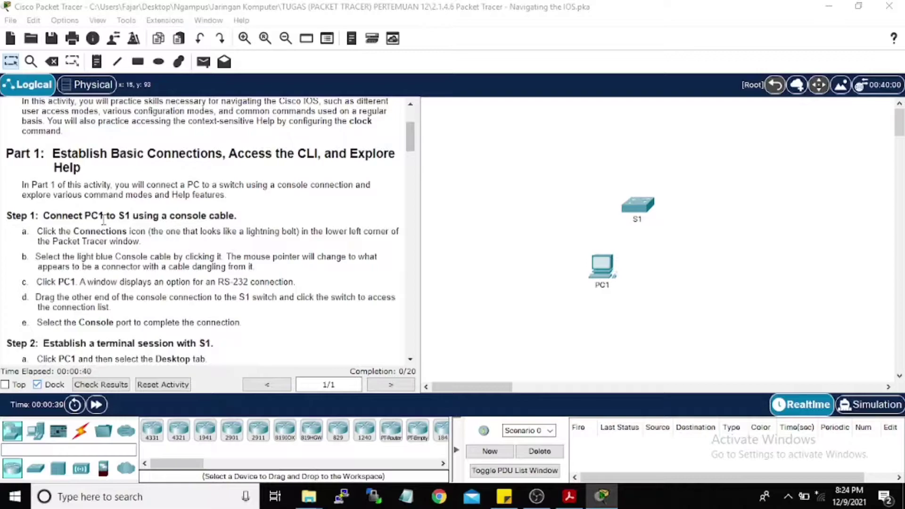
scroll(103, 220, "down", 1)
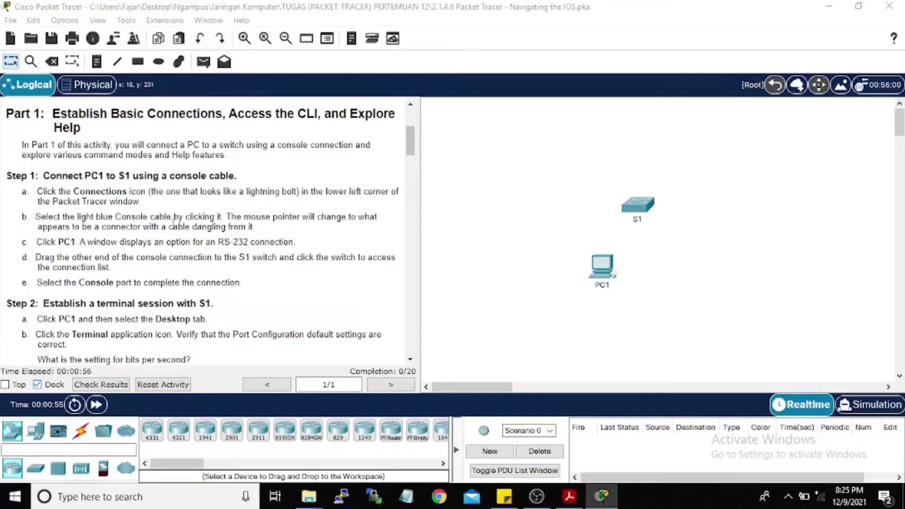
Step: Run a console cable from PC1's RS 232 port to S1's Console port
left_click(81, 432)
left_click(178, 431)
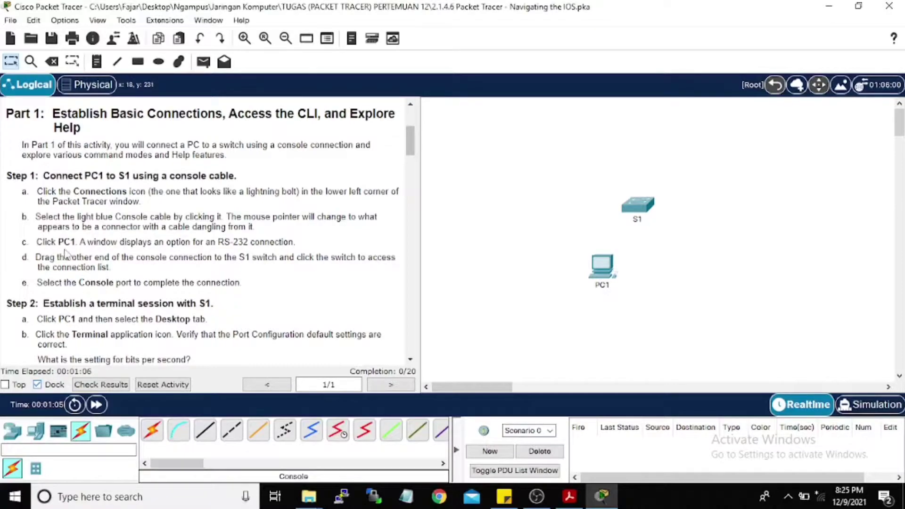
left_click(178, 434)
left_click(607, 269)
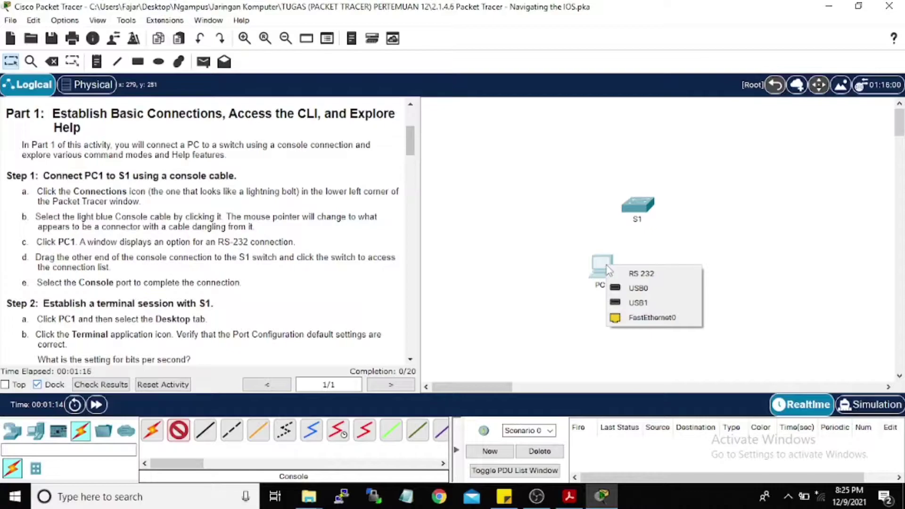
left_click(627, 273)
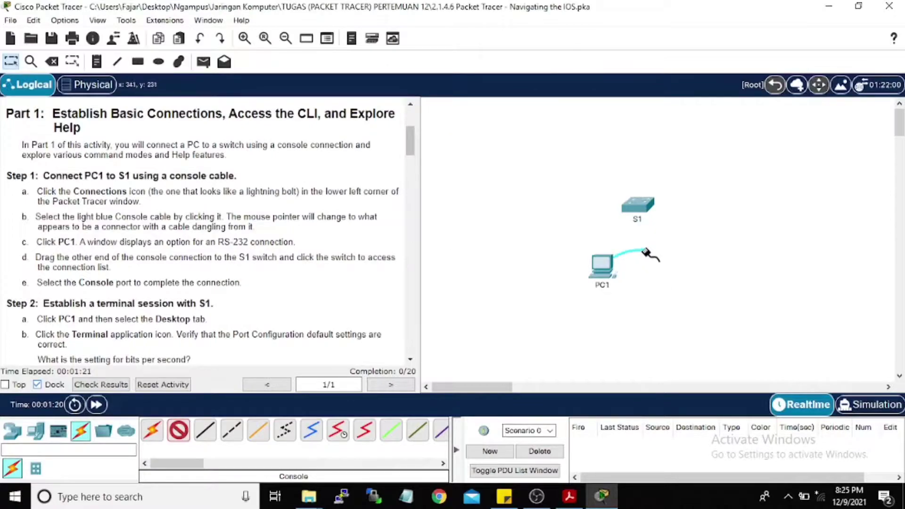
left_click(641, 212)
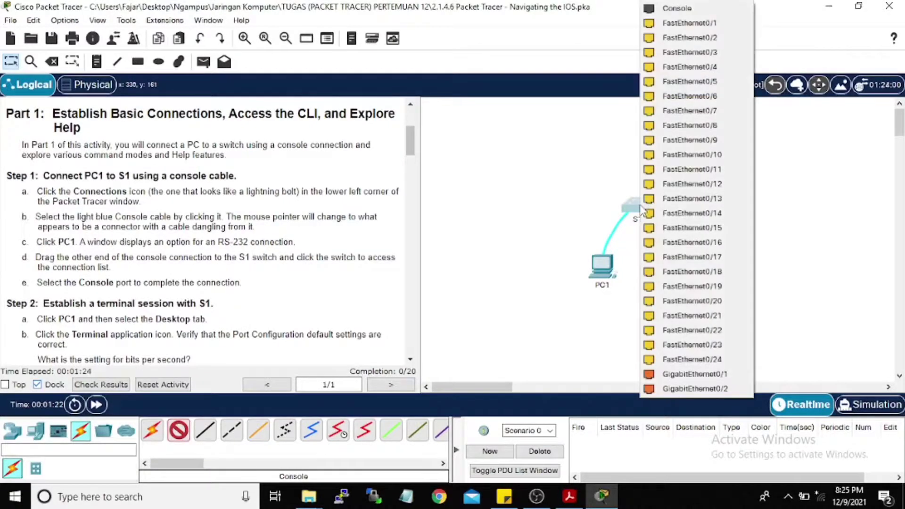
left_click(678, 9)
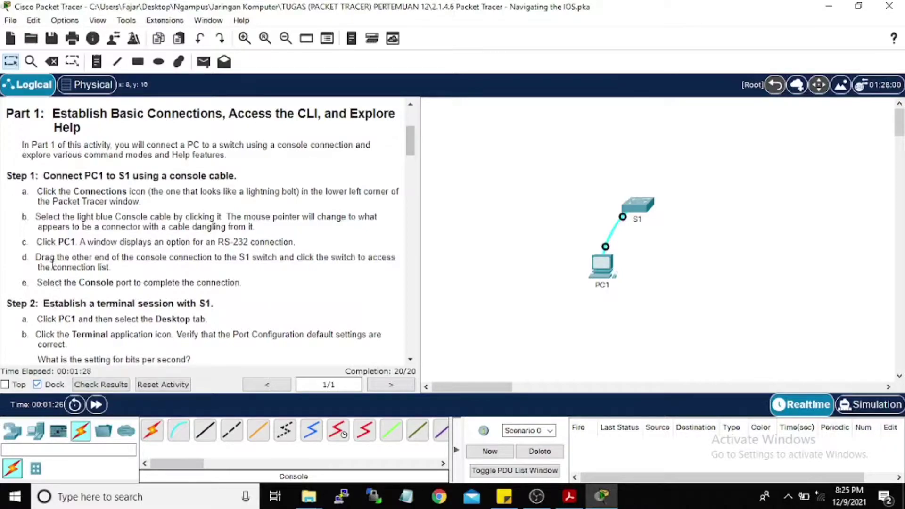
scroll(75, 219, "down", 3)
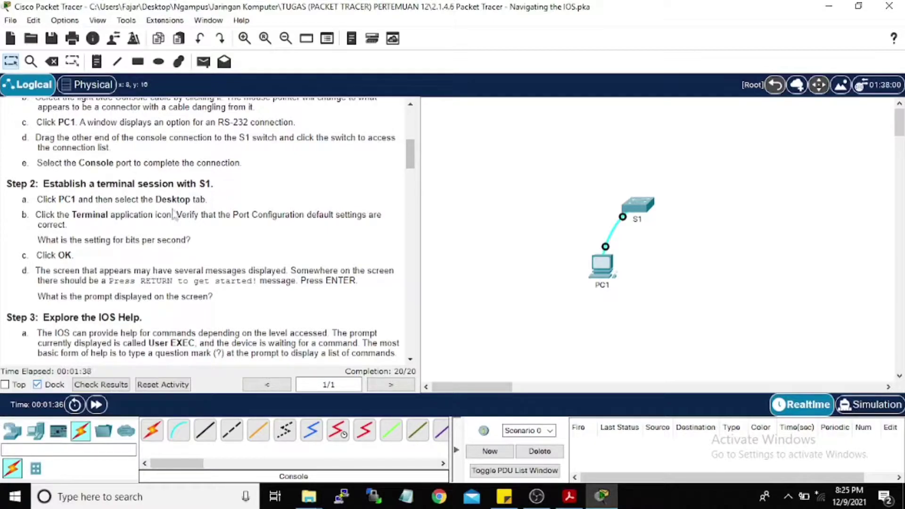
Step: Launch PC1's Desktop Terminal with the default 9600 bps settings to reach S1's console
left_click(611, 267)
left_click_drag(418, 26, 608, 40)
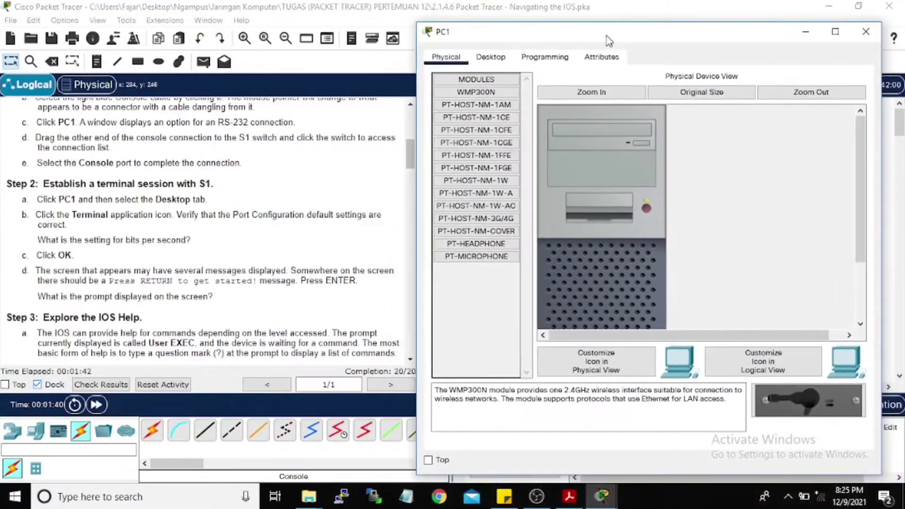
left_click(490, 56)
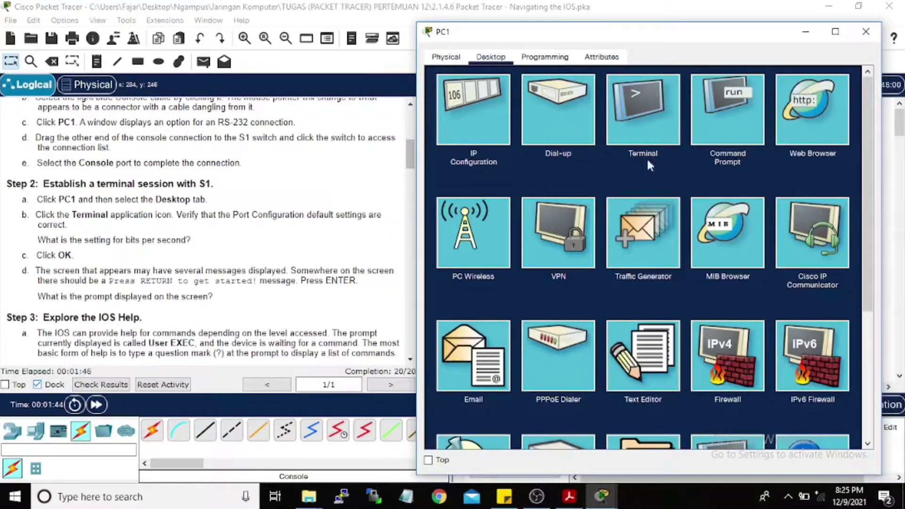
left_click(652, 121)
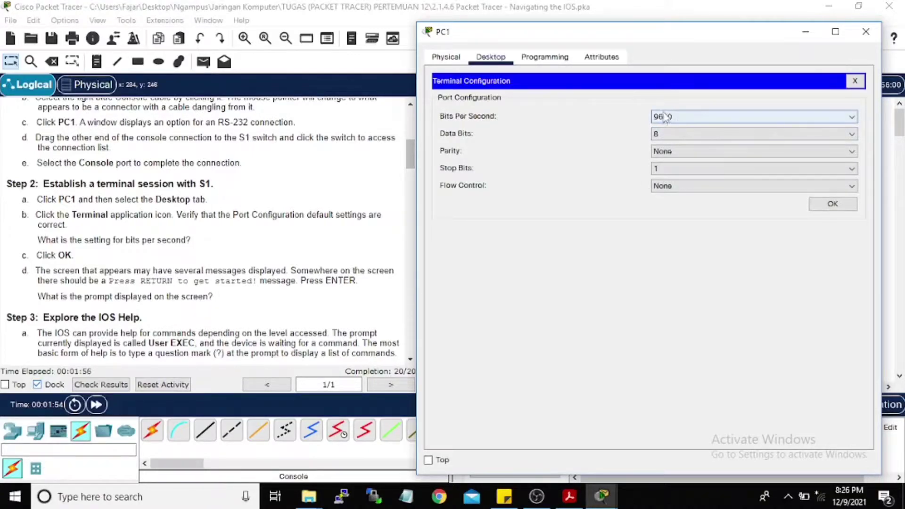
left_click(832, 204)
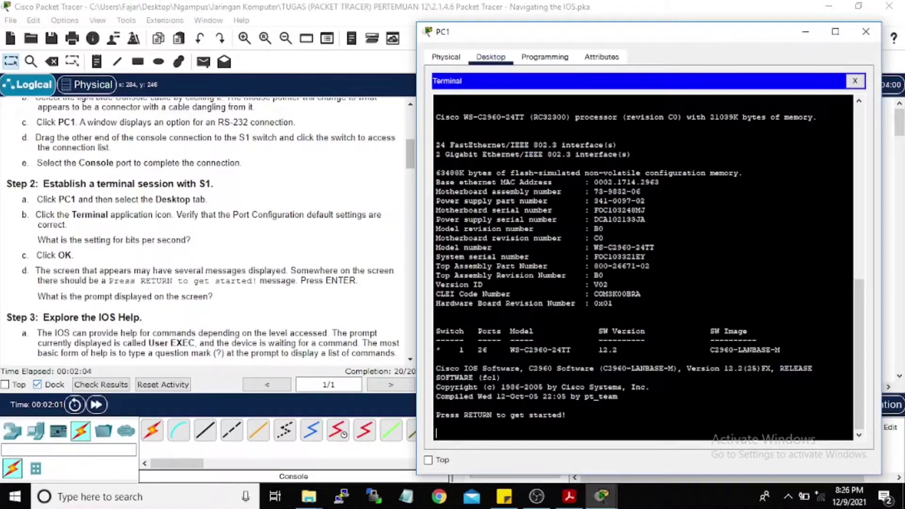
Step: At the S1> prompt, run the help queries ?, c?, t? and te? to list matching commands
key("Return")
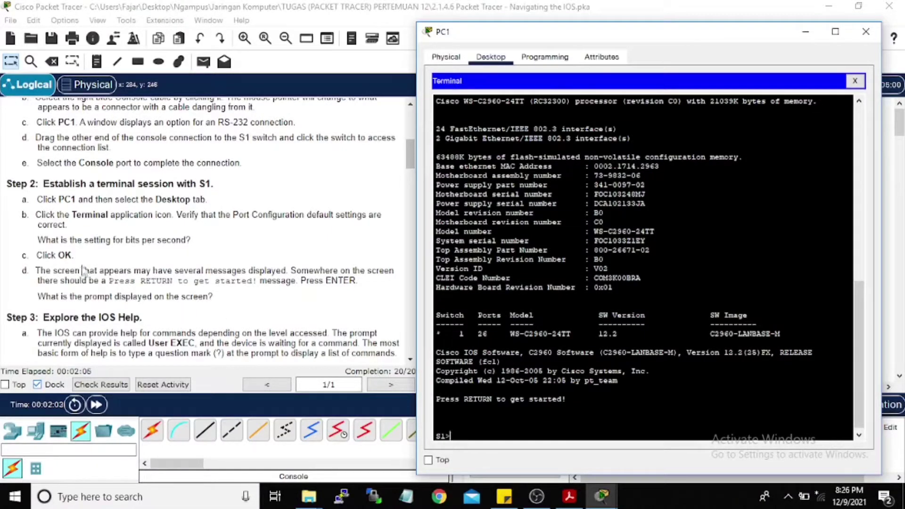
scroll(120, 215, "down", 2)
scroll(120, 214, "down", 3)
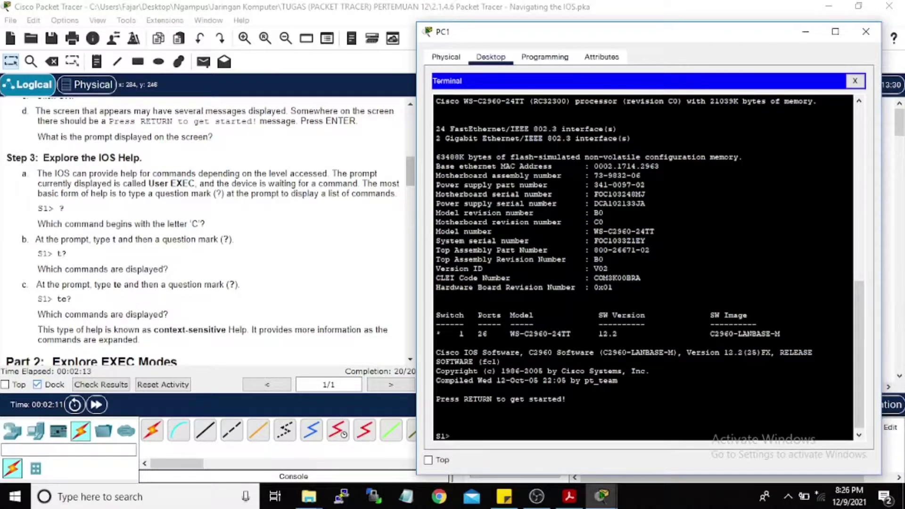
type("?")
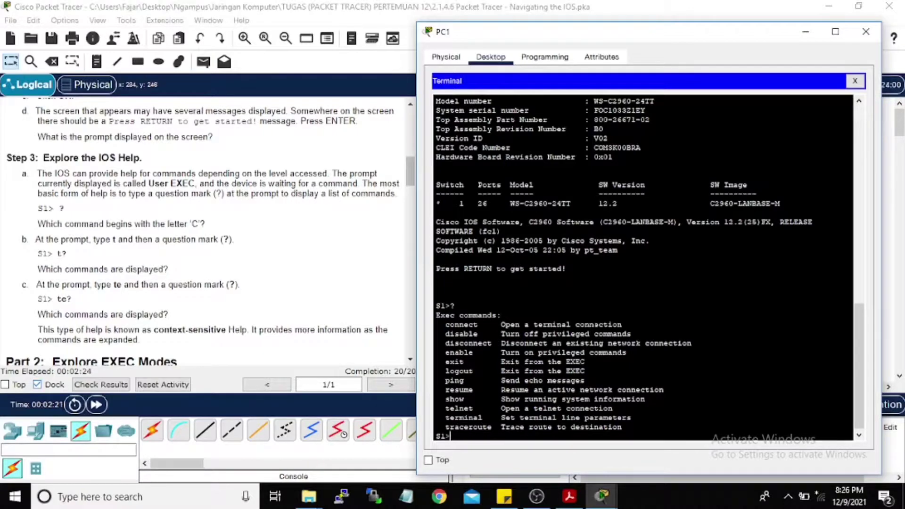
type("c?")
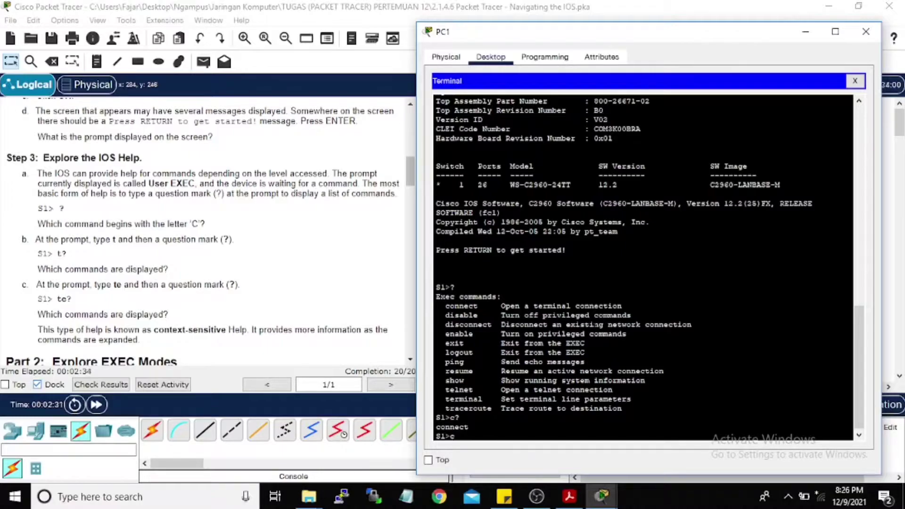
type("?")
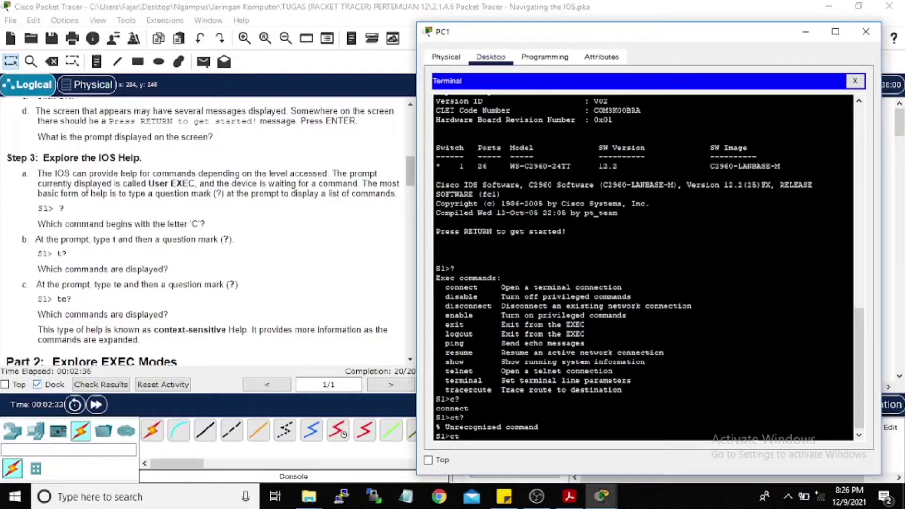
key("BackSpace")
key("BackSpace")
type("t?")
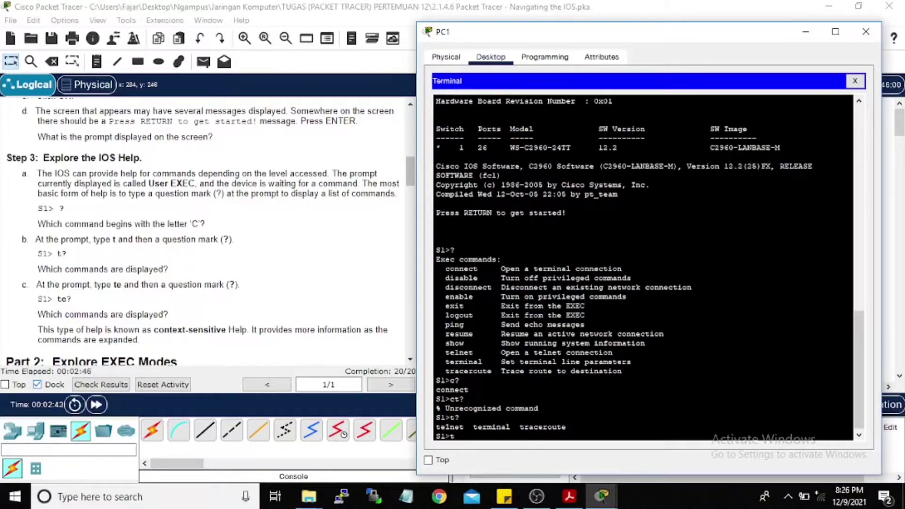
type("e")
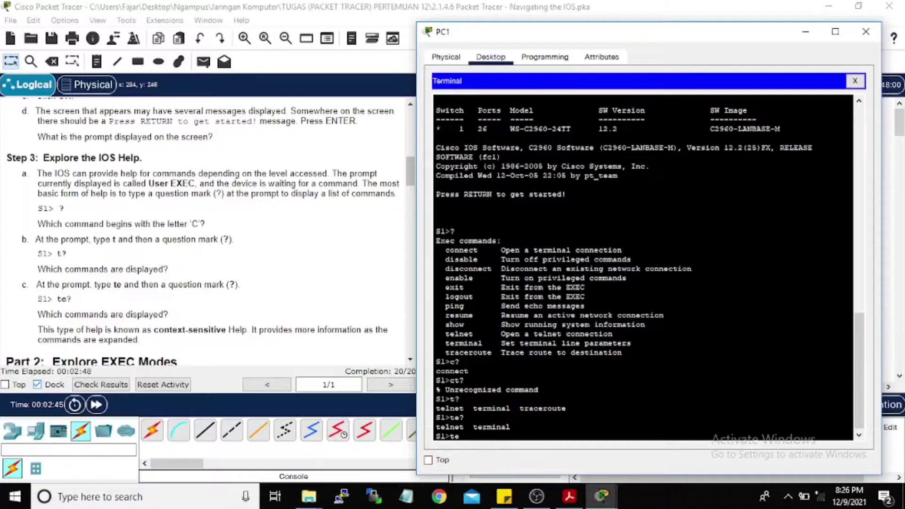
type("??")
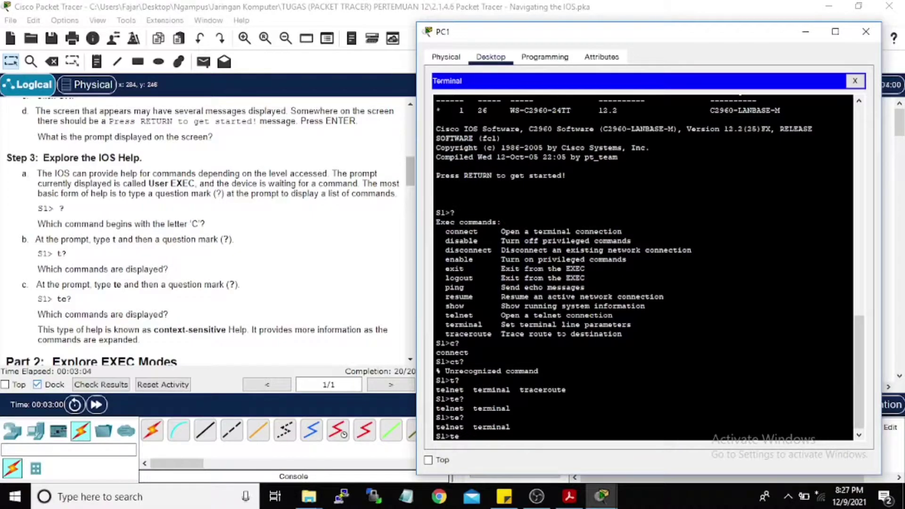
Step: Review the help output, delete the stray e, and list all user EXEC commands with ?
scroll(163, 304, "down", 1)
scroll(149, 248, "down", 1)
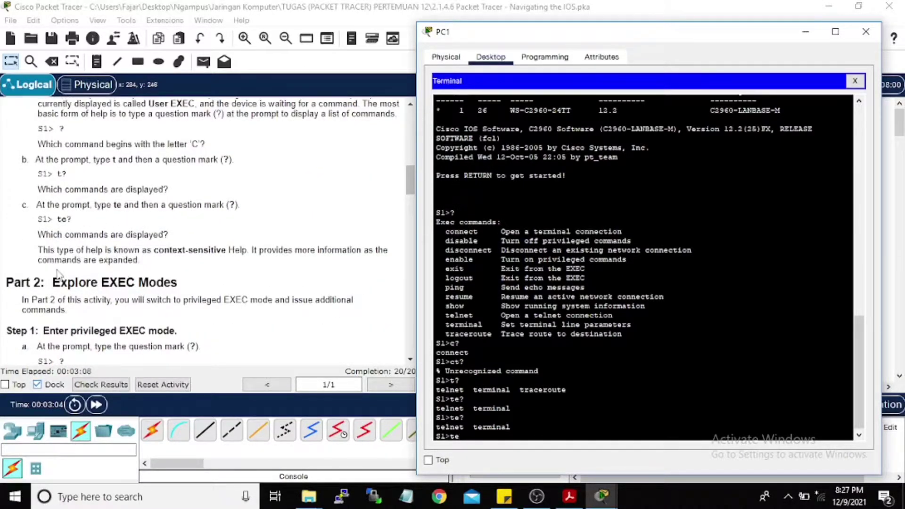
scroll(143, 246, "down", 2)
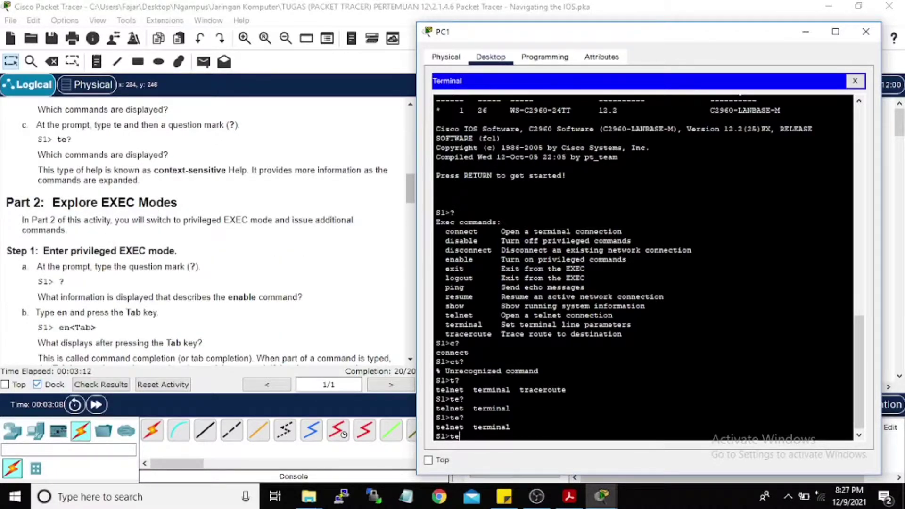
scroll(77, 170, "up", 5)
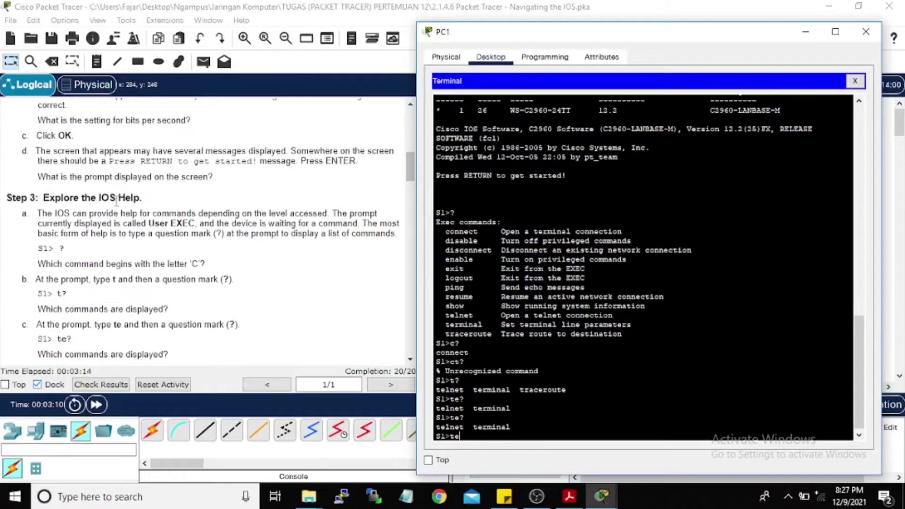
scroll(116, 200, "down", 2)
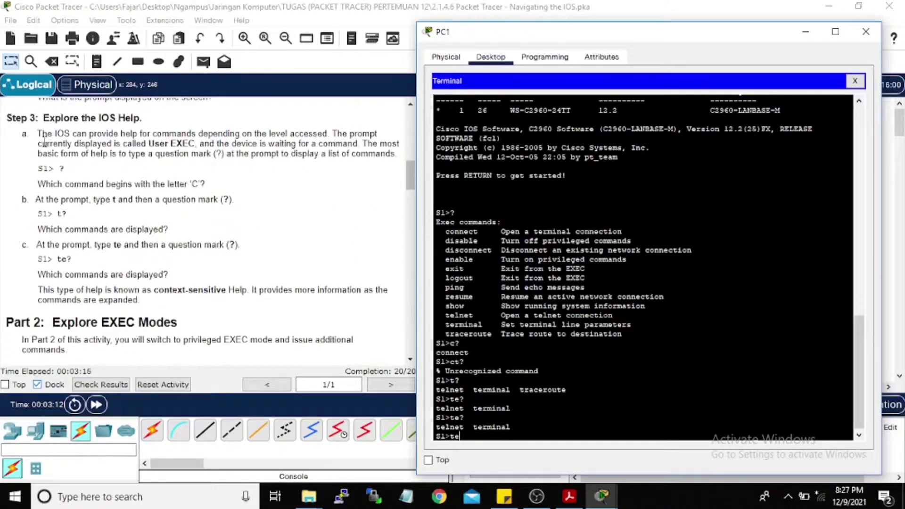
scroll(52, 147, "up", 9)
scroll(59, 149, "up", 1)
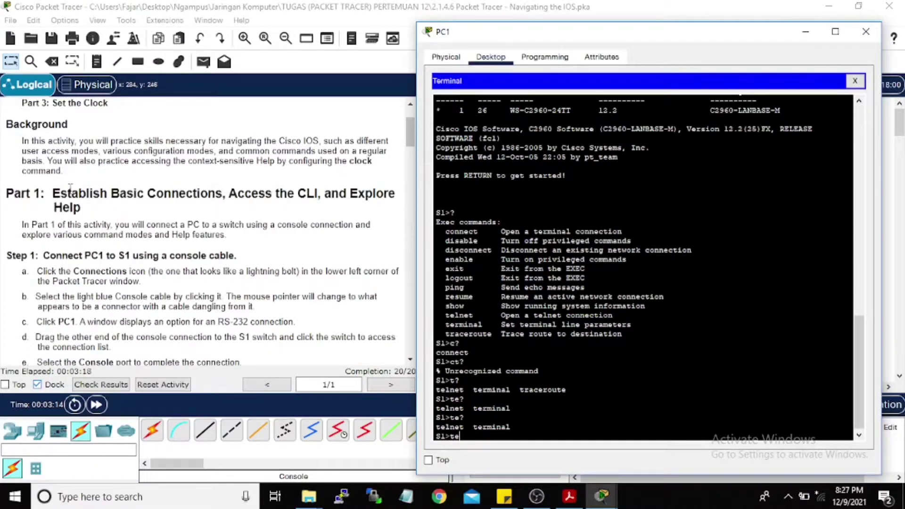
scroll(74, 191, "up", 2)
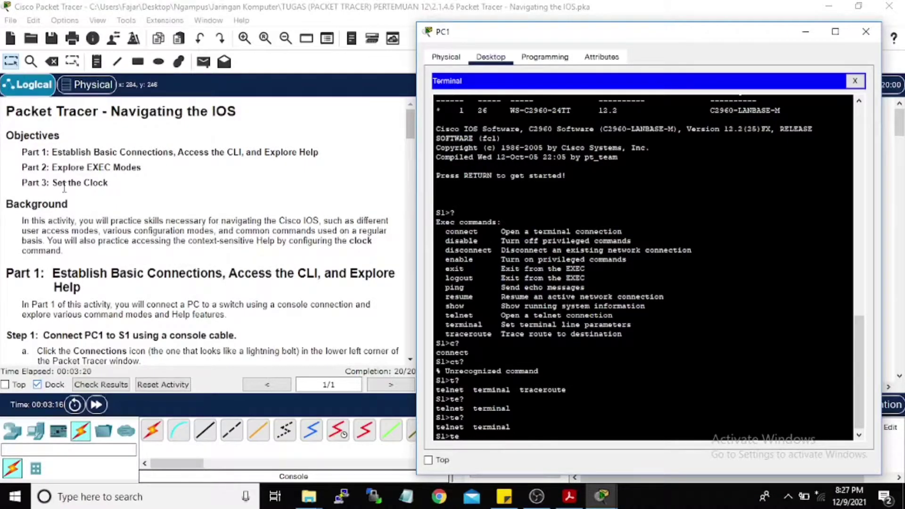
scroll(131, 190, "down", 12)
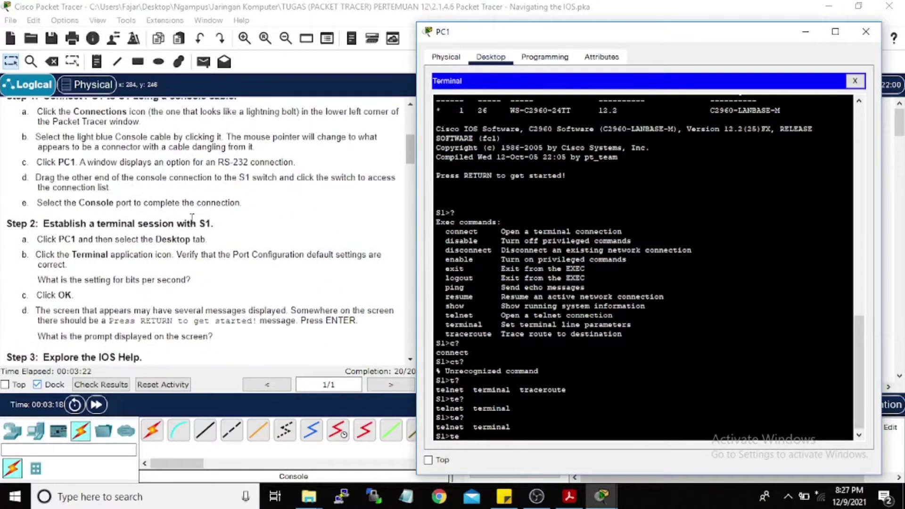
scroll(100, 222, "down", 2)
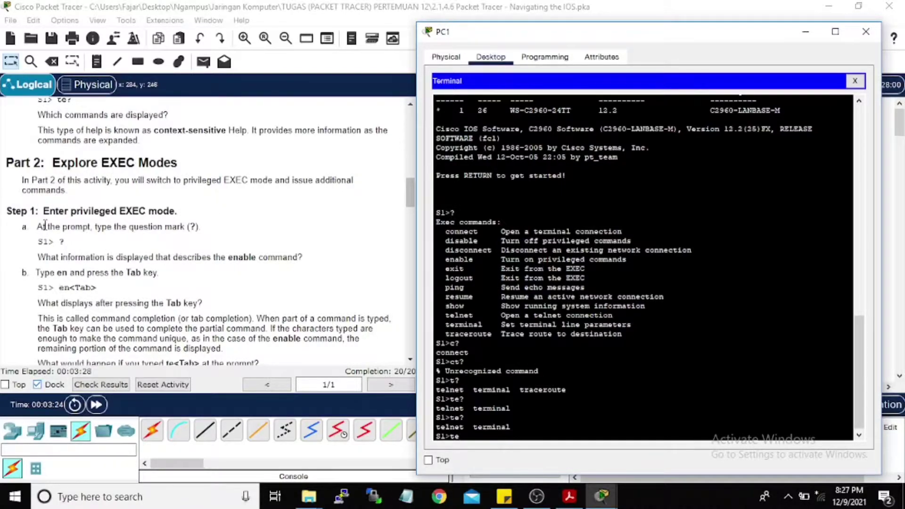
scroll(152, 245, "down", 1)
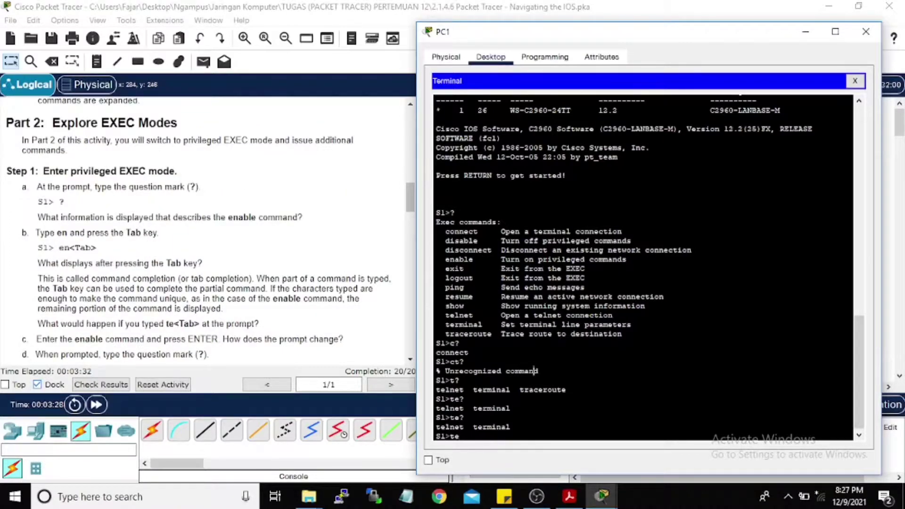
key("BackSpace")
type("?")
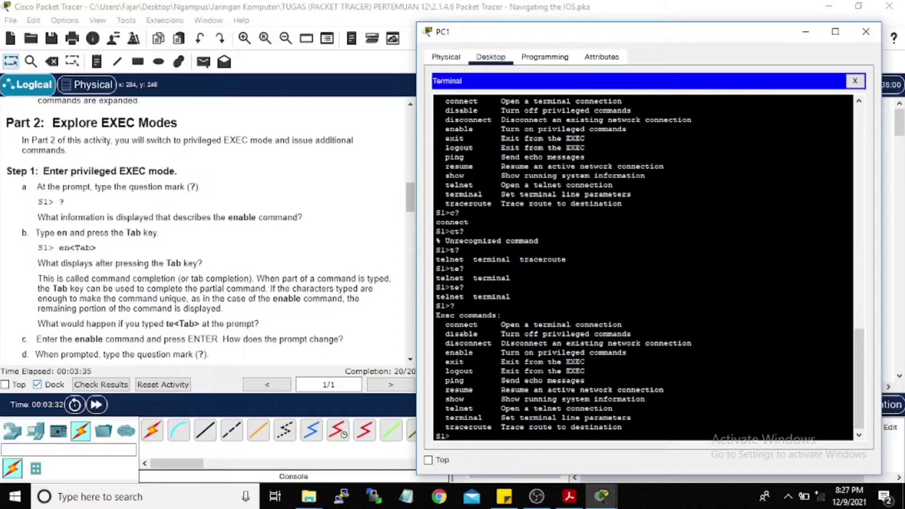
Step: Type en and Tab-complete it to enable at the S1> prompt
scroll(75, 226, "down", 1)
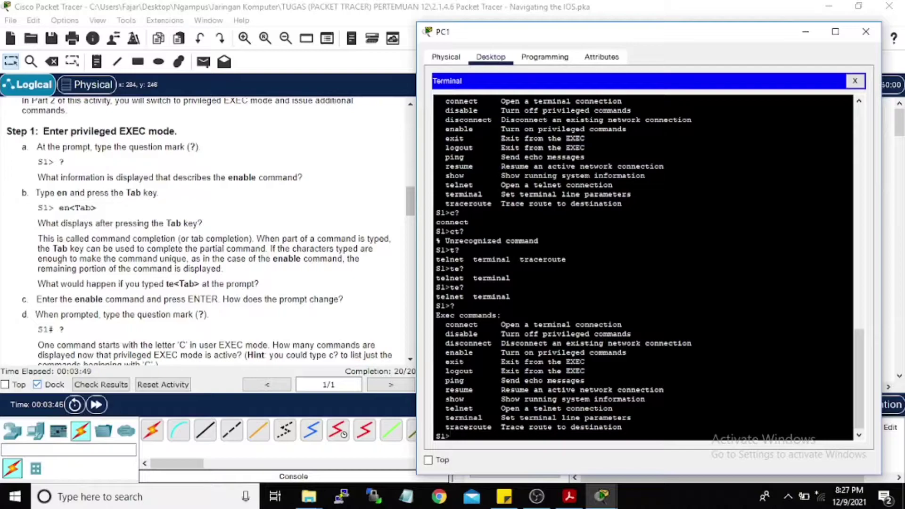
type("en")
key("Tab")
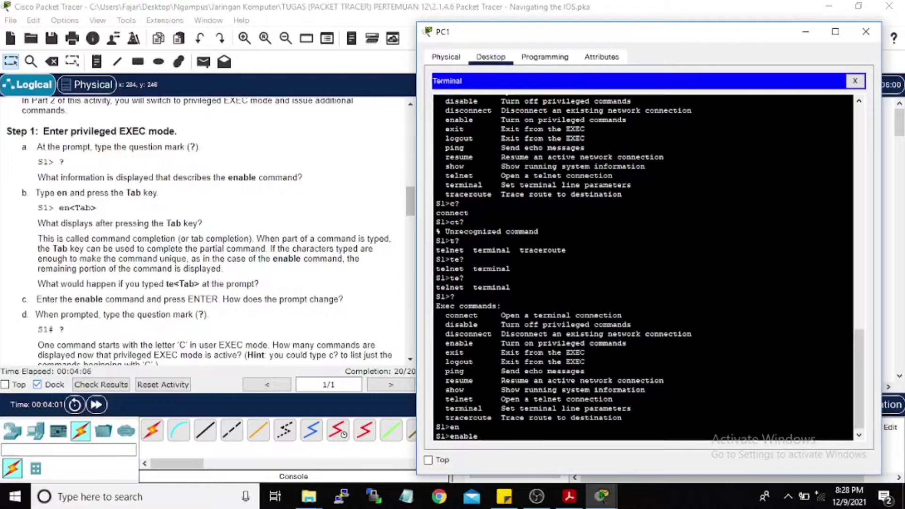
Step: Run enable to reach S1# and page through the privileged EXEC command list
key("Return")
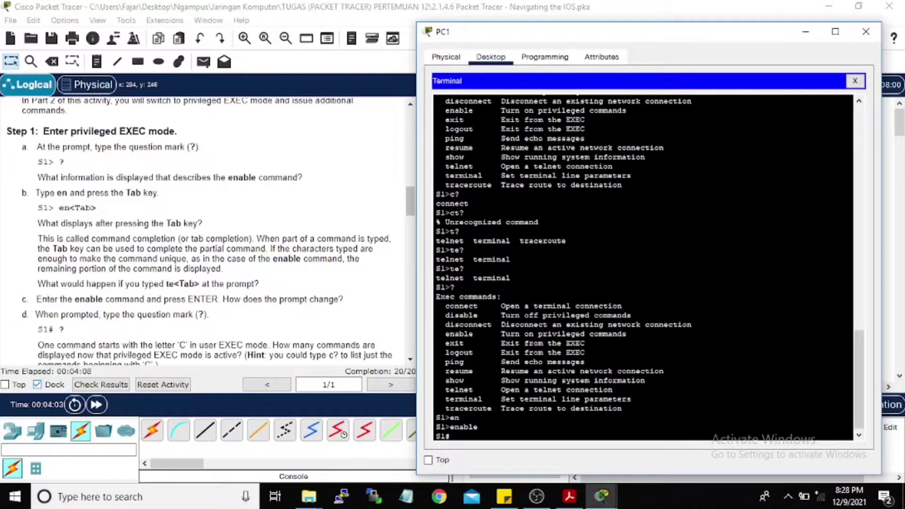
scroll(178, 337, "down", 3)
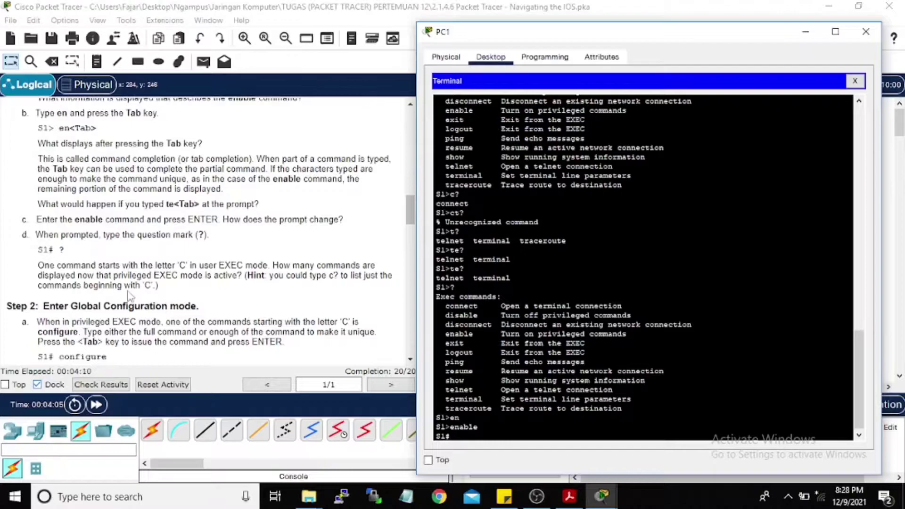
scroll(118, 269, "down", 1)
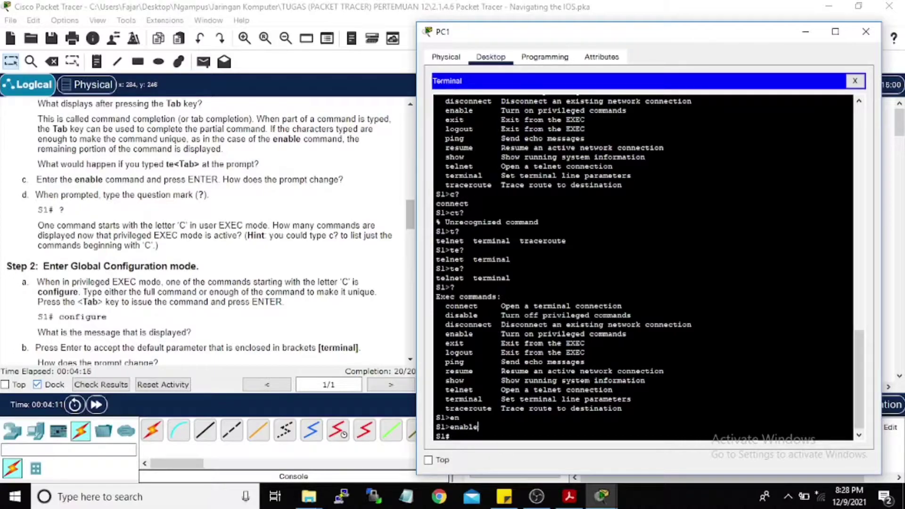
type("?")
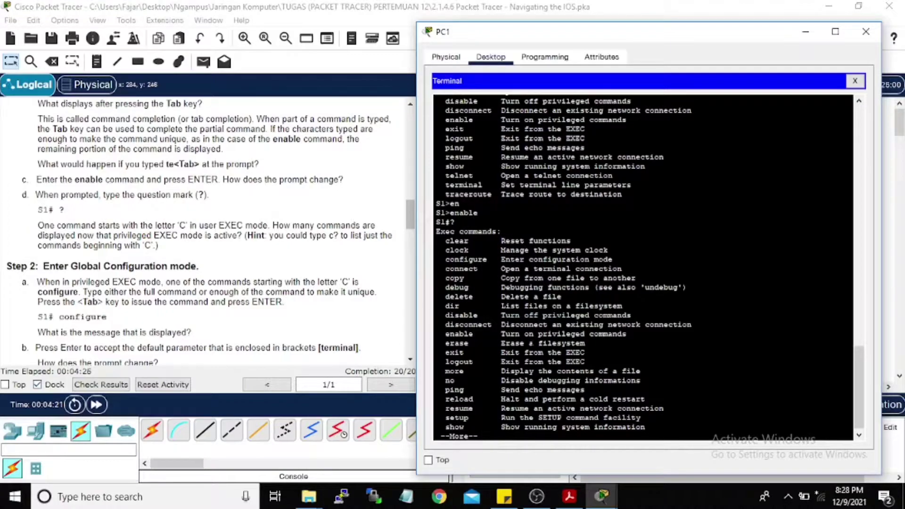
key("Return")
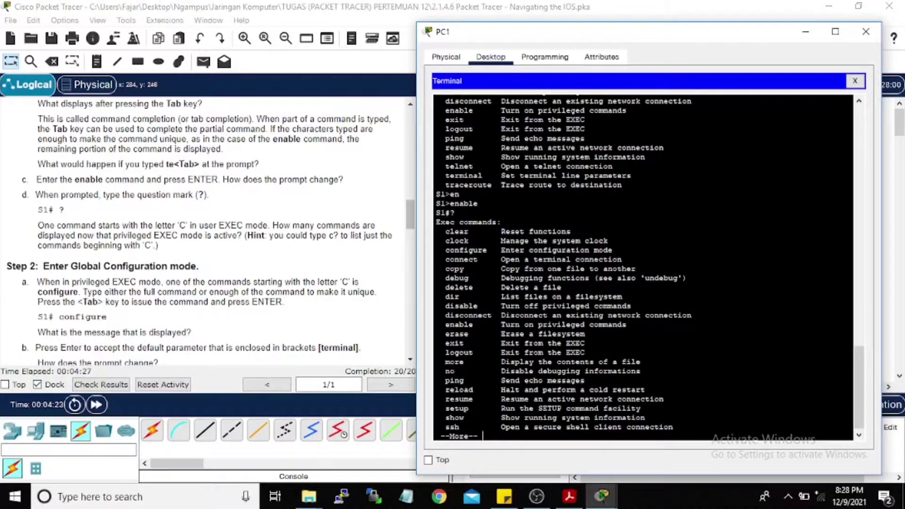
key("q")
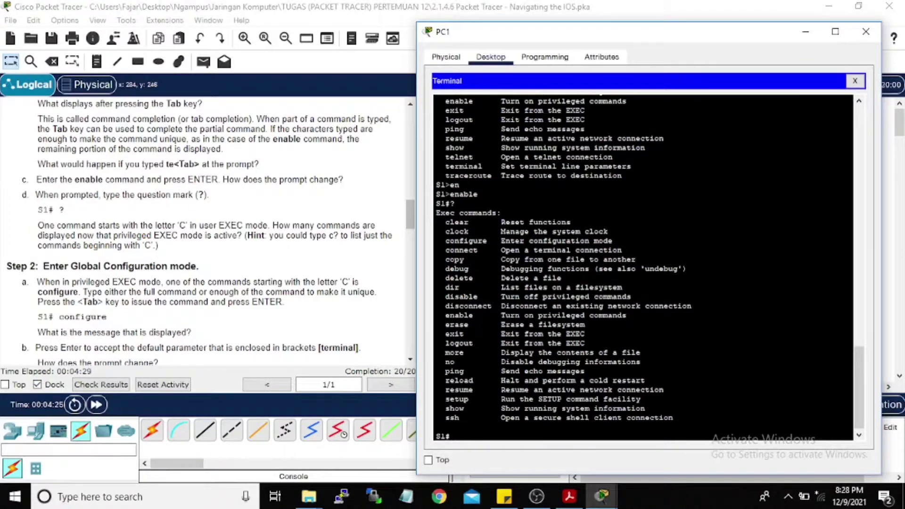
Step: List privileged commands beginning with c: clear, clock, configure, connect, copy
type("c")
key("Tab")
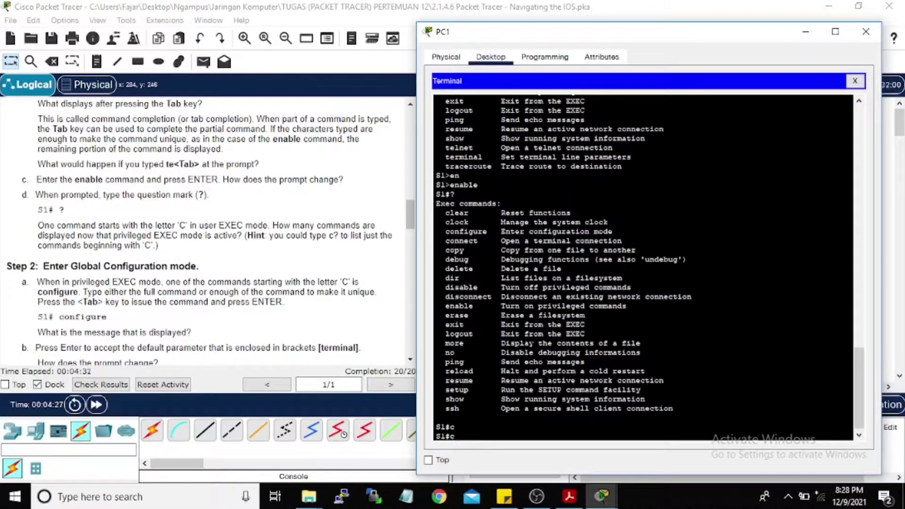
type("?")
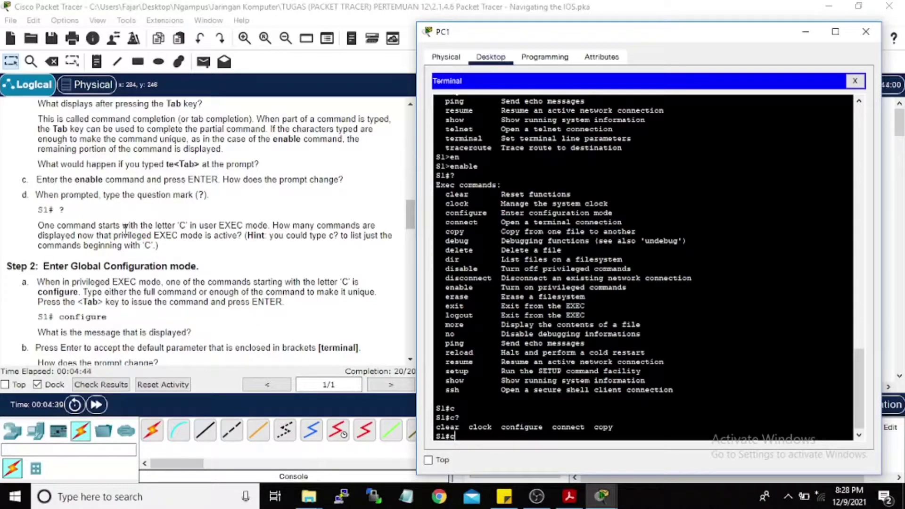
scroll(94, 223, "down", 1)
scroll(94, 223, "down", 1)
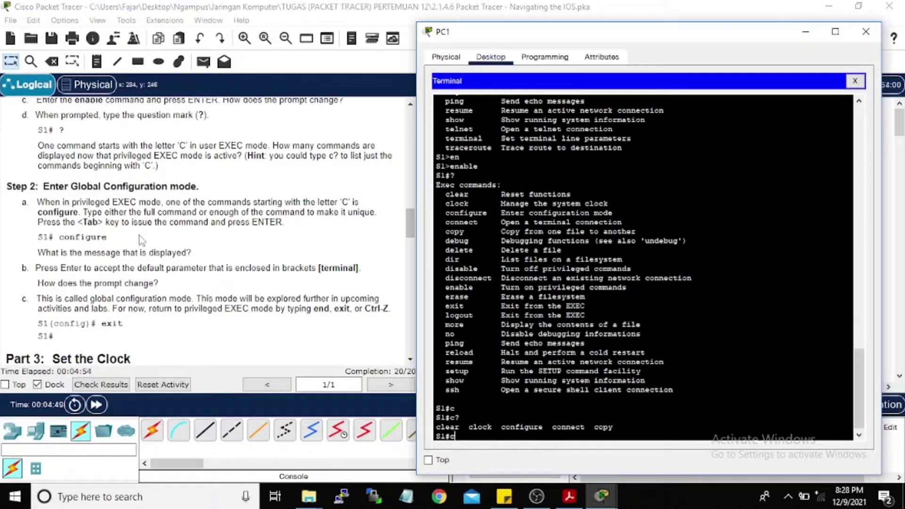
key("Tab")
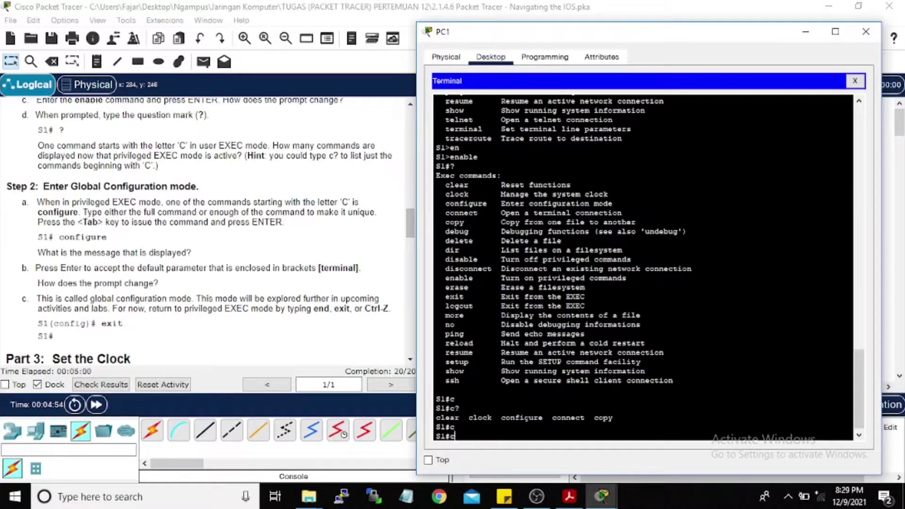
Step: Complete conf to configure and enter global configuration mode from the terminal
type("onf")
key("Tab")
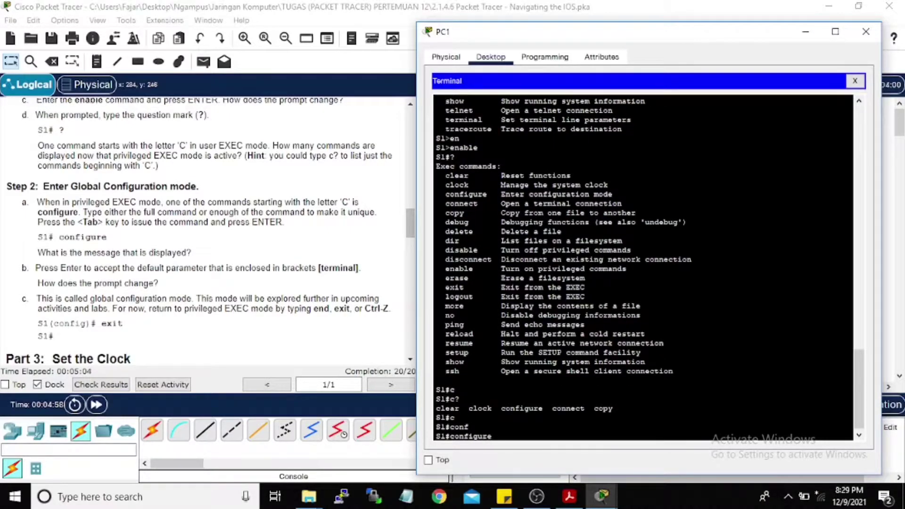
key("Return")
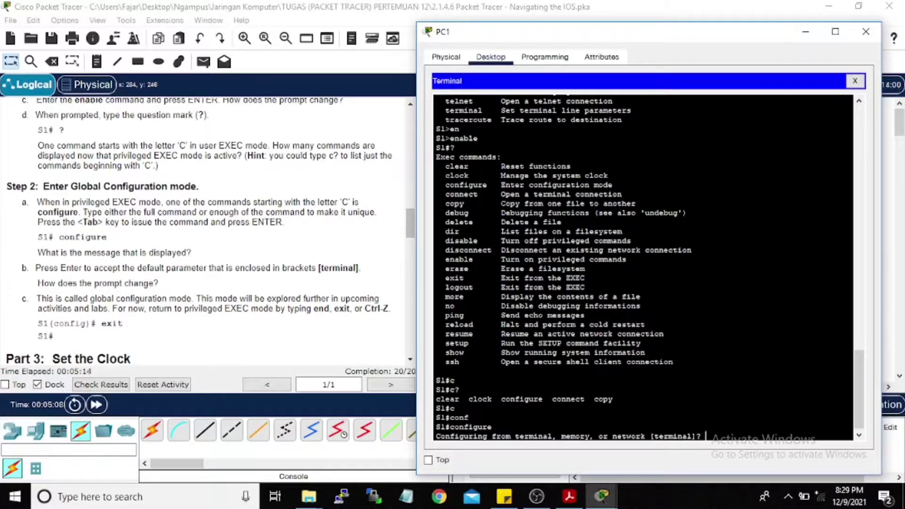
key("Return")
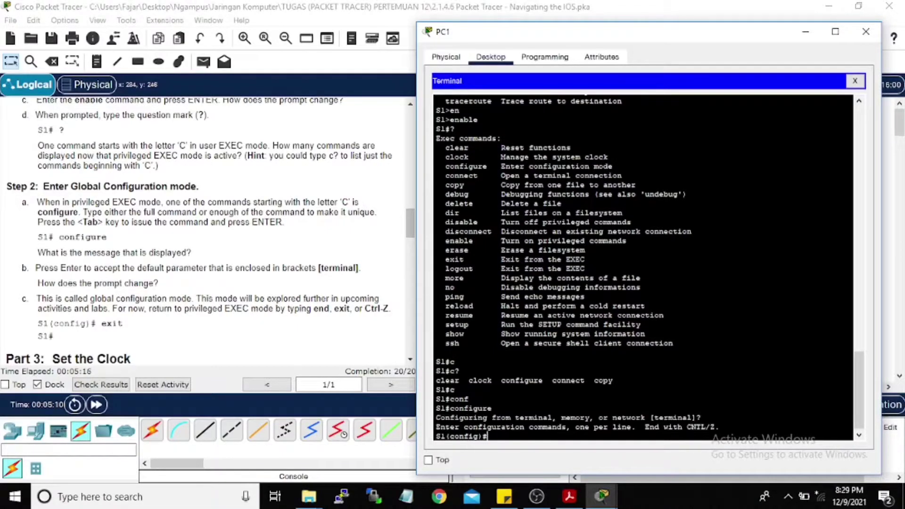
scroll(179, 245, "down", 1)
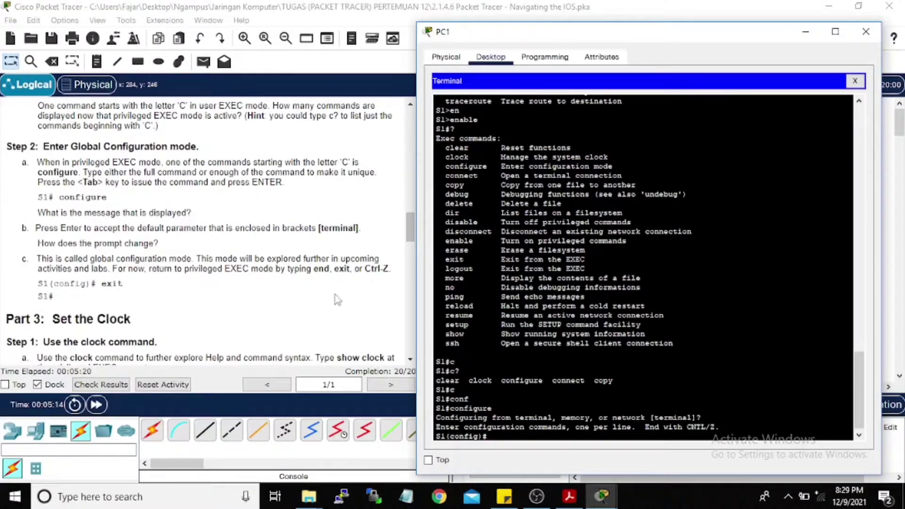
Step: Exit to the S1# prompt and scroll the instructions to Part 3
type("exit")
key("Return")
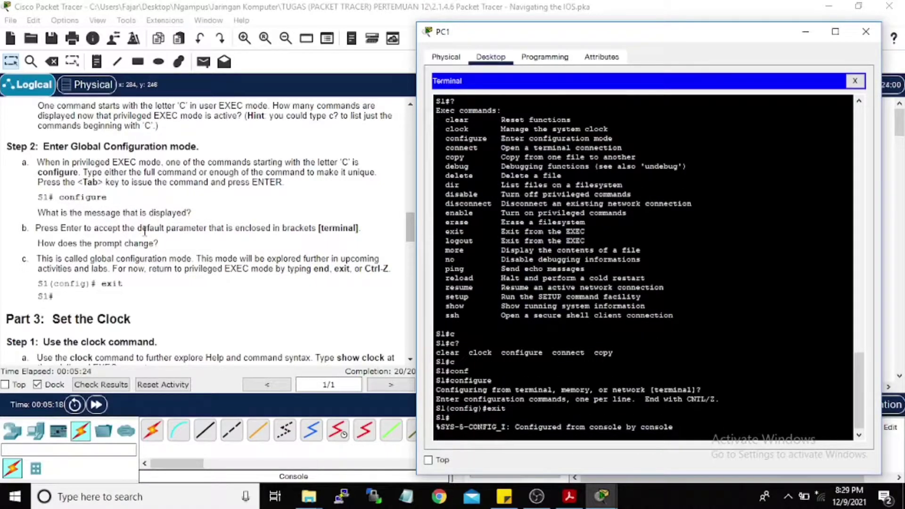
scroll(141, 231, "down", 1)
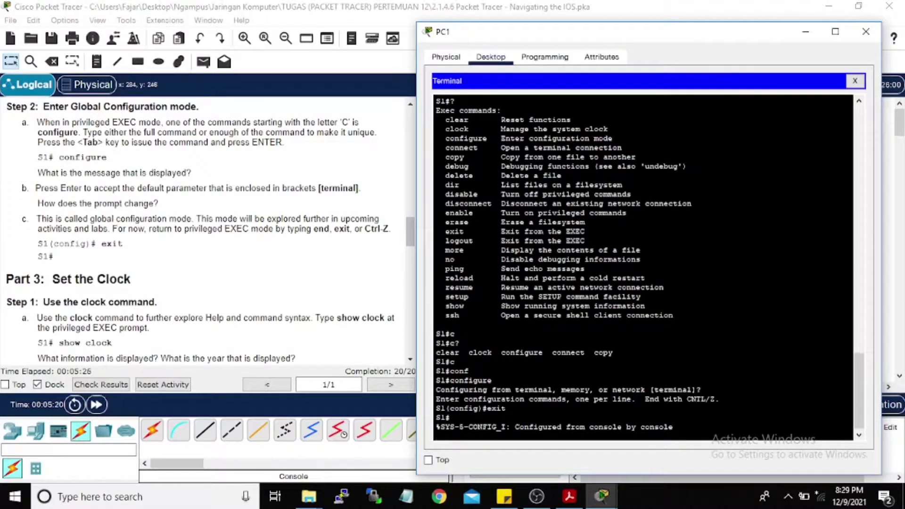
key("Return")
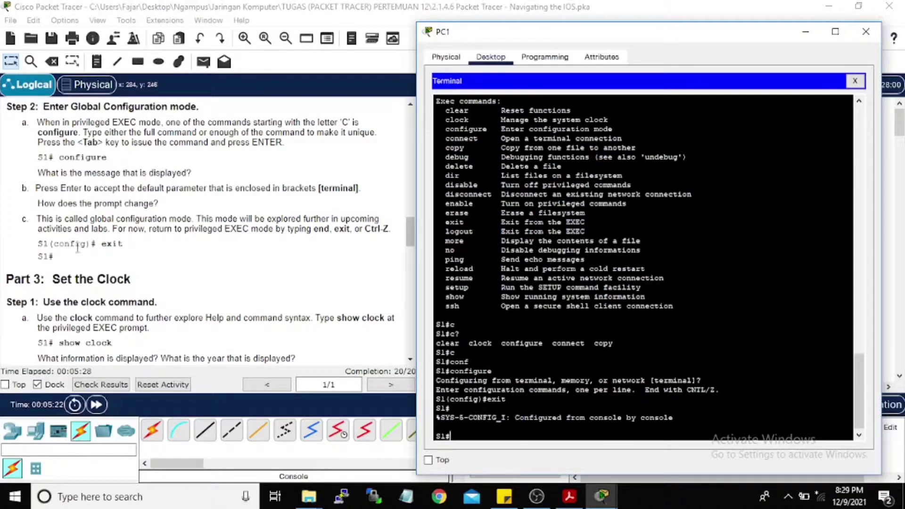
scroll(72, 202, "down", 1)
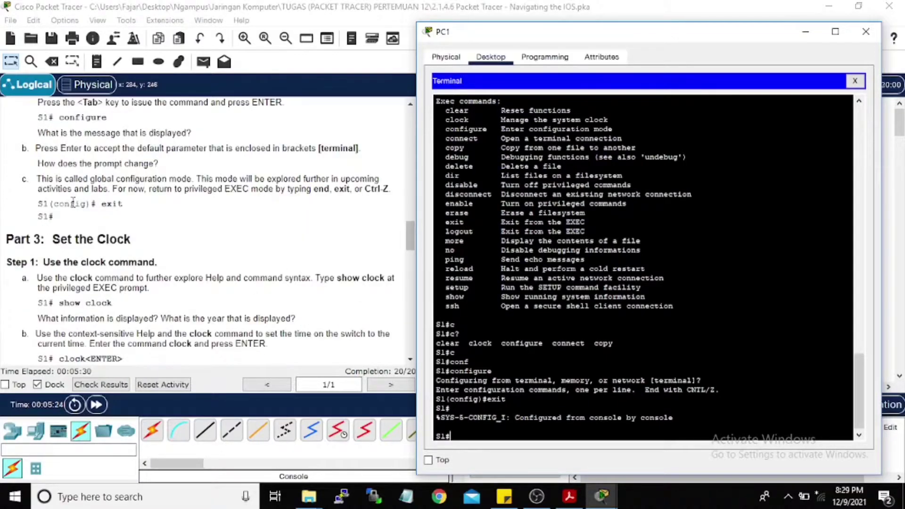
scroll(71, 203, "down", 2)
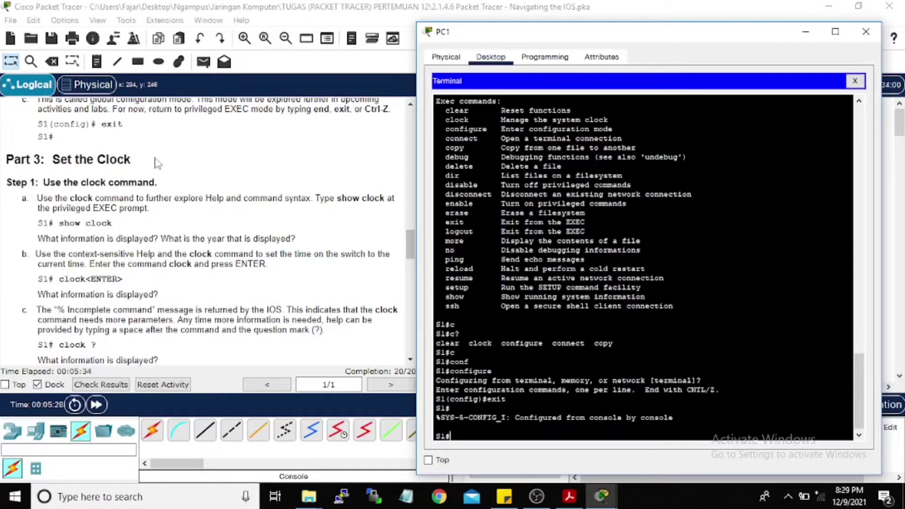
Step: Display S1's current time with show clock and try the bare clock command
scroll(105, 234, "down", 1)
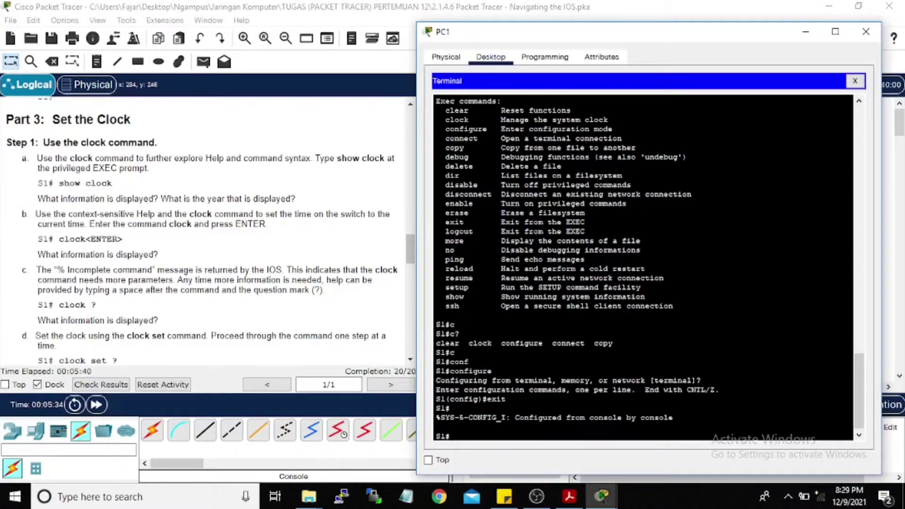
type("show clock")
key("Return")
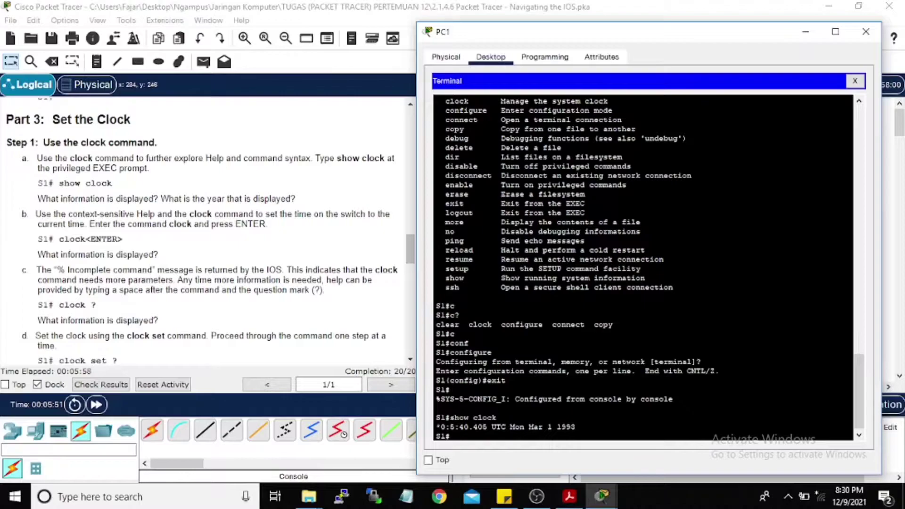
type("clock")
key("Return")
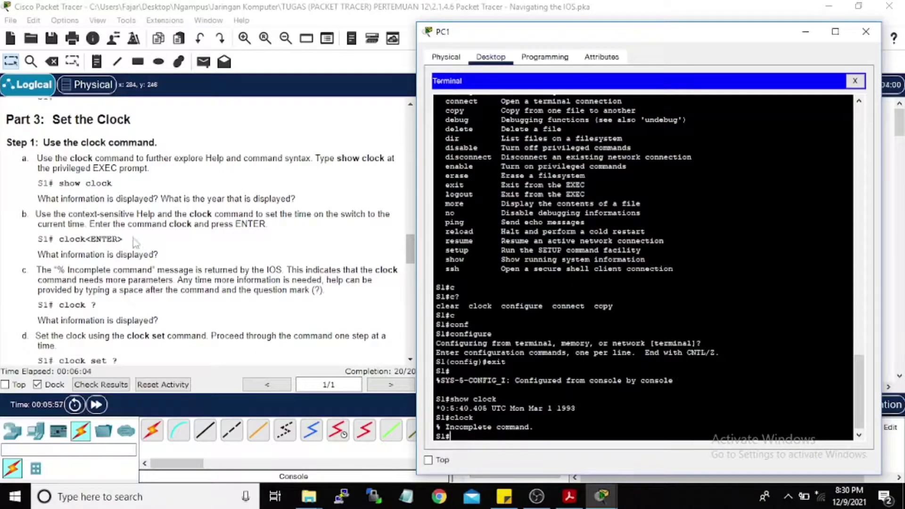
scroll(134, 241, "down", 1)
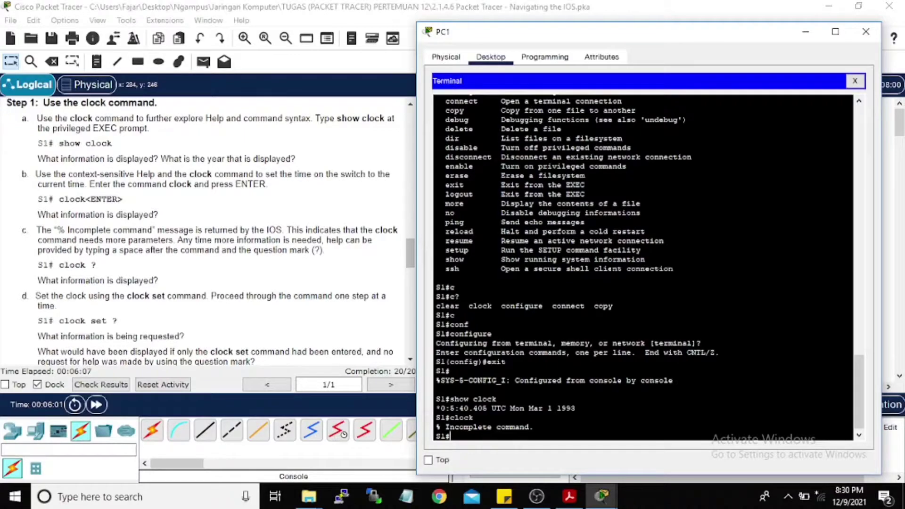
Step: Query clock?, clock set ? and clock set 15:00:00 ? to reveal the required parameters
type("clock?")
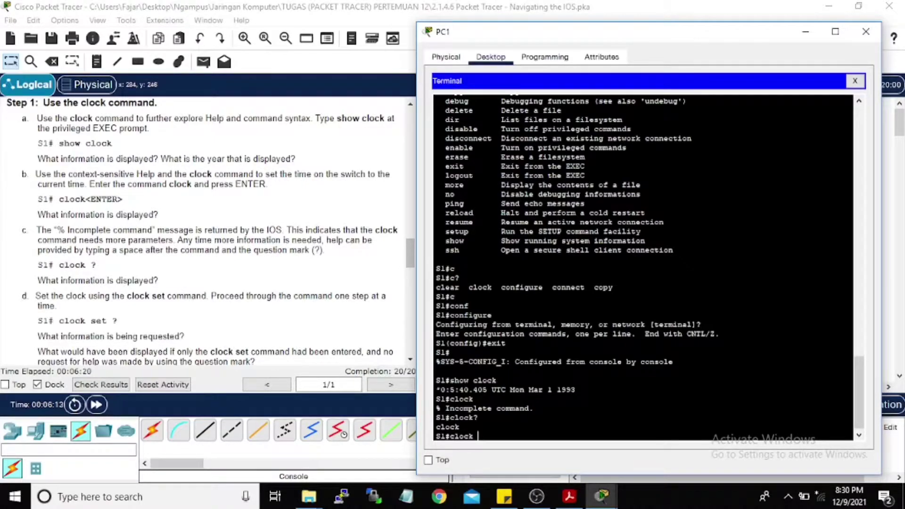
type("set ?")
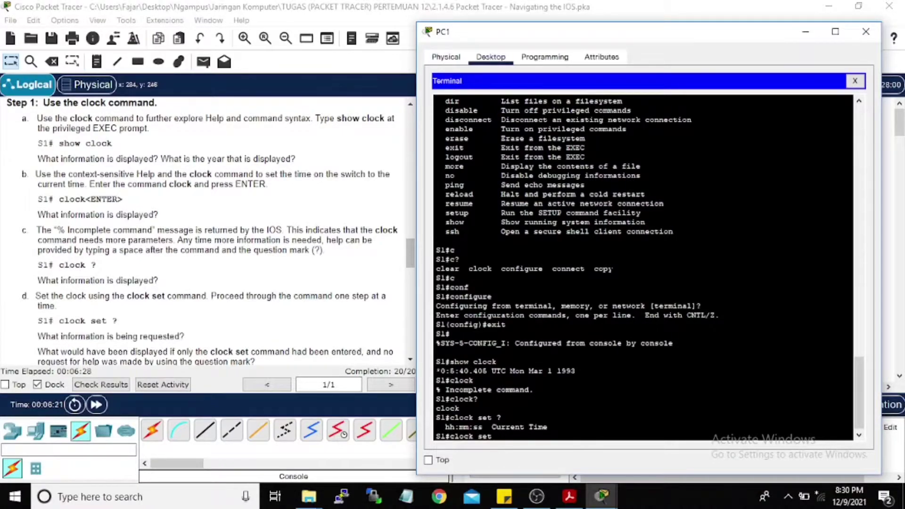
scroll(156, 273, "down", 3)
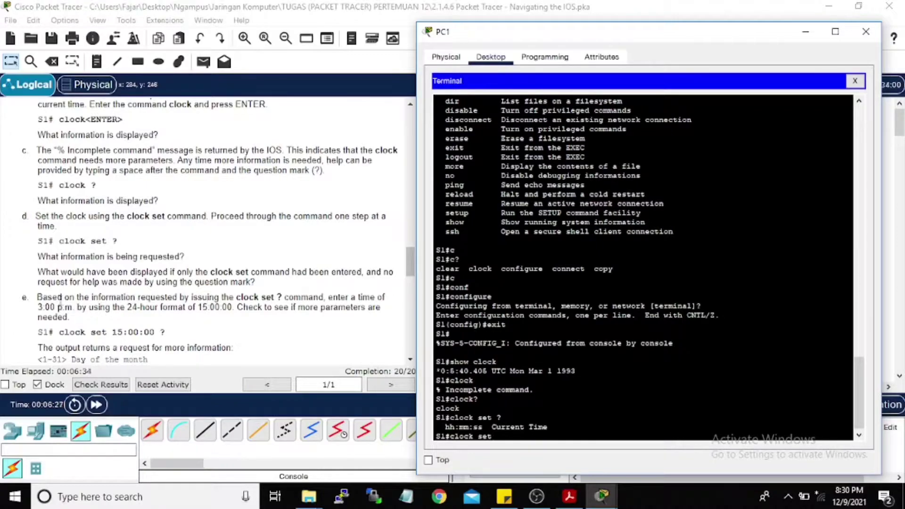
scroll(59, 300, "down", 1)
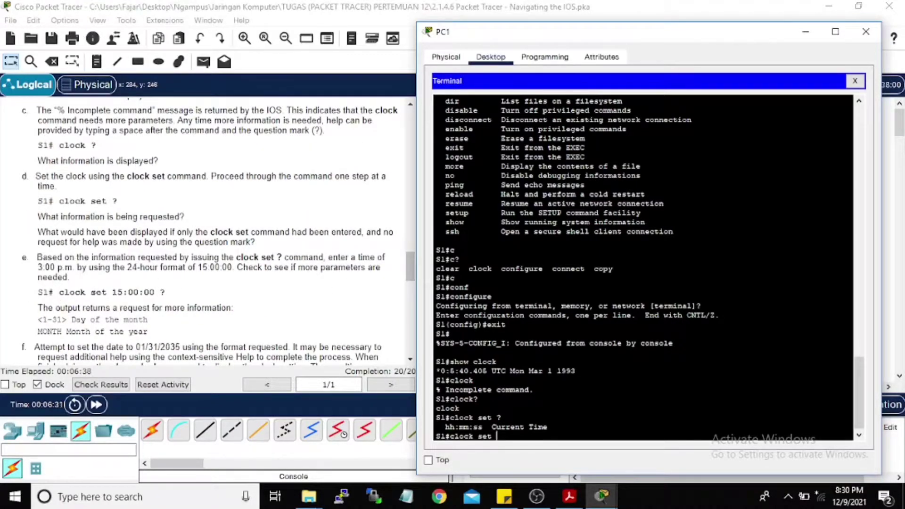
type("15:00:")
key("BackSpace")
type("00 ?")
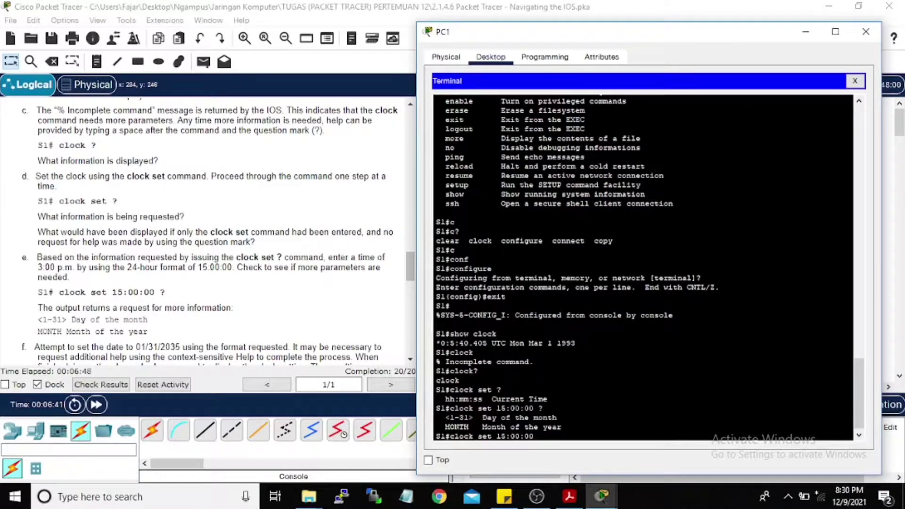
scroll(222, 248, "down", 3)
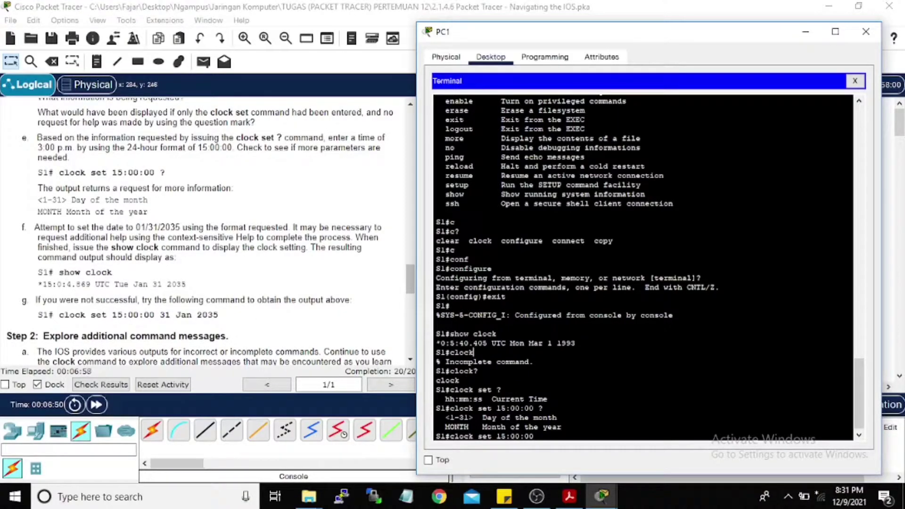
Step: Clear the unfinished command line to get a fresh Switch prompt
key("BackSpace")
key("BackSpace")
key("BackSpace")
key("BackSpace")
key("BackSpace")
key("BackSpace")
key("BackSpace")
key("BackSpace")
key("BackSpace")
key("BackSpace")
key("BackSpace")
key("BackSpace")
key("BackSpace")
key("BackSpace")
key("BackSpace")
key("BackSpace")
key("BackSpace")
key("BackSpace")
type("conf")
key("Tab")
key("BackSpace")
key("BackSpace")
key("BackSpace")
key("BackSpace")
key("BackSpace")
key("BackSpace")
key("BackSpace")
key("BackSpace")
key("BackSpace")
key("BackSpace")
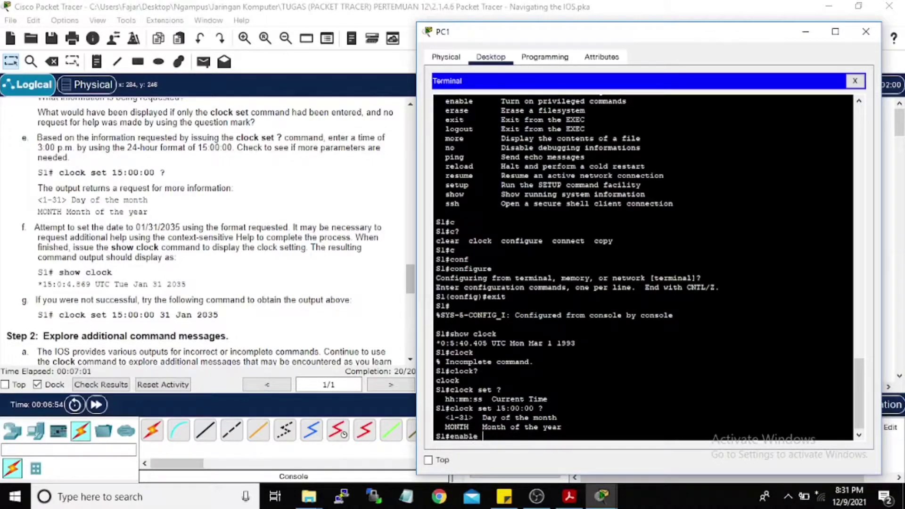
key("Return")
key("Return")
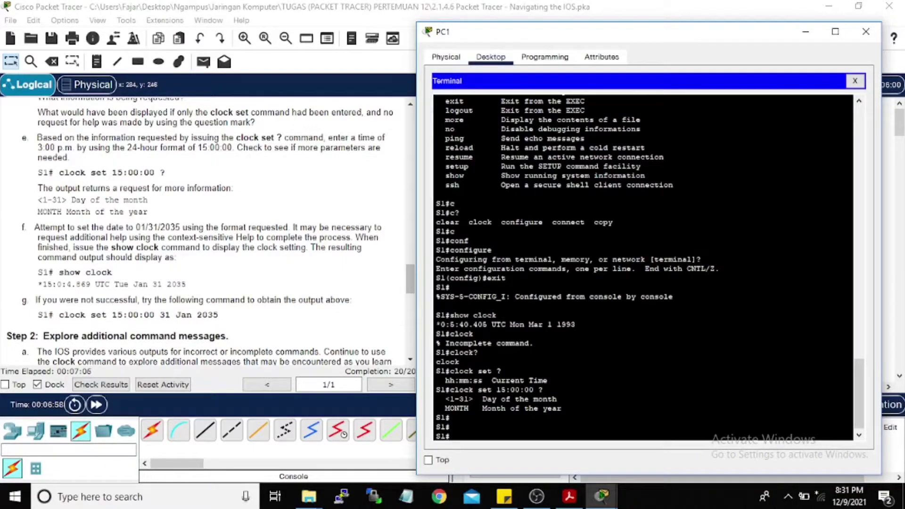
Step: Set the clock to 15:00:00 31 Jan 2035 and verify show clock reads Wed Jan 31 2035
type("clock set 15:00:00")
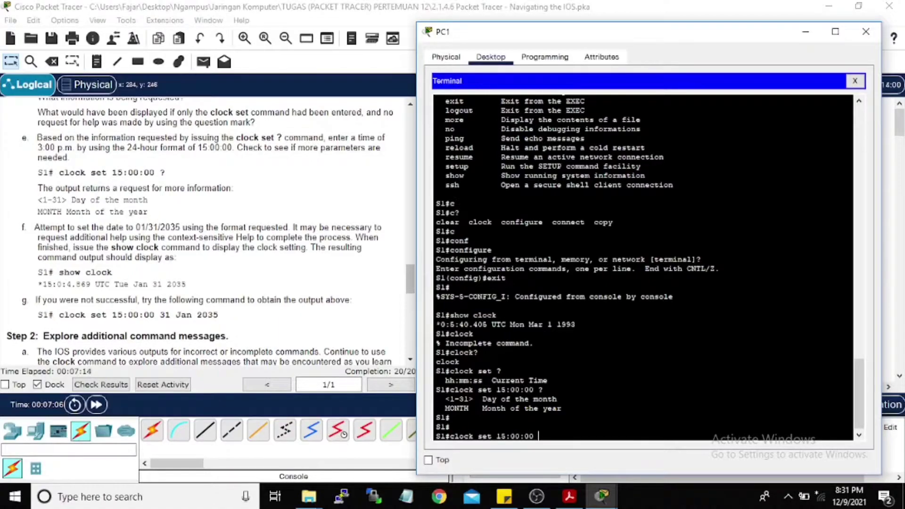
type(" 31 Jan 2035")
key("Return")
type("sh")
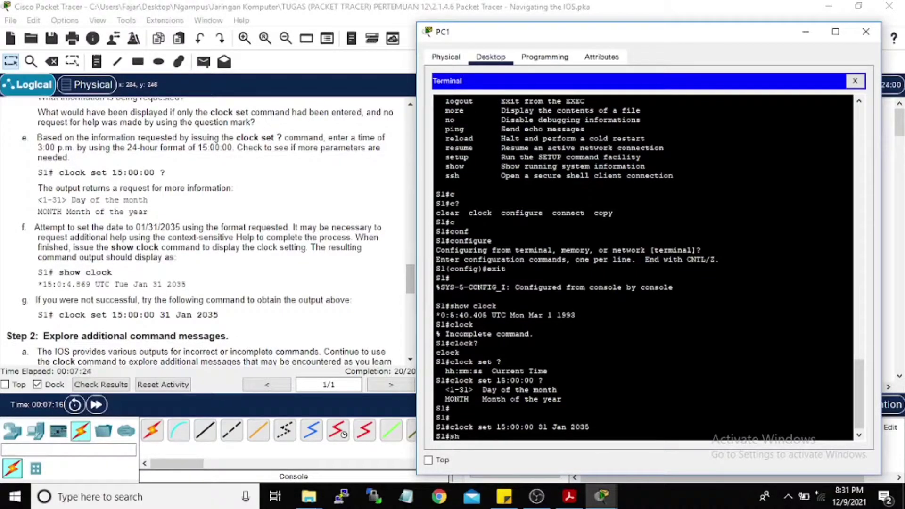
type("ow clock")
key("Return")
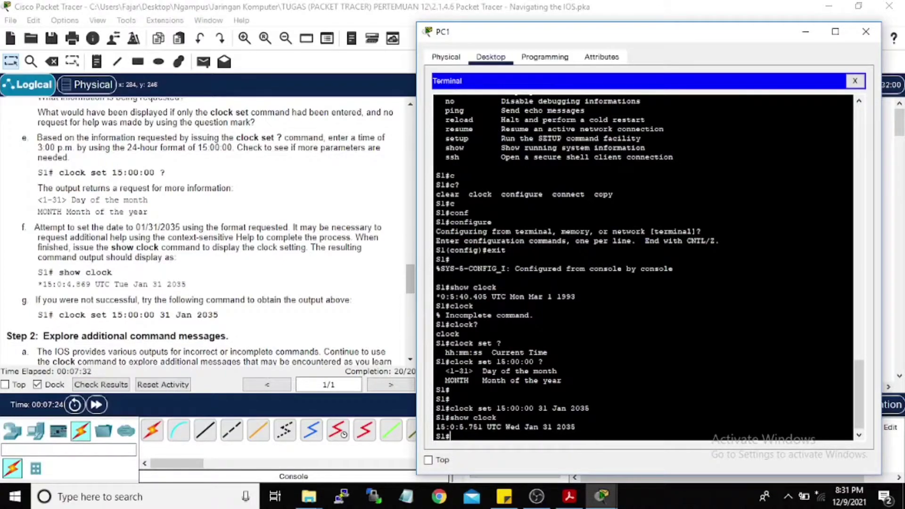
scroll(76, 276, "down", 1)
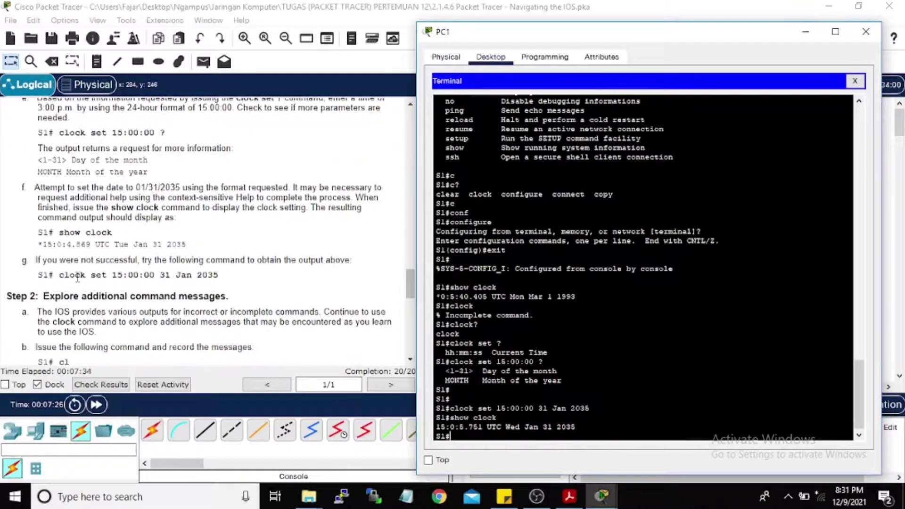
scroll(78, 278, "down", 1)
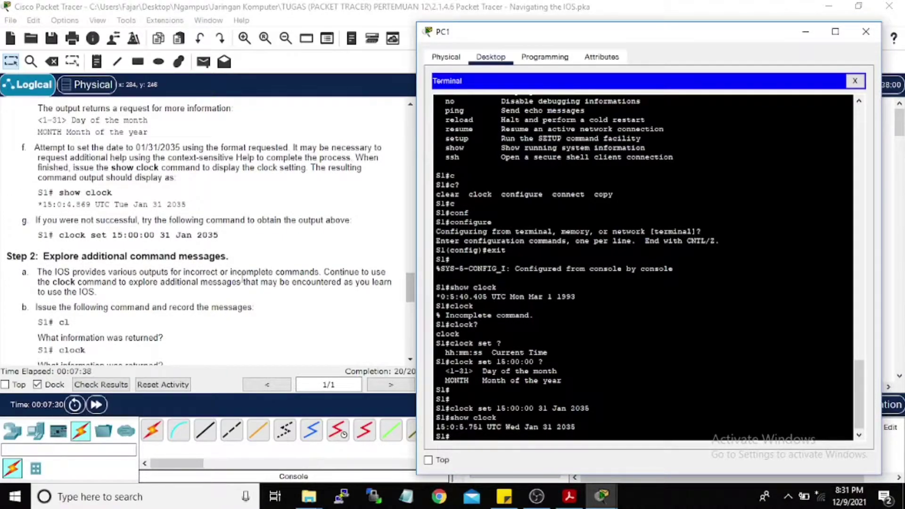
scroll(234, 270, "down", 1)
scroll(117, 293, "down", 1)
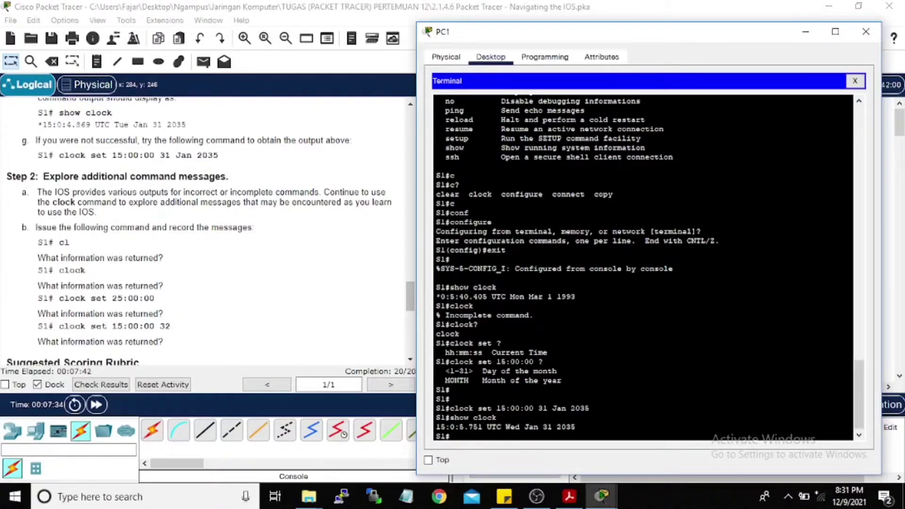
Step: Submit cl and a bare clock to see the ambiguous and incomplete command errors
type("cl")
key("Return")
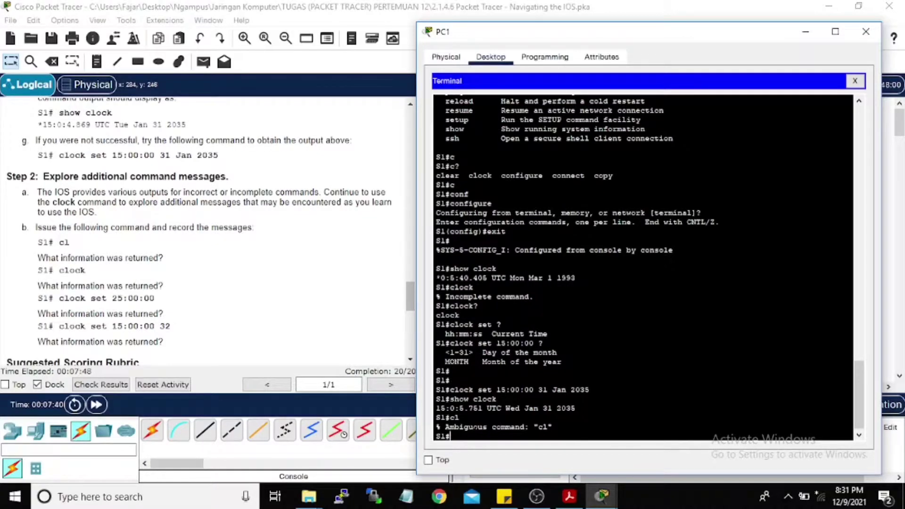
type("clock")
key("Return")
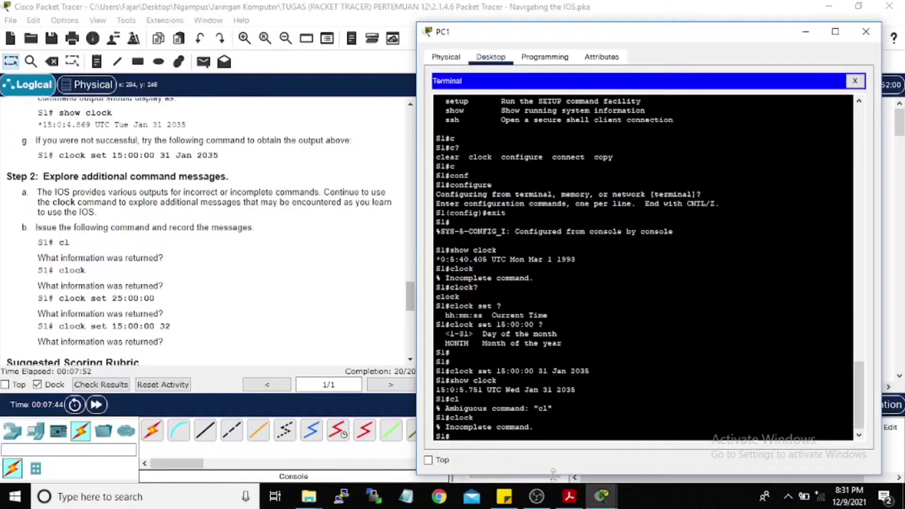
scroll(202, 283, "down", 1)
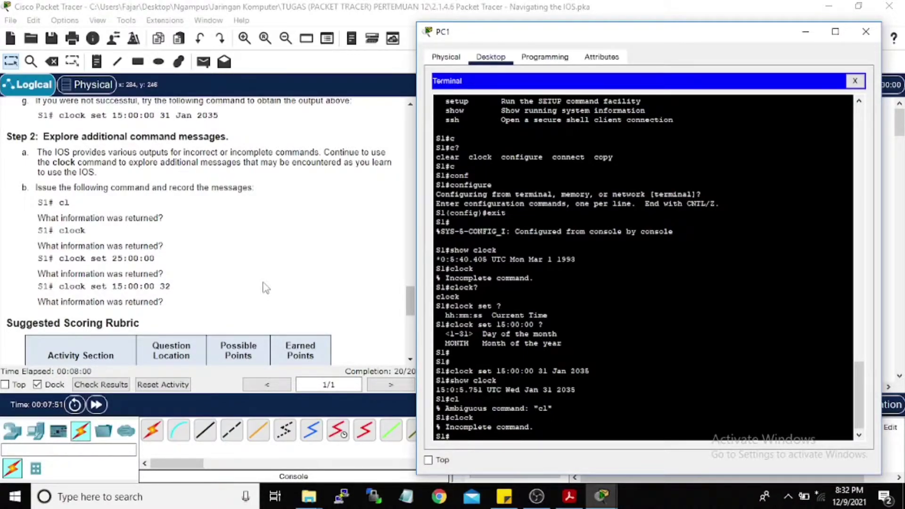
Step: Try clock set 25:00:00 and clock set 15:00:00 32 to trigger invalid-input errors
type("clock set 25:00:00")
key("Return")
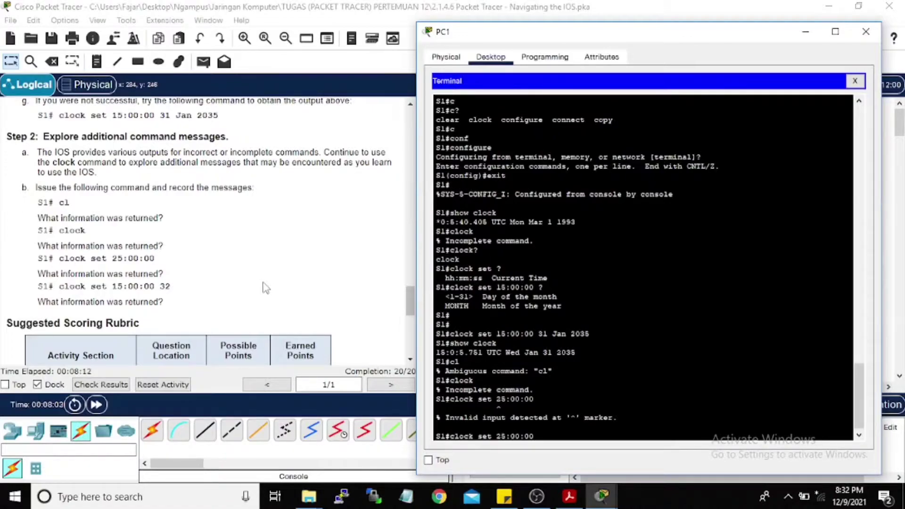
key("BackSpace")
key("BackSpace")
key("BackSpace")
key("BackSpace")
key("BackSpace")
key("BackSpace")
key("BackSpace")
type("15:00:00 32")
key("Return")
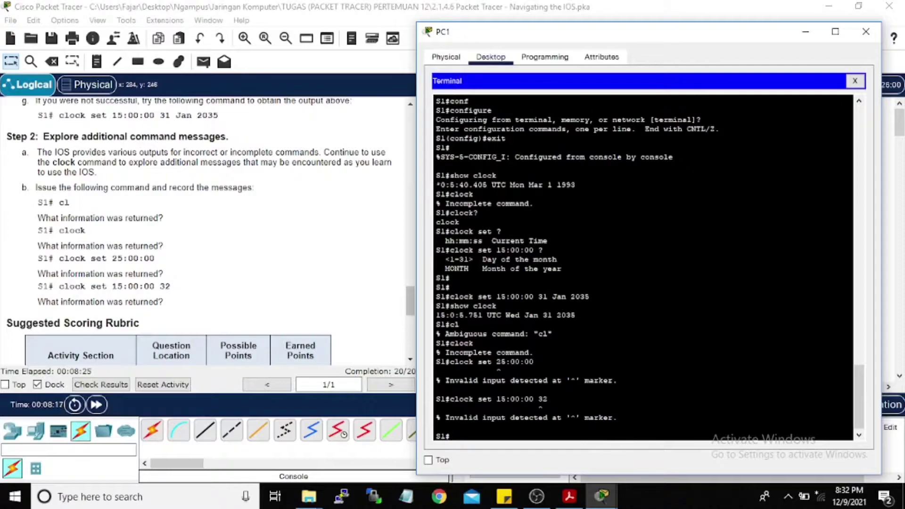
scroll(643, 267, "up", 10)
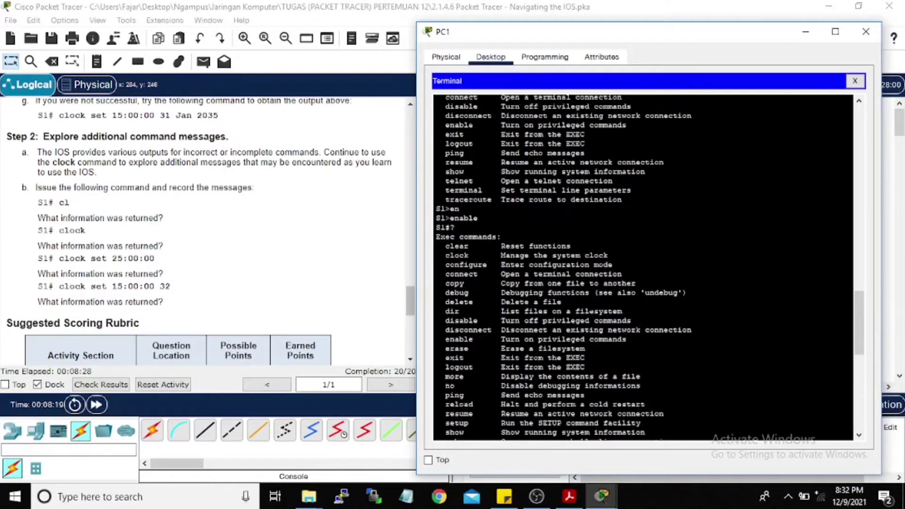
scroll(643, 267, "up", 10)
scroll(234, 264, "down", 4)
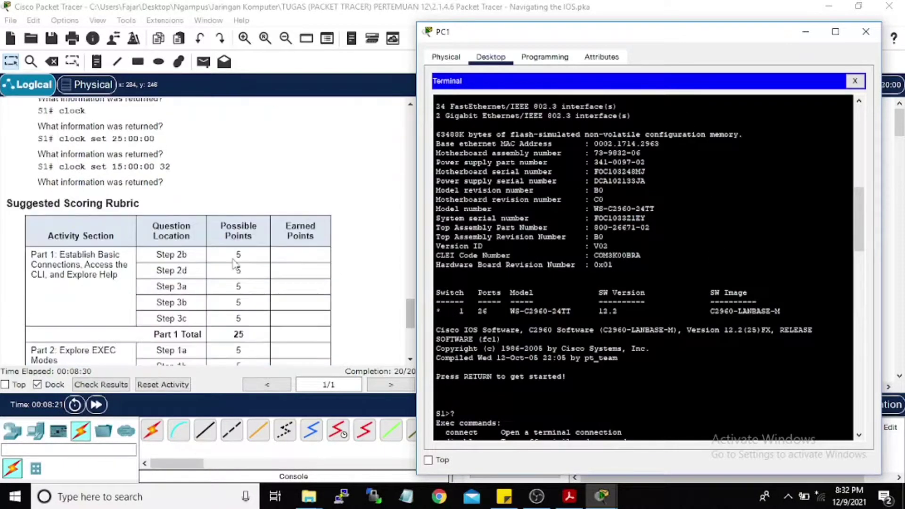
scroll(234, 264, "down", 5)
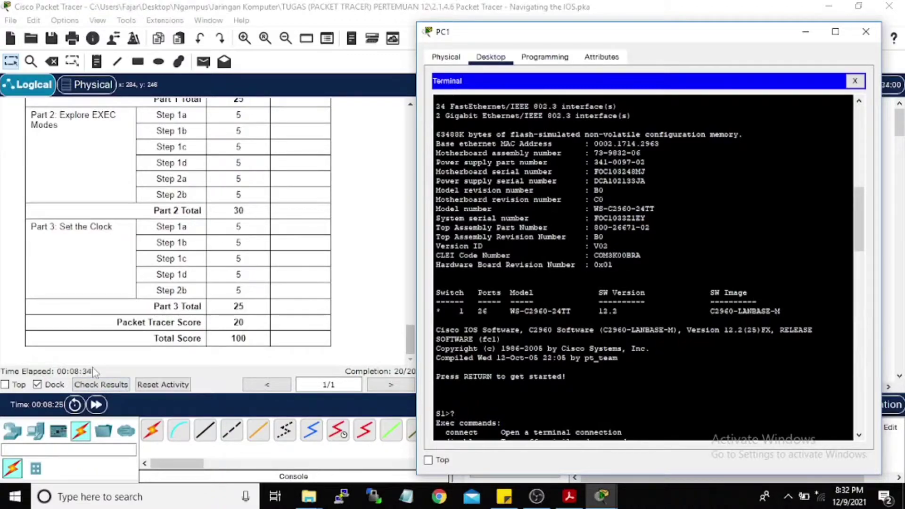
Step: Review the activity's Assessment Items, Connectivity Tests and Overall Feedback results
left_click(116, 389)
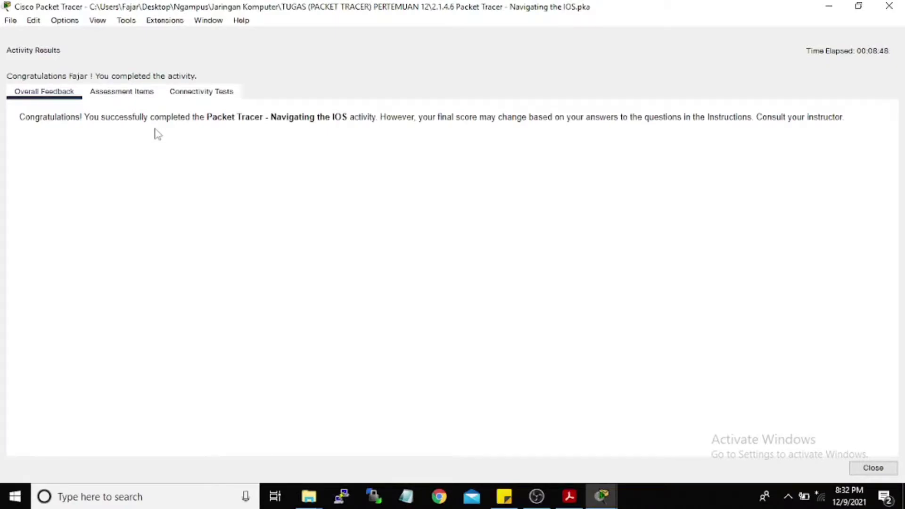
left_click(134, 92)
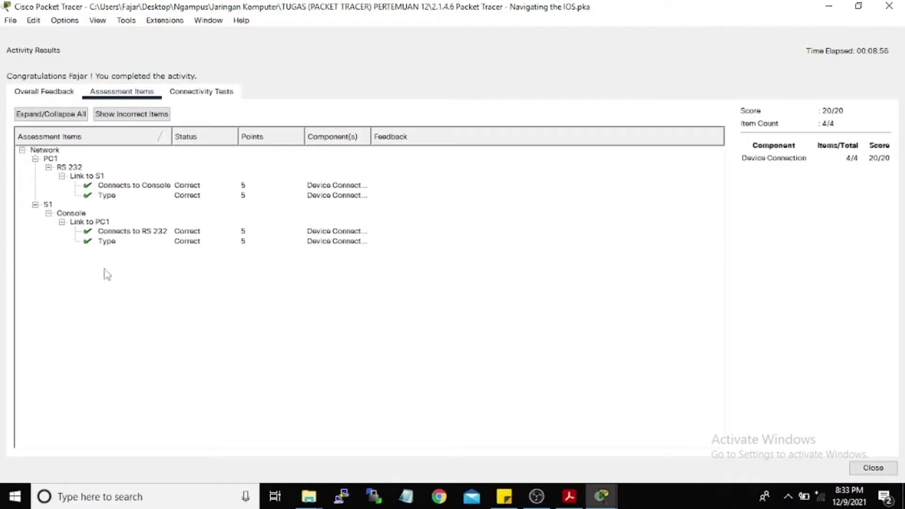
left_click(208, 95)
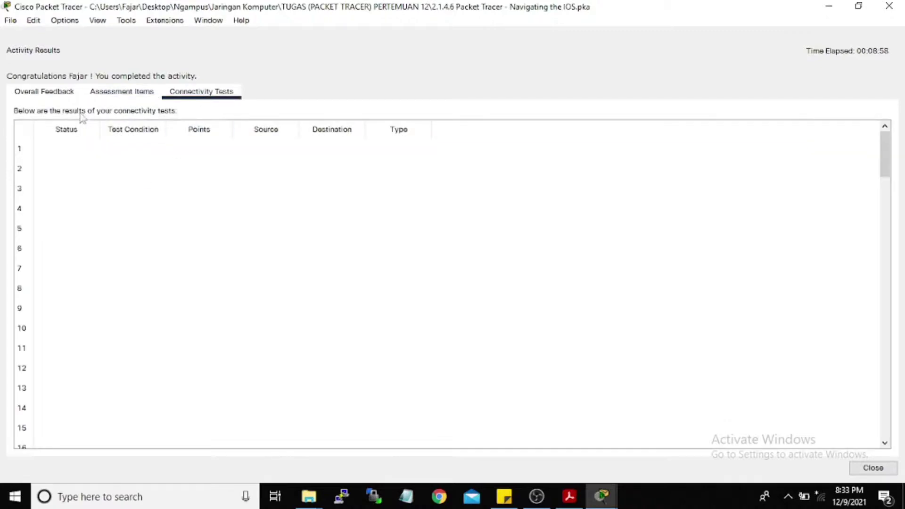
left_click(42, 92)
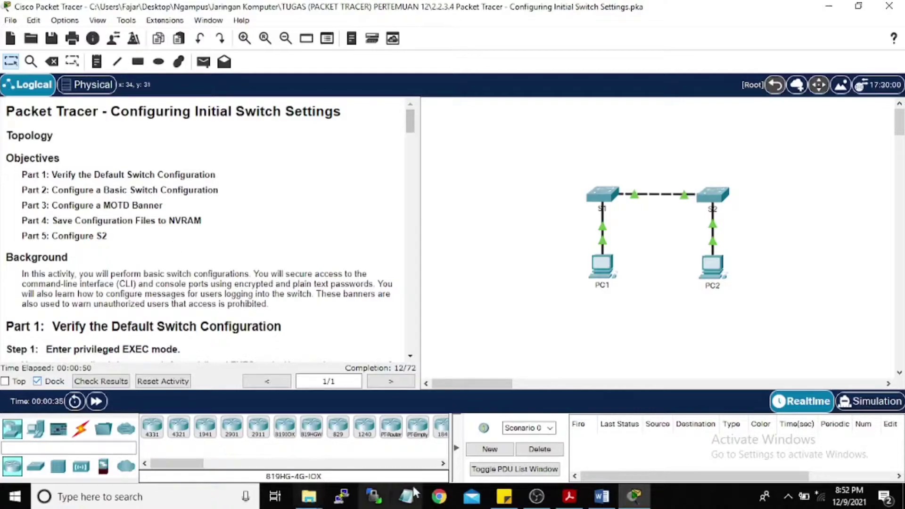
Step: Minimise the assignment folder window to reveal the switch activity
mouse_move(308, 496)
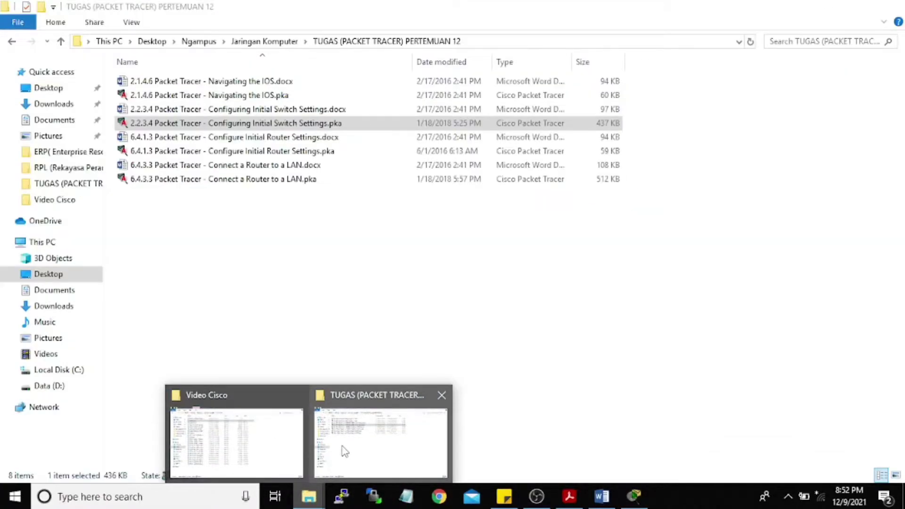
left_click(344, 449)
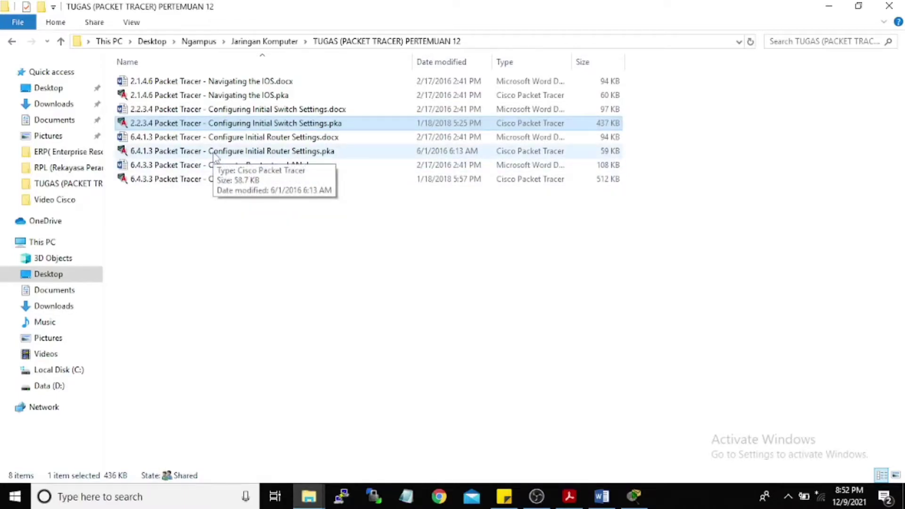
left_click(828, 6)
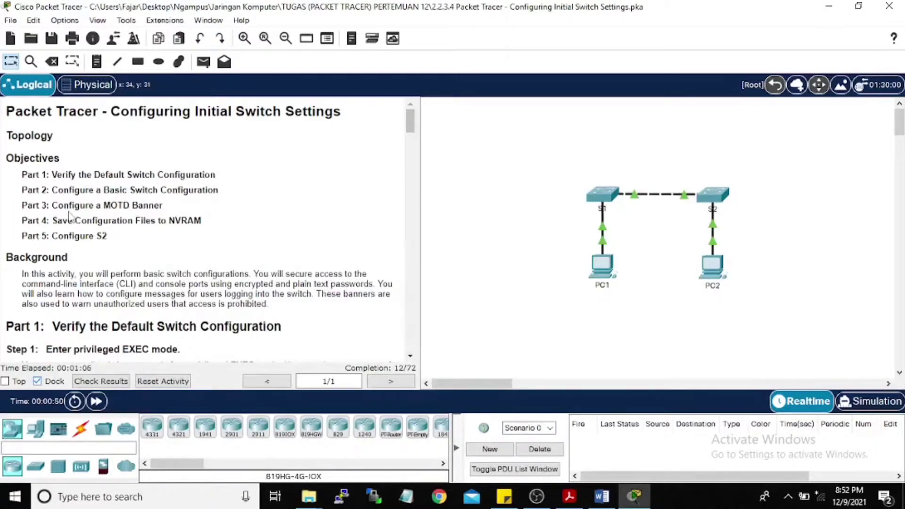
Step: Scroll the instructions to Part 1 Step 1 and open S1's window beside them
scroll(70, 217, "down", 3)
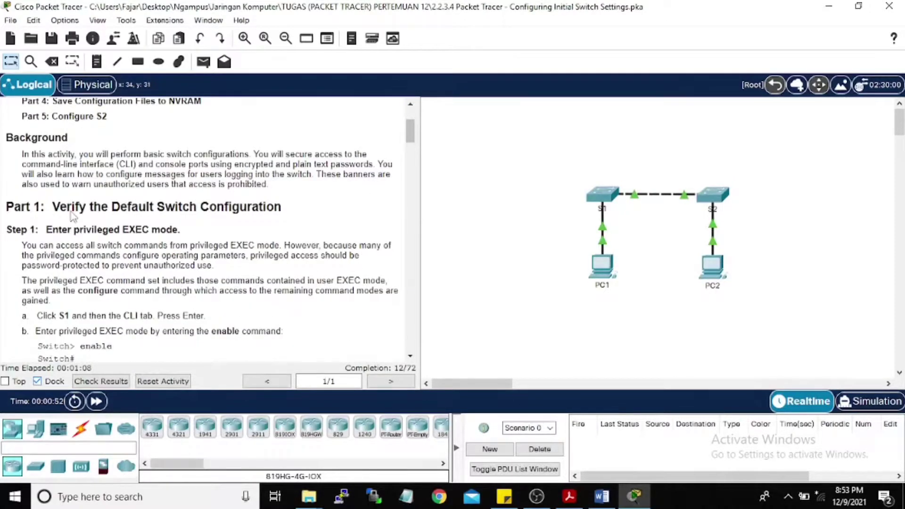
scroll(57, 227, "down", 1)
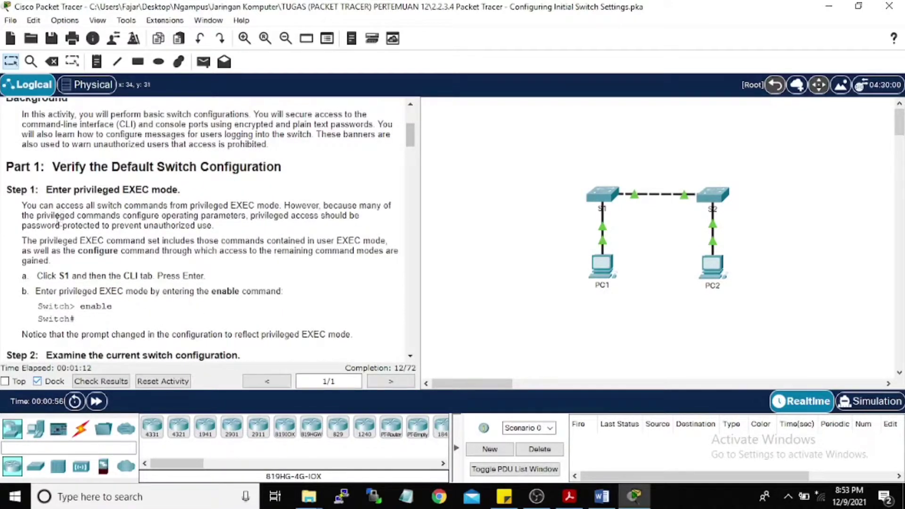
scroll(76, 219, "down", 1)
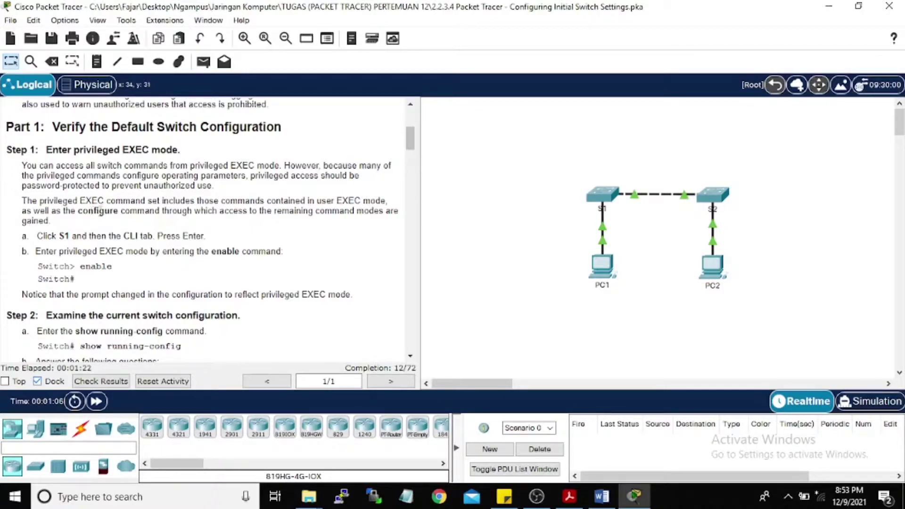
left_click(608, 198)
left_click_drag(417, 19, 631, 25)
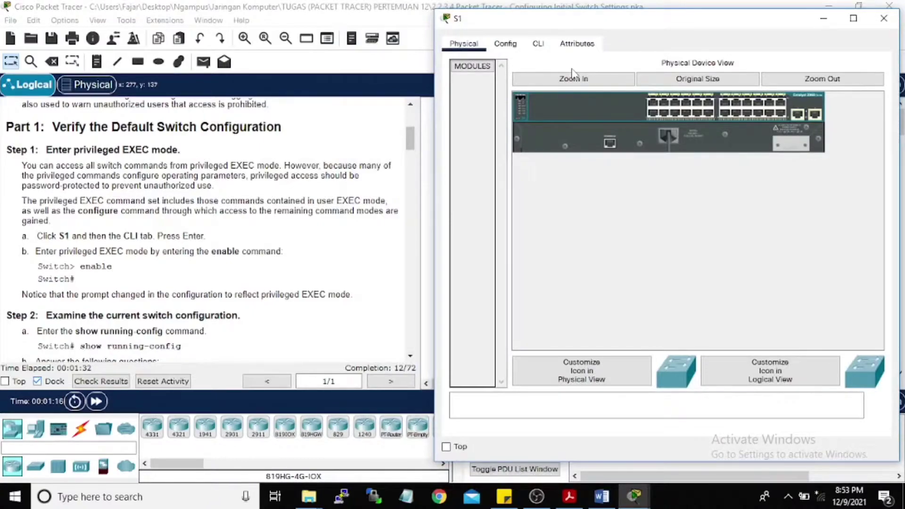
Step: In S1's CLI, run enable to reach the Switch# privileged prompt
left_click(540, 45)
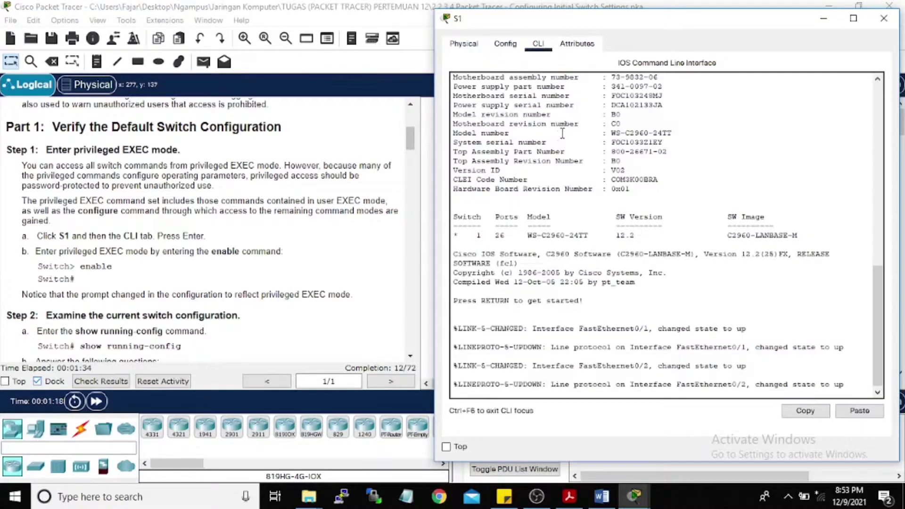
left_click(518, 354)
key("Return")
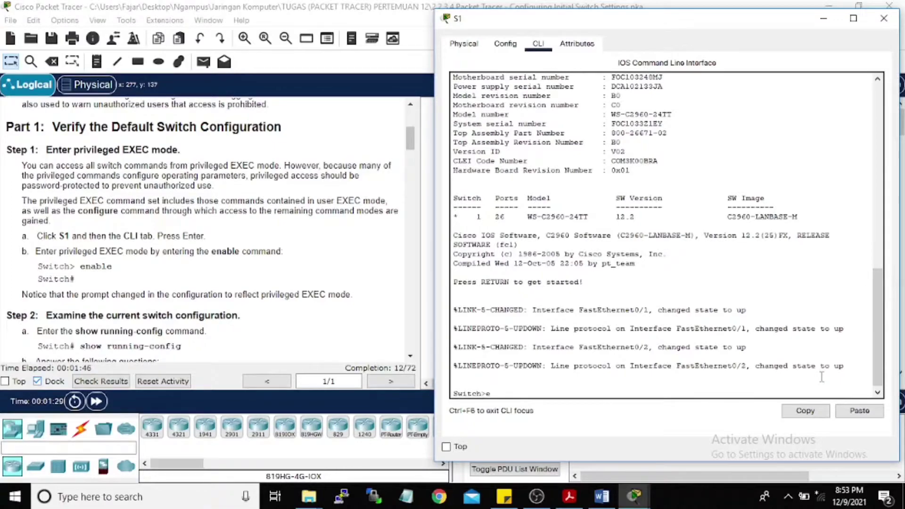
type("n")
key("Tab")
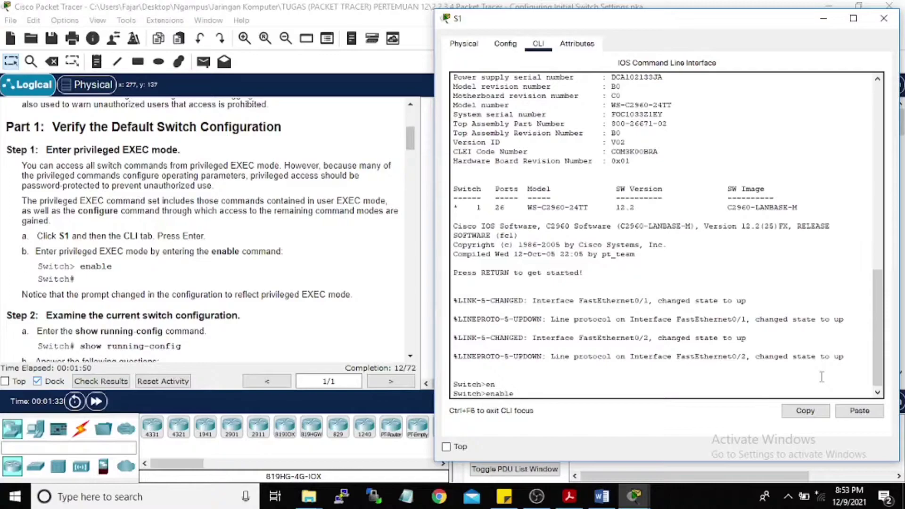
key("Return")
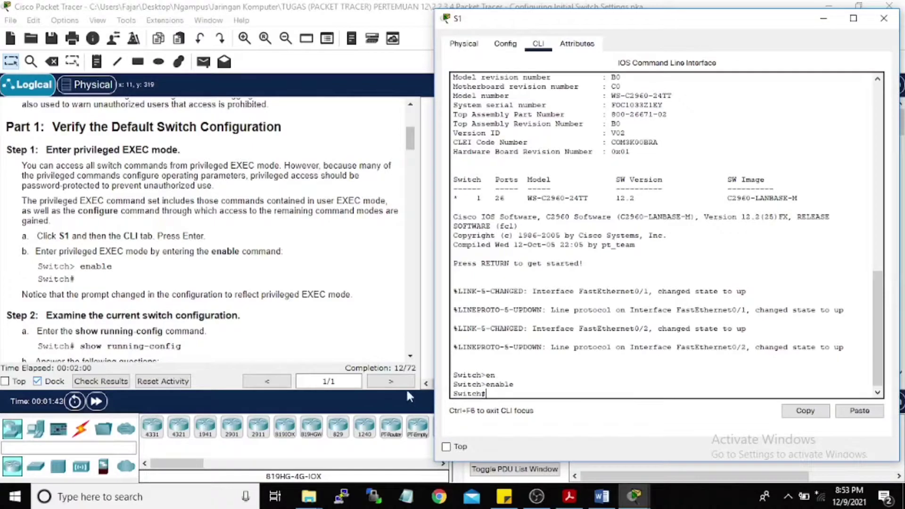
Step: Run show running-config to list the 1080-byte current configuration
scroll(210, 249, "down", 2)
scroll(210, 249, "down", 2)
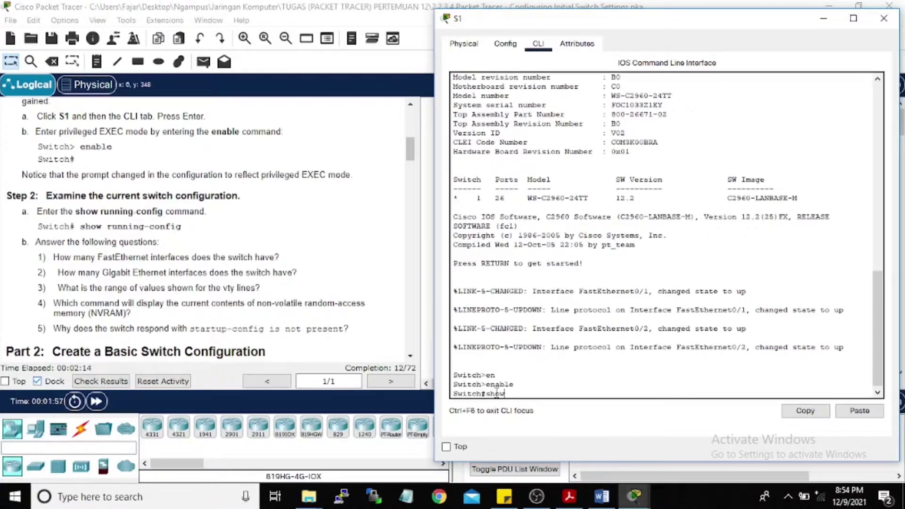
type("runnin")
key("Tab")
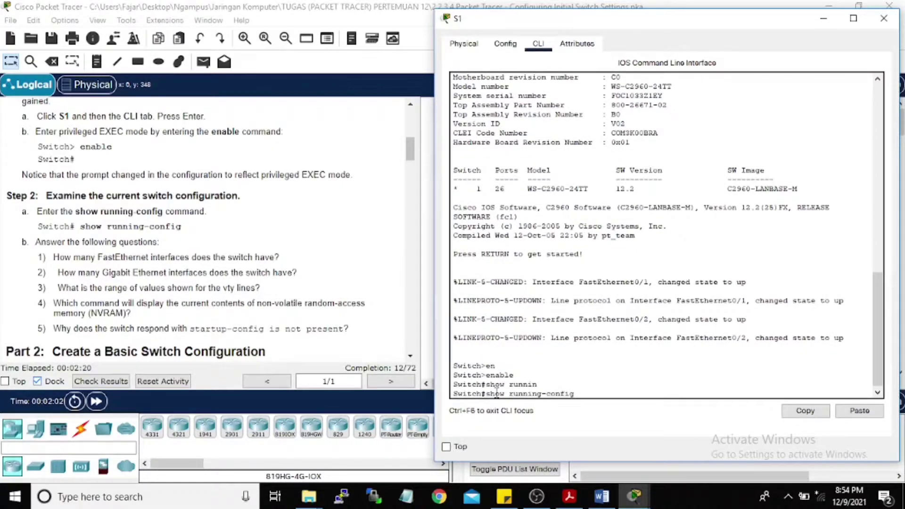
key("Return")
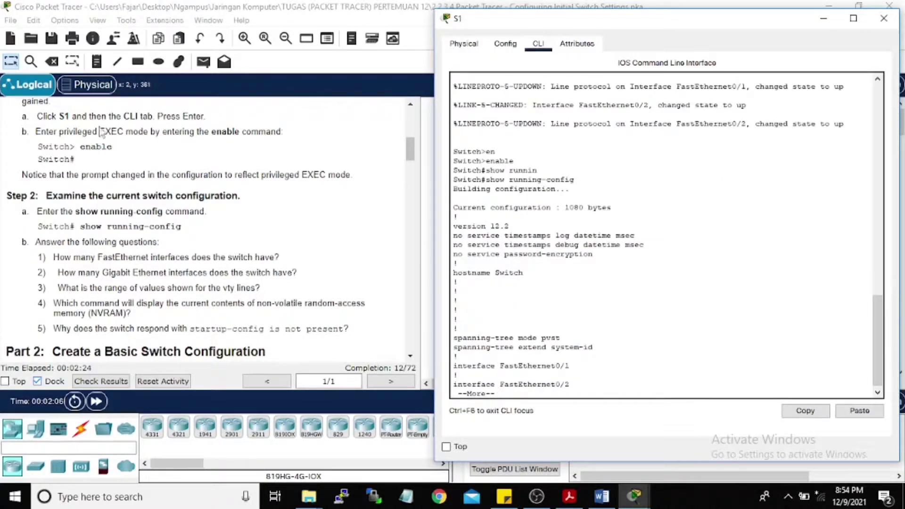
Step: Page through the running-config past FastEthernet0/1–0/24, GigabitEthernet0/1–0/2 and vty 0–15 to Switch#
scroll(189, 195, "down", 3)
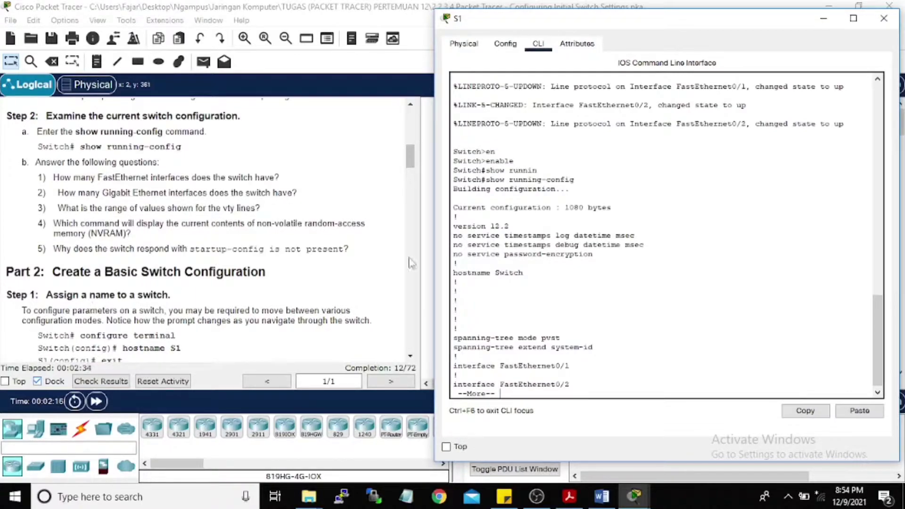
left_click(658, 289)
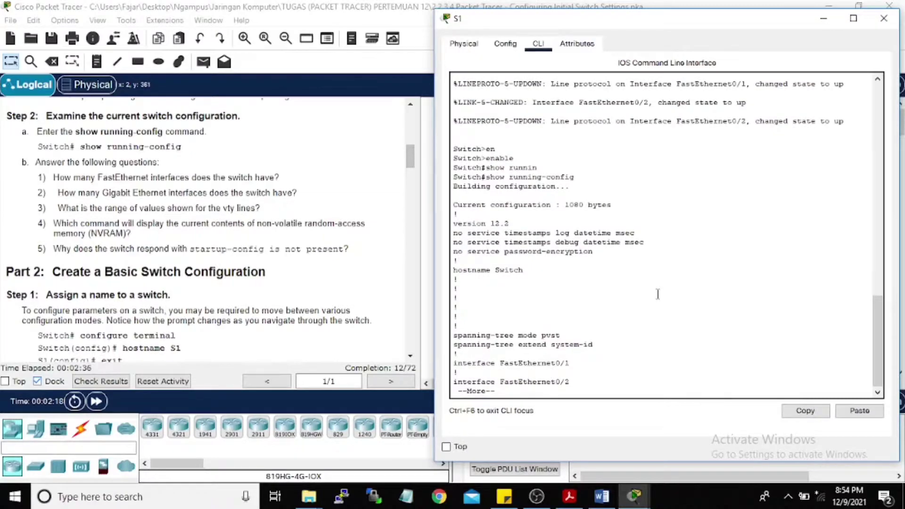
key("Return")
key("Return")
key("Return")
key("Return")
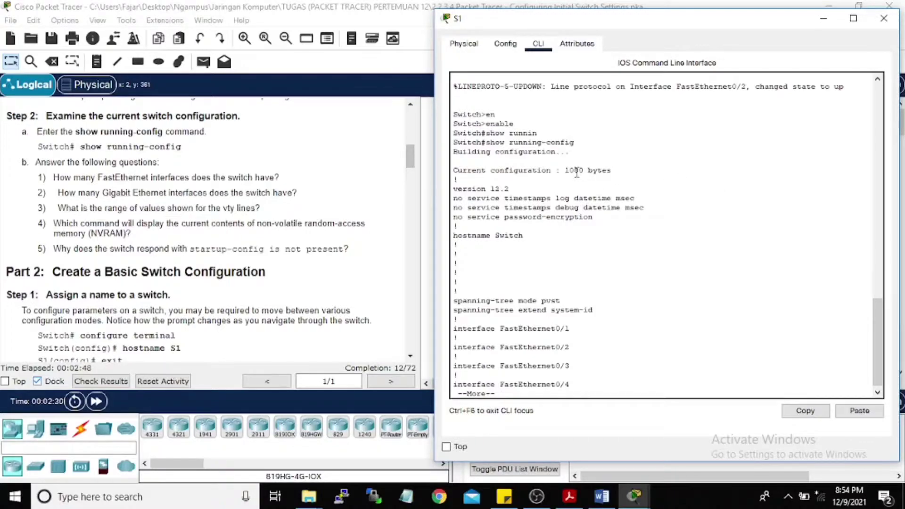
key("Return")
key("Return")
key("Return")
key("Return")
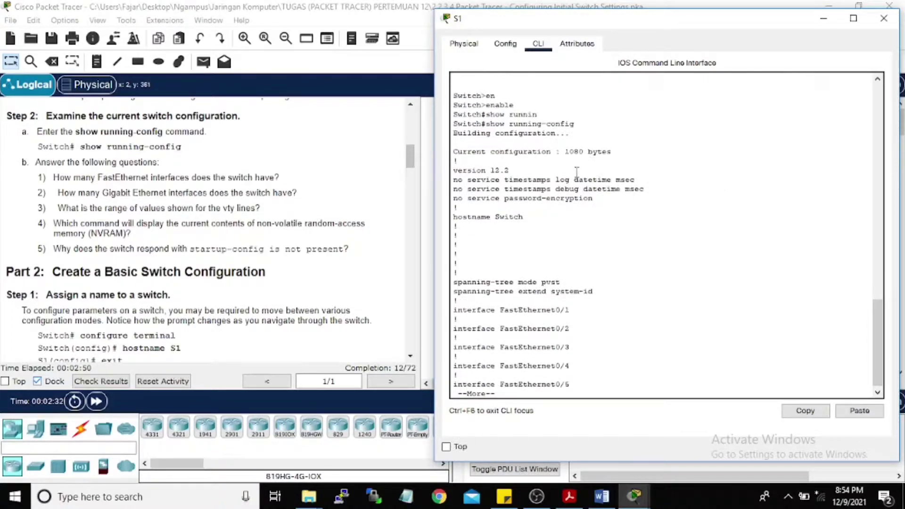
key("Return")
key("Return")
key("Return")
key("Return")
key("Return")
key("Return")
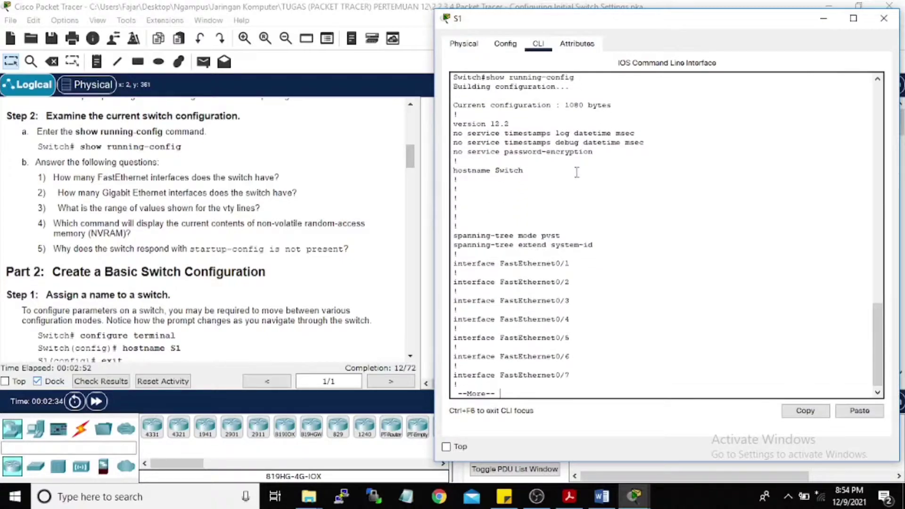
key("Return")
key("Return")
key("Return")
key("Return")
key("Return")
key("Return")
key("Return")
key("Return")
key("Return")
key("Return")
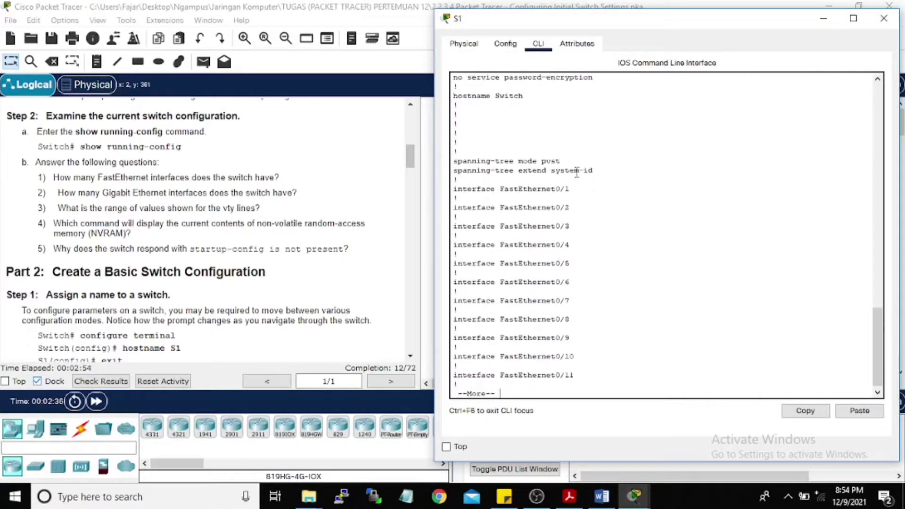
key("Return")
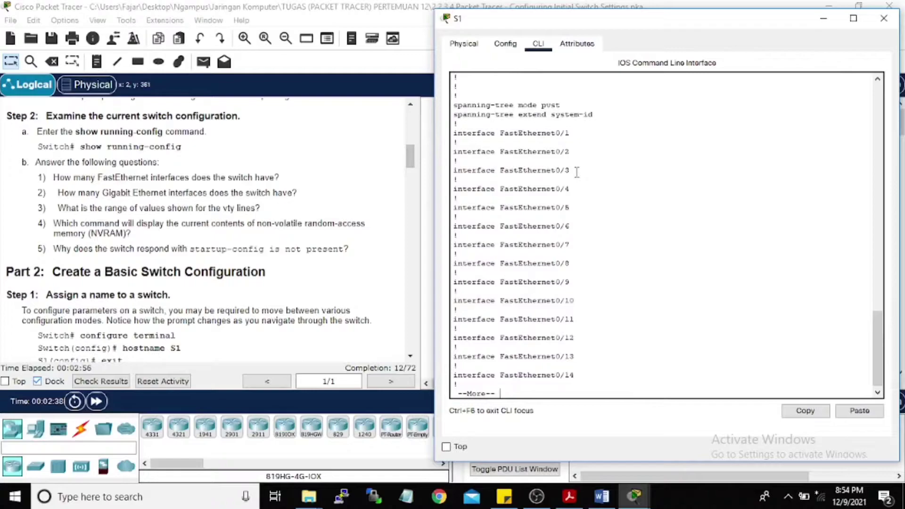
key("Return")
key("Return")
key("Return")
key("Return")
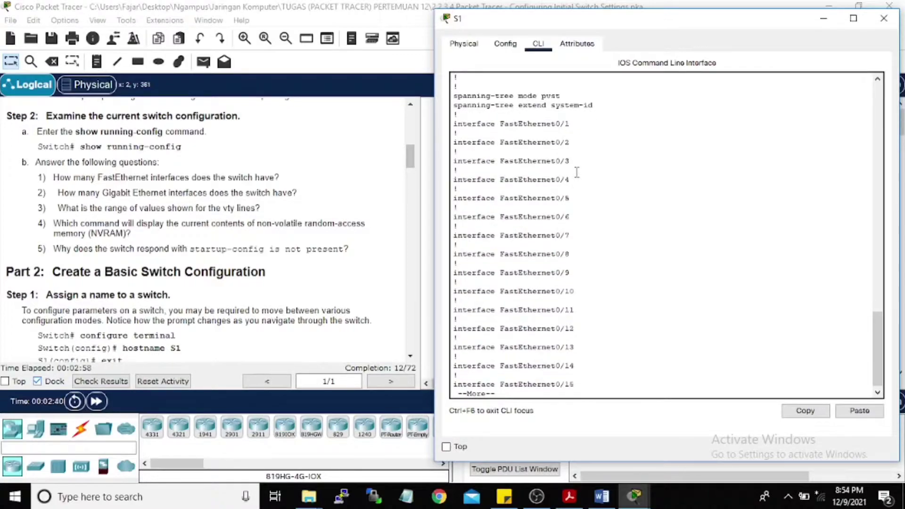
key("Return")
key("Return")
key("Return")
key("Return")
key("Return")
key("Return")
key("Return")
key("Return")
key("Return")
key("Return")
key("Return")
key("Return")
key("Return")
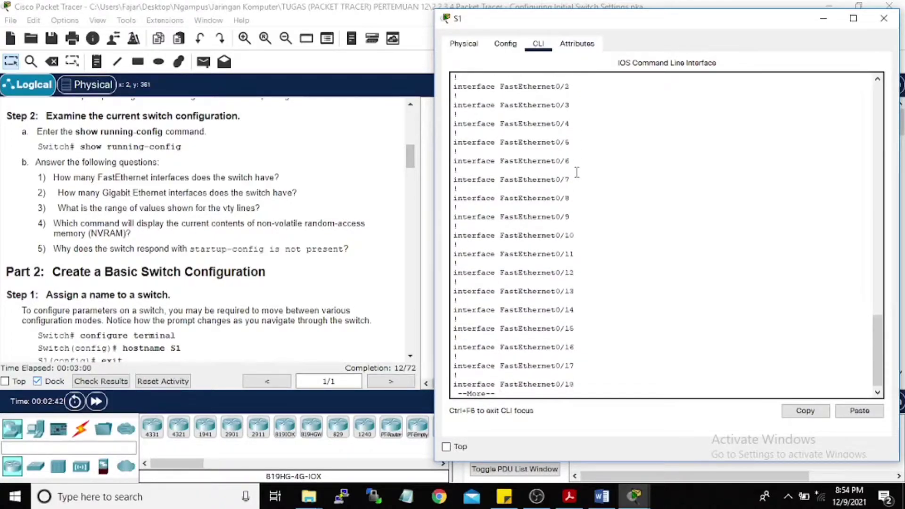
key("Return")
key("Return")
key("Return")
key("Return")
key("Return")
key("Return")
key("Return")
key("Return")
key("Return")
key("Return")
key("Return")
key("Return")
key("Return")
key("Return")
key("Return")
key("Return")
key("Return")
key("Return")
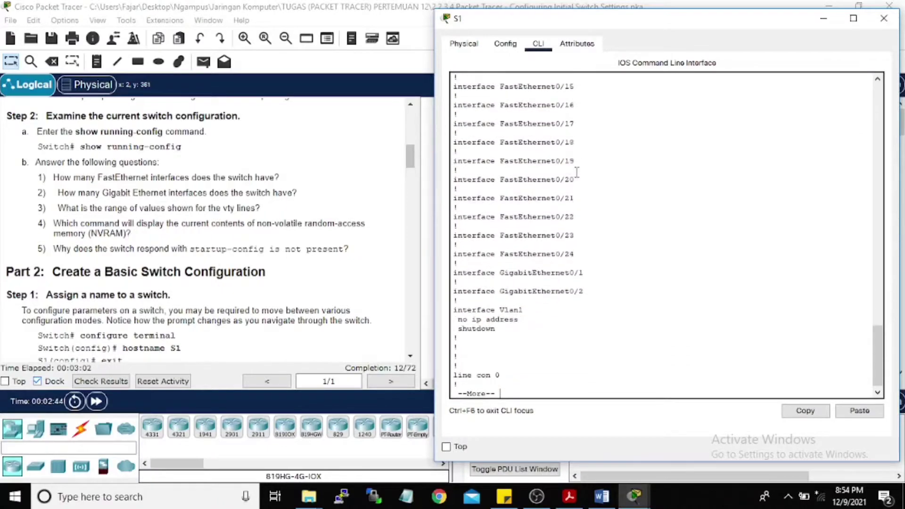
key("Return")
key("Return")
key("Return")
key("Return")
key("Return")
key("Return")
key("Return")
key("Return")
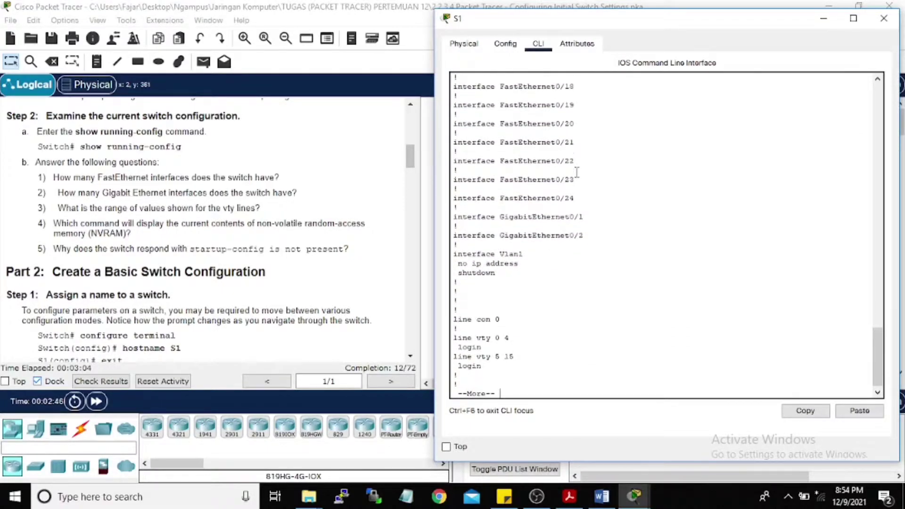
key("Return")
key("Return")
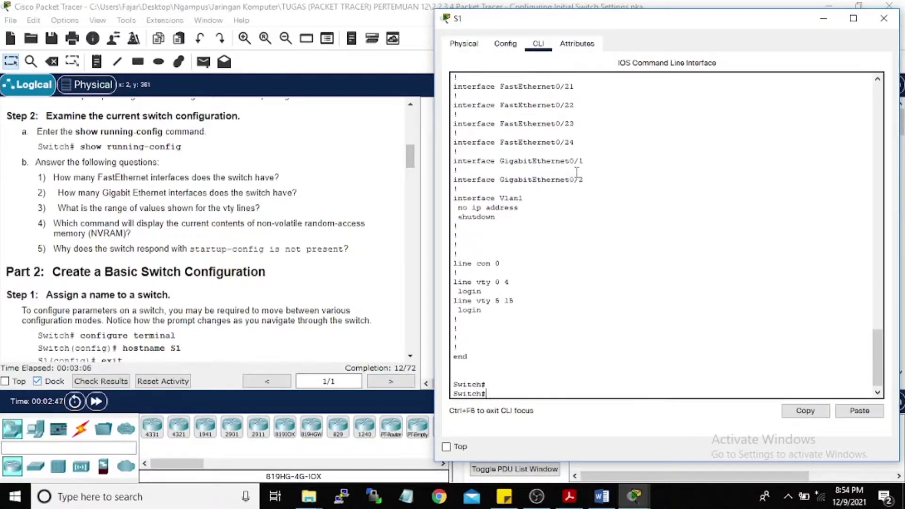
Step: Scroll through the running-config output, then start the configure command at Switch#
scroll(571, 181, "up", 15)
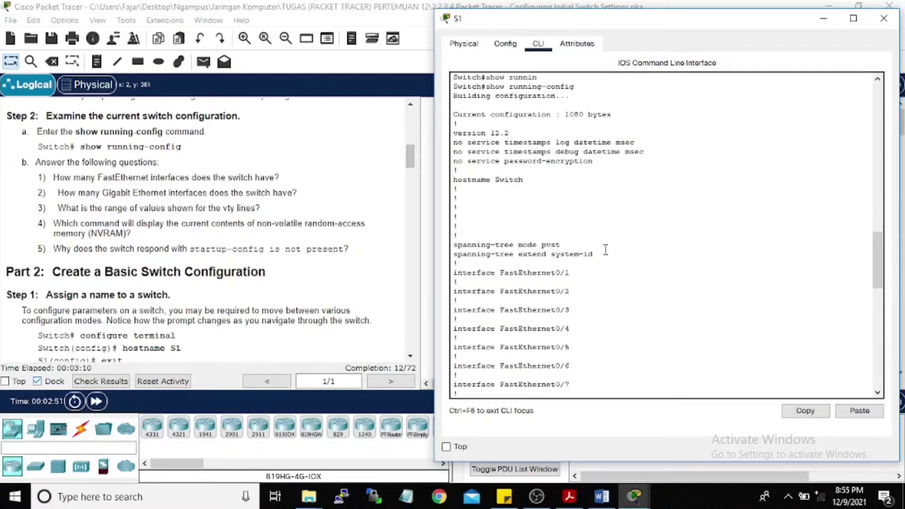
scroll(605, 249, "up", 1)
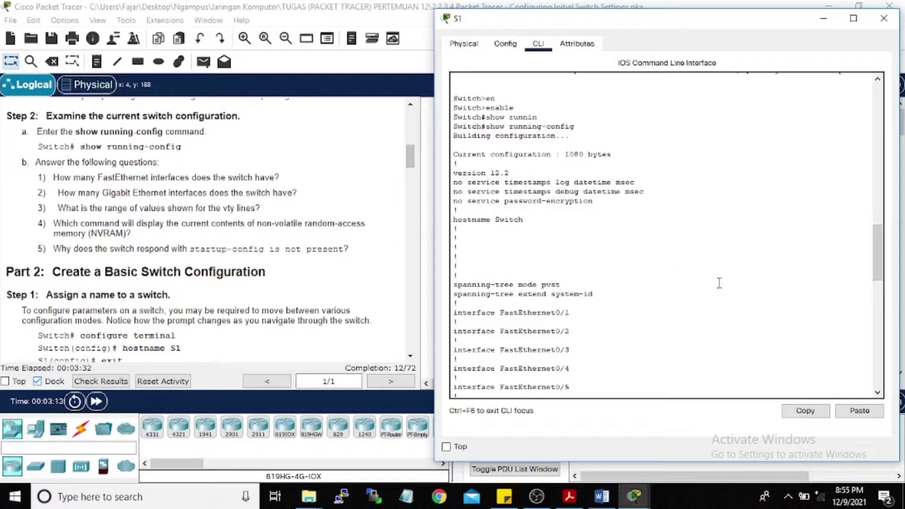
scroll(608, 237, "down", 15)
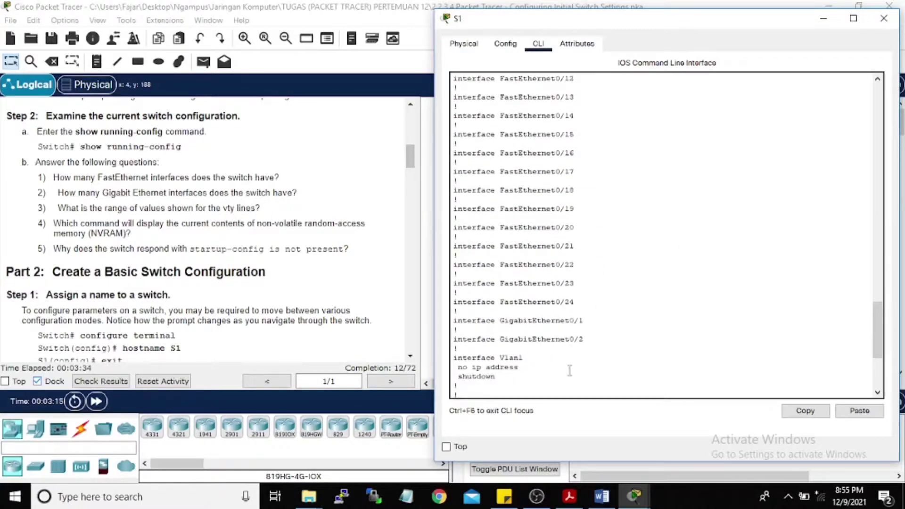
scroll(567, 367, "down", 3)
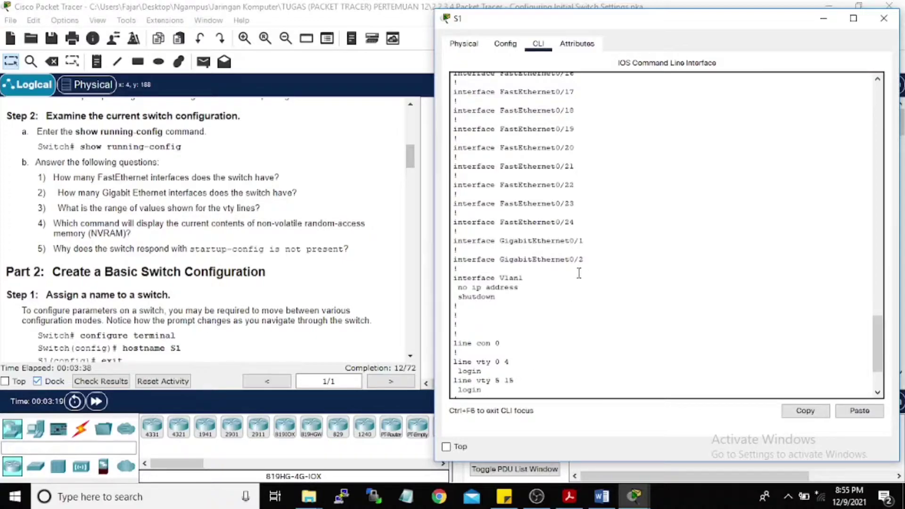
scroll(512, 357, "down", 3)
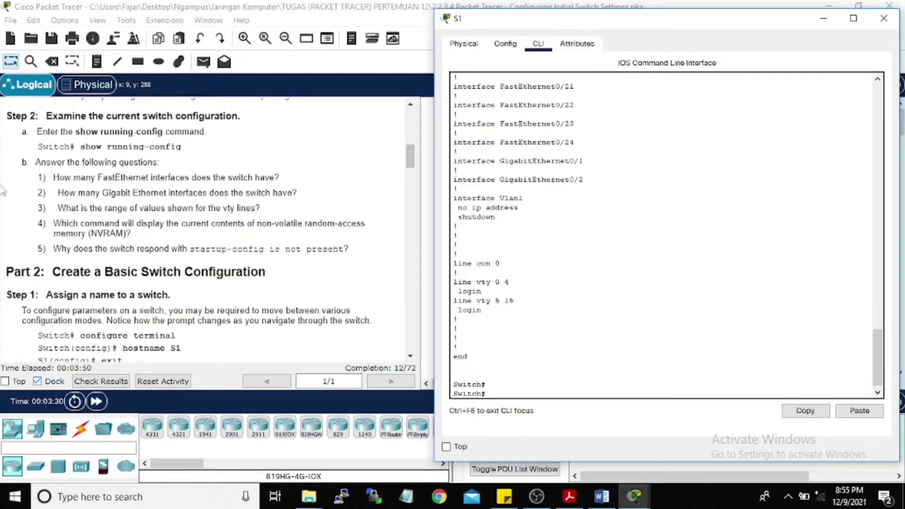
scroll(102, 207, "down", 2)
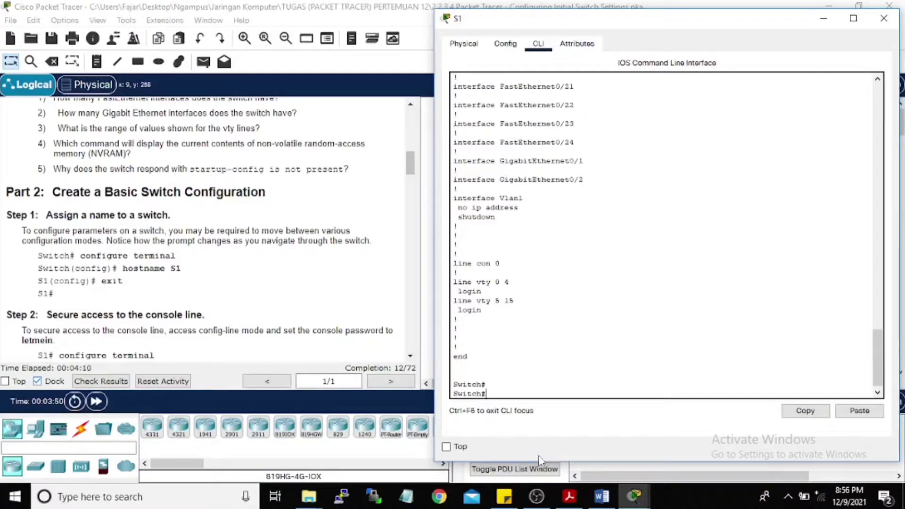
type("conf")
key("Tab")
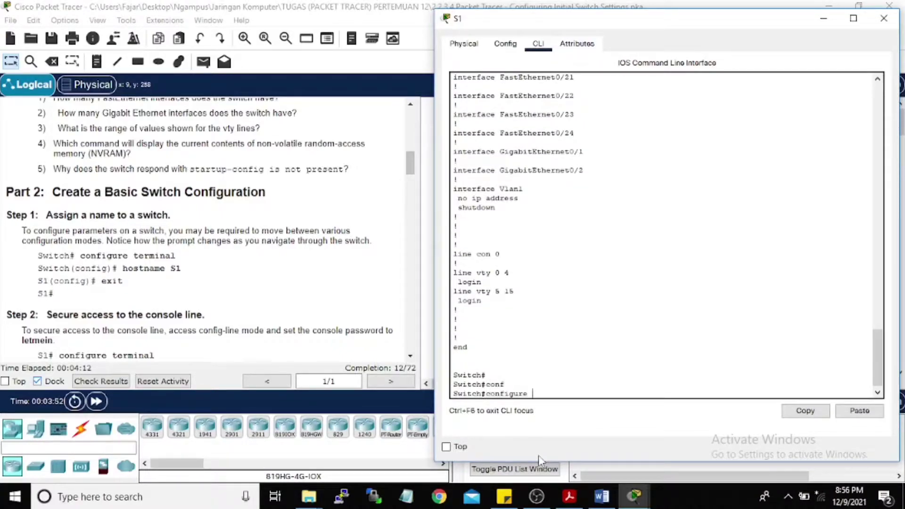
Step: Enter configure terminal, apply hostname S1, and exit to the S1# prompt
type("ter")
key("Tab")
key("Tab")
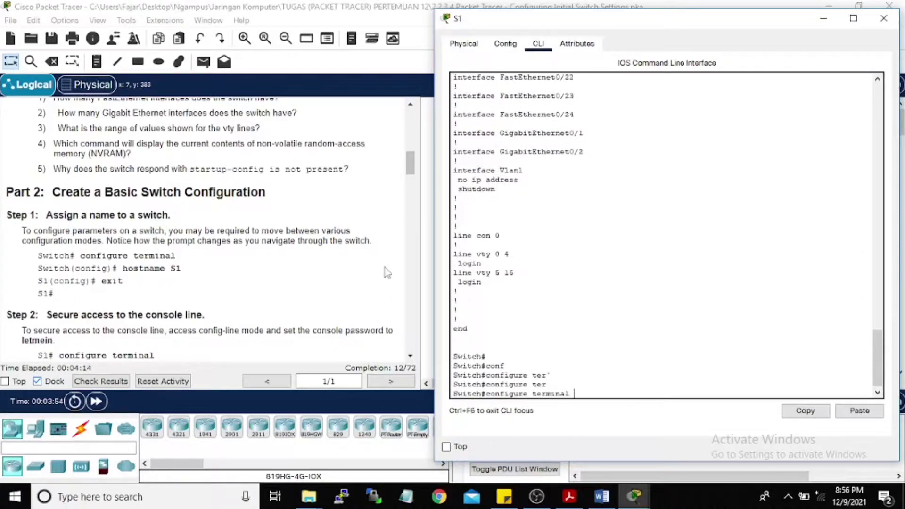
key("Return")
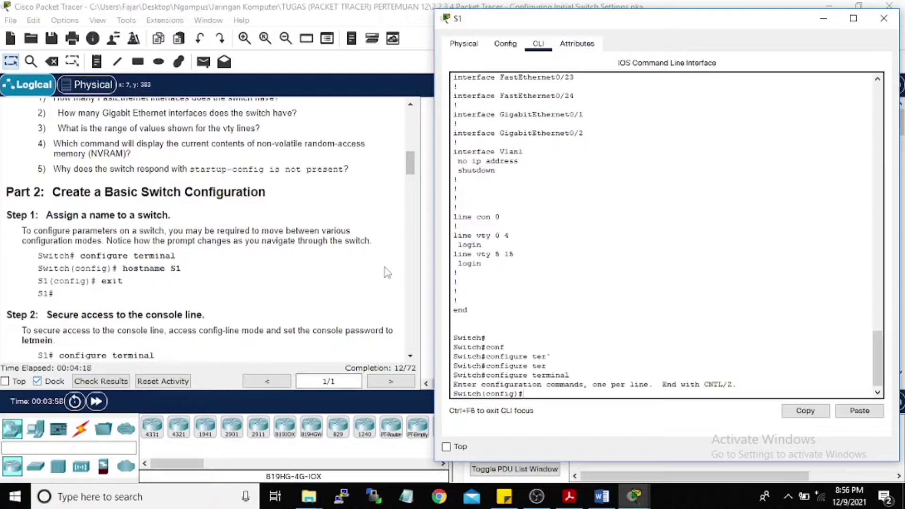
type("hostname S1")
key("Return")
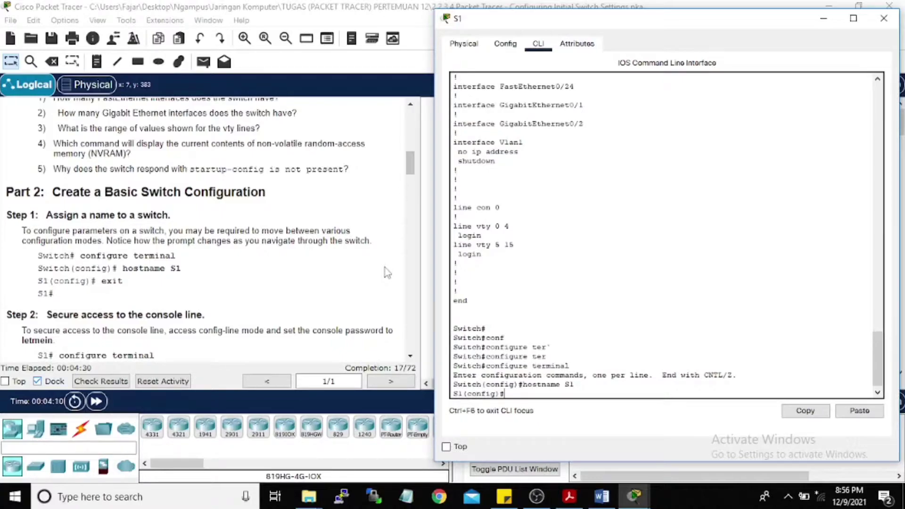
type("xit")
key("Return")
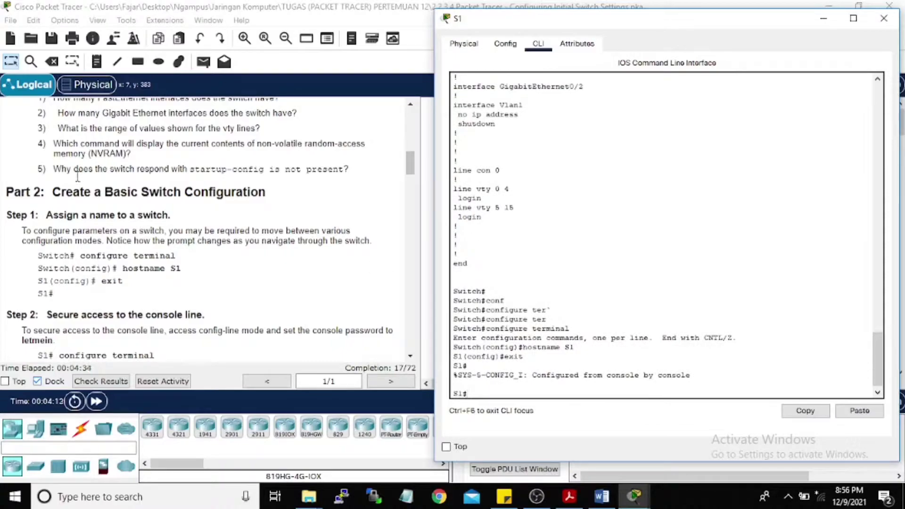
Step: Enter global configuration mode with configure terminal
scroll(91, 226, "down", 3)
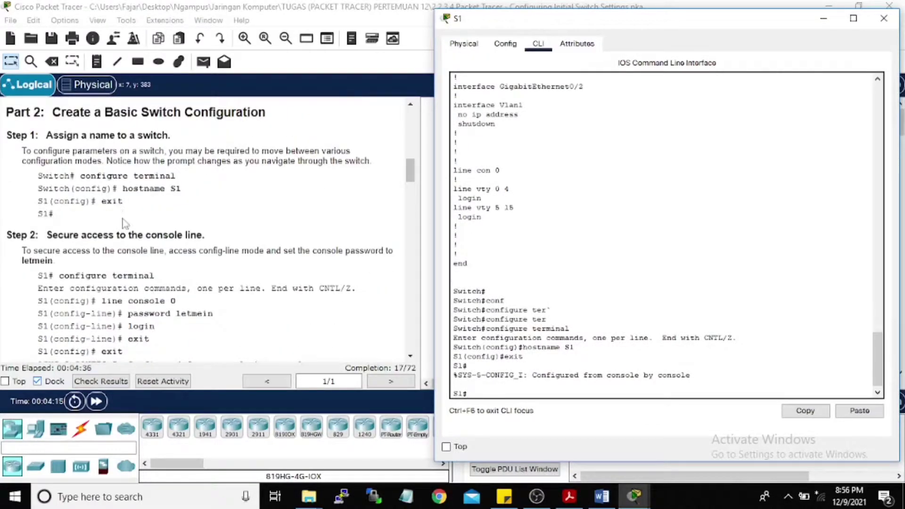
scroll(210, 275, "down", 2)
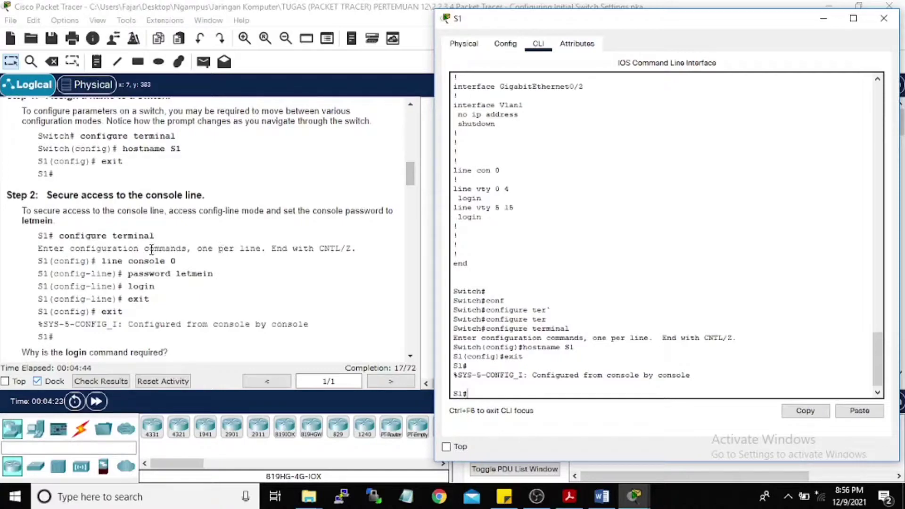
scroll(208, 229, "down", 1)
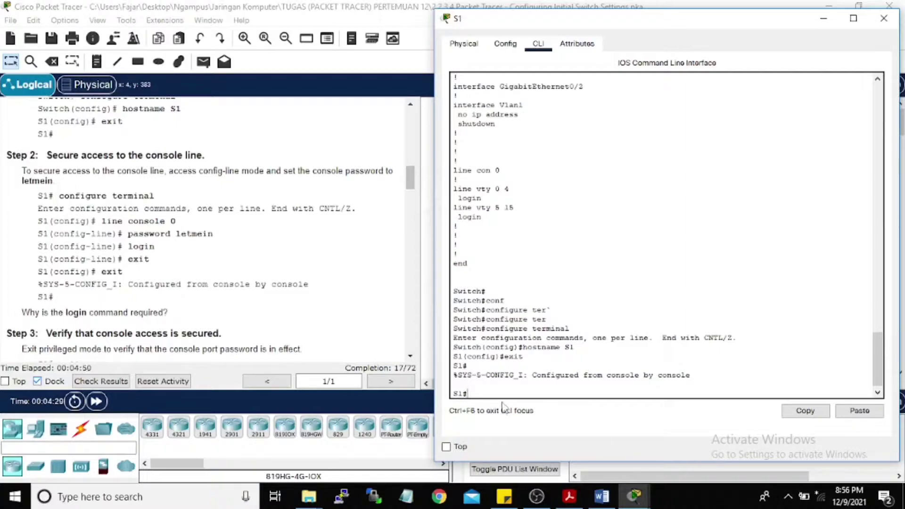
type("conf")
key("Tab")
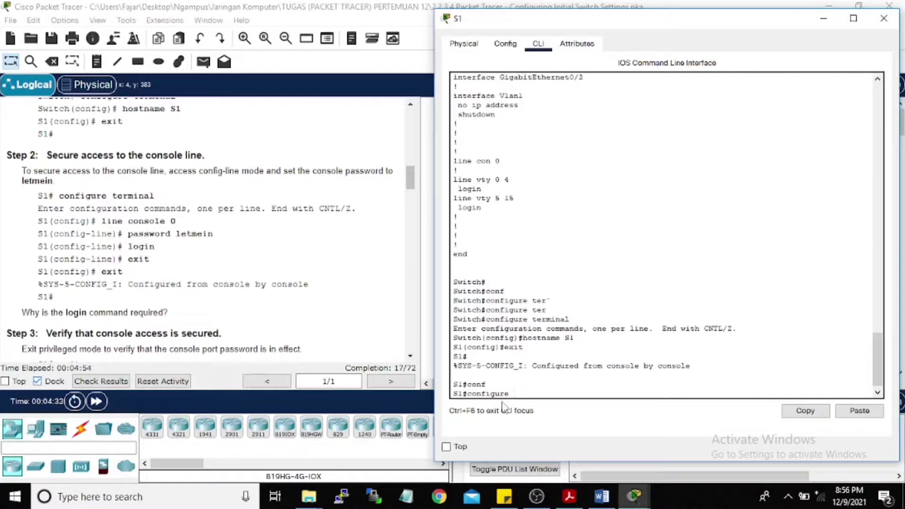
type("ter")
key("Tab")
key("Return")
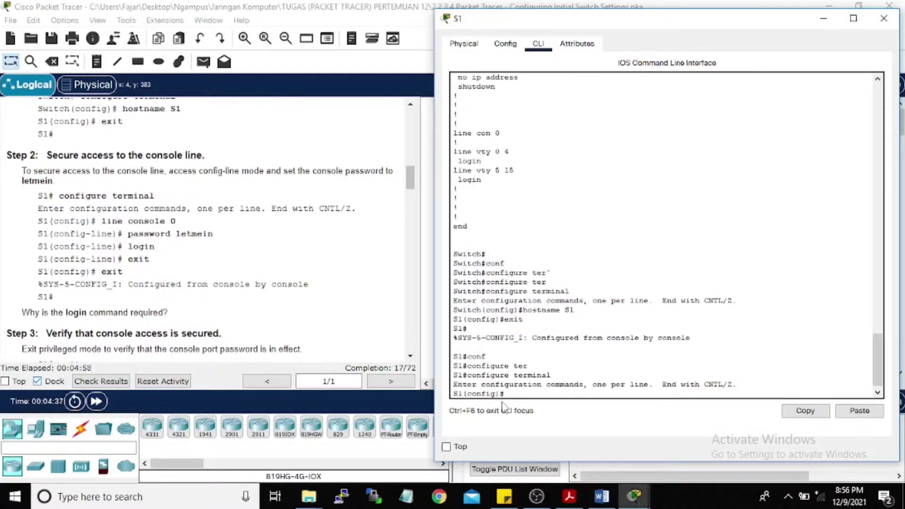
Step: On line console 0, set the console password and enable login
type("linecon")
key("Tab")
key("BackSpace")
key("BackSpace")
key("BackSpace")
type("con")
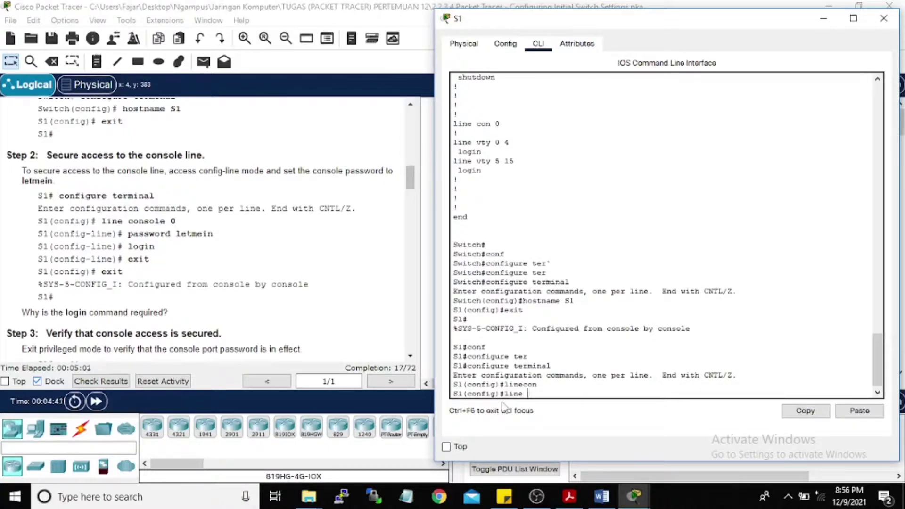
key("Tab")
type("0")
key("Return")
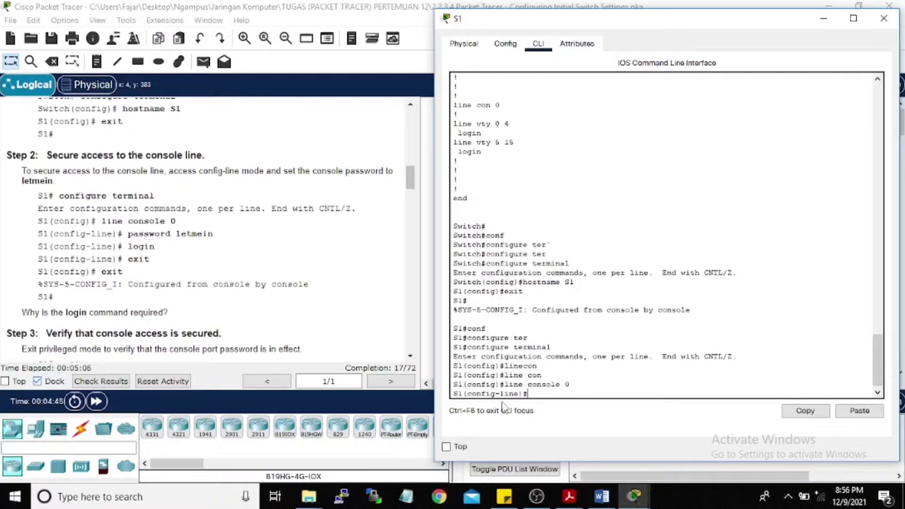
type("passw")
key("Tab")
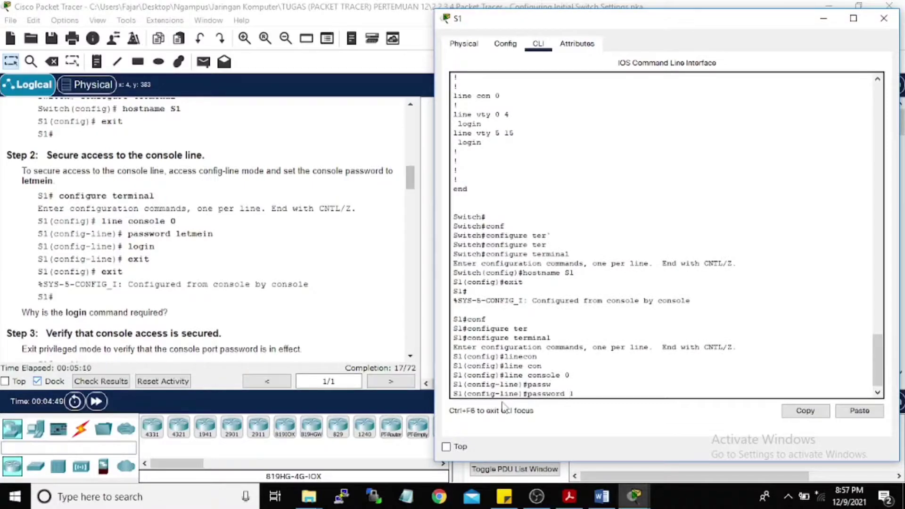
type("letmein")
key("Return")
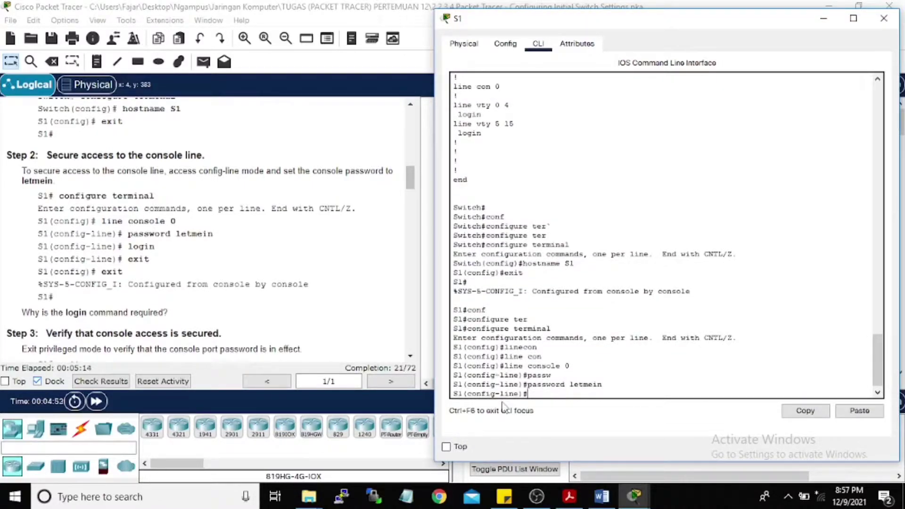
type("login")
key("Return")
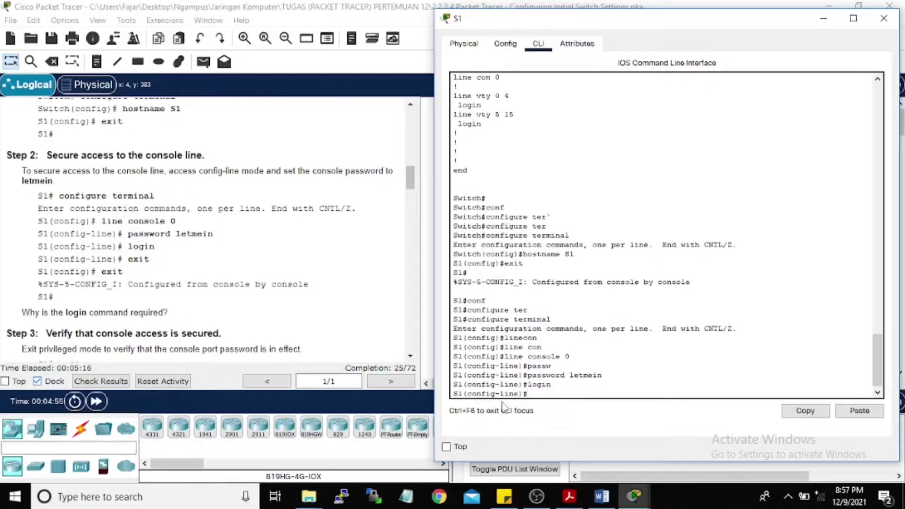
Step: Exit twice back to the S1# privileged prompt
type("exit")
key("Return")
type("exit")
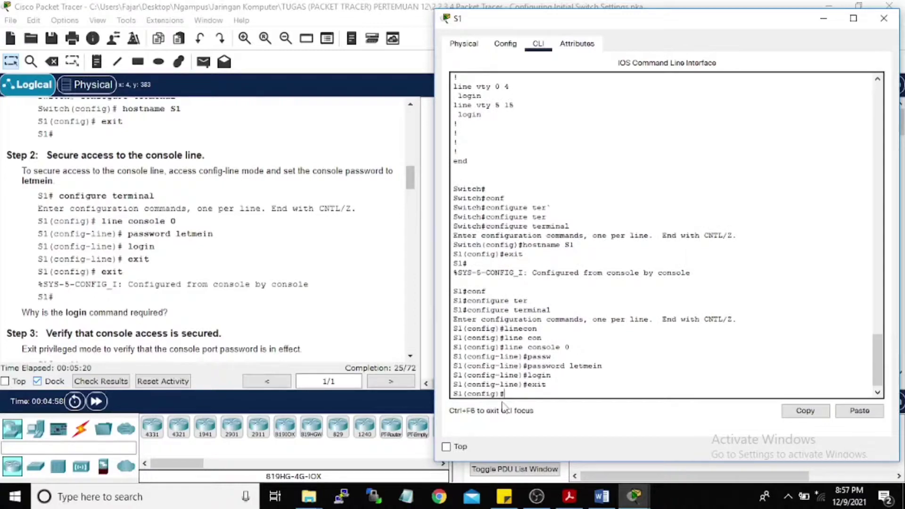
key("Return")
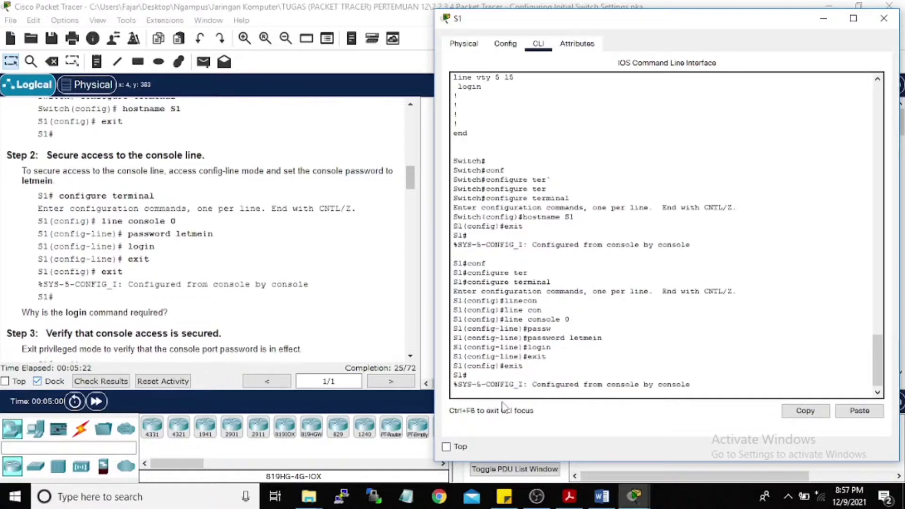
key("Return")
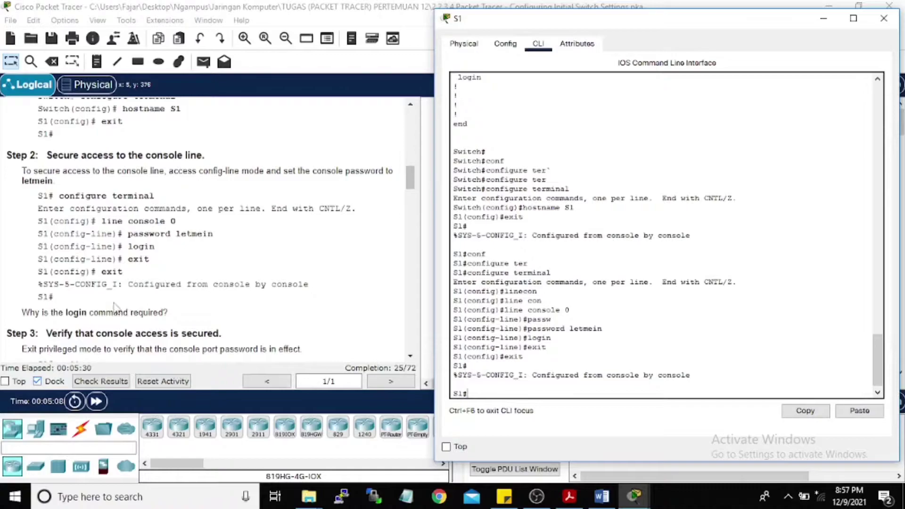
Step: Exit S1, start a new console session, and enter the console password to reach S1>
scroll(115, 305, "down", 4)
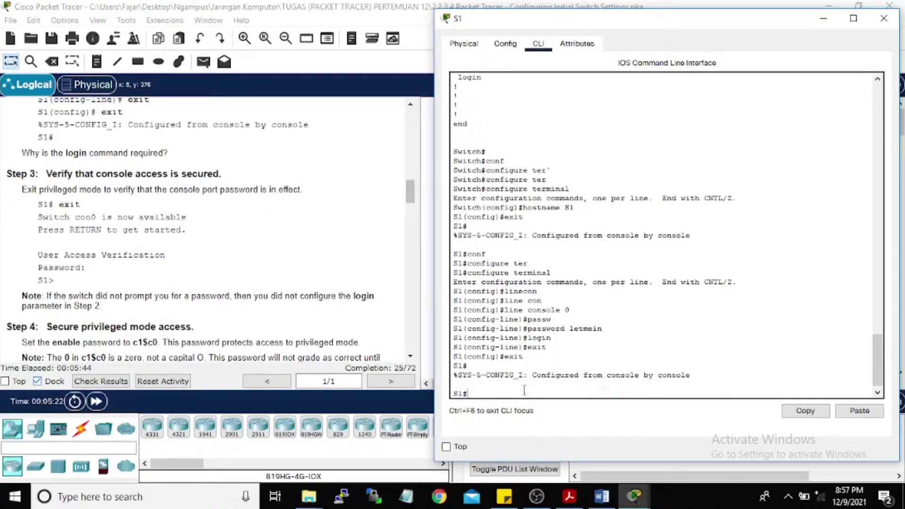
type("exit")
key("Return")
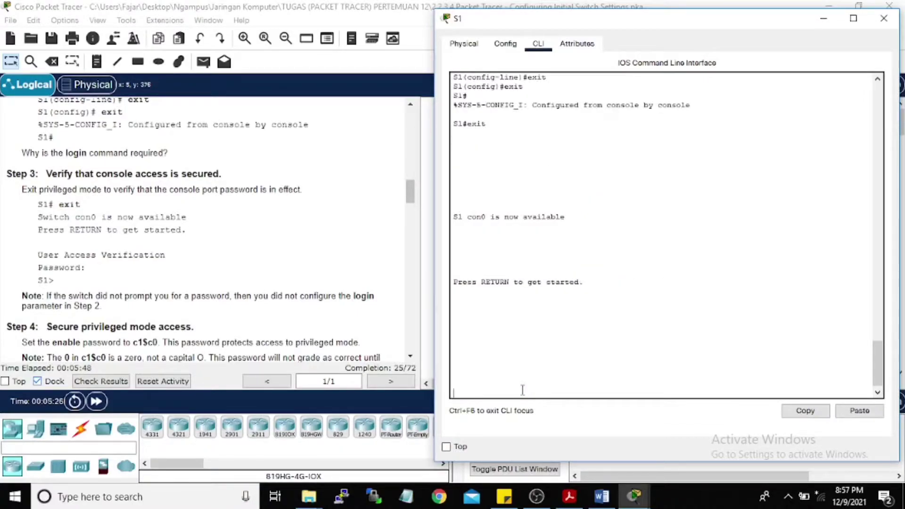
key("Return")
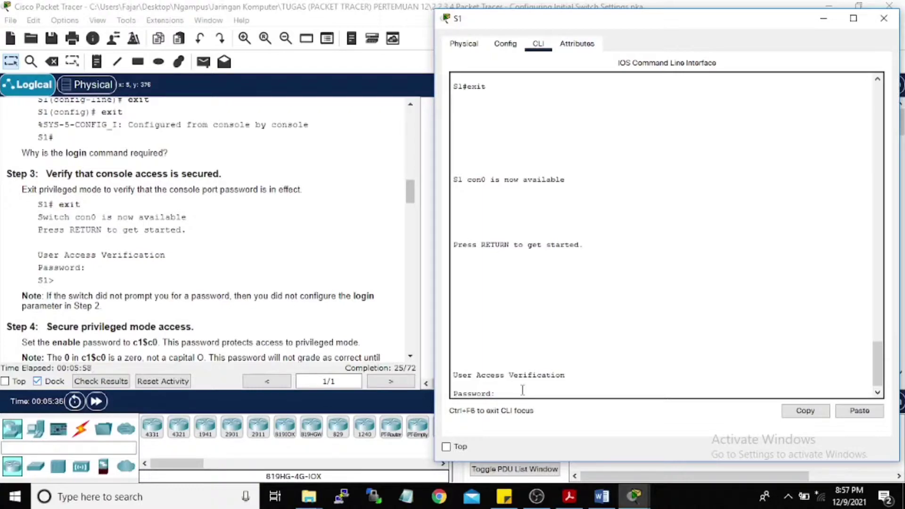
key("Return")
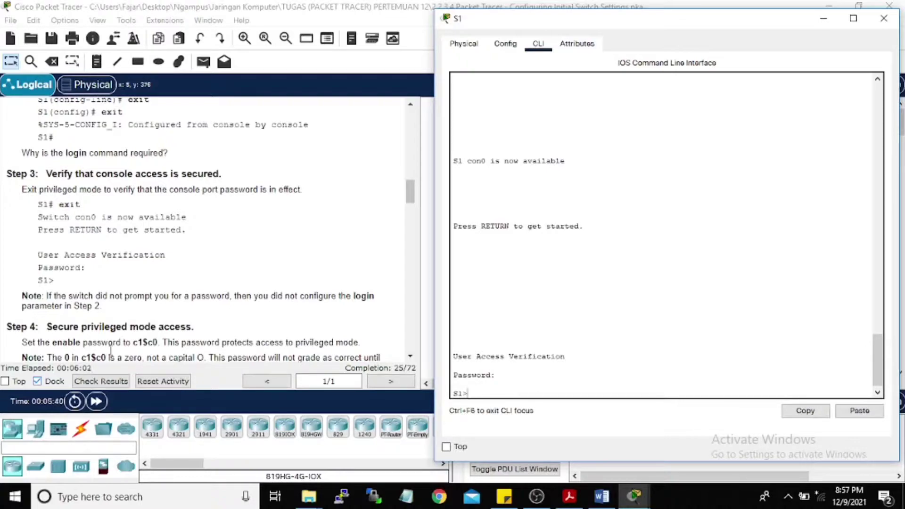
scroll(174, 257, "down", 3)
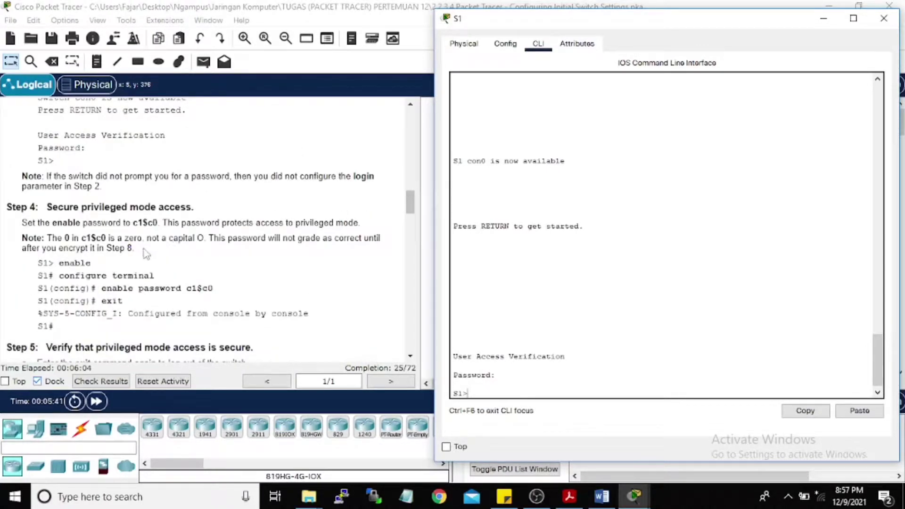
Step: Enter privileged mode on S1 and then global configuration mode with configure terminal
scroll(52, 222, "down", 1)
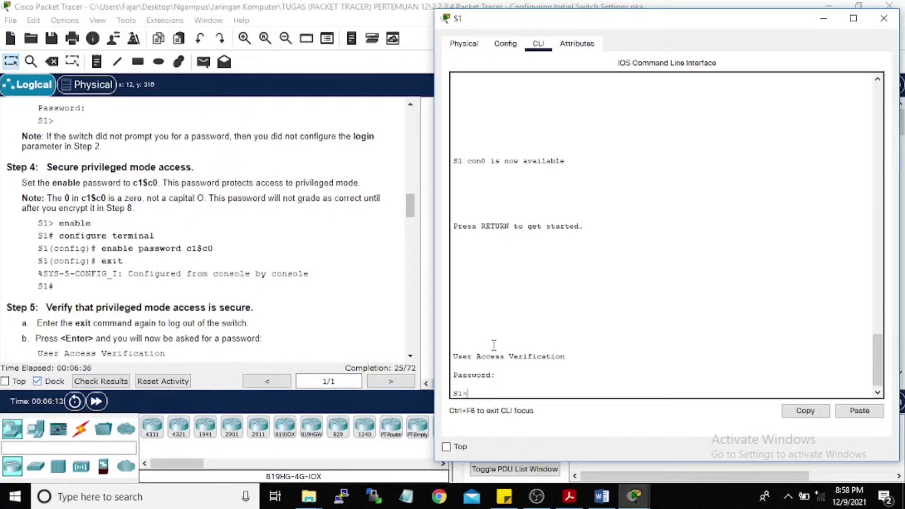
type("en")
key("Tab")
key("Return")
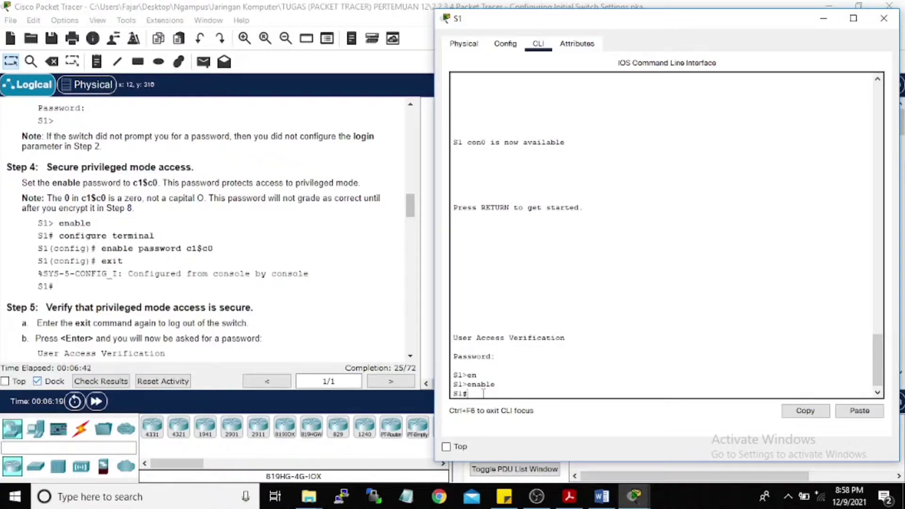
type("conf")
key("Tab")
type("ter")
key("Tab")
key("Return")
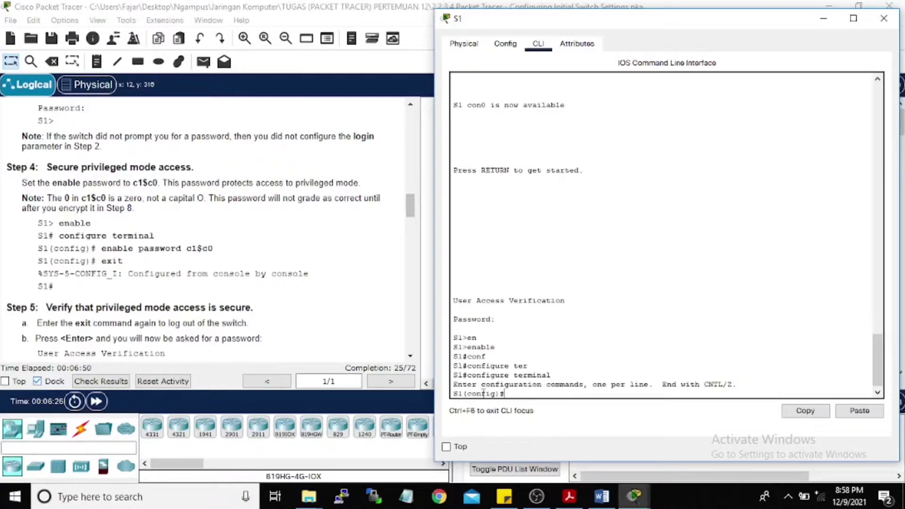
Step: Set the enable password for privileged mode and exit back to the S1# prompt
type("enable pass")
key("Tab")
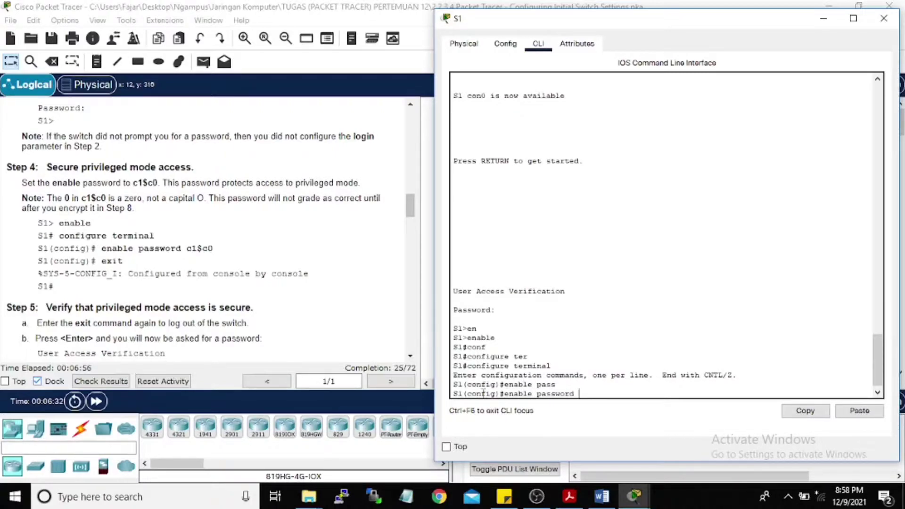
type("c1$c0")
key("Return")
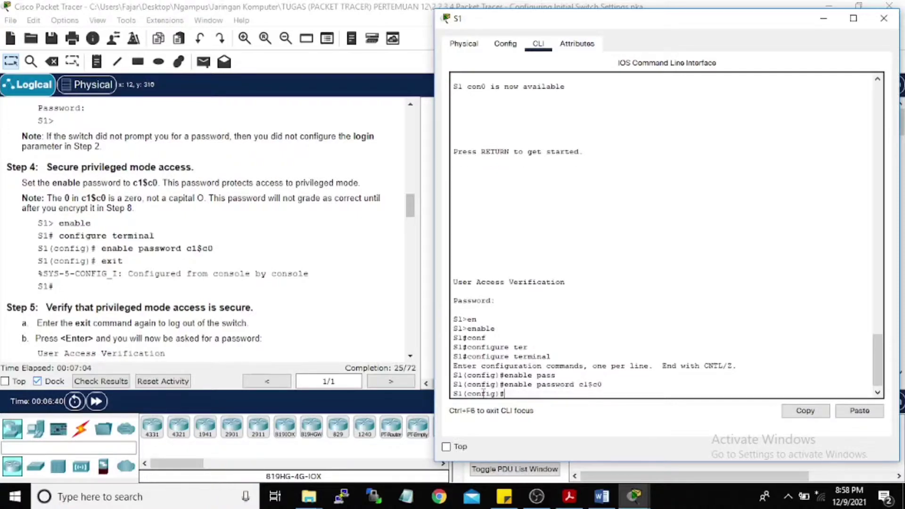
type("exit")
key("Return")
key("Return")
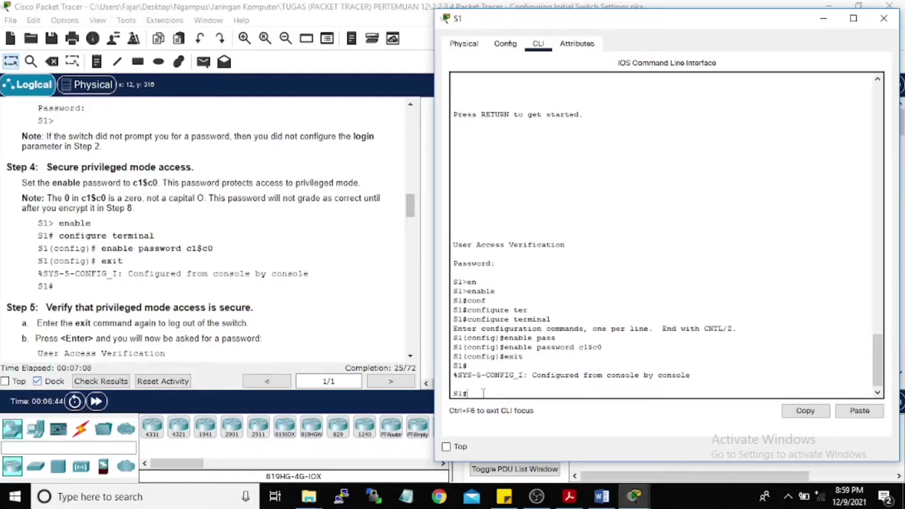
scroll(255, 283, "down", 2)
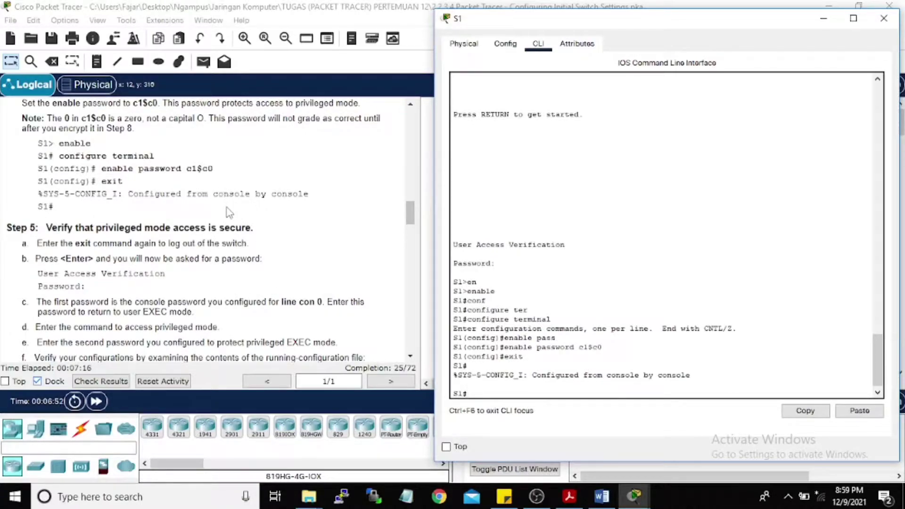
scroll(233, 203, "down", 1)
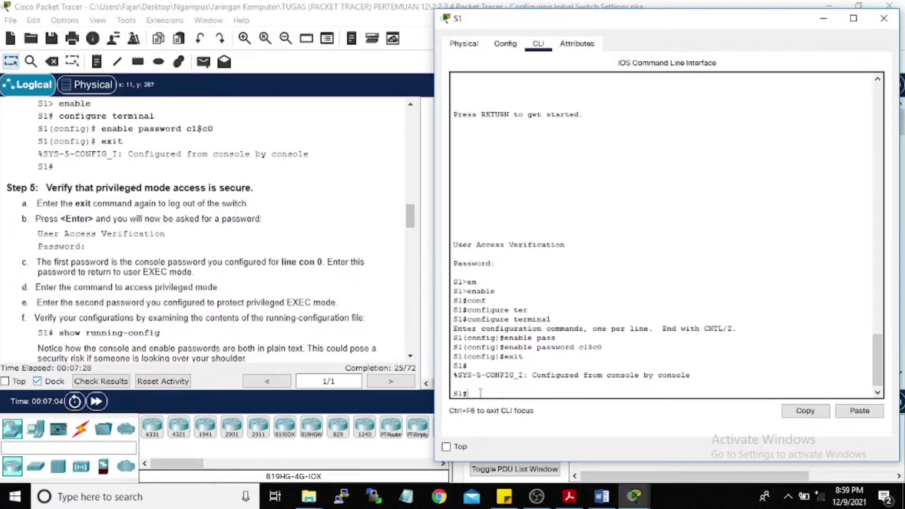
Step: Log out of S1, then log back in with the console password to reach S1>
type("exit")
key("Return")
key("Return")
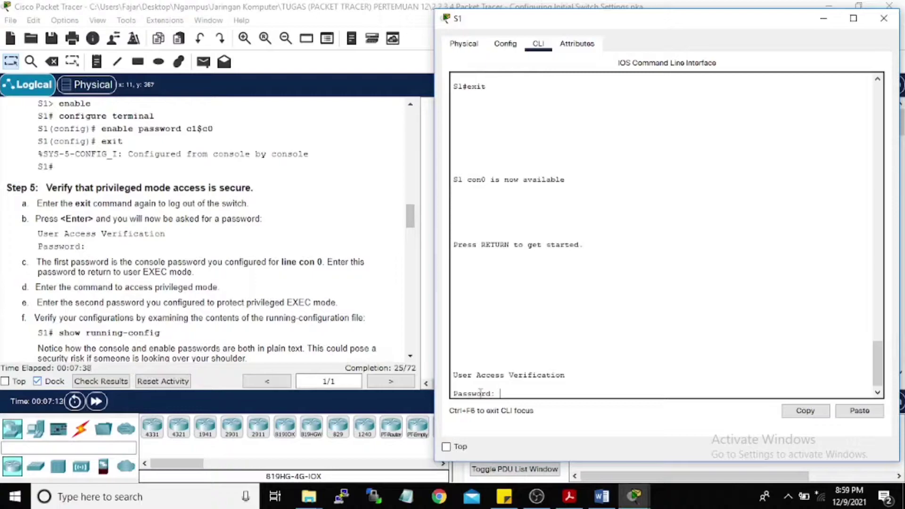
key("Return")
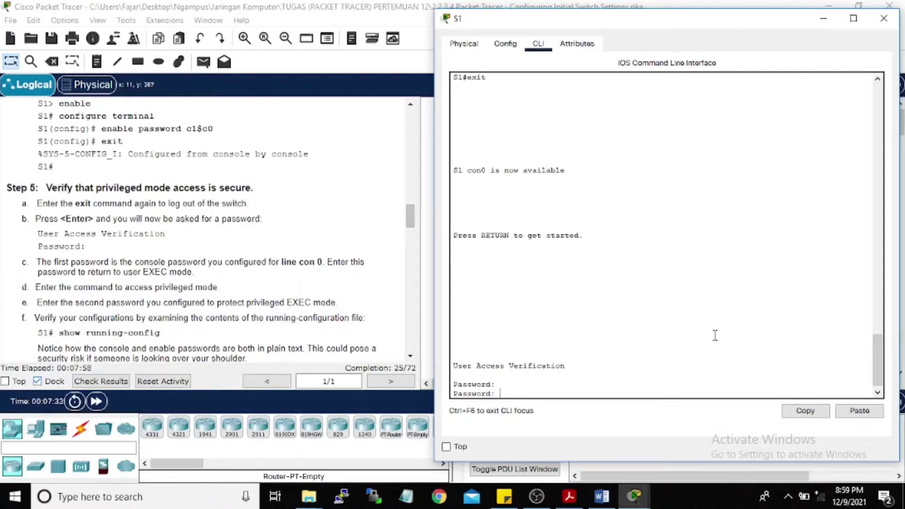
key("Return")
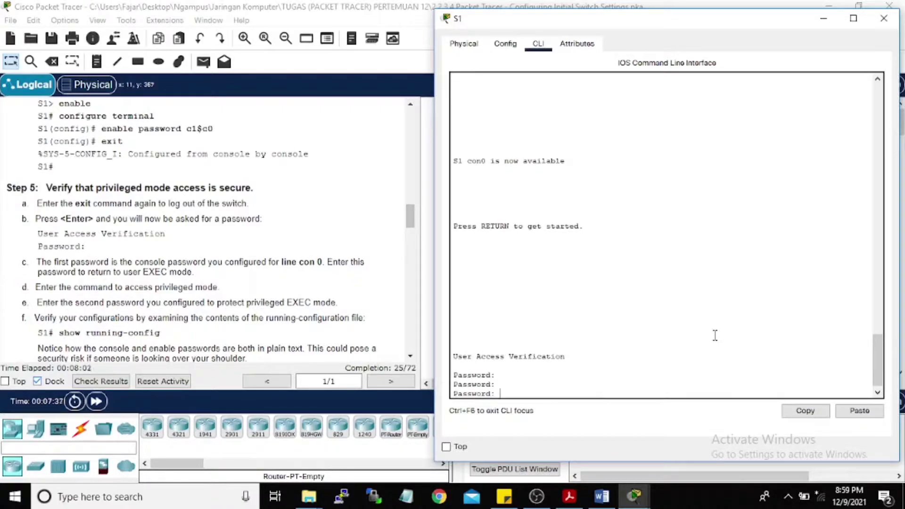
key("Return")
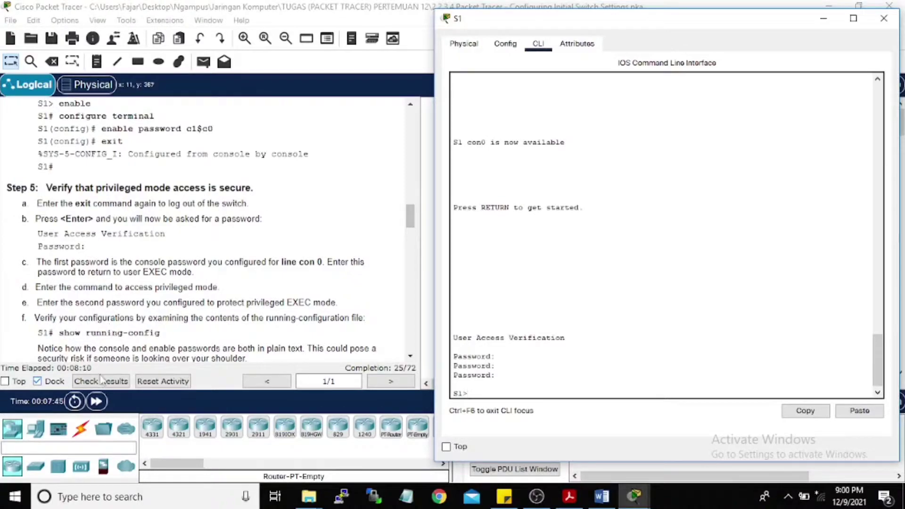
scroll(110, 348, "down", 1)
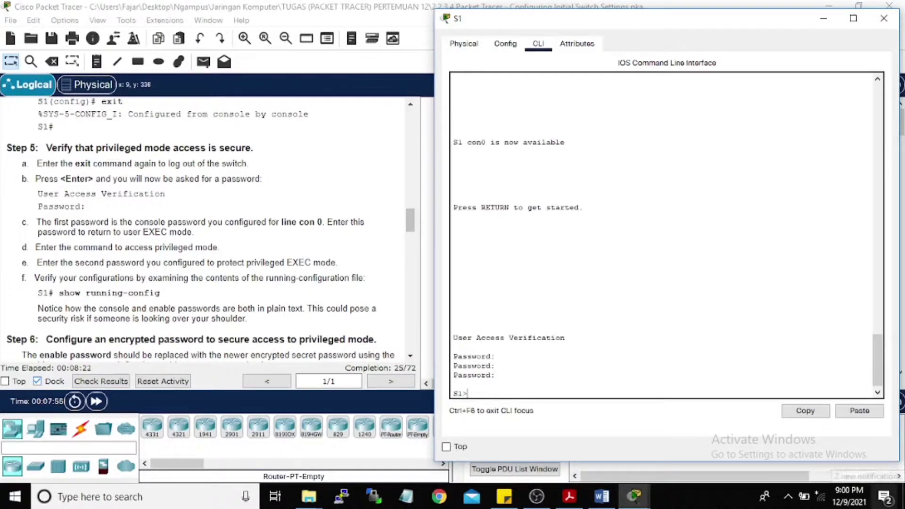
Step: Try running show running-config from the S1> user prompt
type("sho")
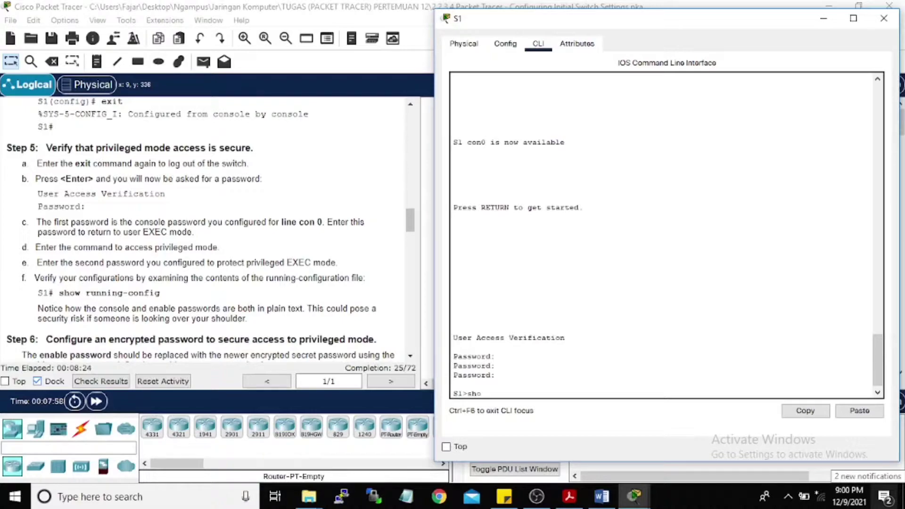
key("Tab")
type("runn")
key("Tab")
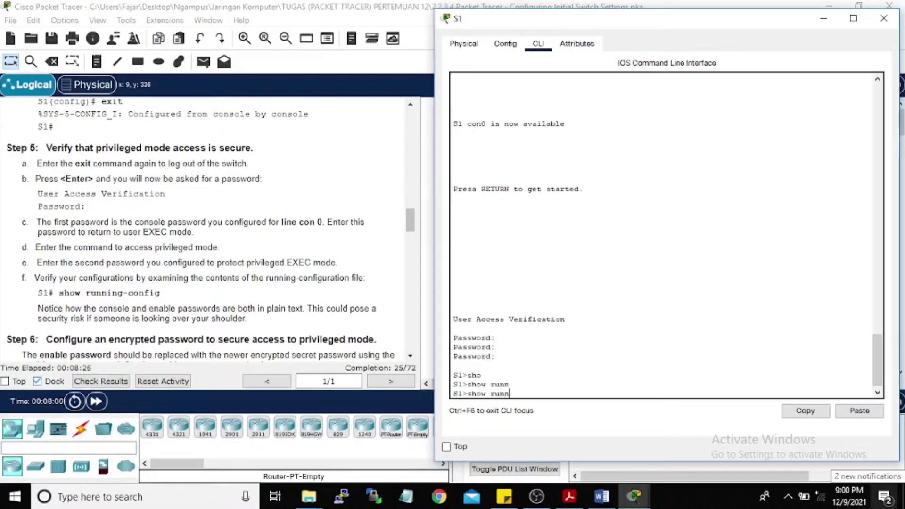
type("i")
key("Tab")
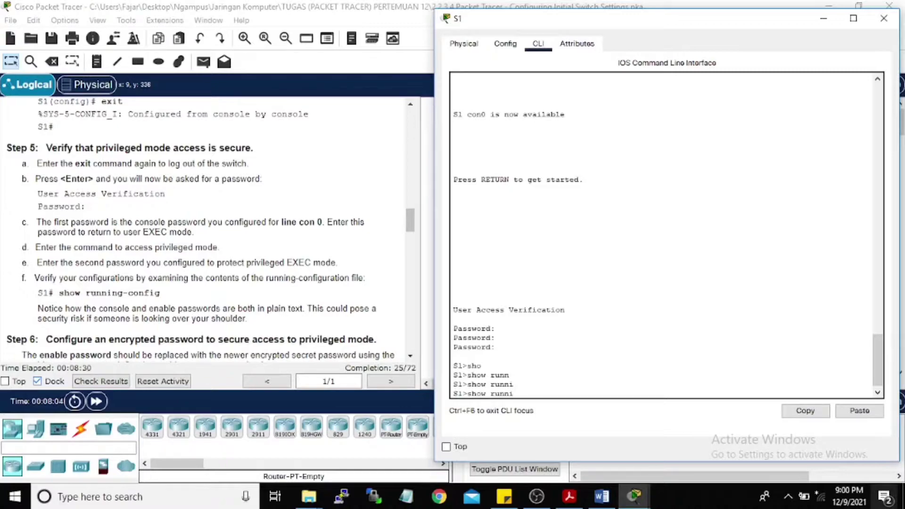
type("g")
key("BackSpace")
type("ng-c")
key("Tab")
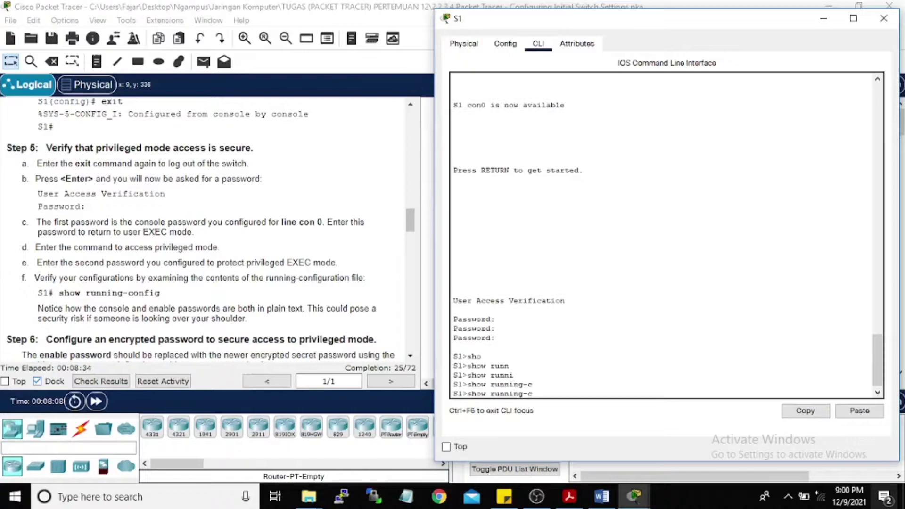
type("onfig")
key("Return")
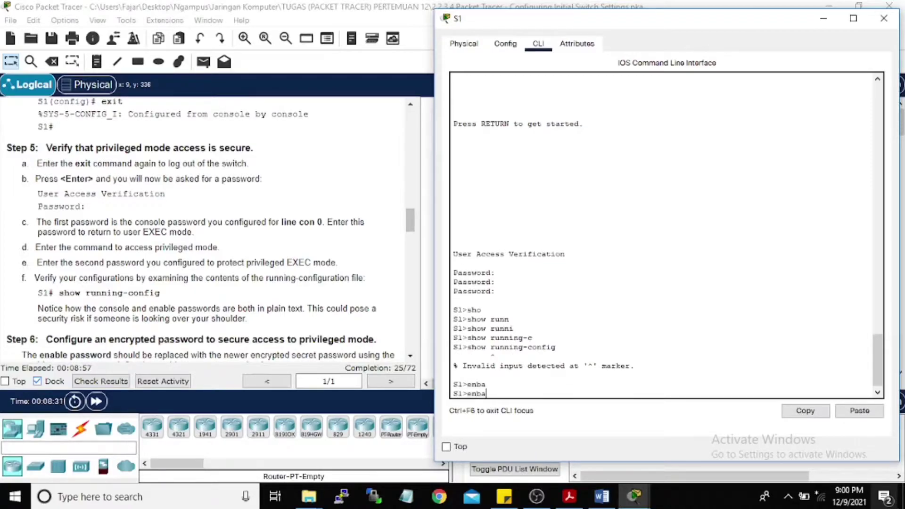
Step: Enter privileged mode with enable, supplying the enable password
key("Return")
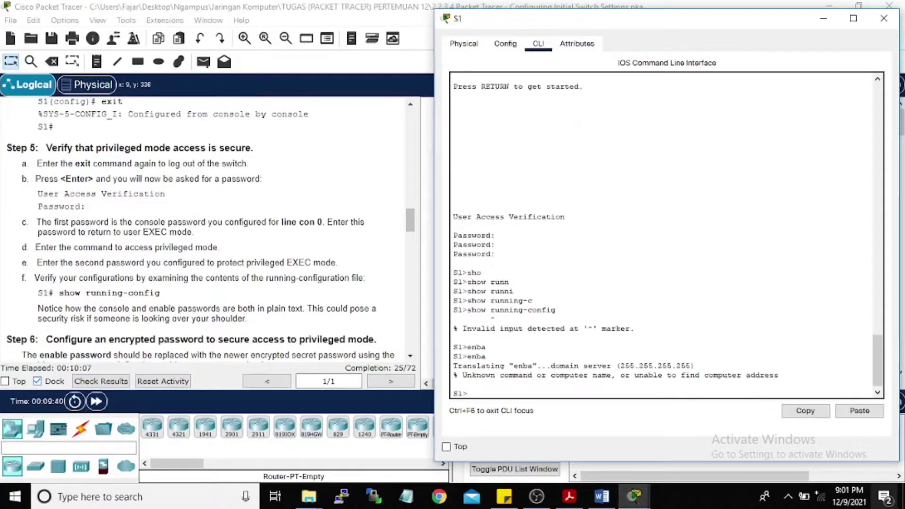
key("Return")
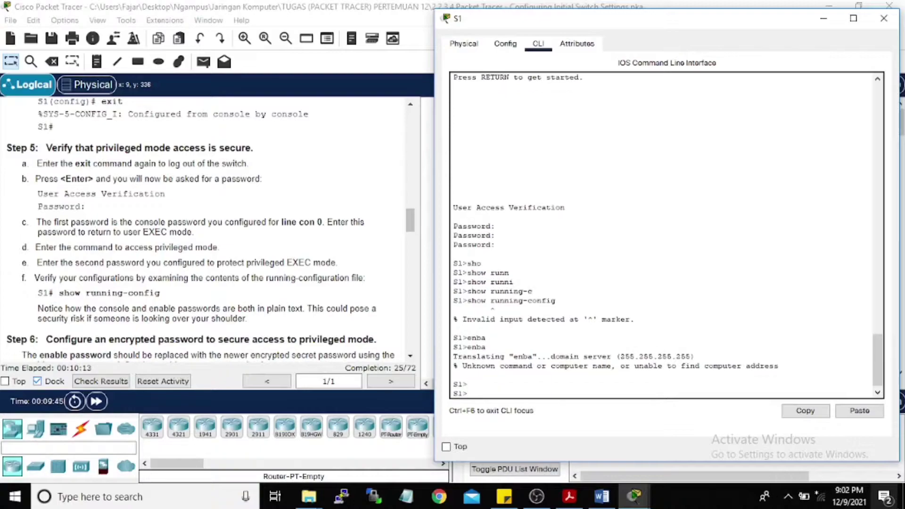
key("Return")
type("enab")
key("Tab")
key("Return")
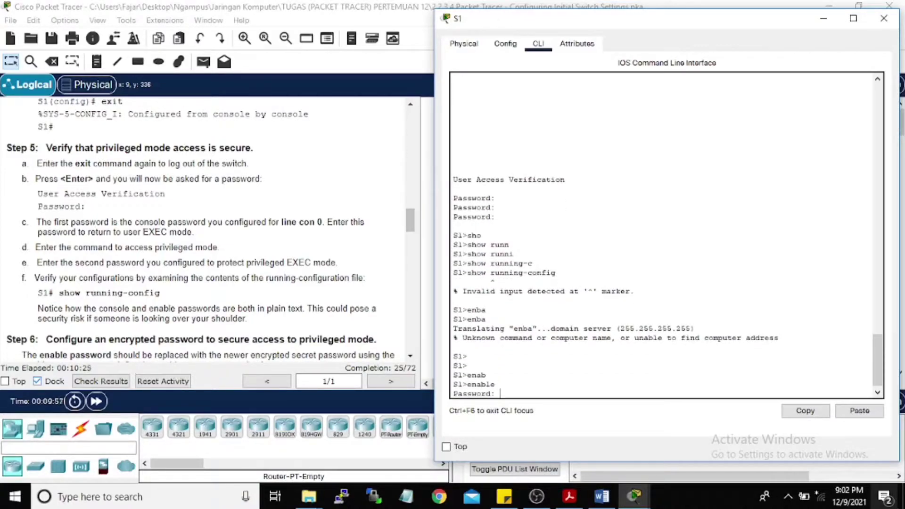
key("Return")
key("Return")
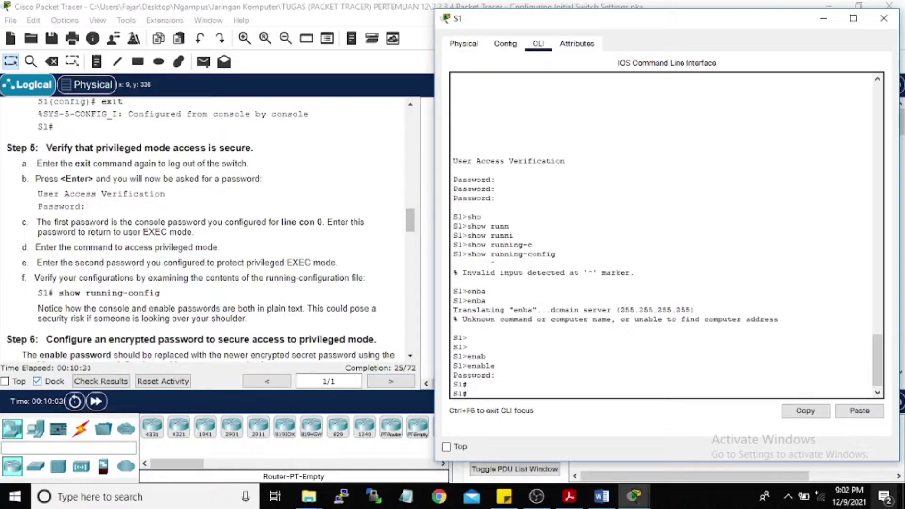
Step: List show running-config and highlight the enable password stored in plain text
scroll(68, 231, "down", 3)
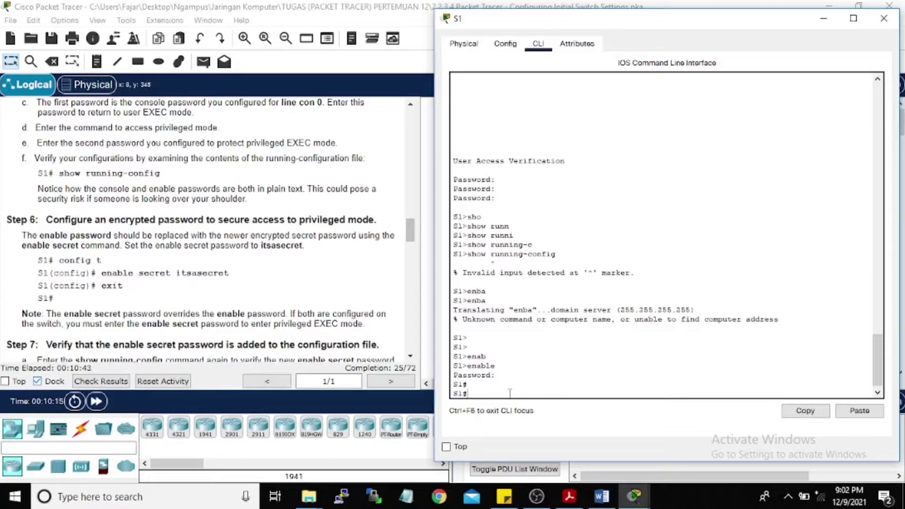
scroll(83, 245, "up", 3)
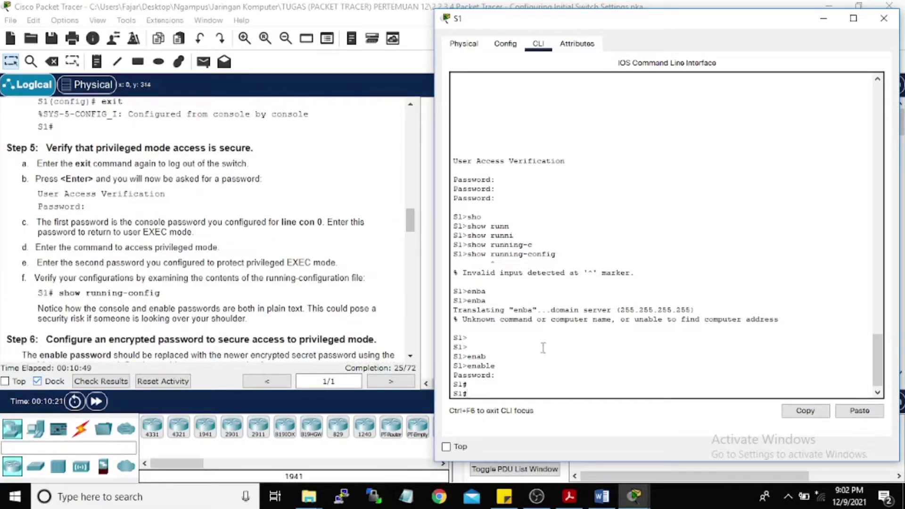
type("show runni")
key("Tab")
key("Return")
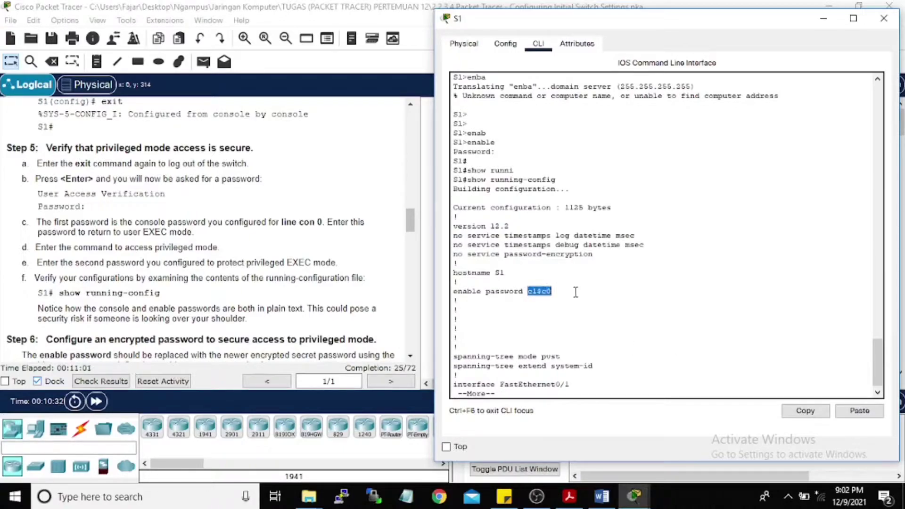
left_click_drag(526, 291, 575, 292)
key("Return")
key("Return")
key("Return")
key("Return")
key("Return")
key("ctrl+c")
key("Return")
key("Return")
key("Return")
scroll(94, 208, "down", 3)
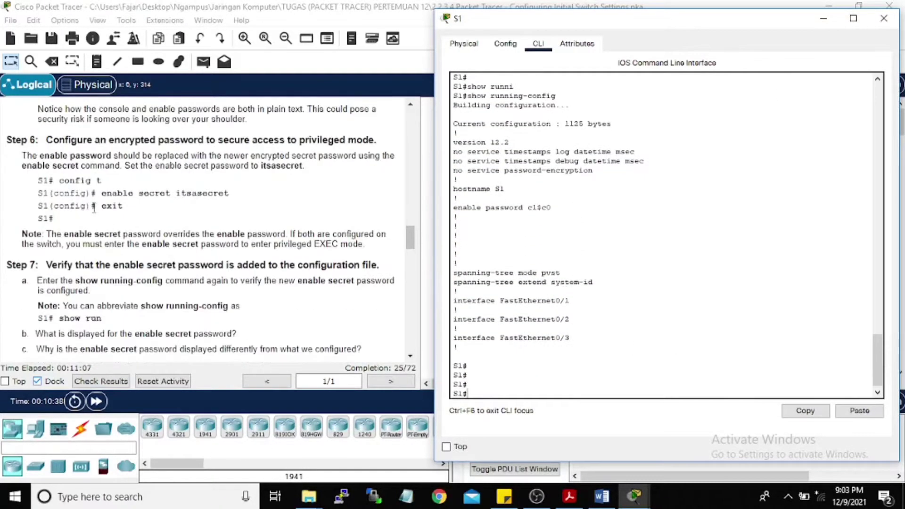
Step: From config t, set an enable secret password on S1, then exit to S1#
type("conf")
key("ctrl+c")
type("config t")
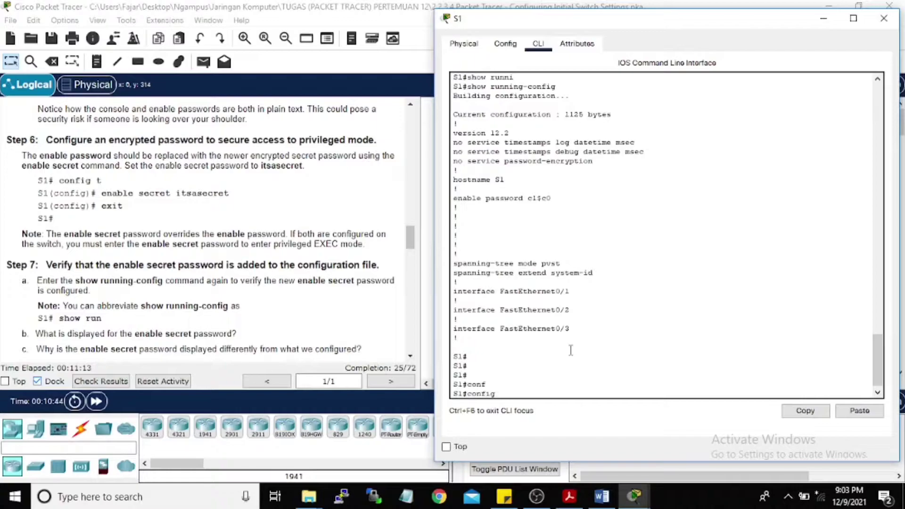
key("Return")
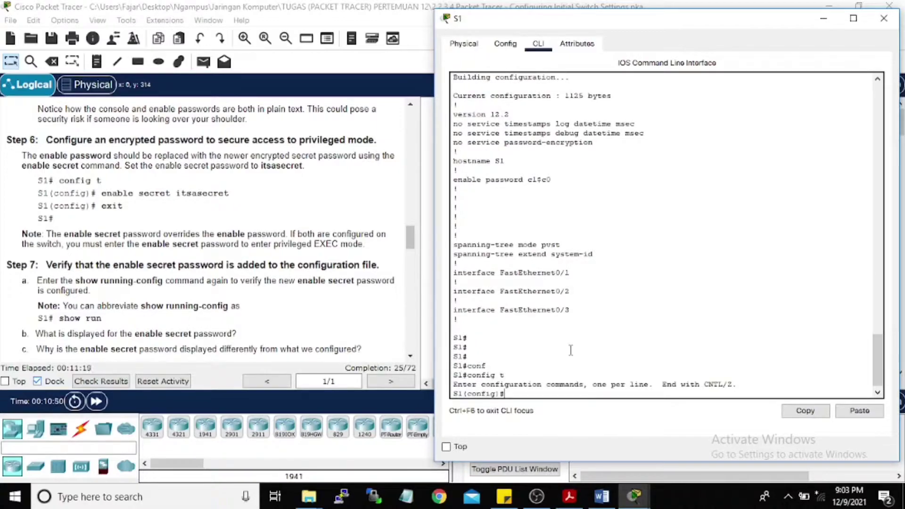
type("enable secret ")
type("its")
type("asecret")
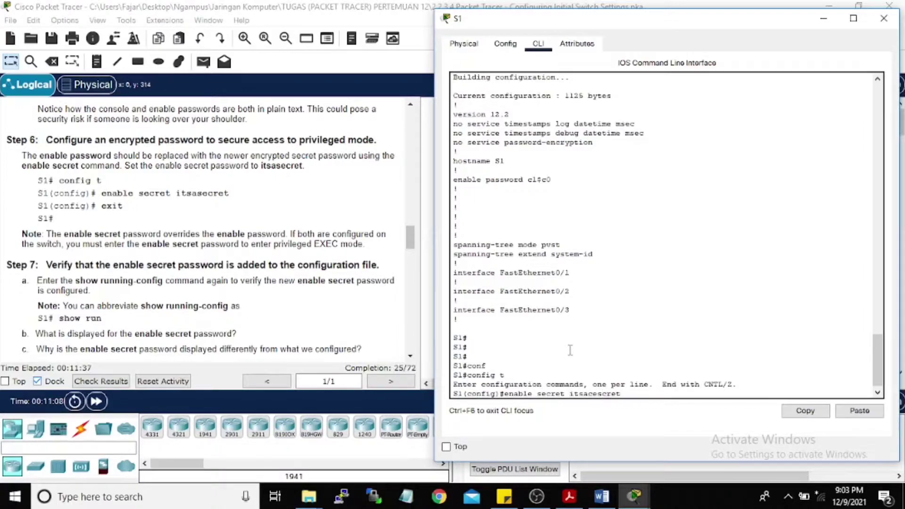
key("BackSpace")
key("BackSpace")
key("BackSpace")
key("BackSpace")
key("BackSpace")
key("BackSpace")
type("secret")
key("Return")
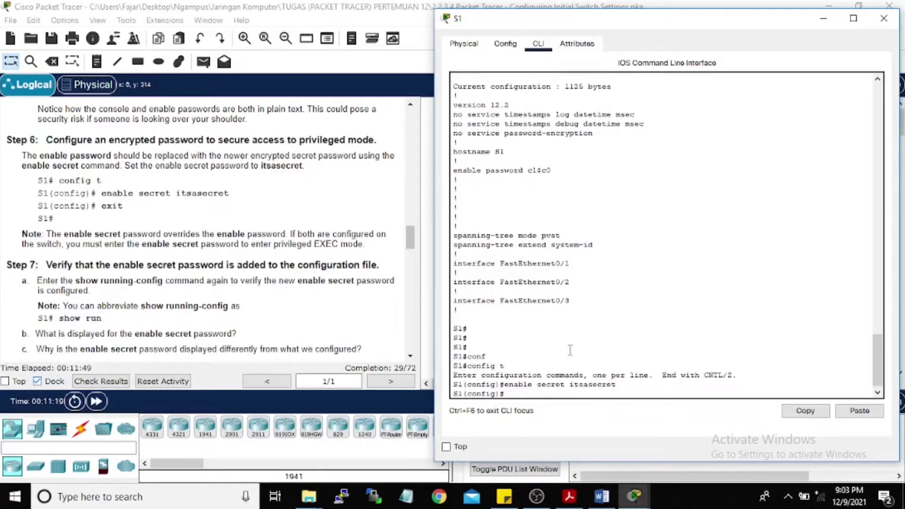
type("exit")
key("Return")
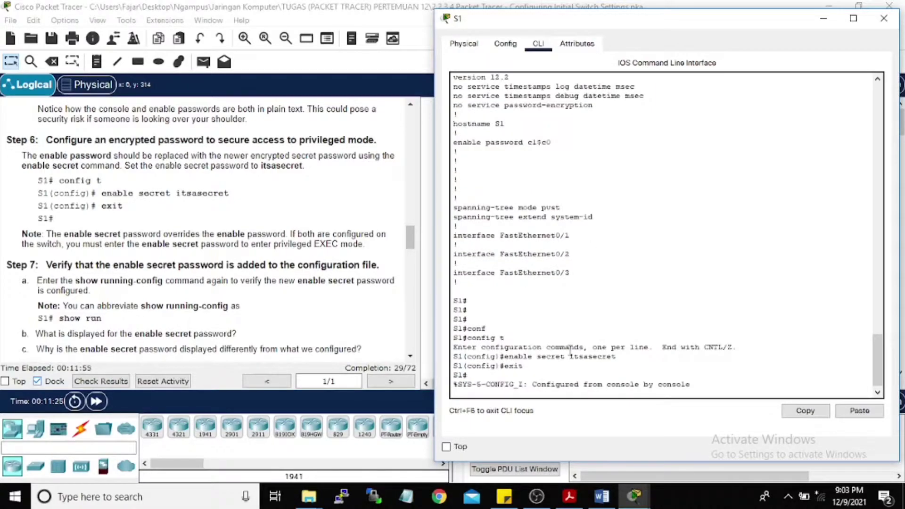
scroll(109, 283, "down", 1)
scroll(61, 245, "down", 1)
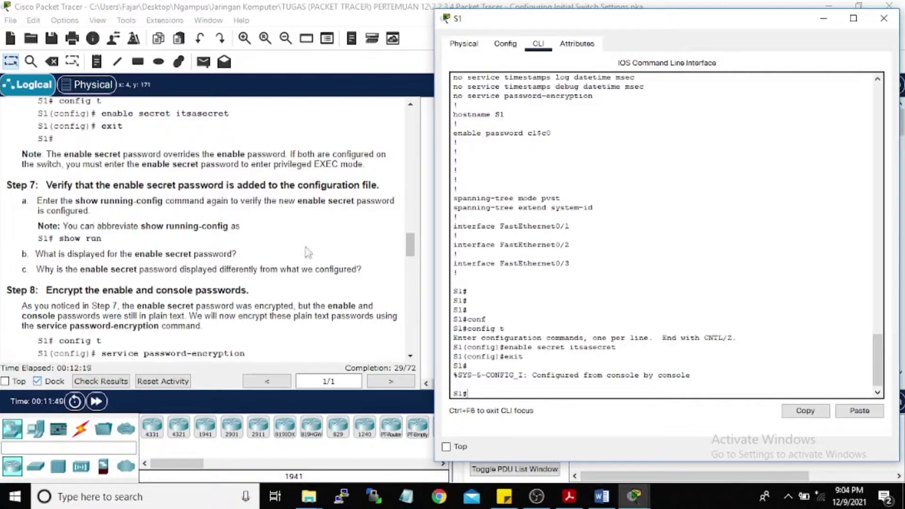
Step: List show running-config and highlight the enable secret 5 hashed line
type("show")
key("Tab")
type("runni")
key("Tab")
key("Return")
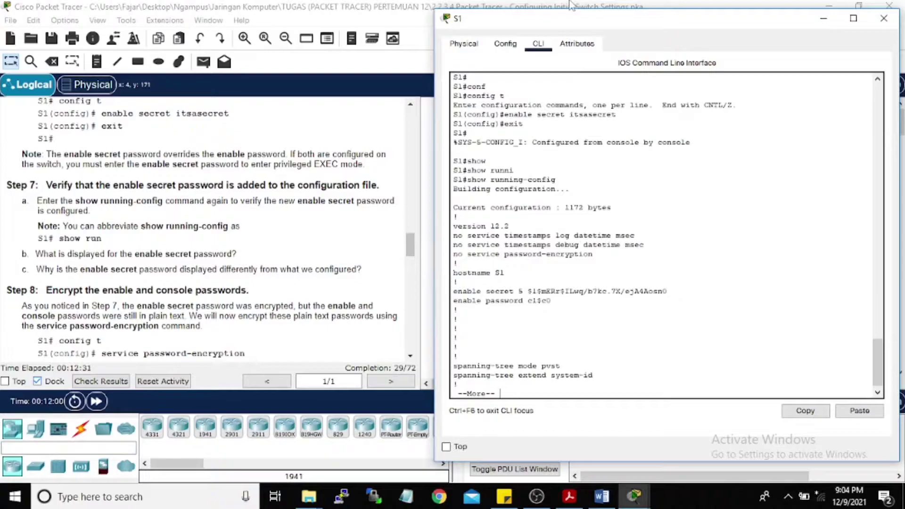
double_click(494, 291)
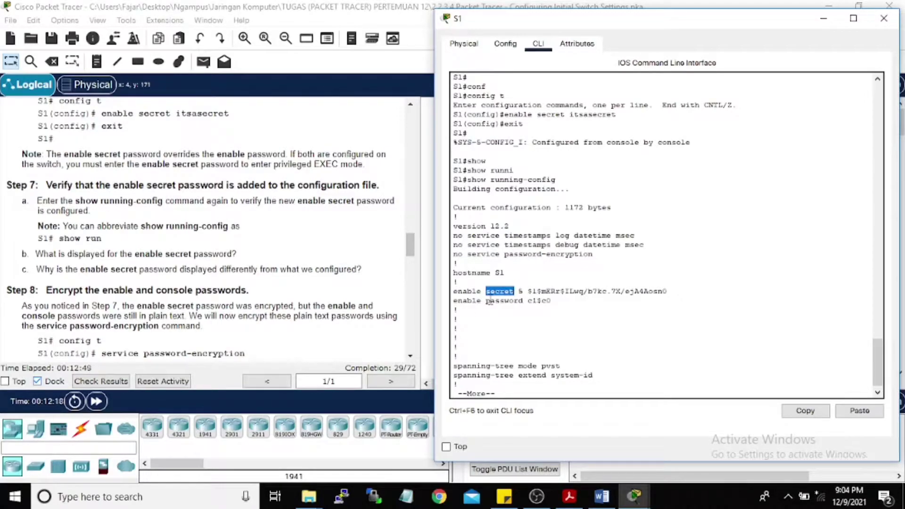
key("Return")
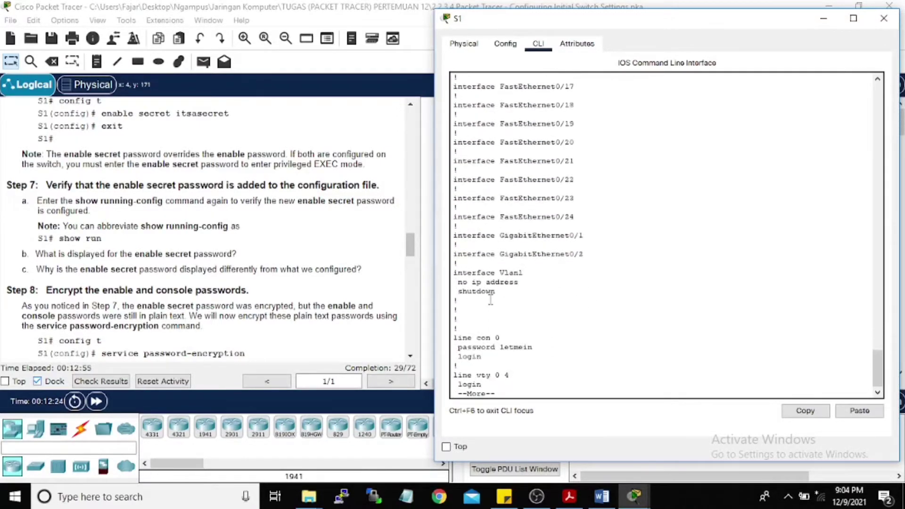
key("Return")
key("Return")
key("Return")
key("Return")
key("Return")
key("Return")
key("Return")
key("Return")
key("Return")
key("Return")
key("Return")
key("Return")
key("Return")
key("Return")
key("Return")
key("Return")
key("Return")
key("Return")
key("Return")
key("Return")
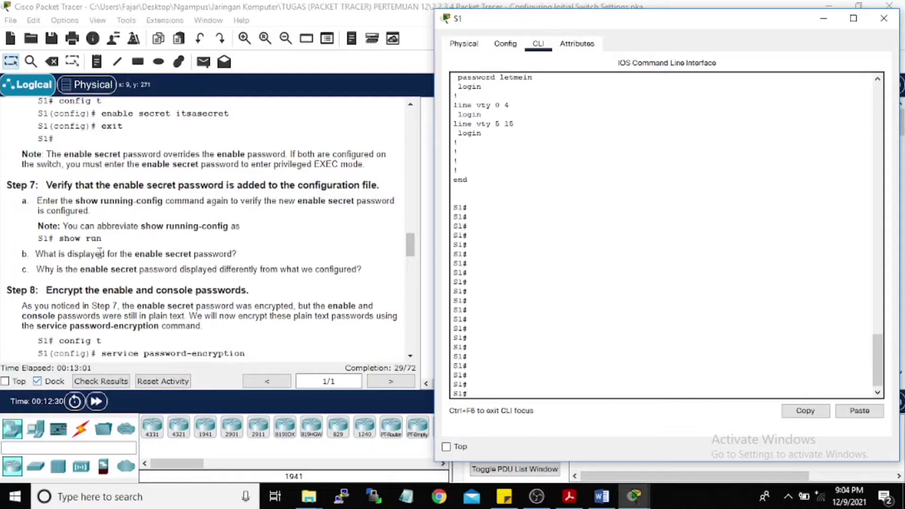
Step: Rerun show run after a misspelling, then quit the paged output with q
type("shiw run")
key("Return")
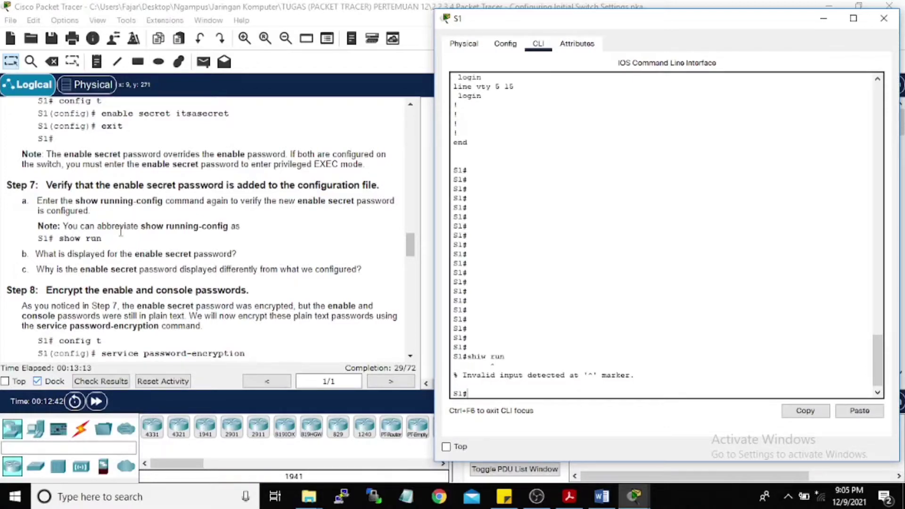
type("show run")
key("Return")
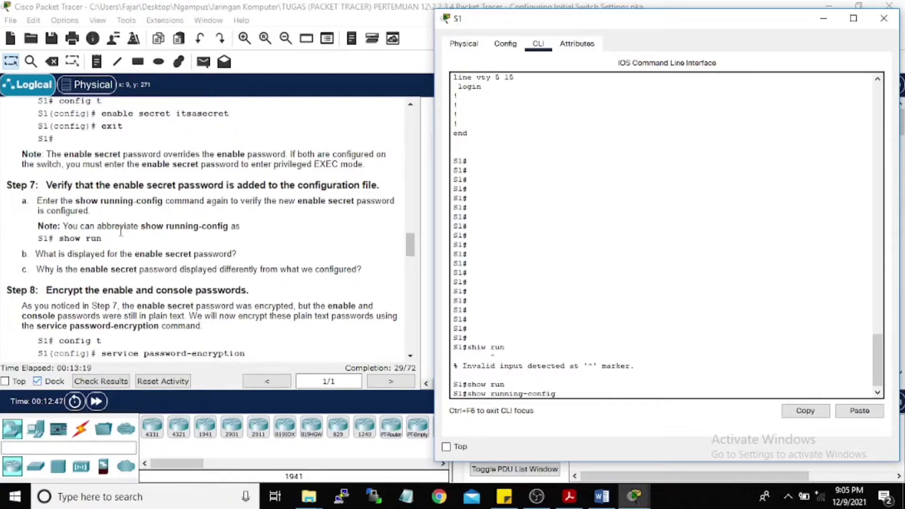
scroll(113, 235, "down", 2)
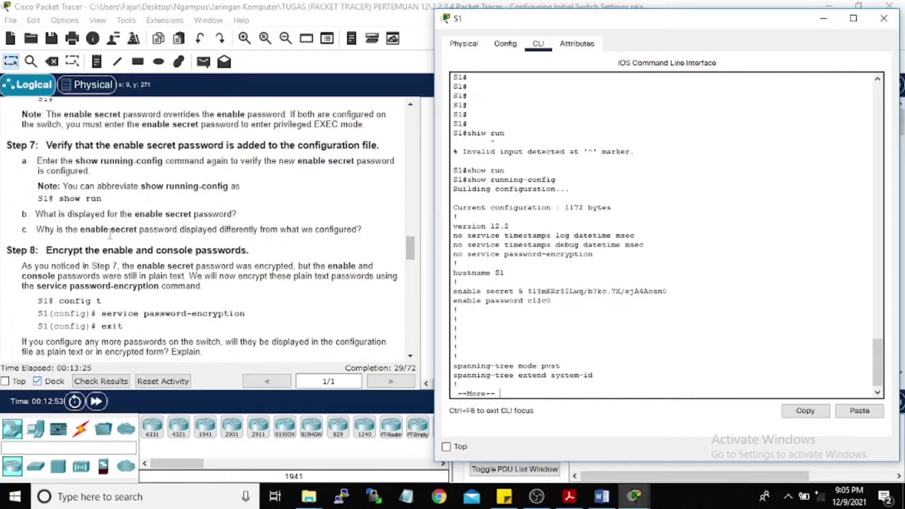
key("q")
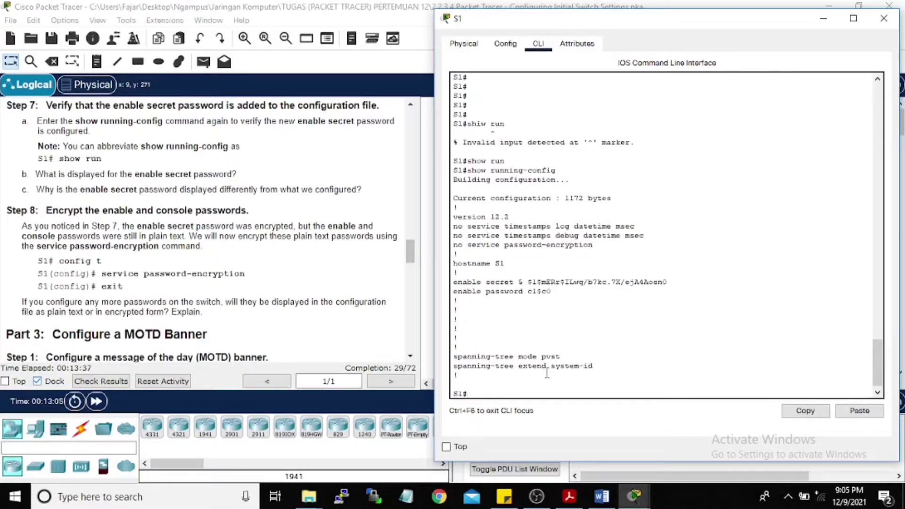
Step: Apply service password-encryption in global configuration and return to S1#
type("config t")
key("Return")
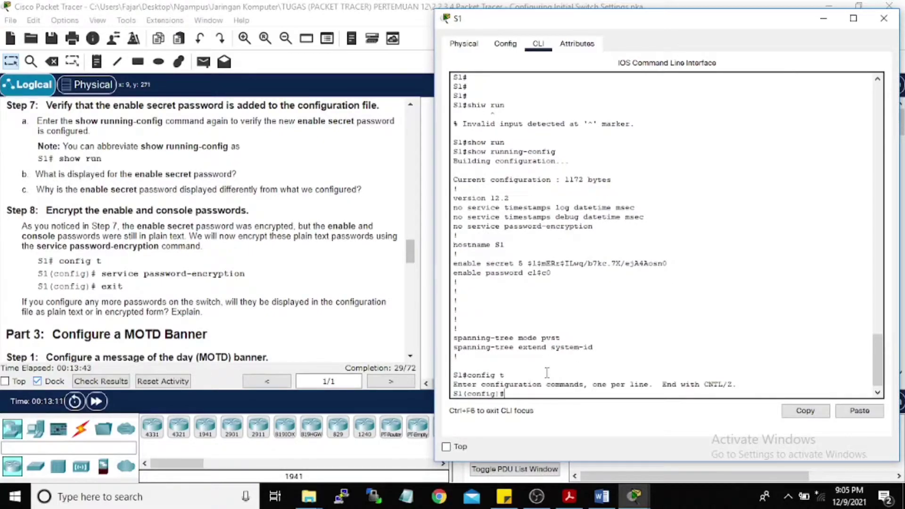
type("serv")
key("Tab")
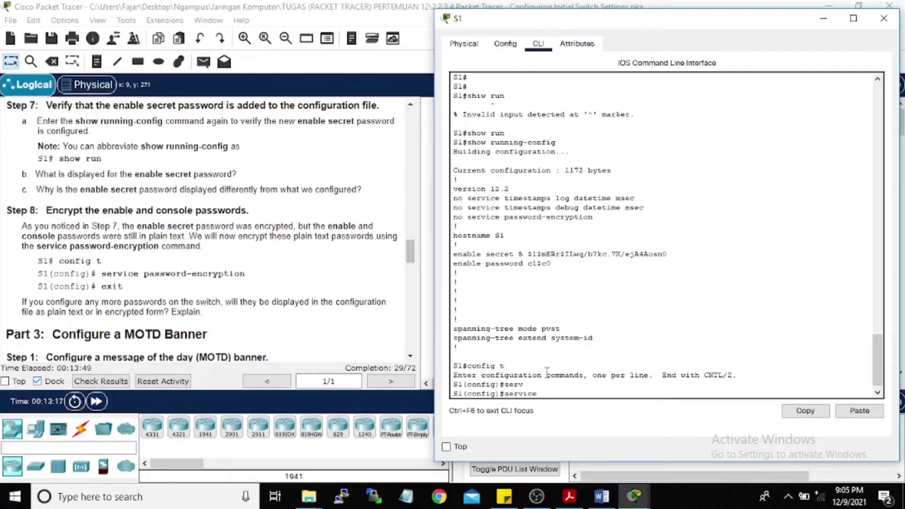
type("pass")
key("Tab")
key("Return")
type("exit")
key("Return")
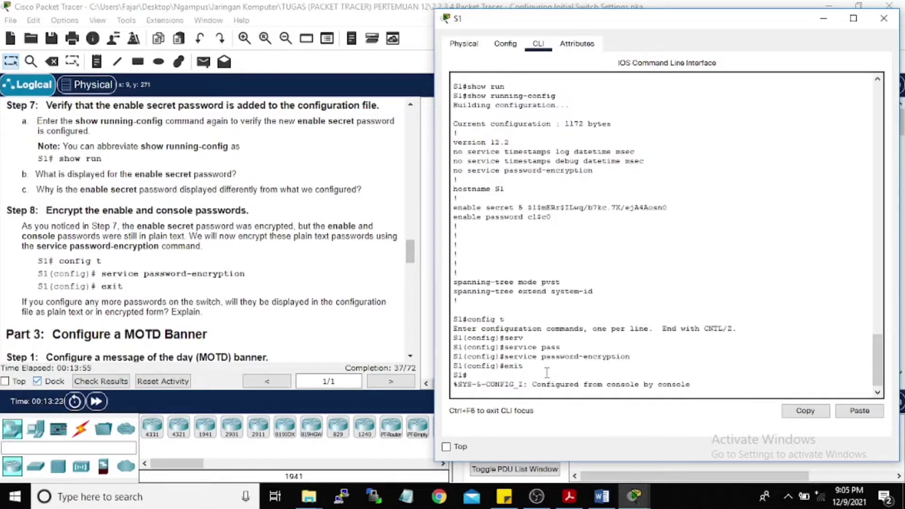
key("Return")
scroll(137, 211, "down", 1)
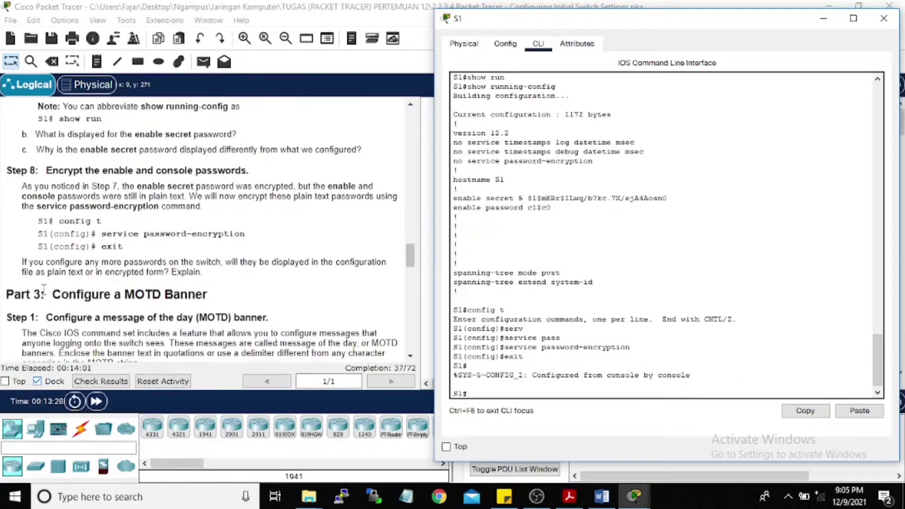
scroll(81, 272, "down", 2)
scroll(84, 253, "down", 1)
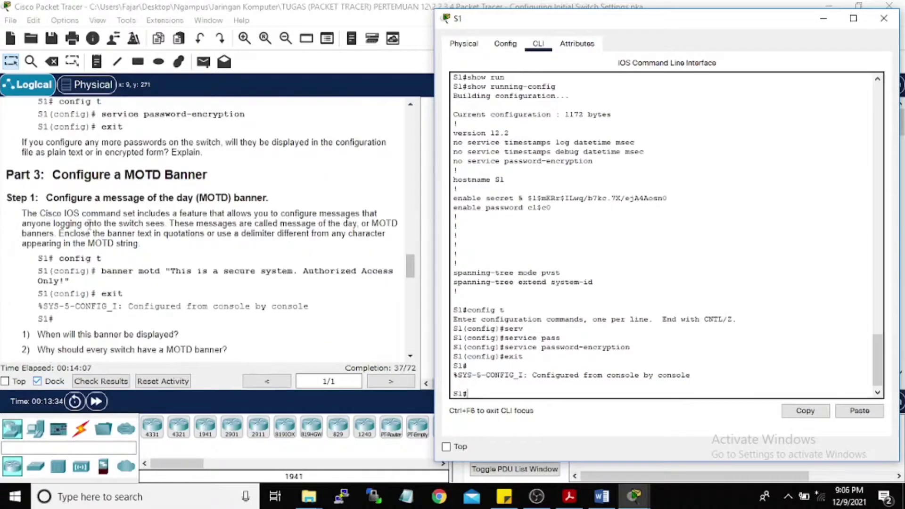
scroll(39, 202, "down", 1)
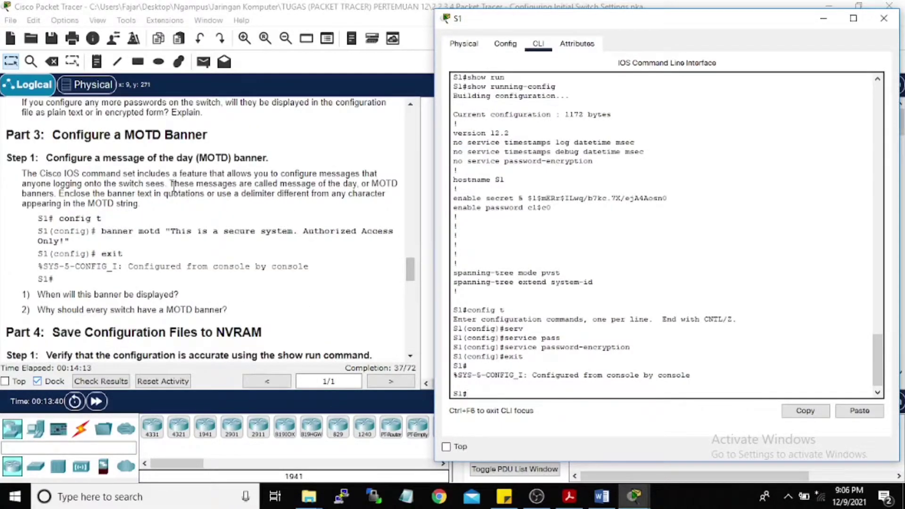
Step: Set banner motd to "This is a scure system. Authorized Access Only" in global configuration
type("config t")
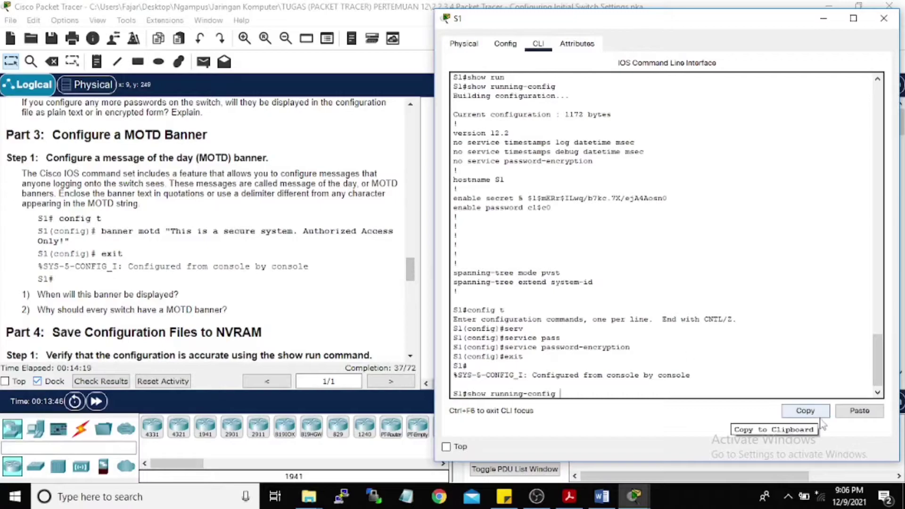
key("Return")
type("bann")
key("Tab")
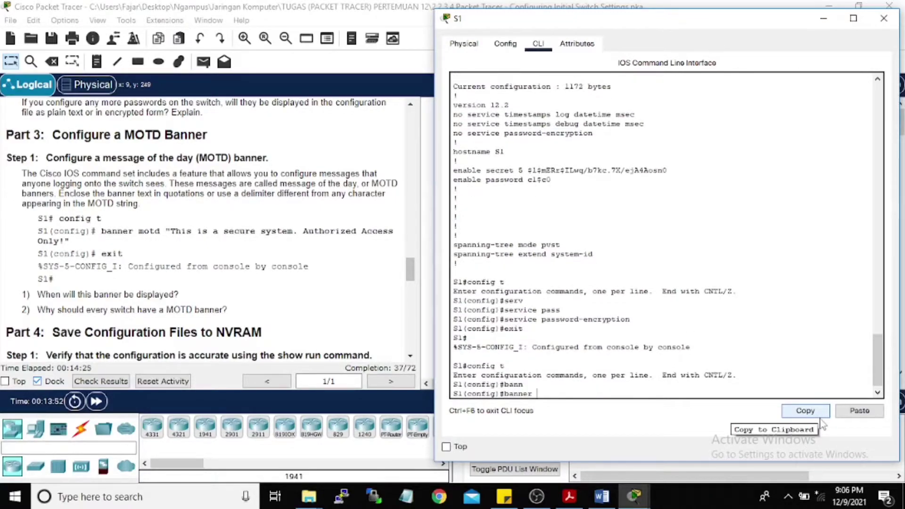
type("motd \"T")
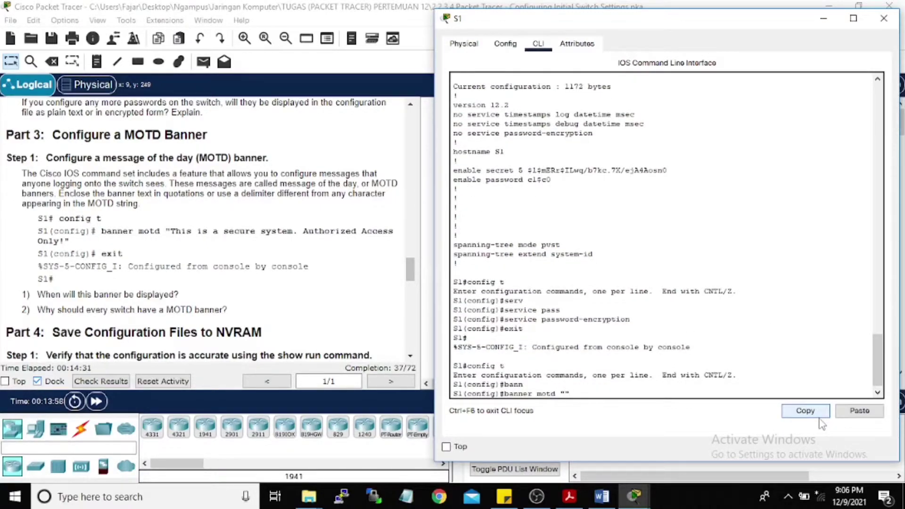
type("his is a scure sus")
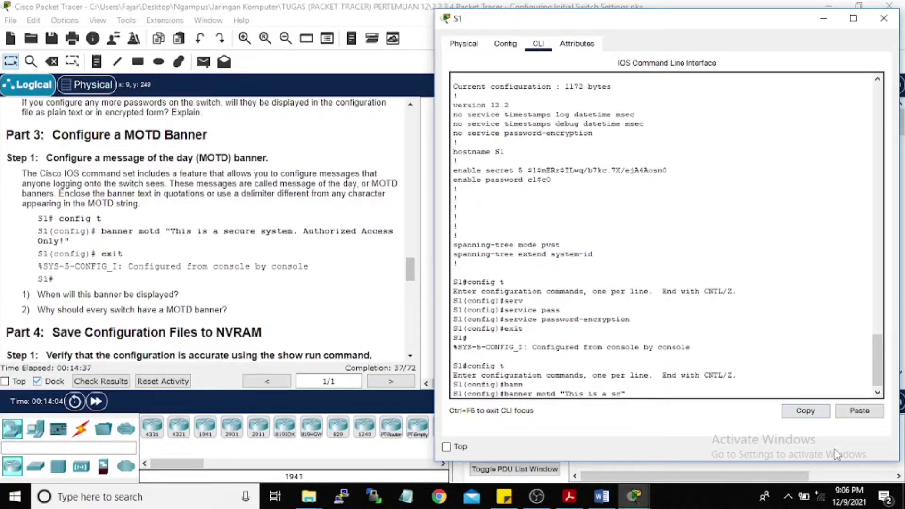
type("stem\"")
type(". AU")
type("thorized")
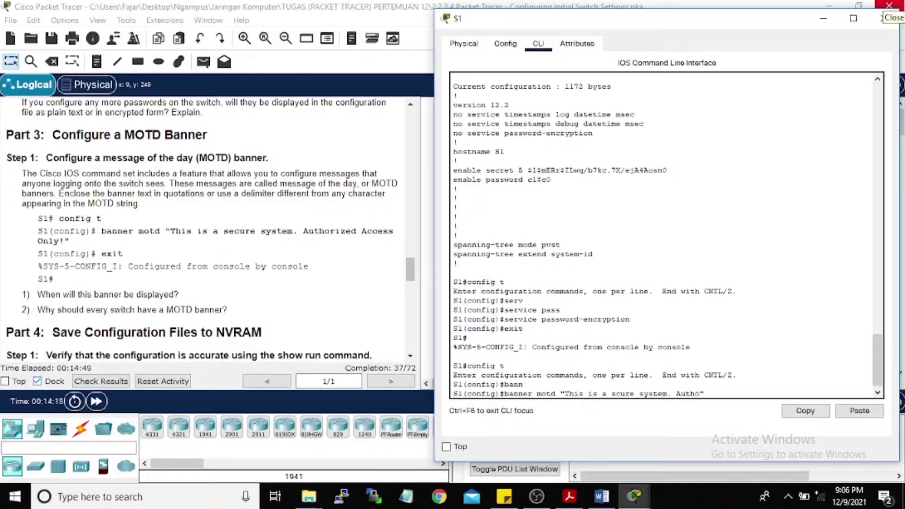
type(" Ac")
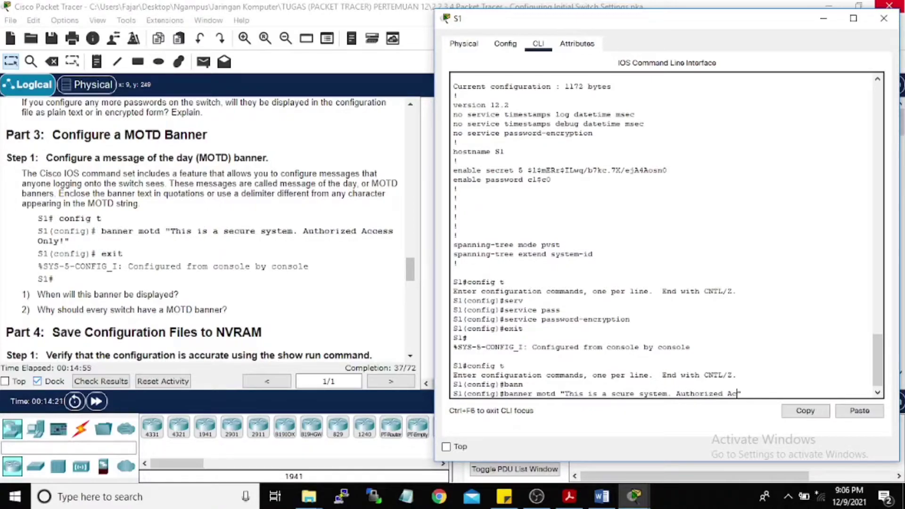
type("cess Only\"?")
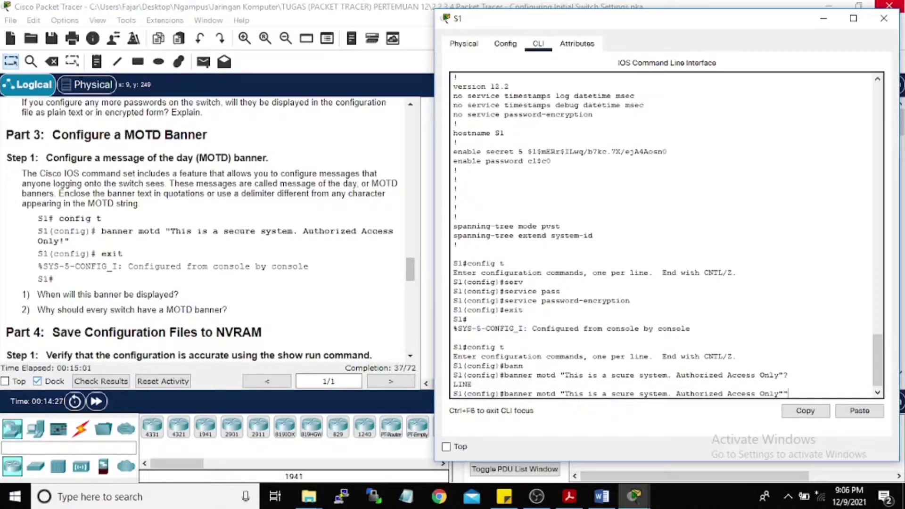
key("Return")
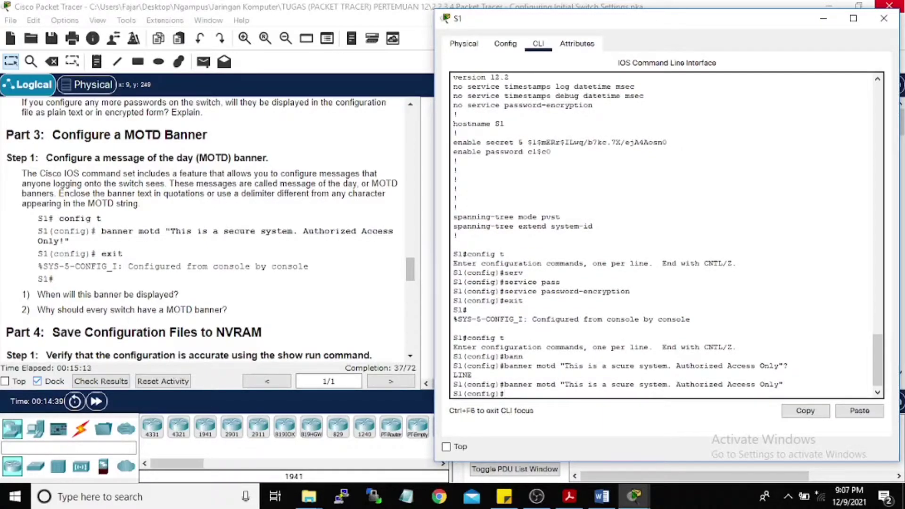
scroll(203, 208, "down", 3)
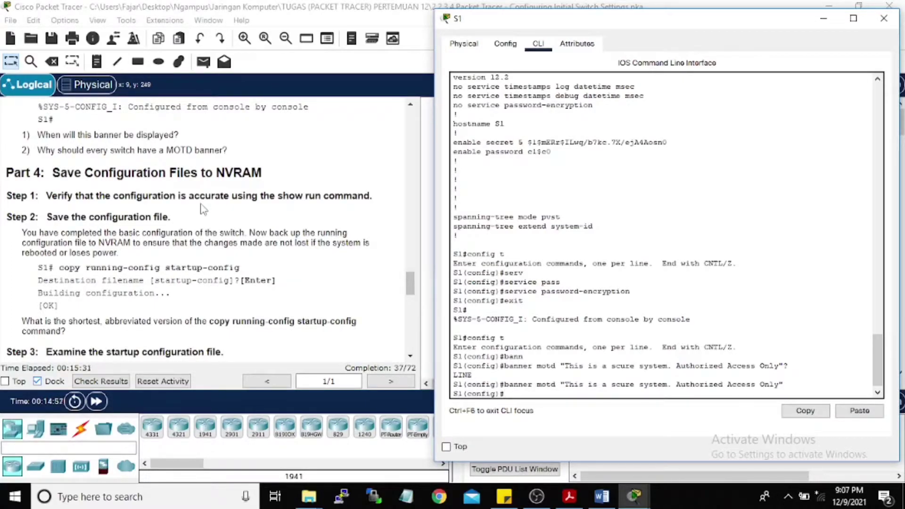
Step: Exit config mode and copy running-config to startup-config with the default filename
type("exit")
key("Return")
key("Return")
key("Return")
key("Return")
key("Return")
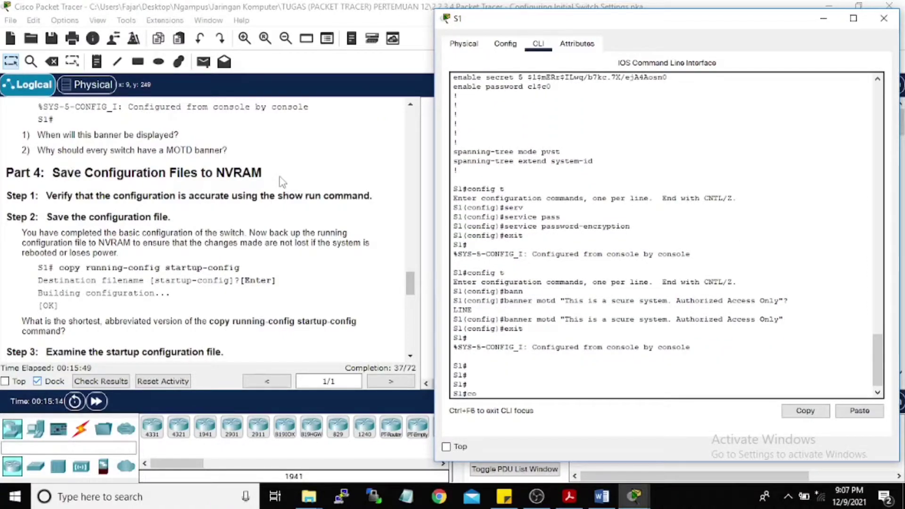
type("copy runn")
key("Tab")
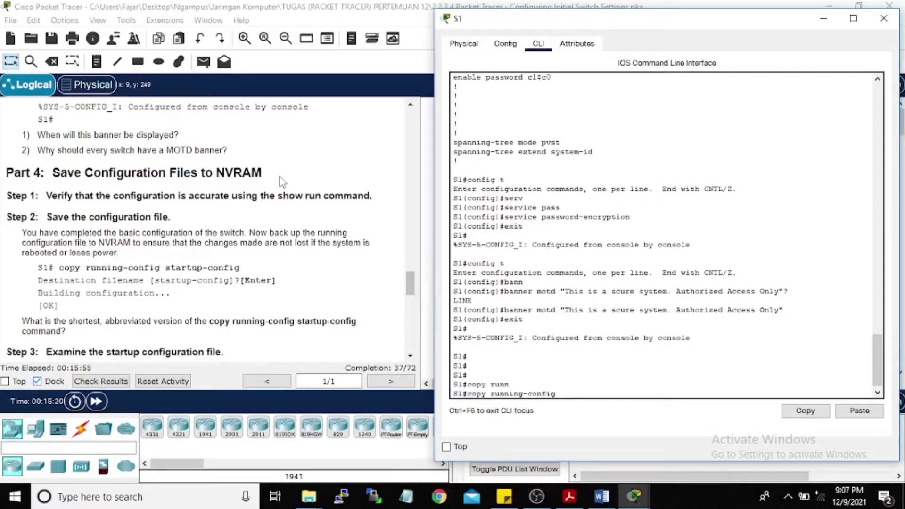
type("startup")
key("Tab")
key("Return")
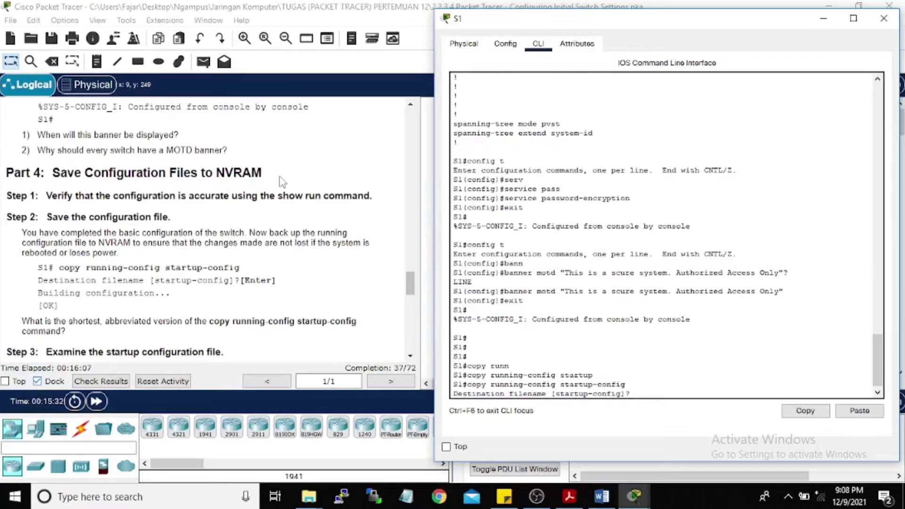
key("Return")
scroll(181, 157, "down", 3)
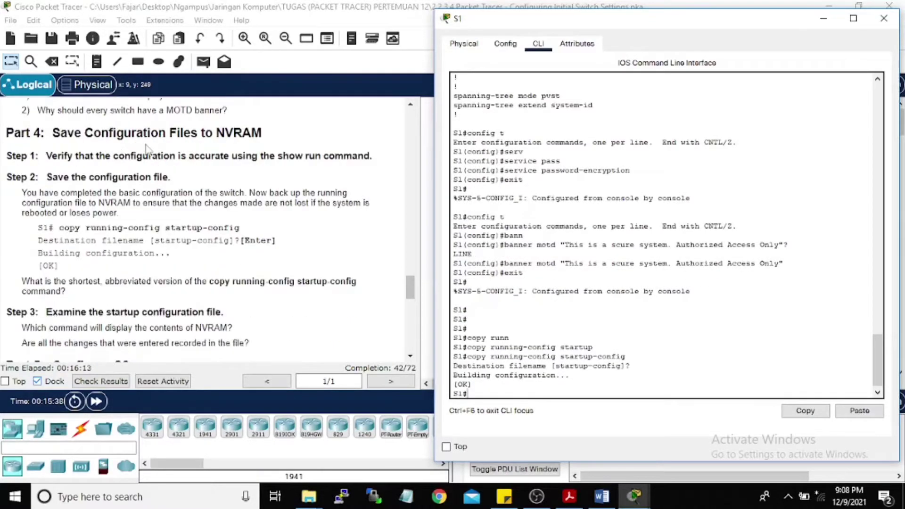
scroll(182, 156, "down", 1)
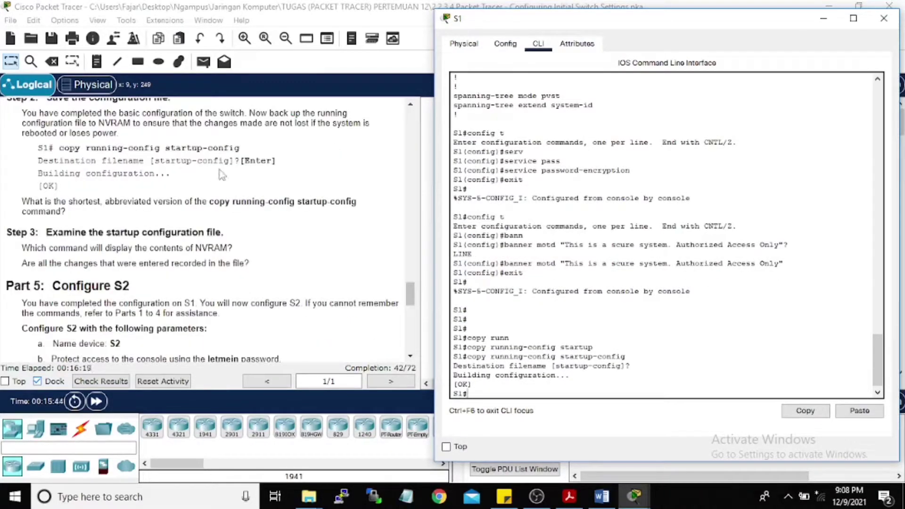
scroll(183, 162, "down", 1)
scroll(206, 234, "down", 2)
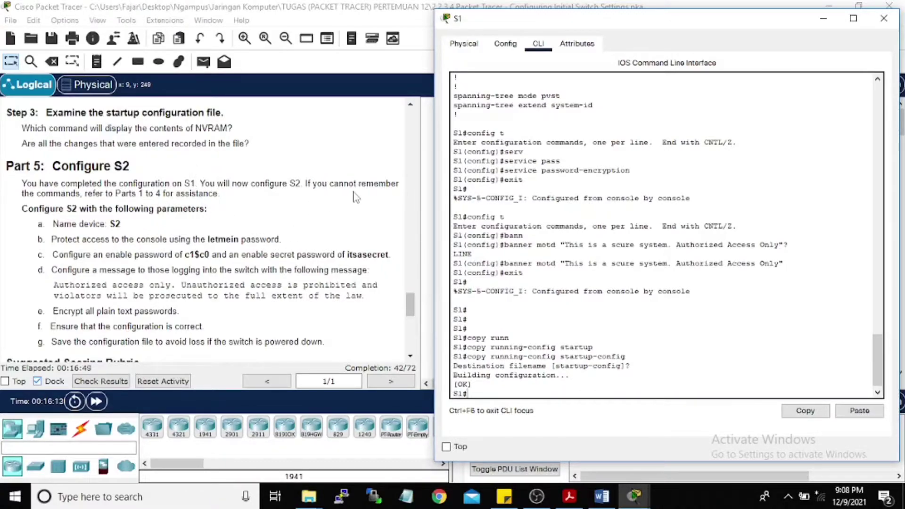
Step: Exit S1's privileged console session so its login banner and prompt reappear
scroll(209, 200, "down", 1)
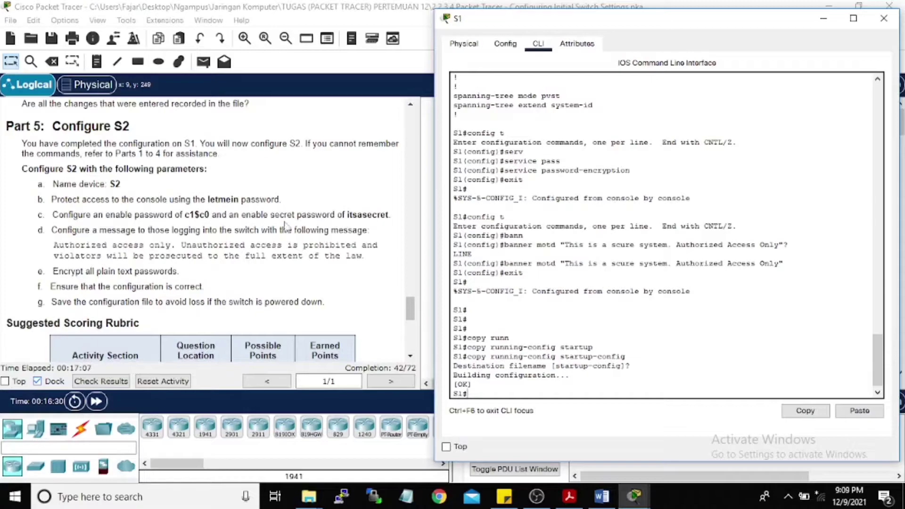
scroll(159, 233, "up", 1)
scroll(188, 262, "down", 1)
scroll(189, 260, "up", 3)
scroll(117, 179, "down", 3)
type("it")
key("Return")
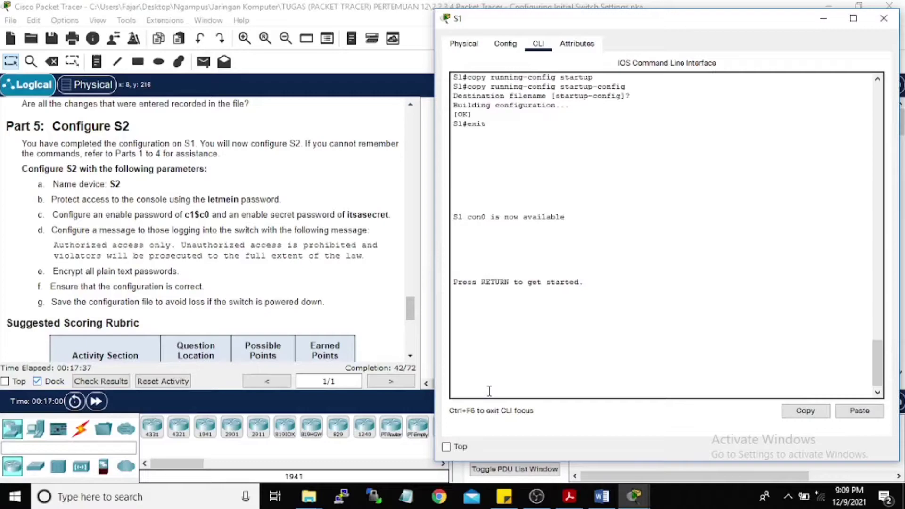
key("Return")
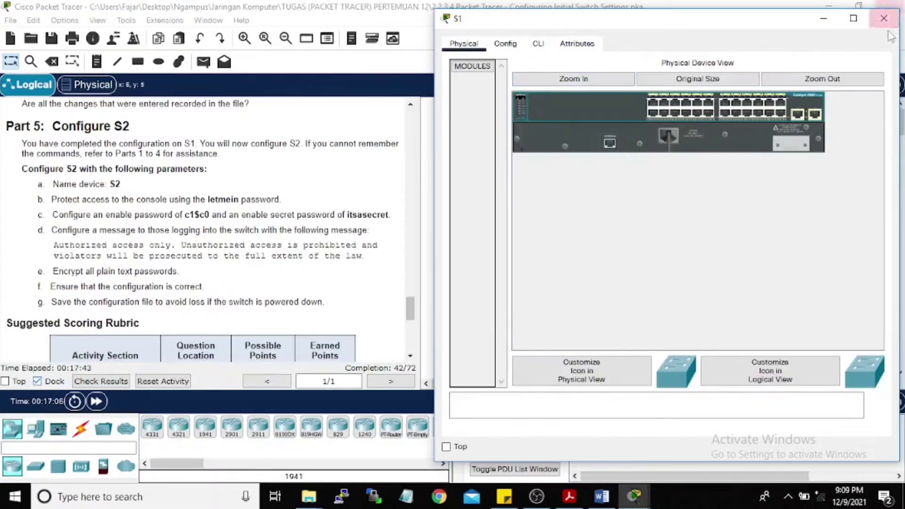
Step: Close S1's window, open switch S2's console and enter privileged EXEC mode
left_click(884, 18)
left_click(712, 194)
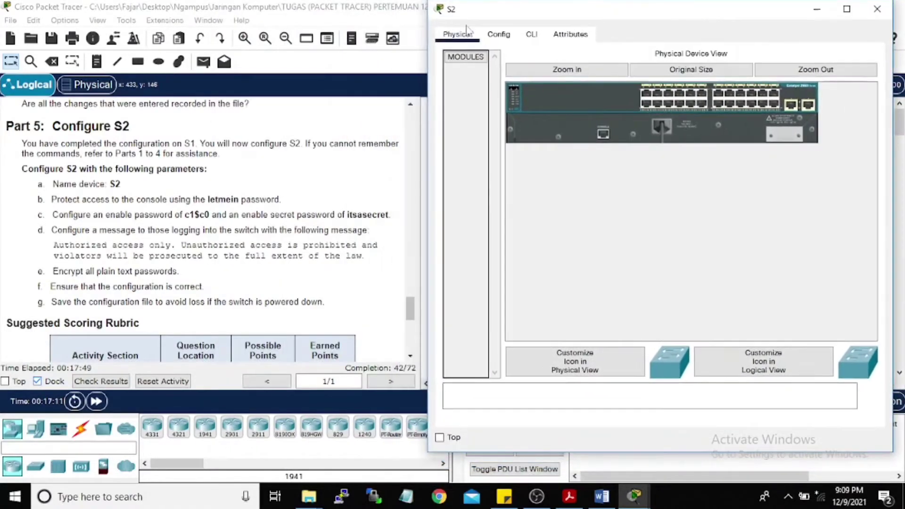
key("Return")
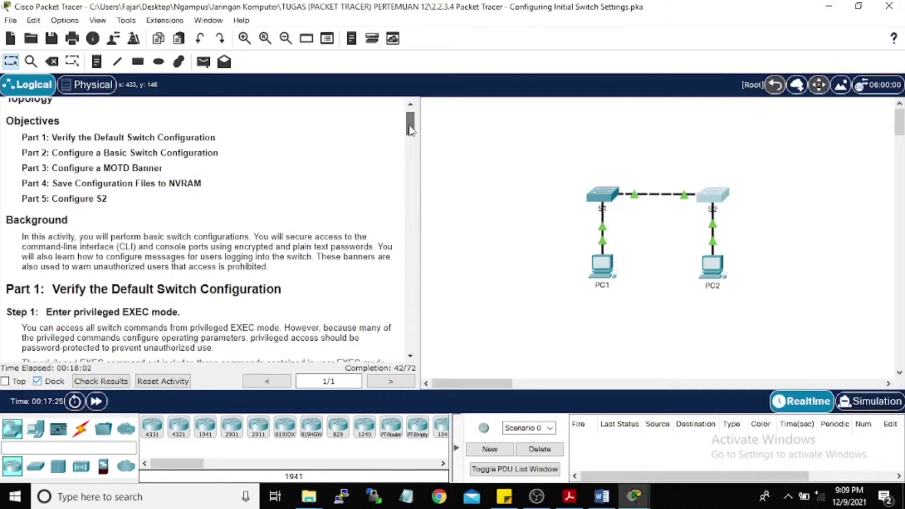
scroll(134, 282, "down", 10)
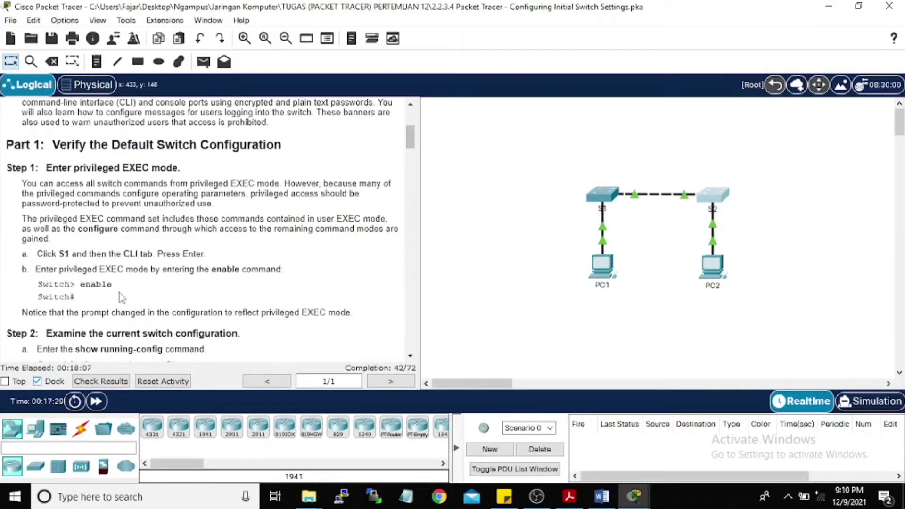
scroll(134, 281, "down", 5)
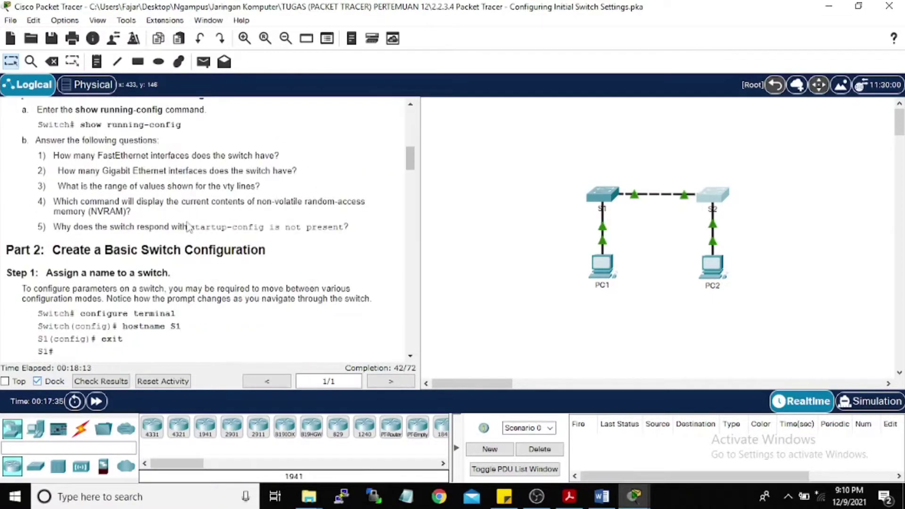
key("alt+Tab")
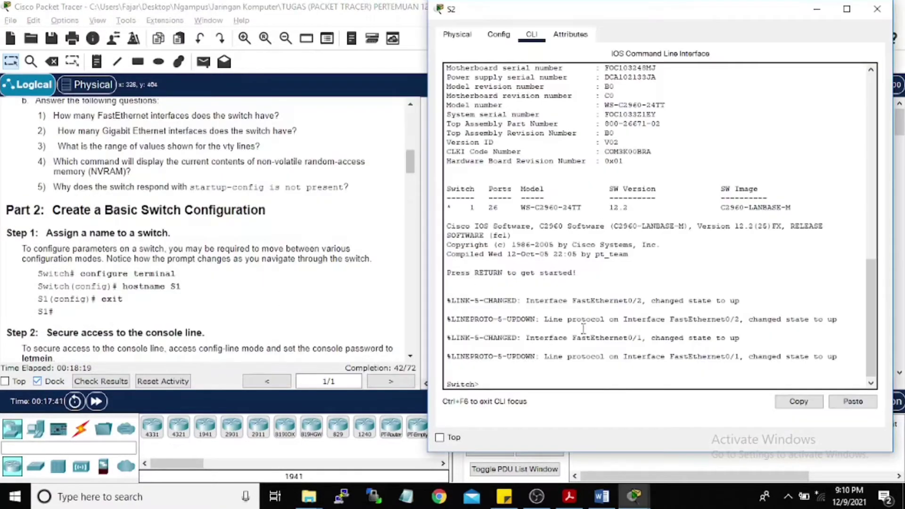
type("enable")
key("Return")
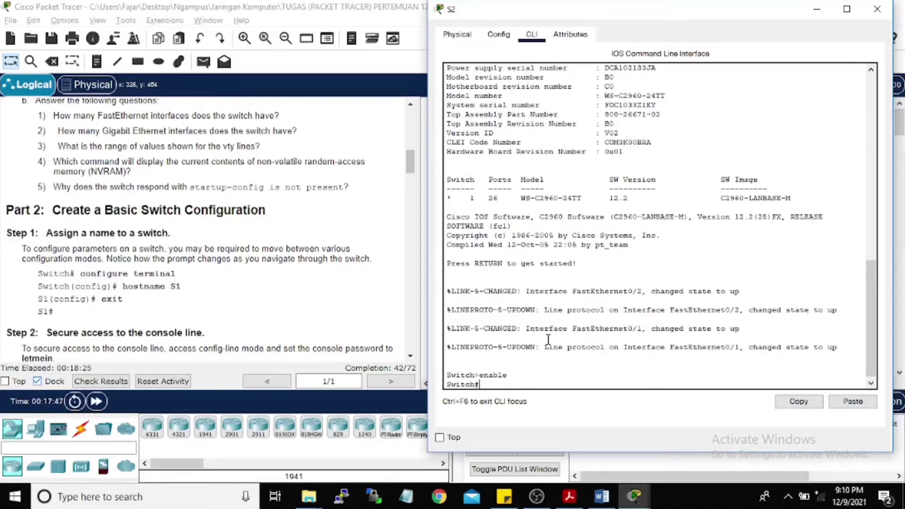
Step: In global configuration, set the switch hostname to S2, then exit configuration mode
type("conf")
key("Tab")
type("ter")
key("Tab")
key("Return")
type("hostname S2")
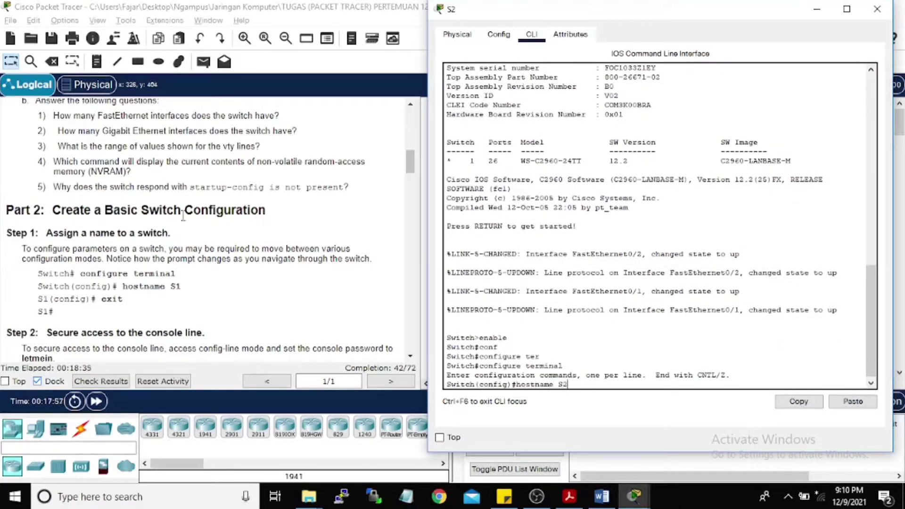
scroll(183, 216, "down", 15)
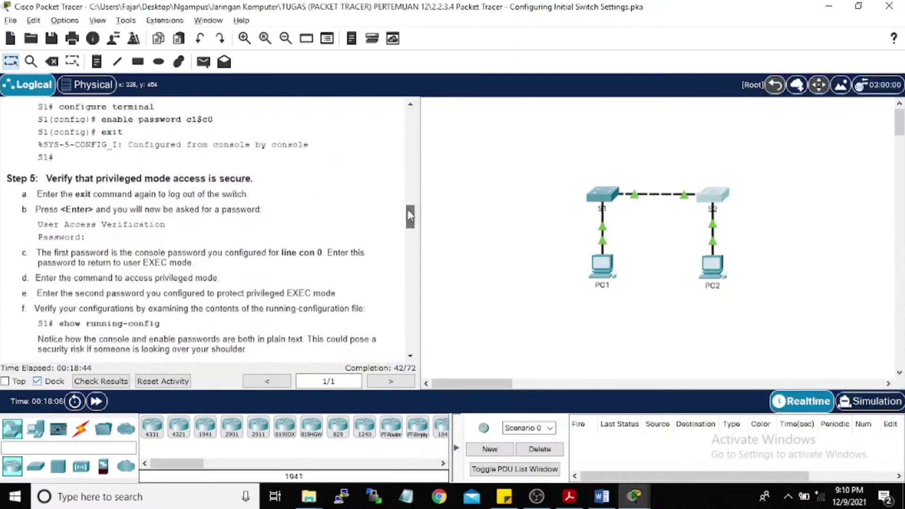
scroll(407, 160, "down", 10)
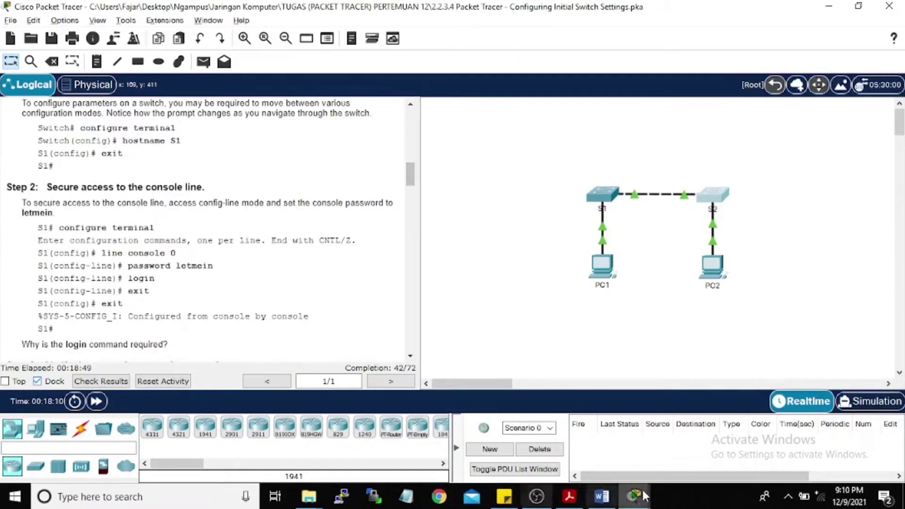
key("alt+Tab")
key("Return")
scroll(126, 270, "up", 5)
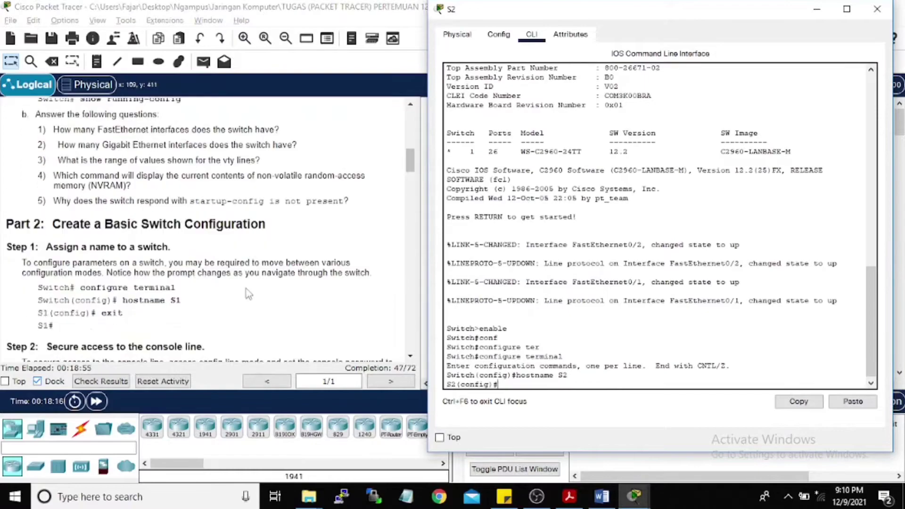
type("exit")
key("Return")
key("Return")
Step: Return to S2's command window after checking the instructions, and enter global configuration mode
scroll(203, 165, "down", 5)
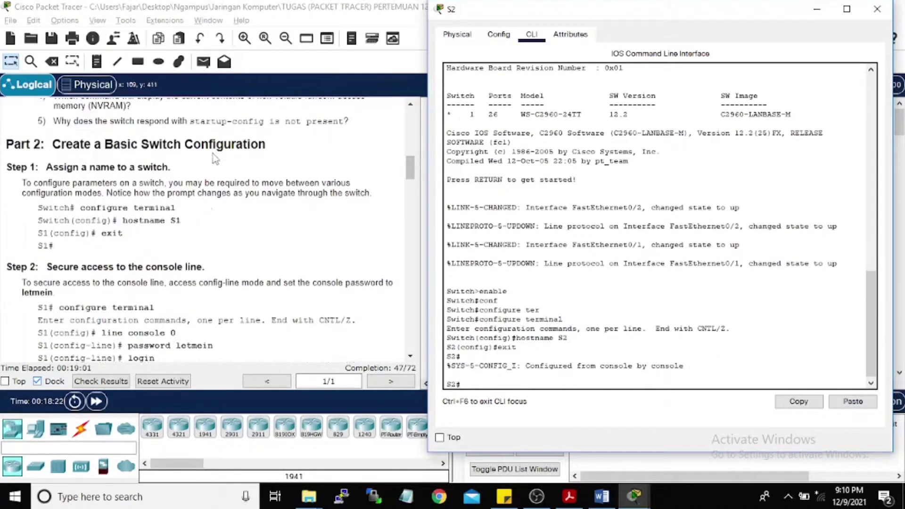
scroll(239, 209, "up", 2)
scroll(287, 193, "down", 10)
left_click(287, 193)
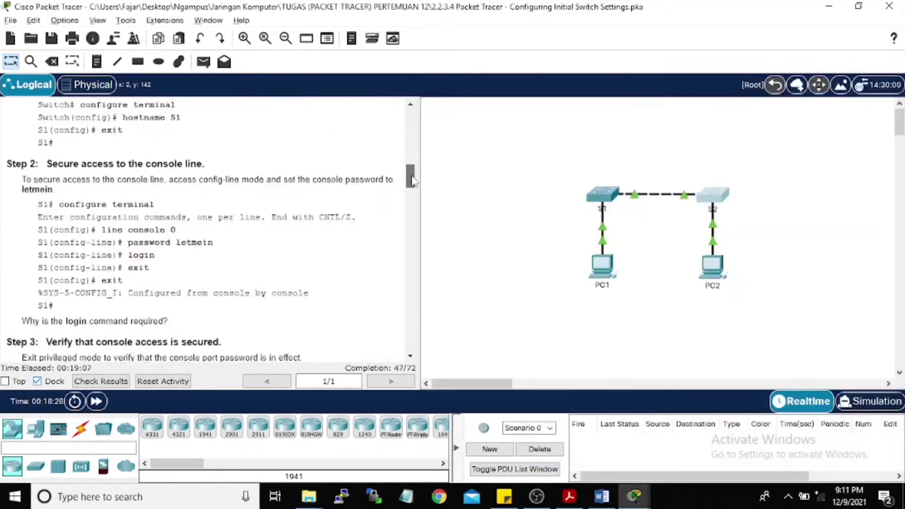
left_click_drag(409, 225, 416, 185)
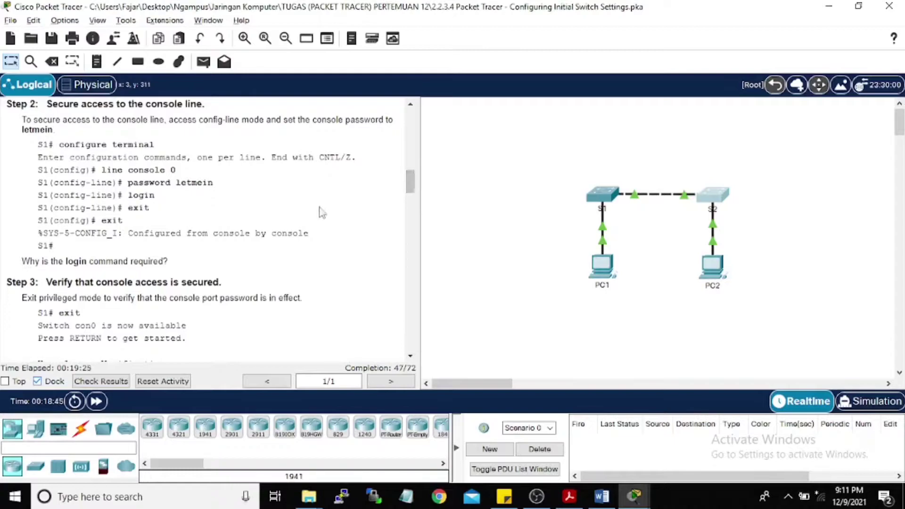
left_click(634, 493)
left_click(705, 431)
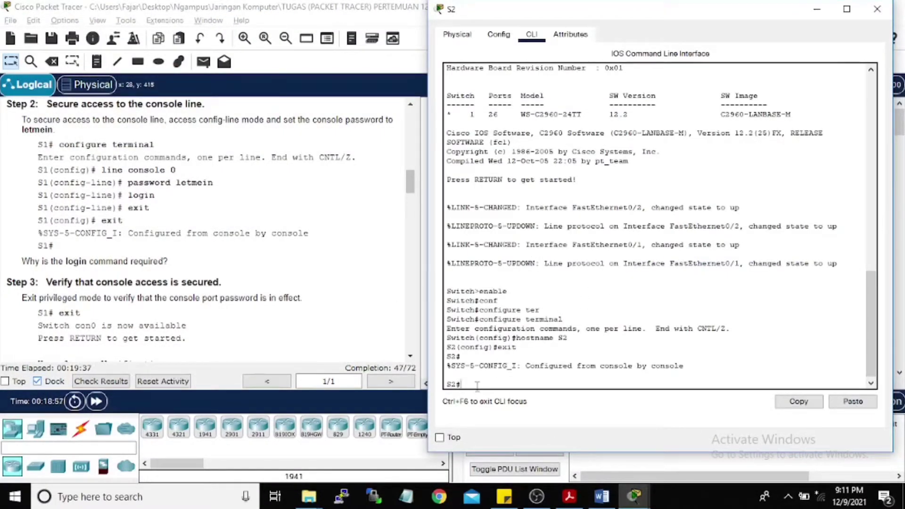
type("conf")
key("Tab")
type("term")
key("Tab")
key("Return")
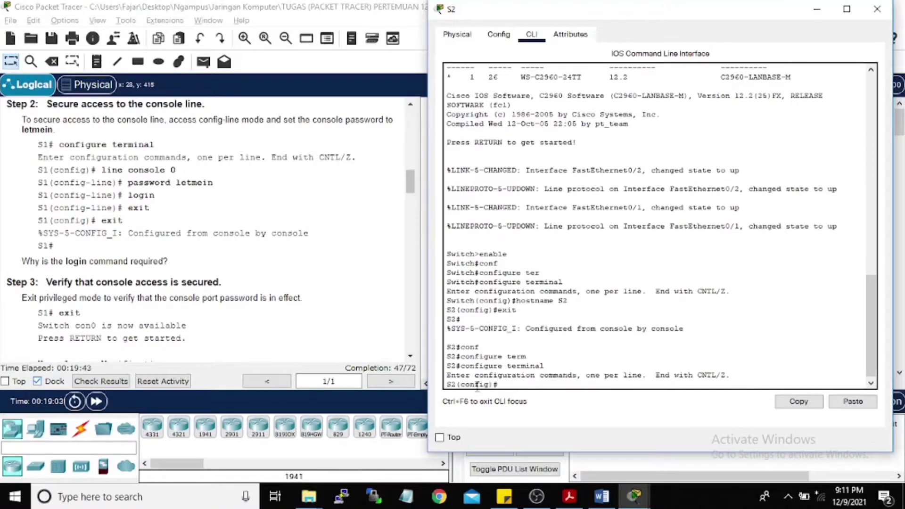
Step: Give console line 0 the lab's console password with login required, then return to S2#
type("line con")
key("Return")
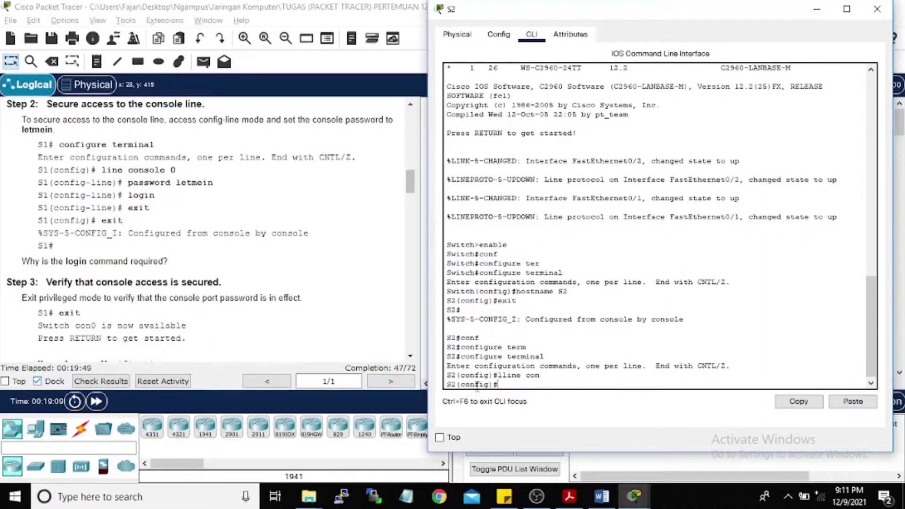
type("line con")
key("Tab")
type("0")
key("Return")
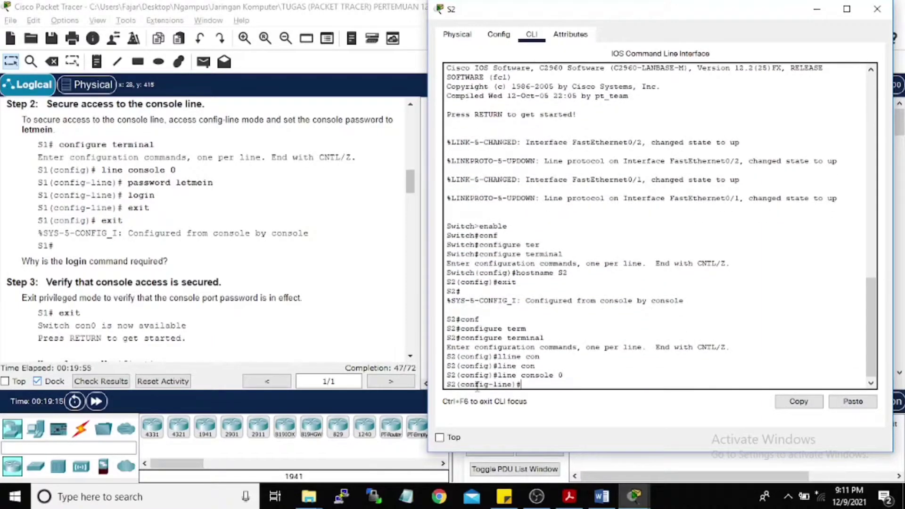
type("passwor")
key("Tab")
type("letmein")
key("Return")
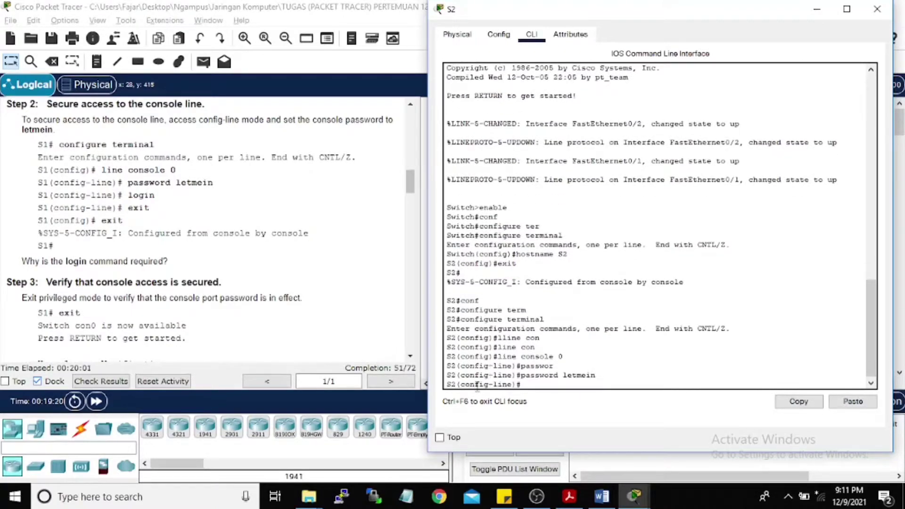
type("login")
key("Return")
type("exit")
key("Return")
type("exit")
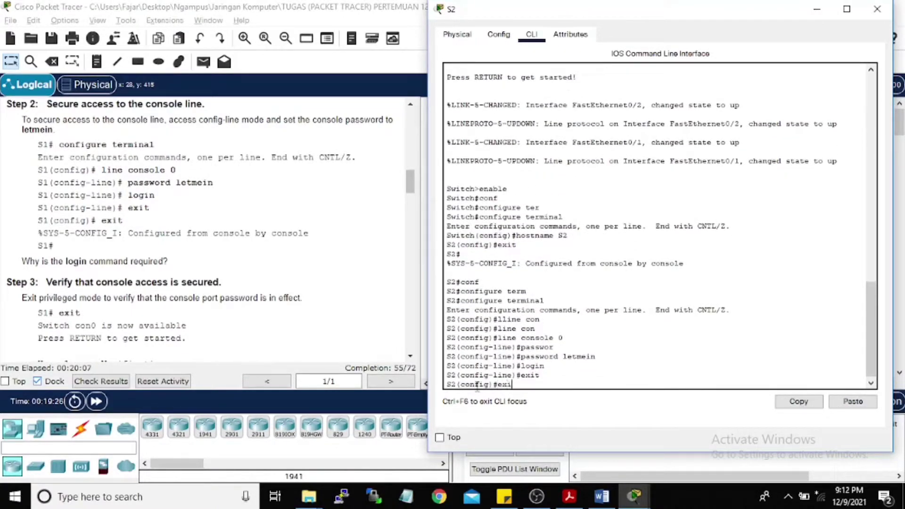
key("Return")
key("Return")
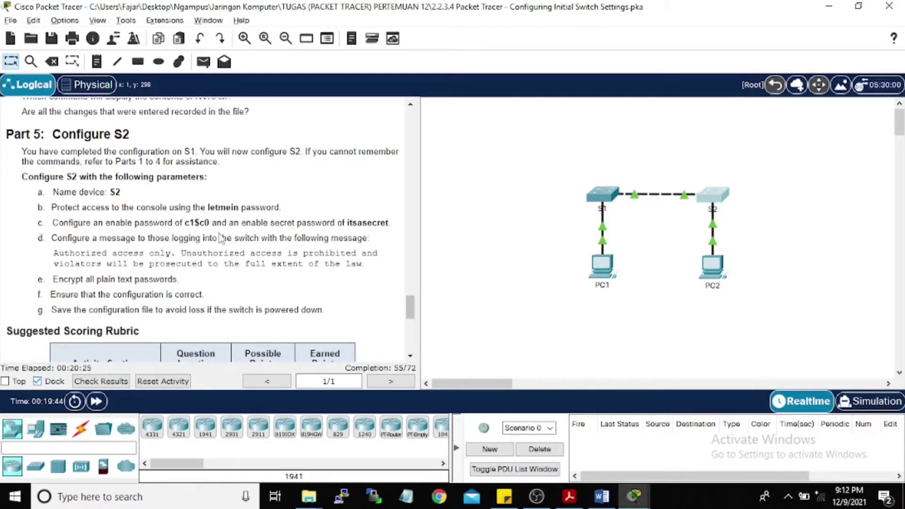
Step: Switch back to S2's CLI and enter global configuration mode
left_click_drag(410, 307, 255, 193)
scroll(255, 193, "down", 1)
scroll(217, 222, "down", 3)
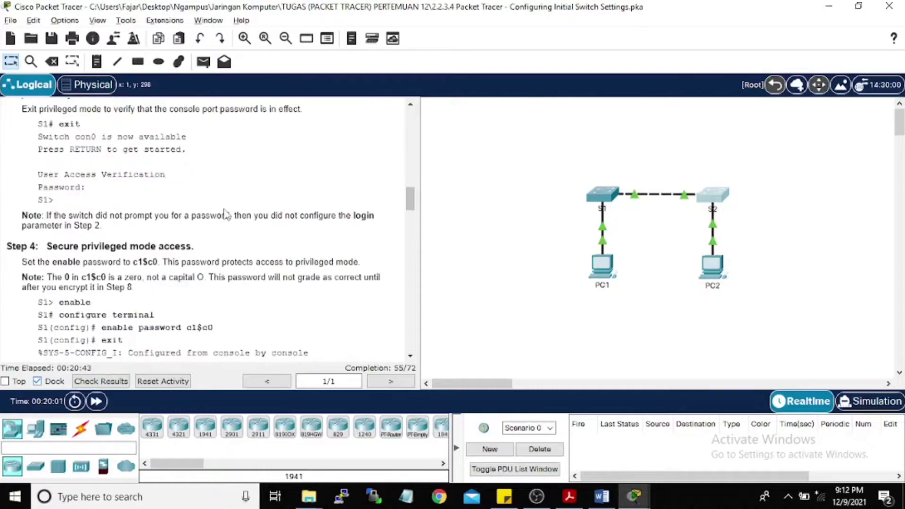
mouse_move(634, 496)
left_click(654, 433)
key("Return")
key("Return")
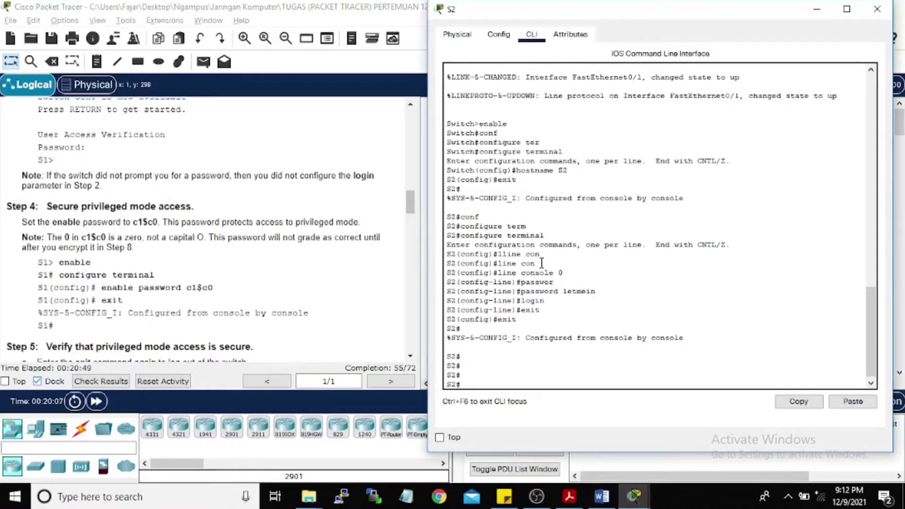
scroll(275, 255, "up", 2)
scroll(204, 258, "down", 3)
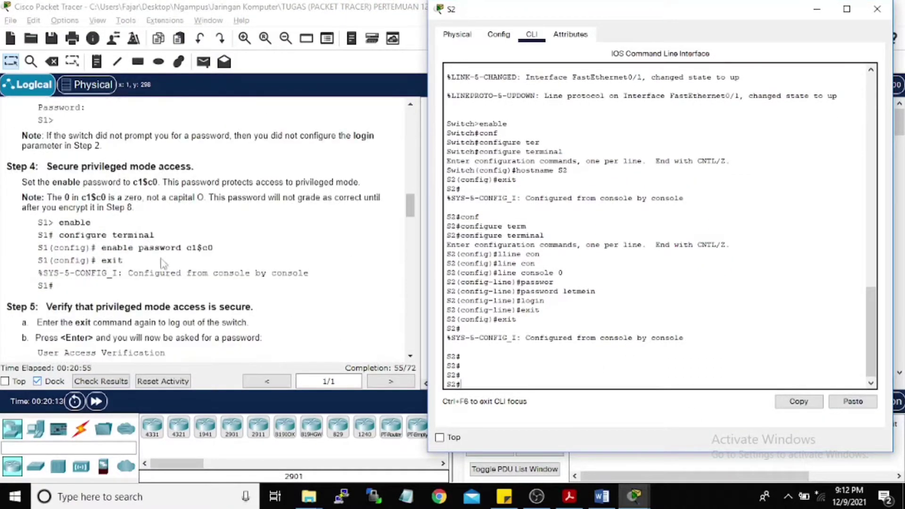
type("conf")
key("Tab")
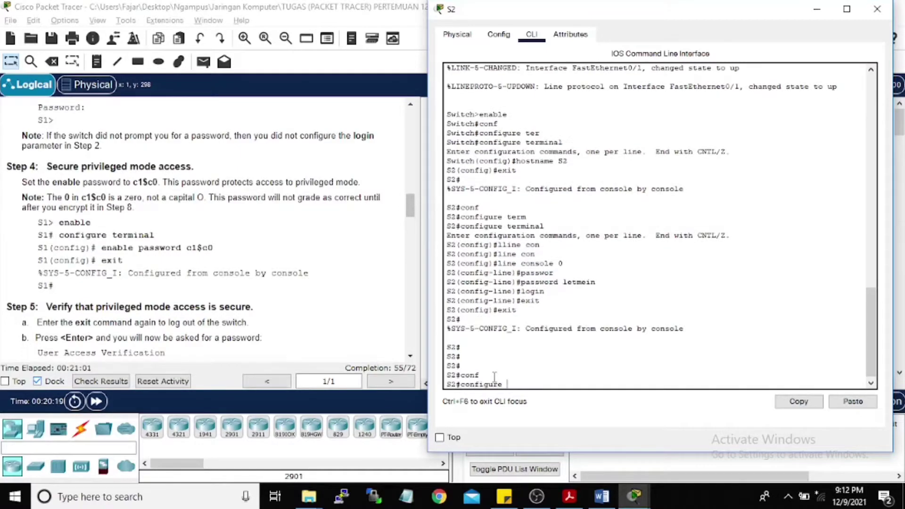
type("term")
key("Tab")
key("Return")
Step: Set S2's enable password to the lab's required value and leave configuration mode
type("en")
key("Tab")
type("ab")
key("Tab")
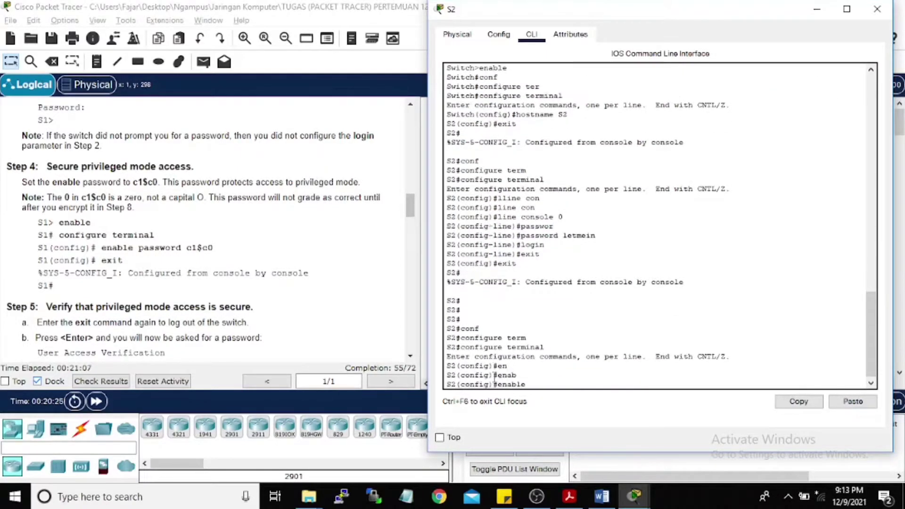
type("pass")
key("Tab")
type("c1$c0")
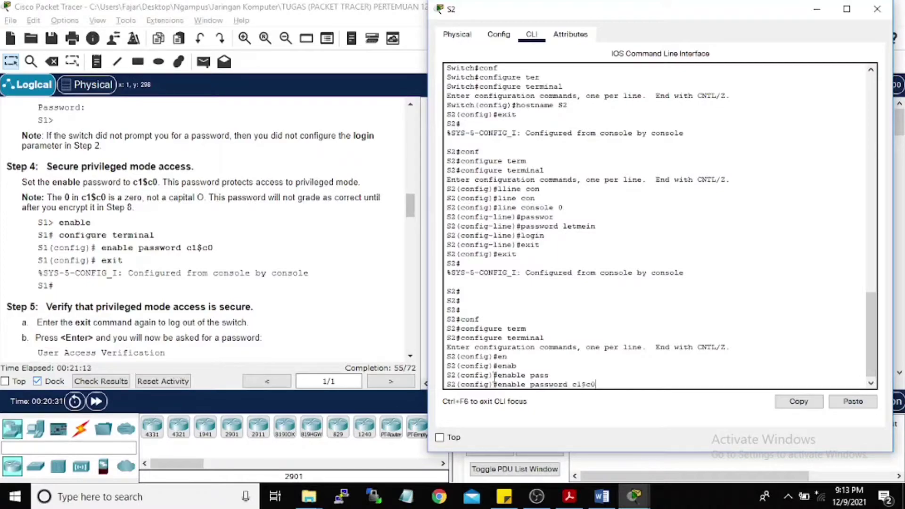
key("Return")
type("exit")
key("Return")
Step: Set the lab's encrypted enable secret on S2 via config t, then exit configuration mode
scroll(187, 245, "down", 3)
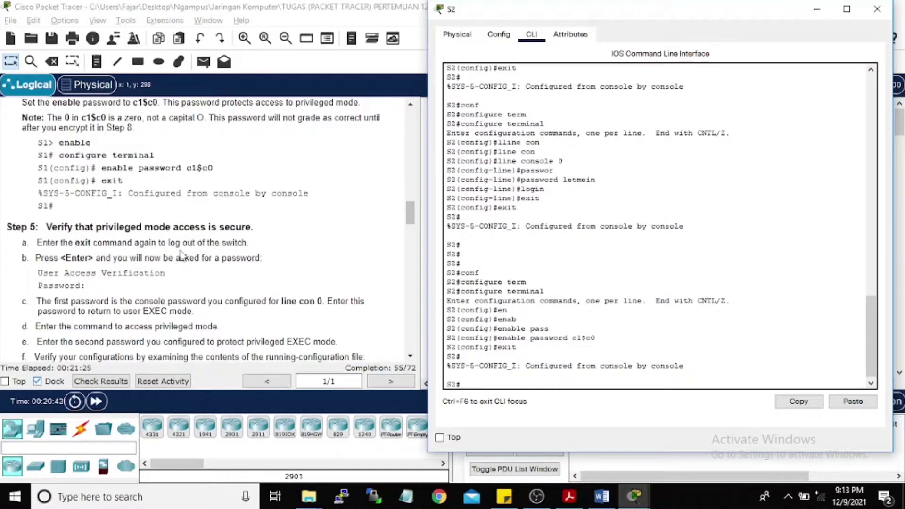
scroll(184, 254, "down", 3)
scroll(140, 219, "down", 1)
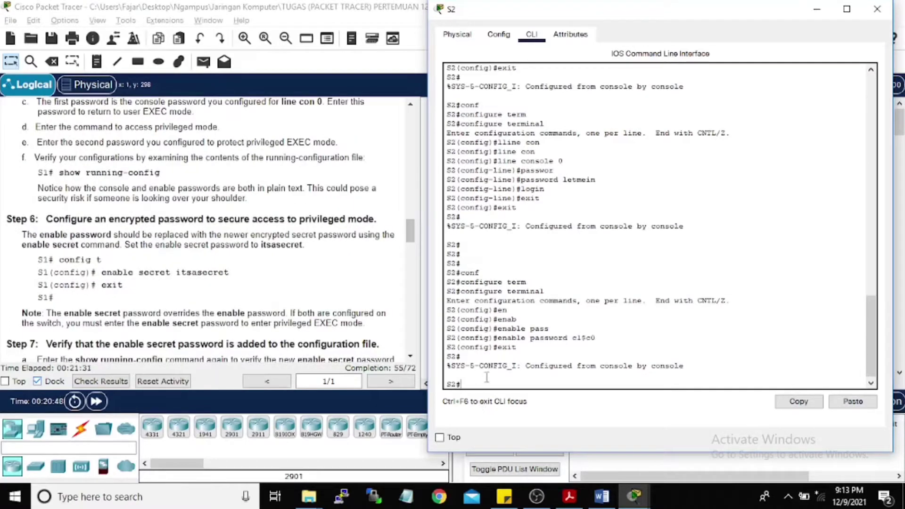
type("config t")
key("Return")
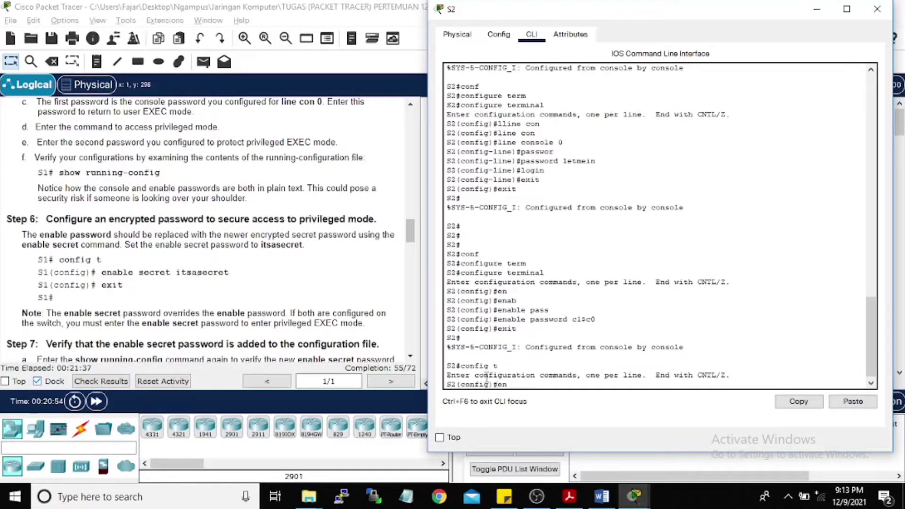
type("enable sec")
key("Tab")
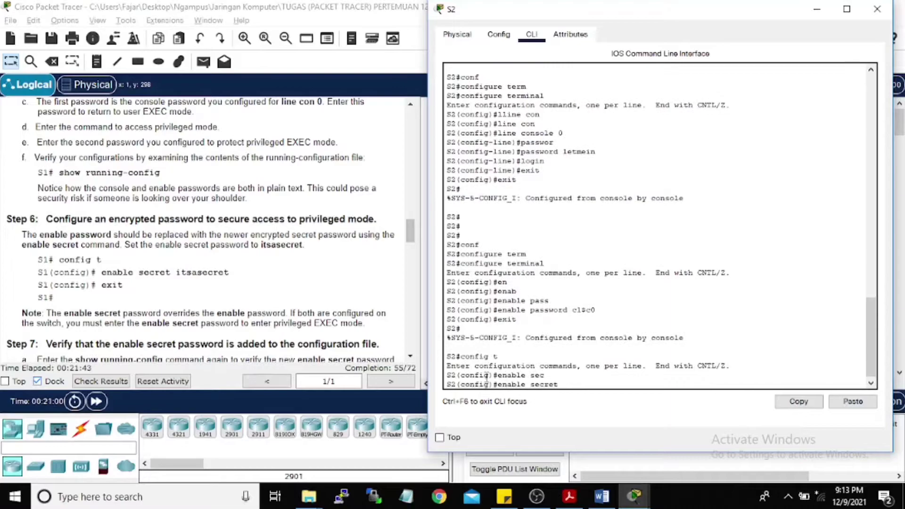
type("itsasecret")
key("Return")
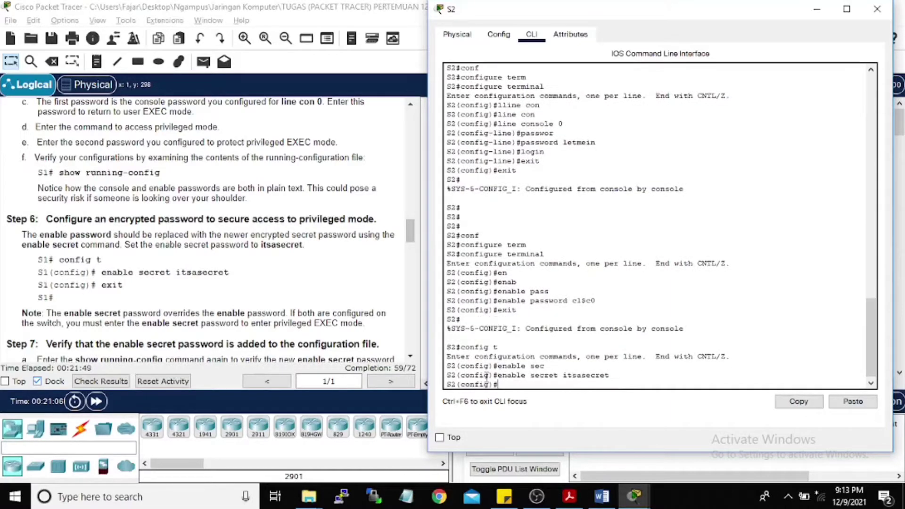
type("exit")
key("Return")
Step: Review S2's running configuration, then select the required banner message in the instructions
scroll(278, 228, "down", 3)
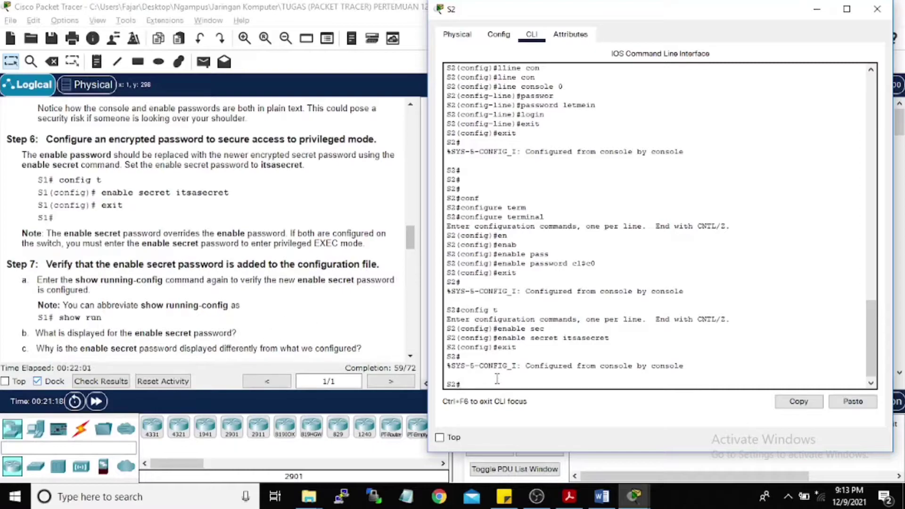
type("sho runni")
key("Tab")
key("Return")
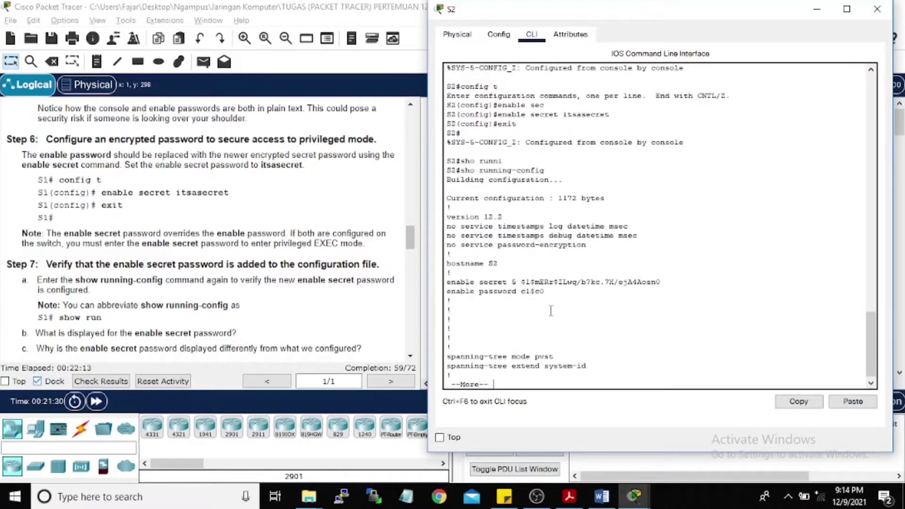
key("q")
scroll(74, 254, "down", 10)
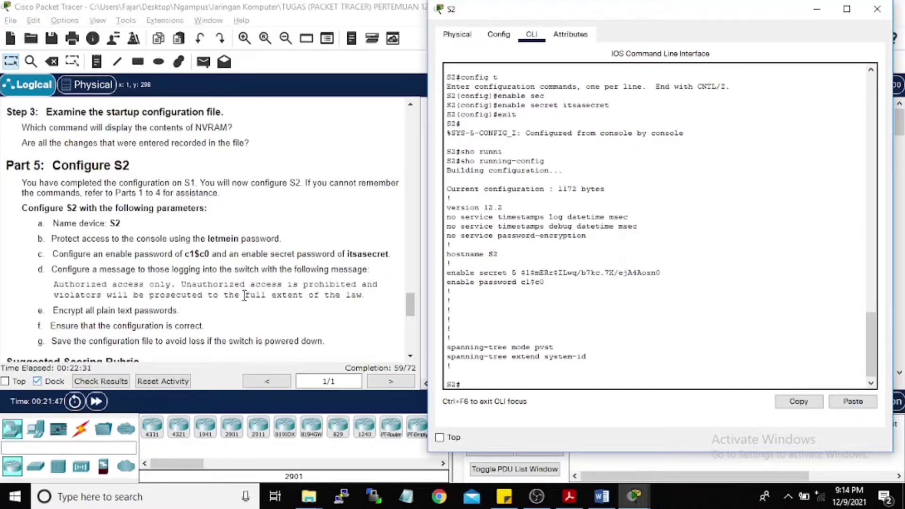
left_click_drag(79, 284, 368, 306)
scroll(191, 264, "up", 10)
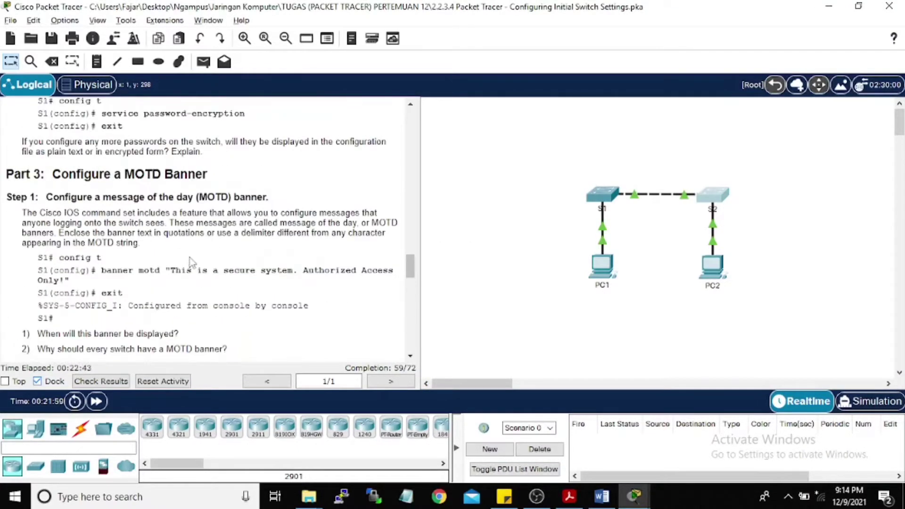
Step: Enter global configuration on S2 and start a banner motd command, trying to paste the message
left_click(634, 497)
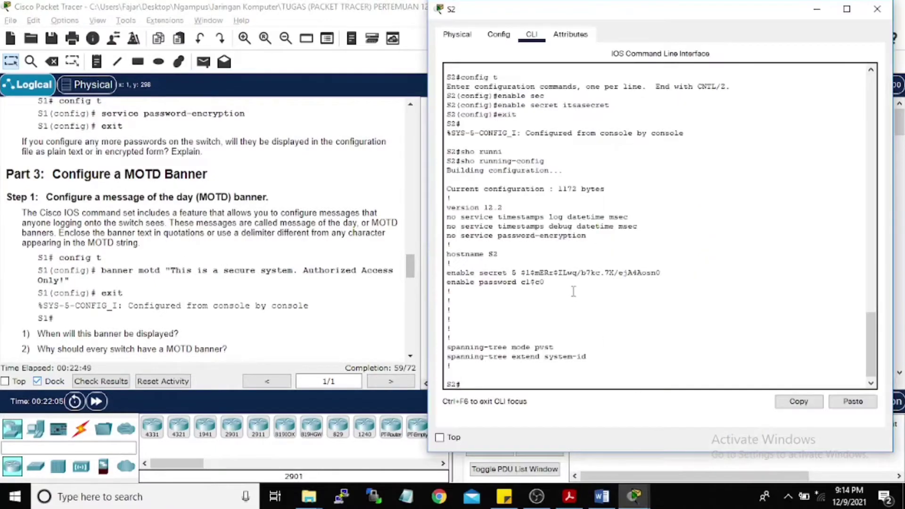
type("config t")
key("Return")
type("banner")
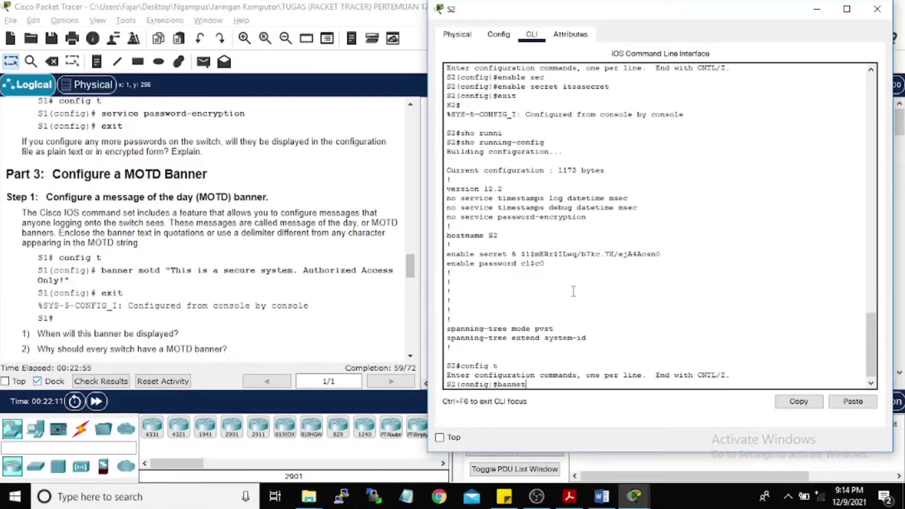
type(" motd \"")
right_click(576, 377)
left_click(591, 402)
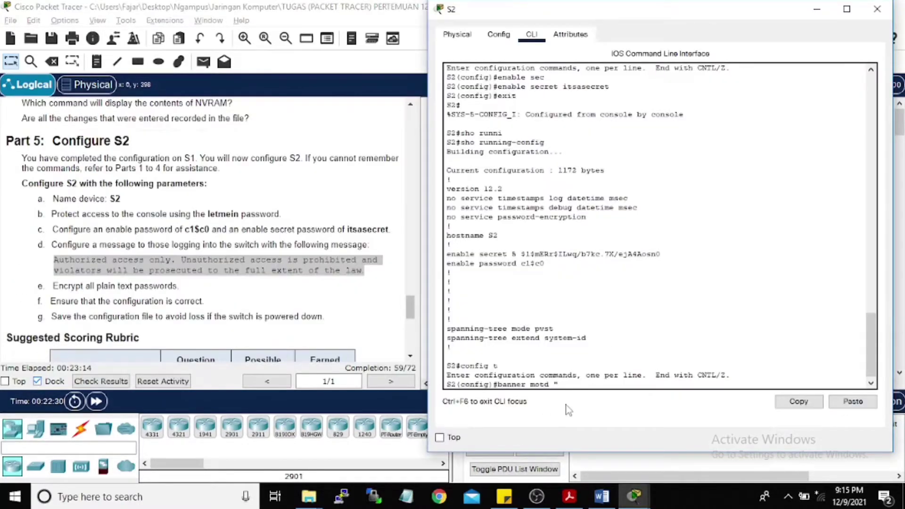
right_click(575, 381)
left_click(607, 412)
Step: Type the MOTD warning that unauthorized access is prohibited, correcting its typos
type("Authorized access only")
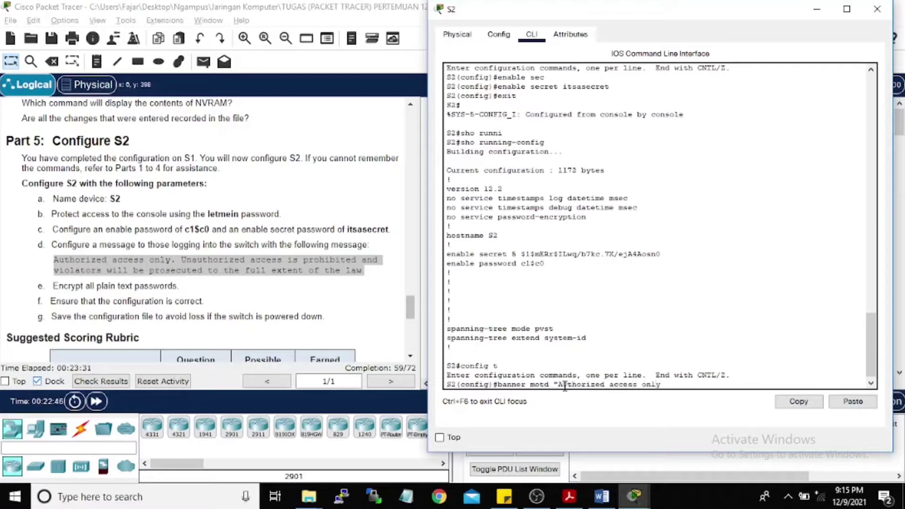
type(". Unauthorized acce")
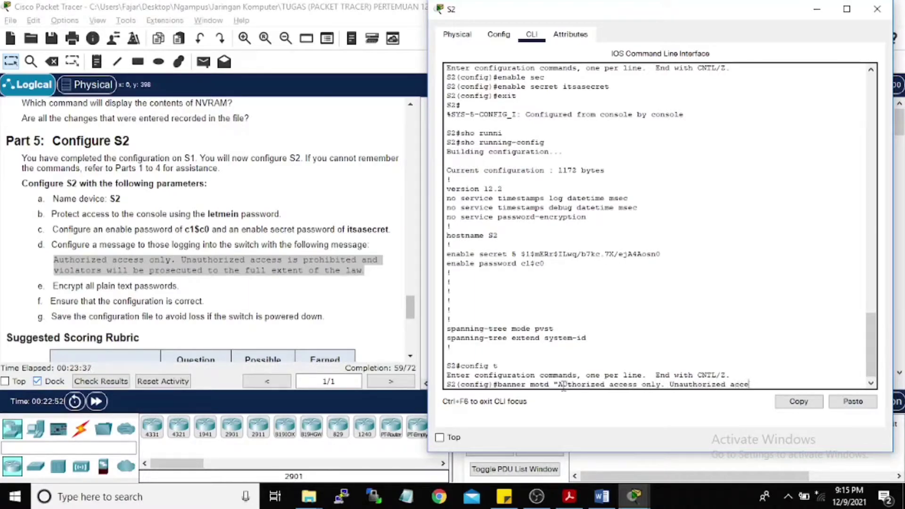
type("s is prohibited and violators will b")
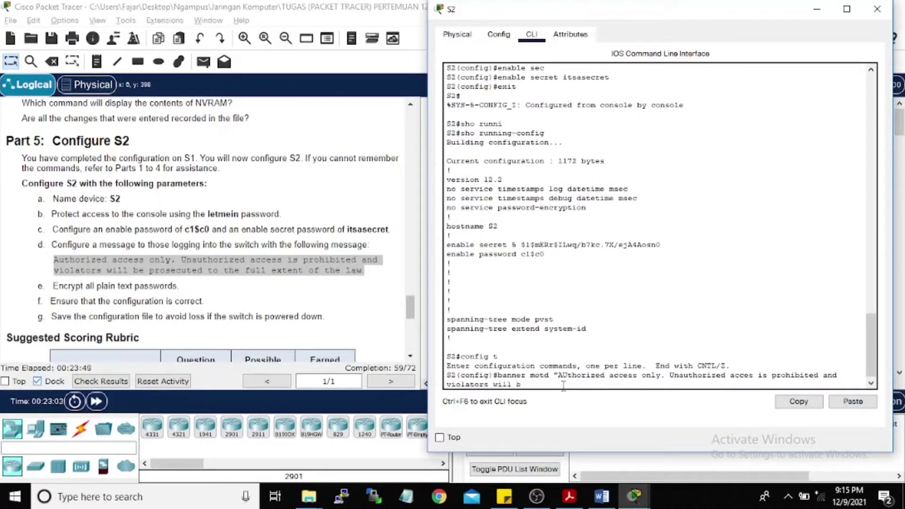
type("e prosecuted to the fill extent of tghe law\"")
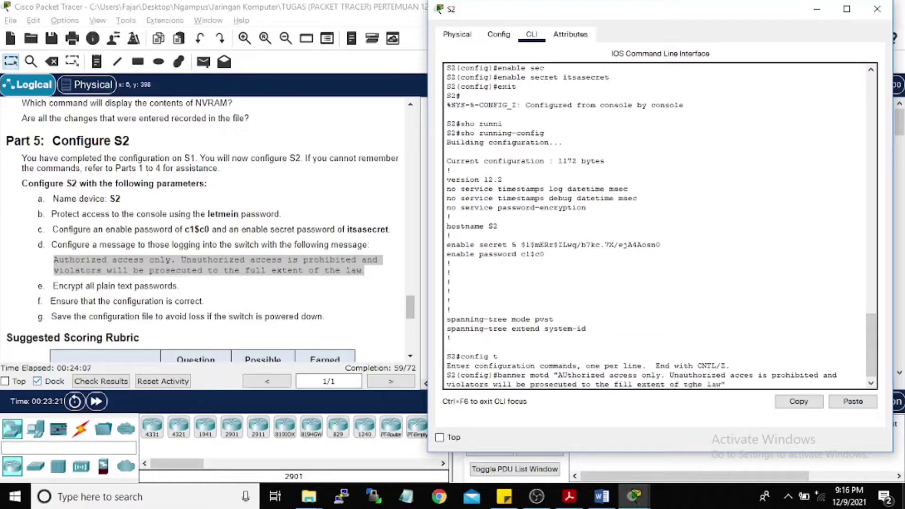
key("BackSpace")
type("\"")
key("BackSpace")
type("u")
key("Right")
key("Right")
key("Right")
key("Right")
key("Right")
key("Right")
key("Right")
key("Right")
key("Right")
key("Right")
key("Right")
key("Right")
key("Right")
key("Right")
key("Right")
key("Right")
key("Right")
key("Right")
key("Right")
key("Right")
type("s")
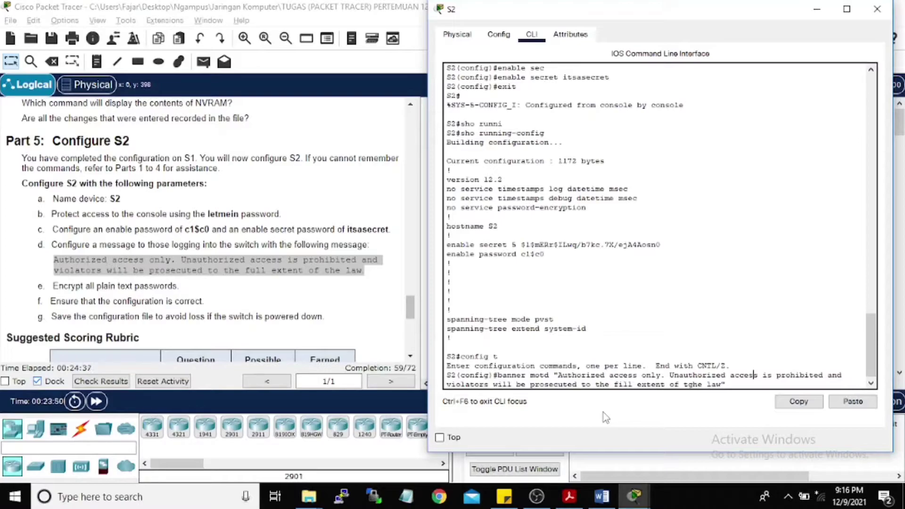
Step: Discard the drafted banner line, leaving an empty global configuration prompt
key("Down")
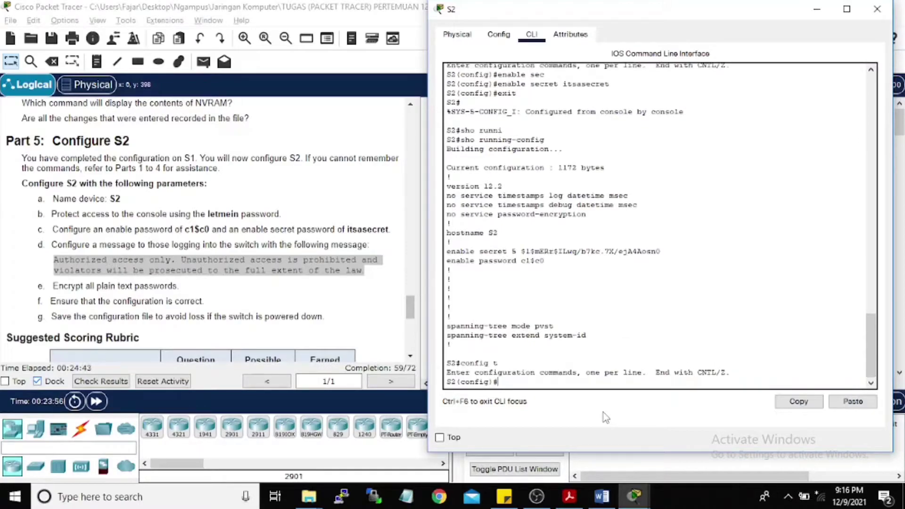
key("Up")
key("Up")
key("Down")
key("Down")
key("Return")
key("Return")
key("Up")
Step: Exit S2's configuration mode and re-enter global configuration with configure terminal
key("Down")
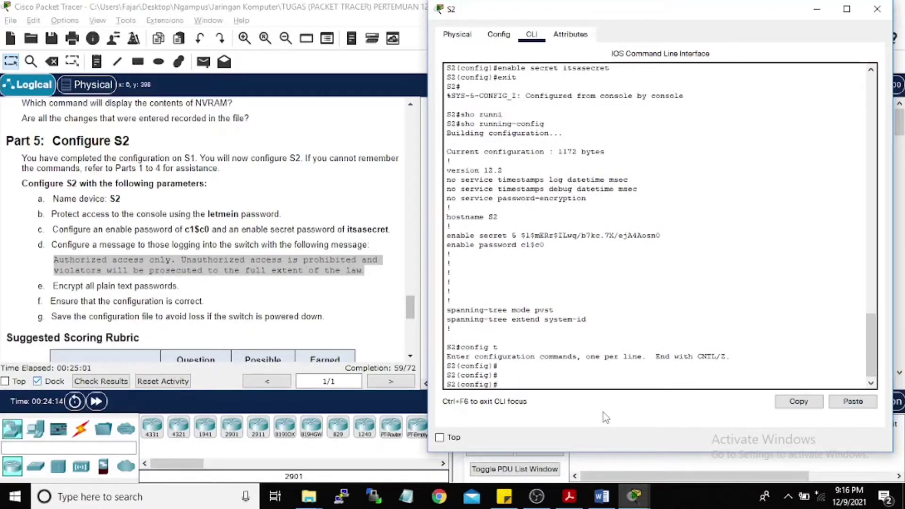
scroll(192, 219, "up", 5)
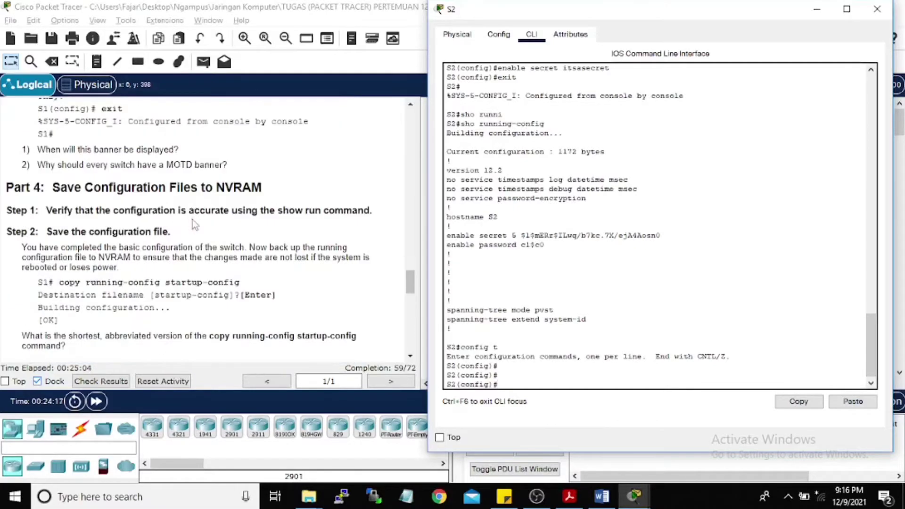
scroll(193, 220, "up", 3)
scroll(93, 233, "up", 7)
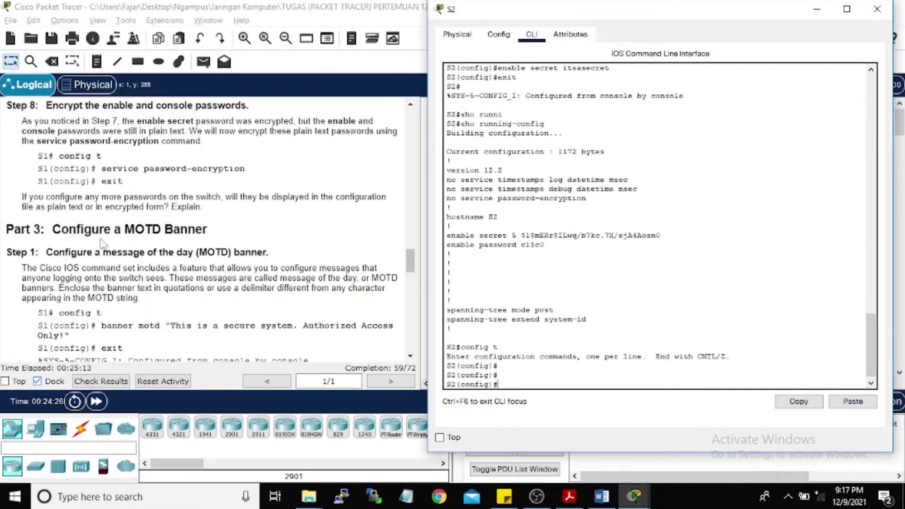
scroll(131, 245, "down", 4)
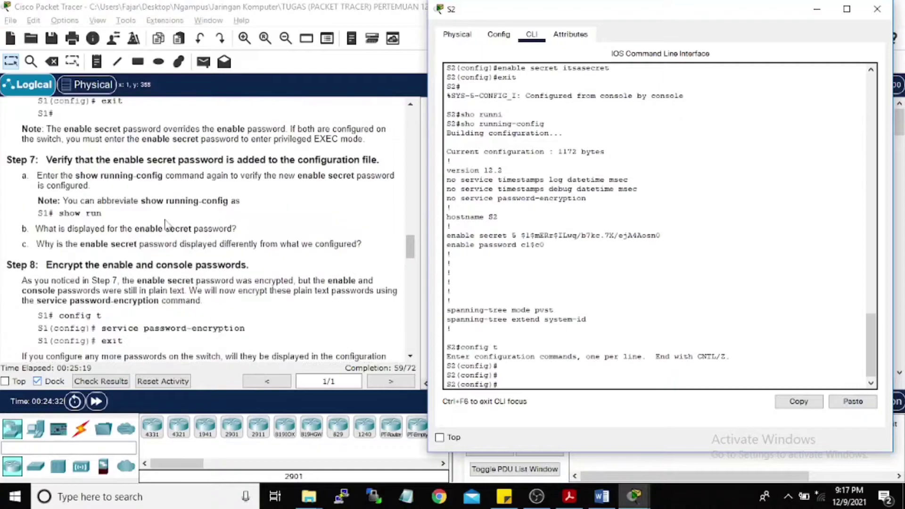
key("shift+Up")
left_click(525, 379)
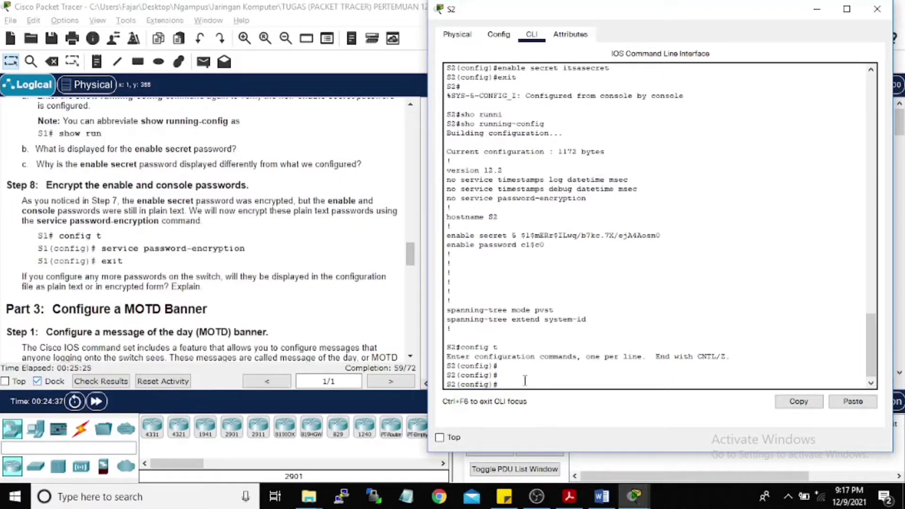
type("exit")
key("Return")
key("Return")
type("c")
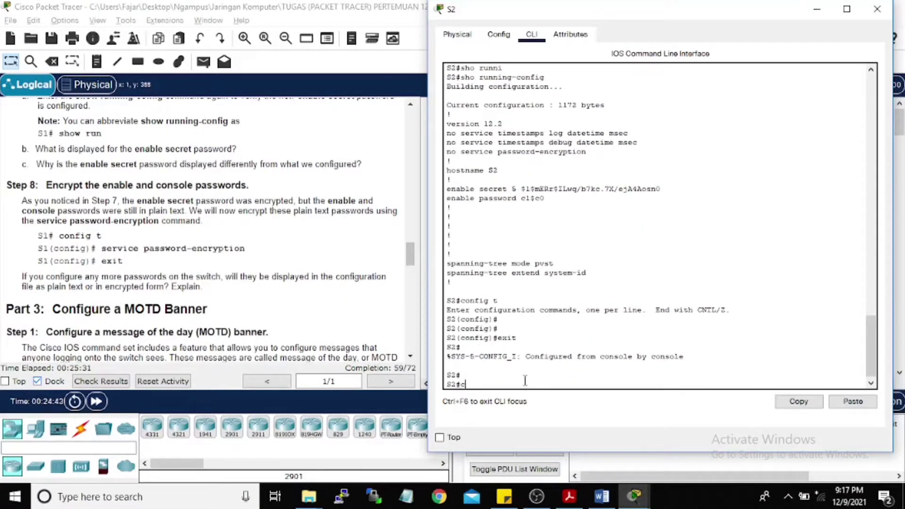
type("infig t")
key("Return")
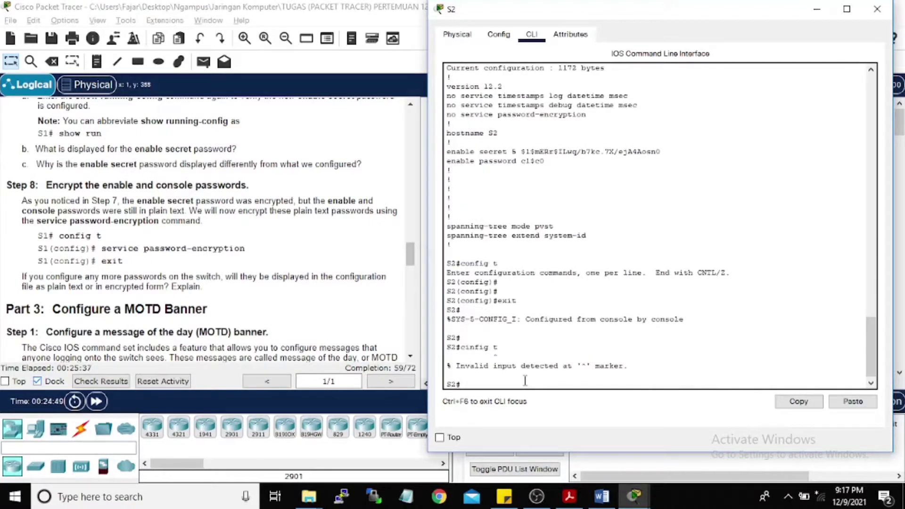
key("Up")
key("BackSpace")
key("BackSpace")
key("BackSpace")
key("BackSpace")
key("BackSpace")
key("BackSpace")
key("BackSpace")
type("on")
key("Tab")
type("f")
key("Tab")
key("BackSpace")
key("BackSpace")
key("BackSpace")
key("BackSpace")
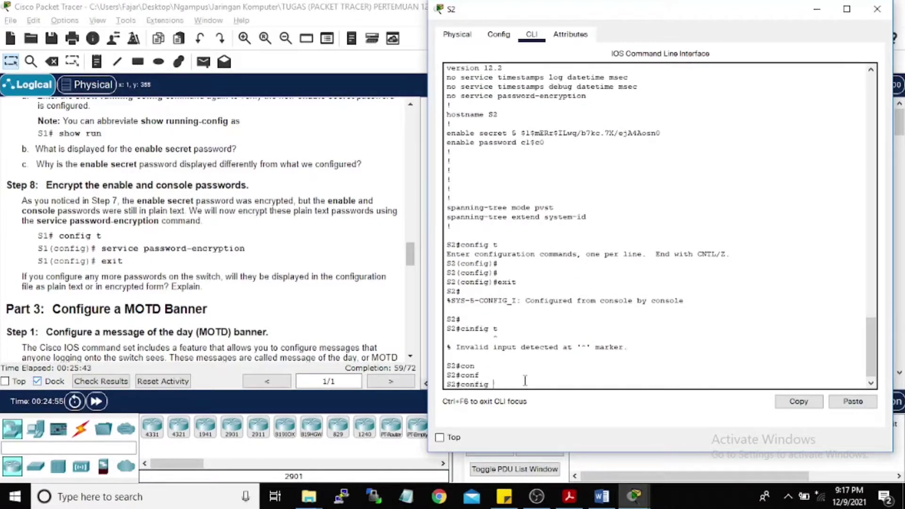
type("t")
key("Return")
Step: Run service password-encryption on S2, then exit and re-enter config t
type("service")
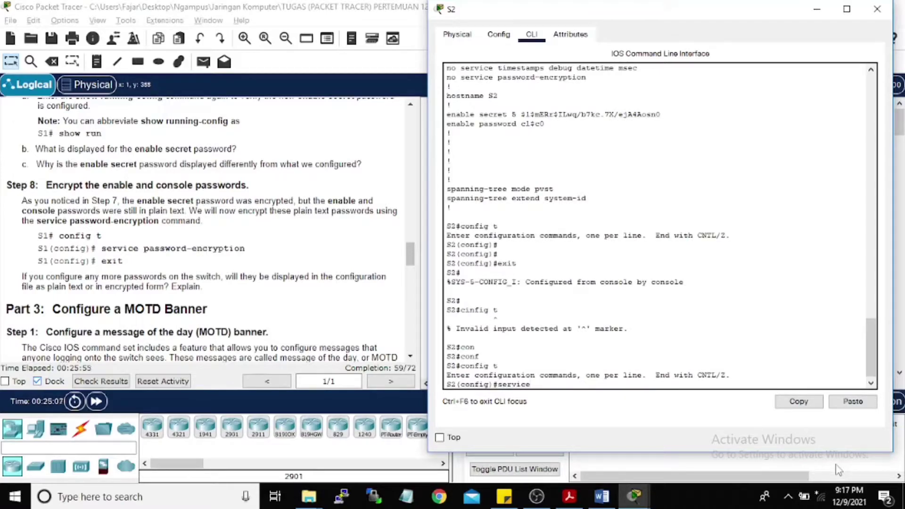
type(" password-e")
key("Tab")
key("Return")
type("exi")
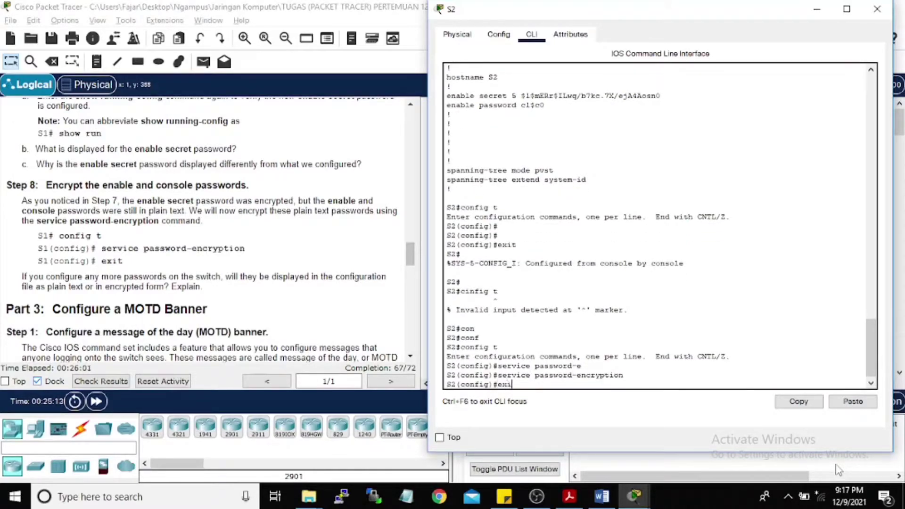
type("t")
key("Return")
scroll(208, 278, "down", 3)
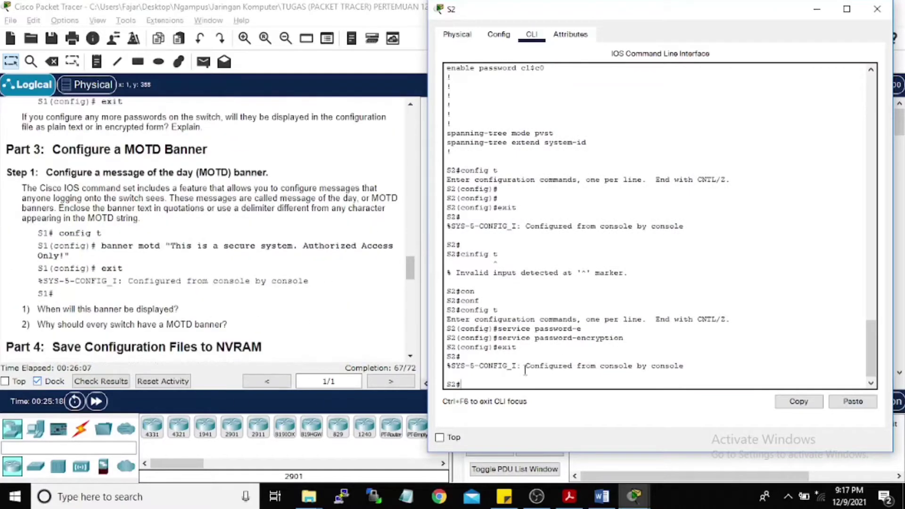
type("config t")
key("Return")
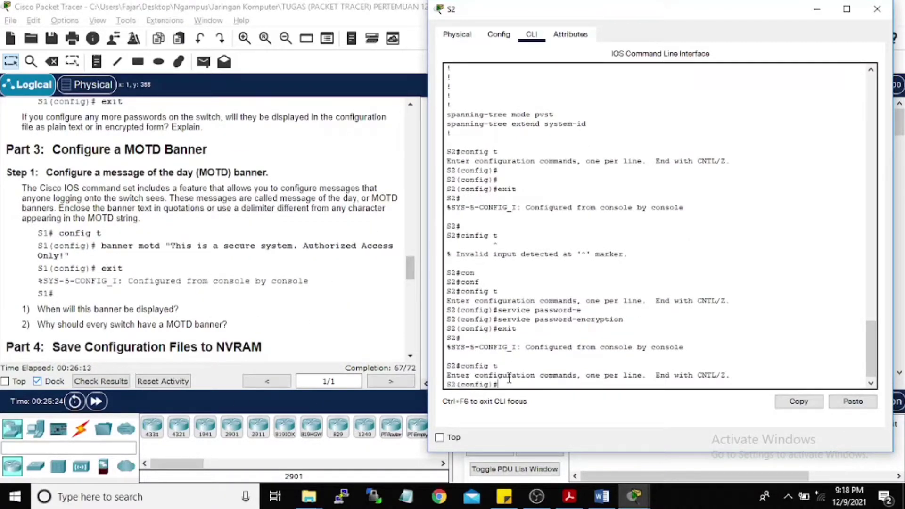
Step: Set S2's banner motd to 'Authorized access only… violators will be prosecuted to the full extent of the law'
type("banner motd \"A\"")
scroll(215, 263, "down", 8)
type("A")
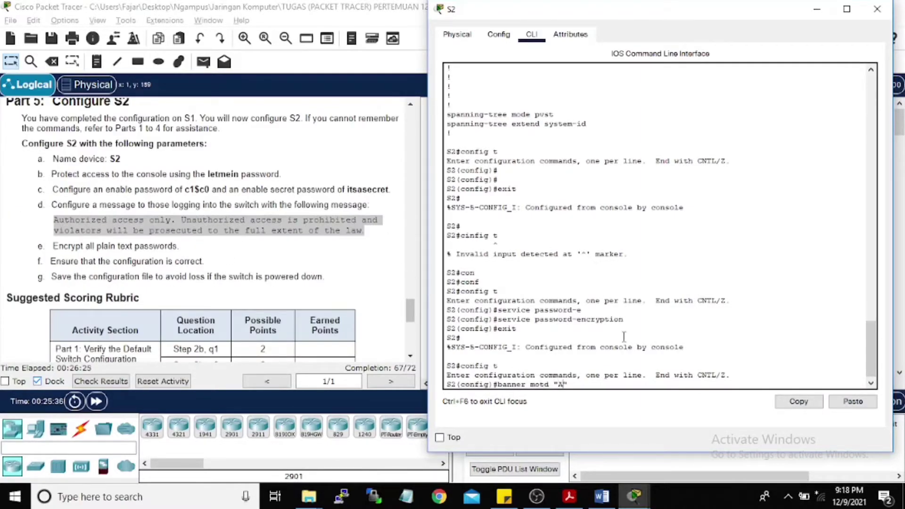
type("uthorc")
type("ed access only. U")
type("nautho")
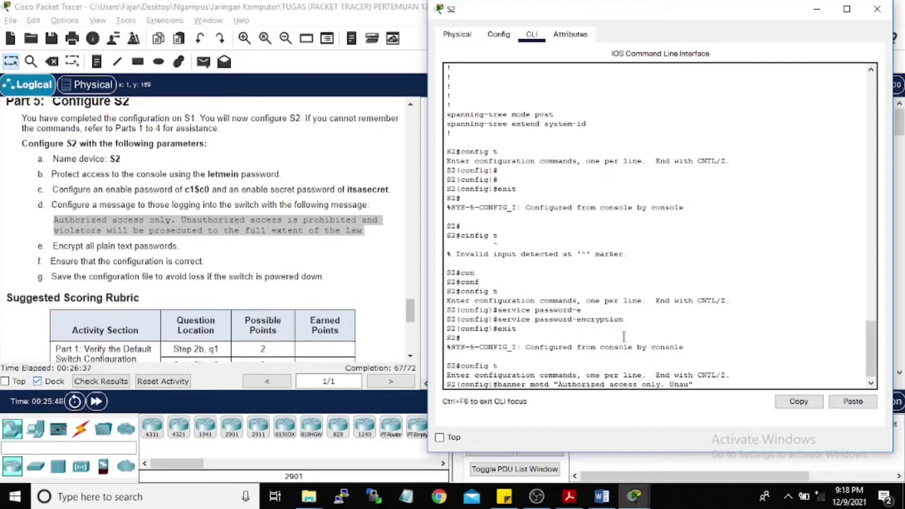
type("rized access is prohibited ")
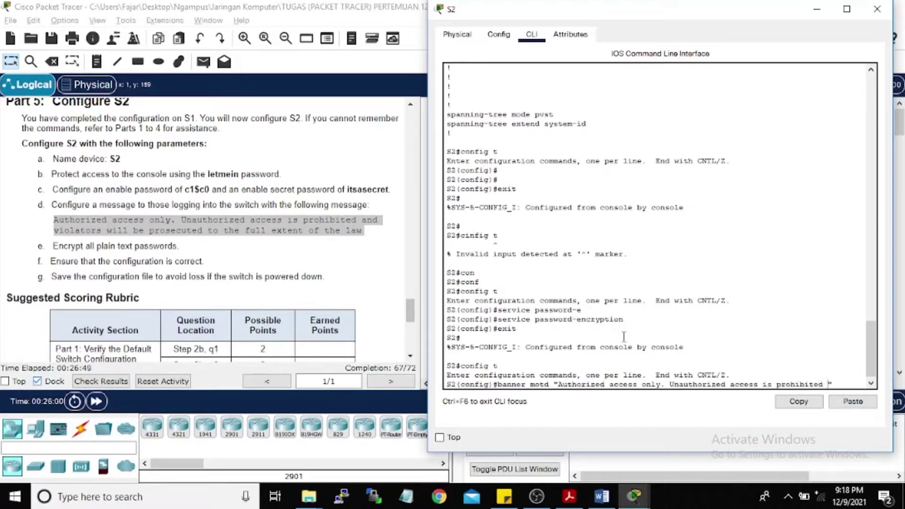
type("nad violators will ")
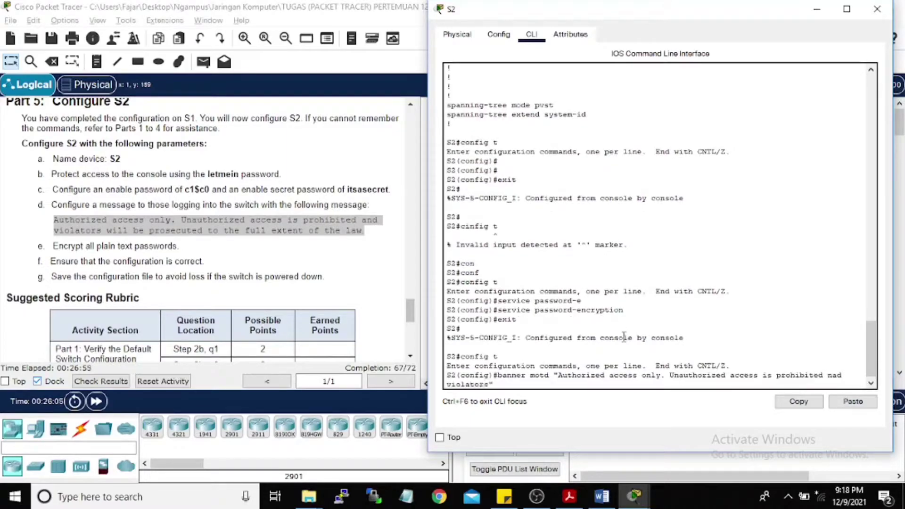
type("be prosecuted ti the f")
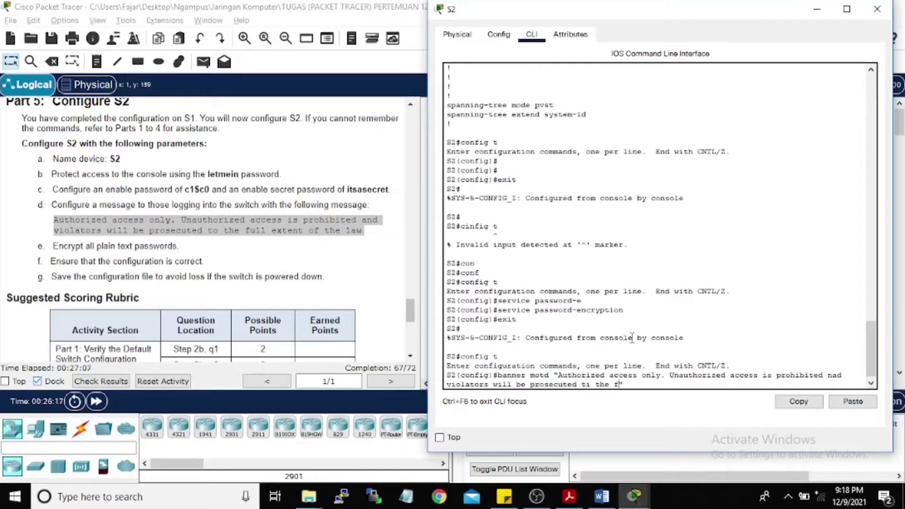
type("ull extent of the law")
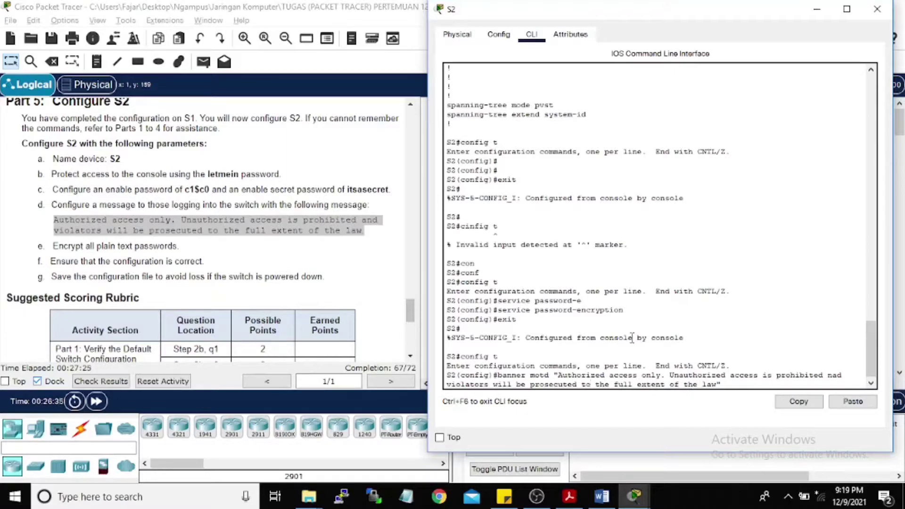
key("BackSpace")
key("BackSpace")
key("BackSpace")
type("and")
key("Return")
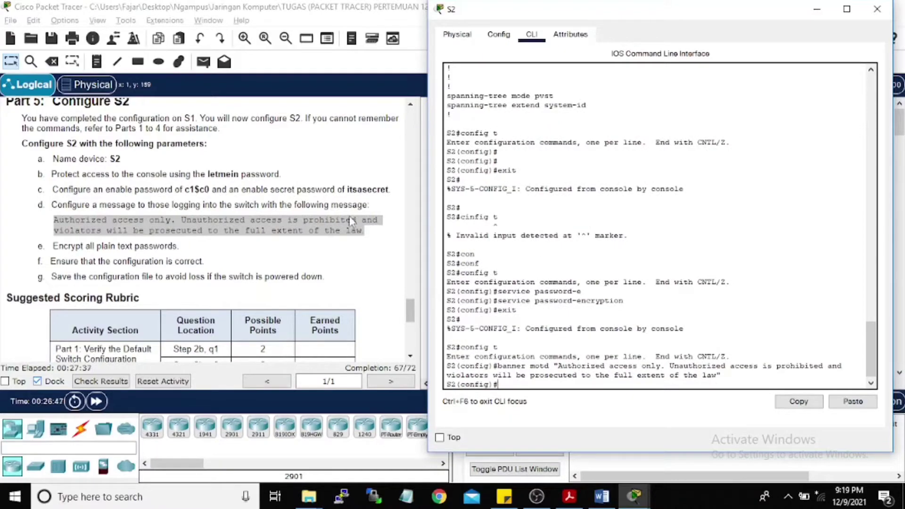
scroll(75, 201, "up", 5)
scroll(75, 202, "up", 2)
Step: Leave configuration mode and copy running-config to startup-config on S2
type("exit")
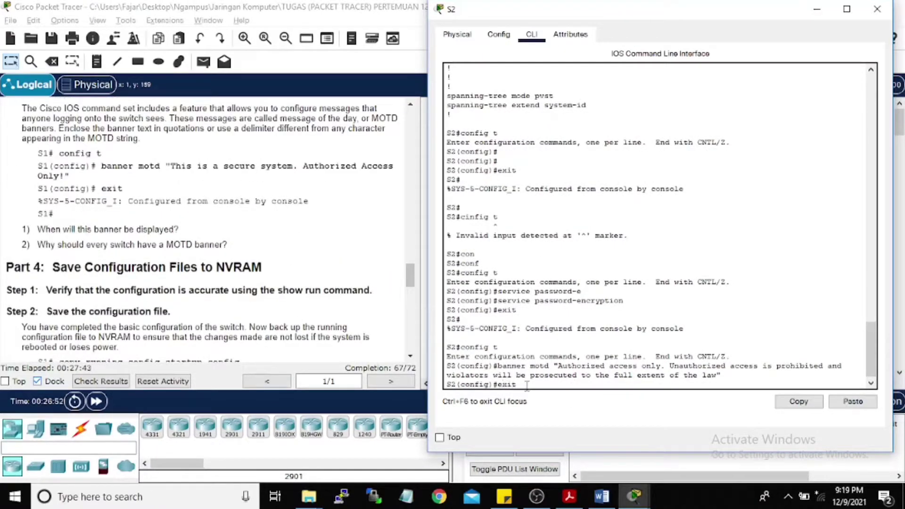
key("Return")
key("Return")
scroll(207, 260, "down", 8)
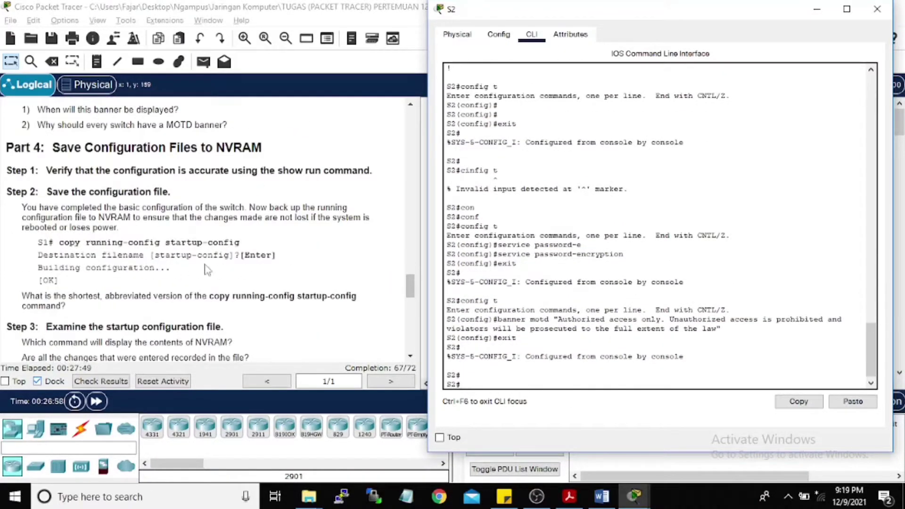
scroll(208, 260, "up", 5)
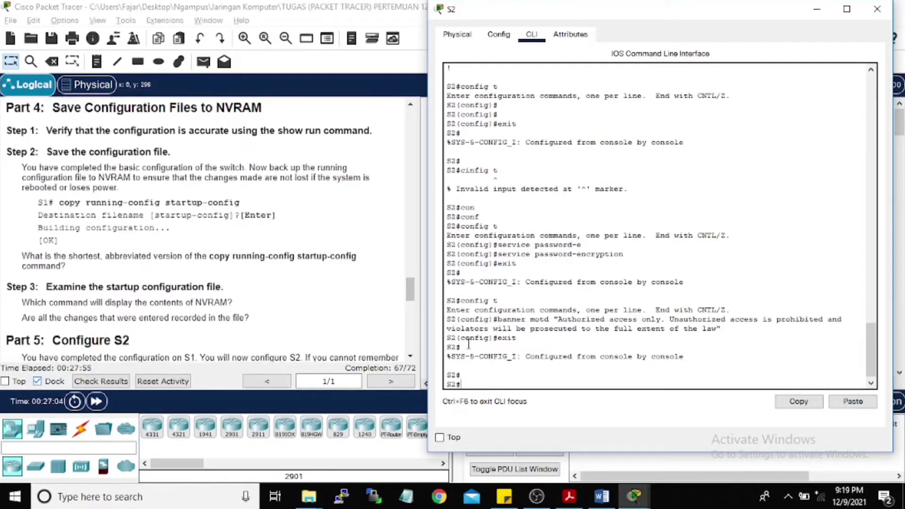
scroll(205, 280, "down", 6)
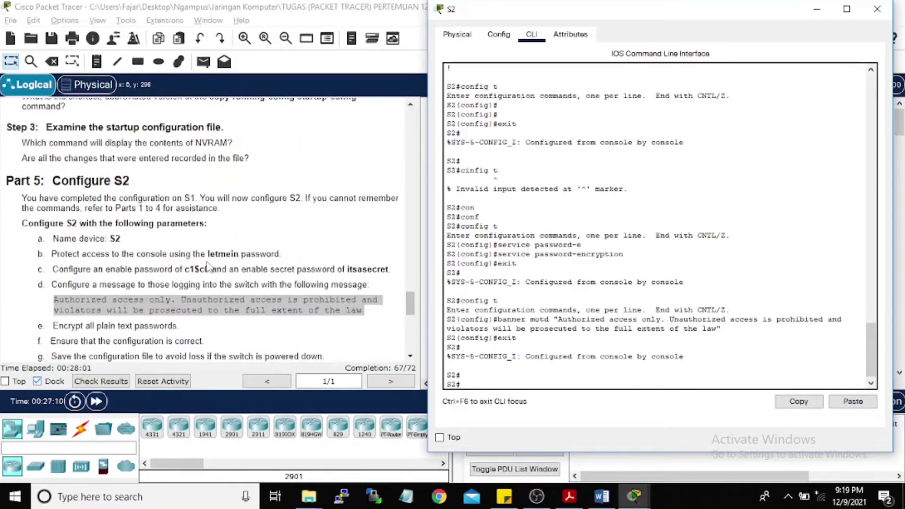
scroll(200, 295, "up", 2)
scroll(199, 285, "up", 3)
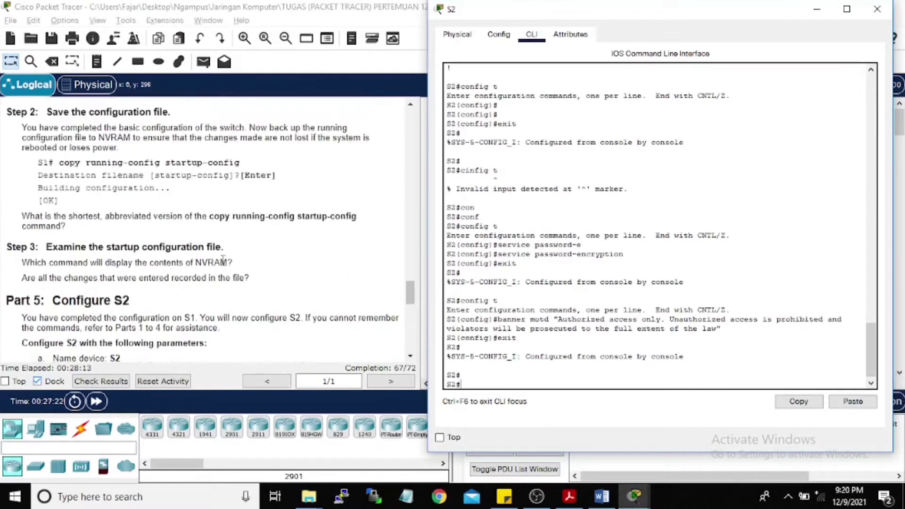
type("co")
type("copy")
type(" running")
type("-config start")
key("Tab")
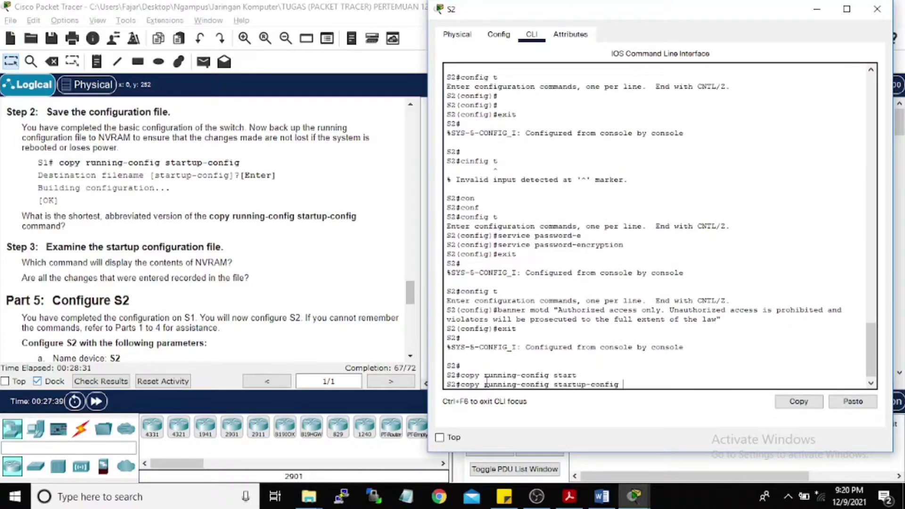
key("Return")
key("Return")
Step: Review the save output and exit S2's console session to show the banner
scroll(160, 255, "down", 5)
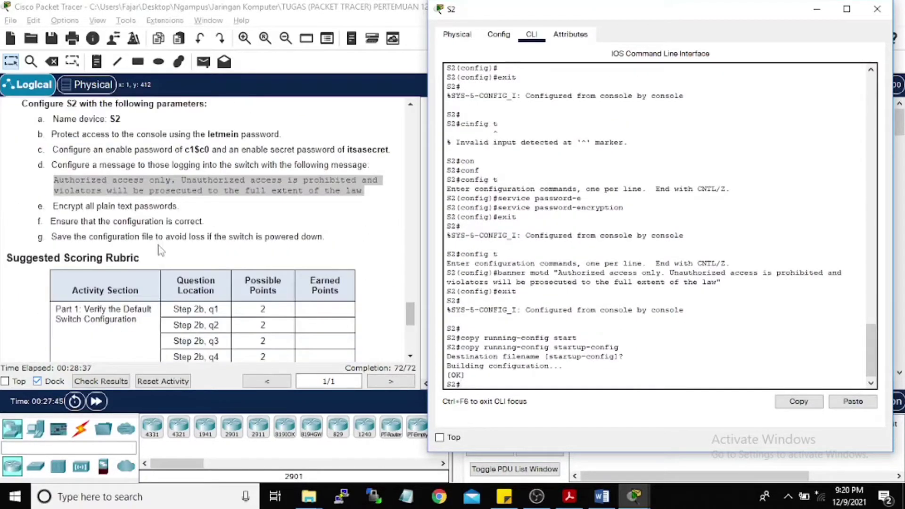
scroll(161, 235, "up", 12)
scroll(158, 222, "up", 1)
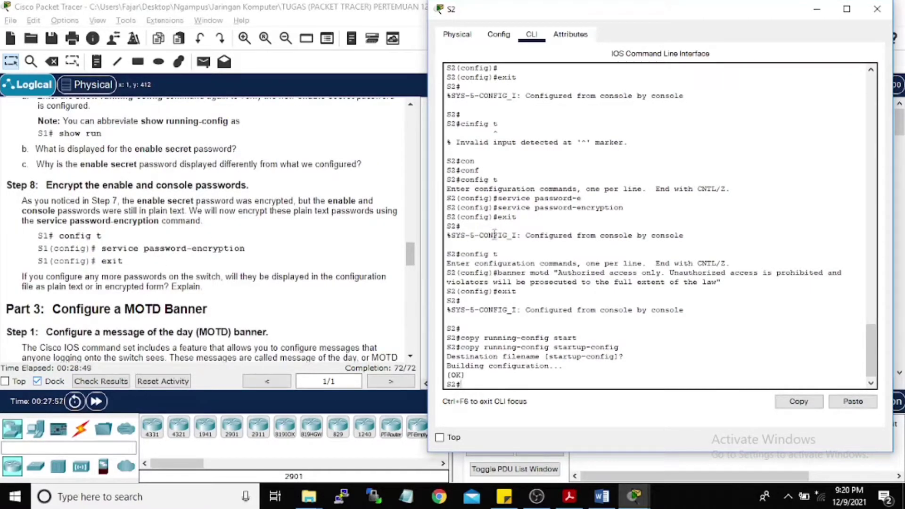
scroll(494, 234, "up", 1)
scroll(166, 259, "down", 15)
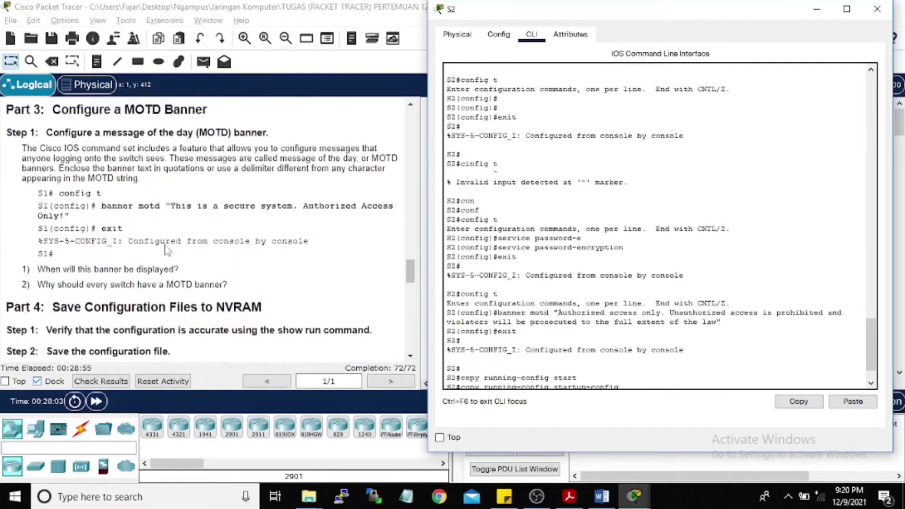
scroll(165, 258, "down", 1)
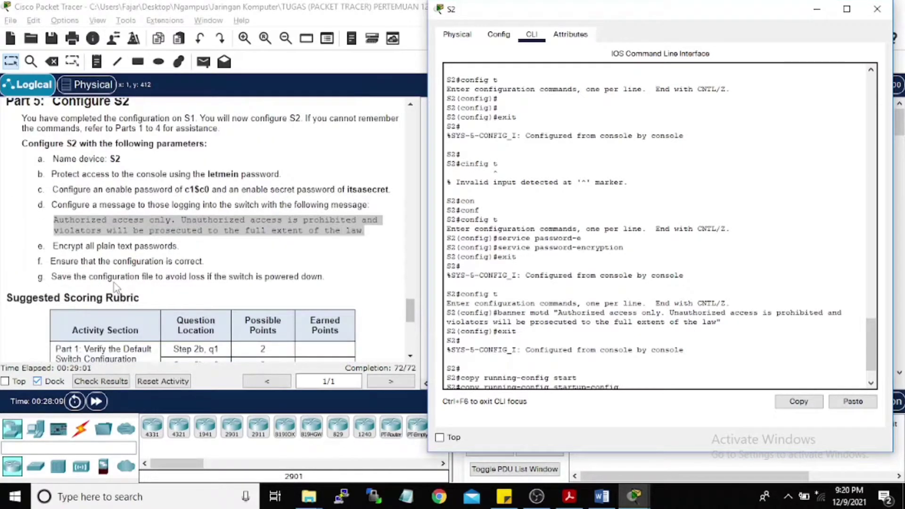
scroll(626, 328, "down", 1)
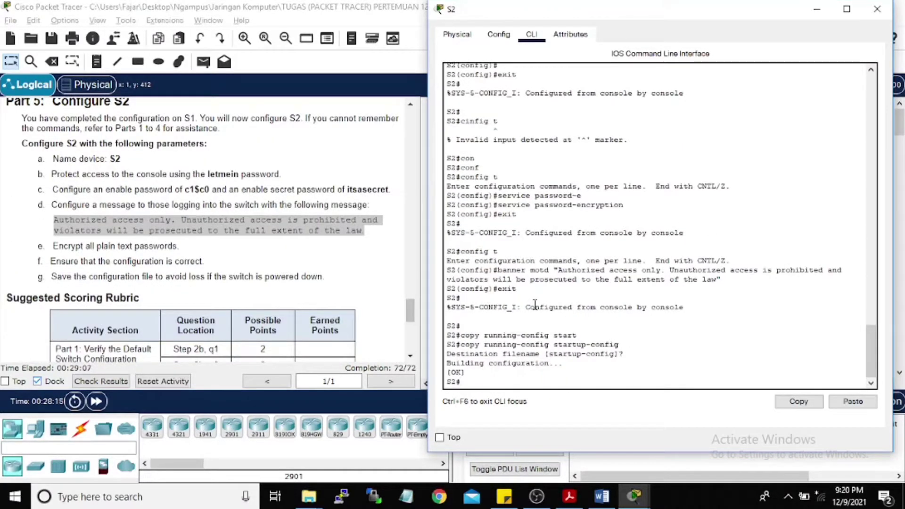
scroll(245, 228, "down", 1)
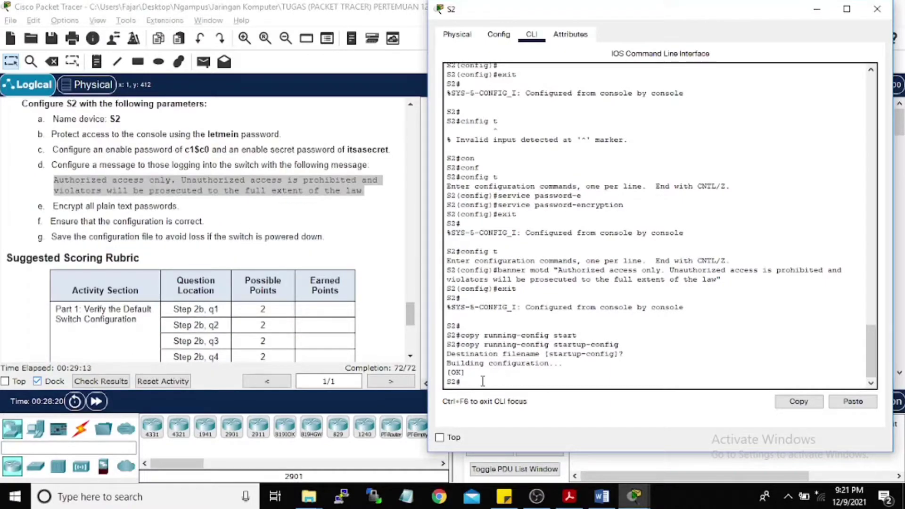
type("exit")
key("Return")
key("Return")
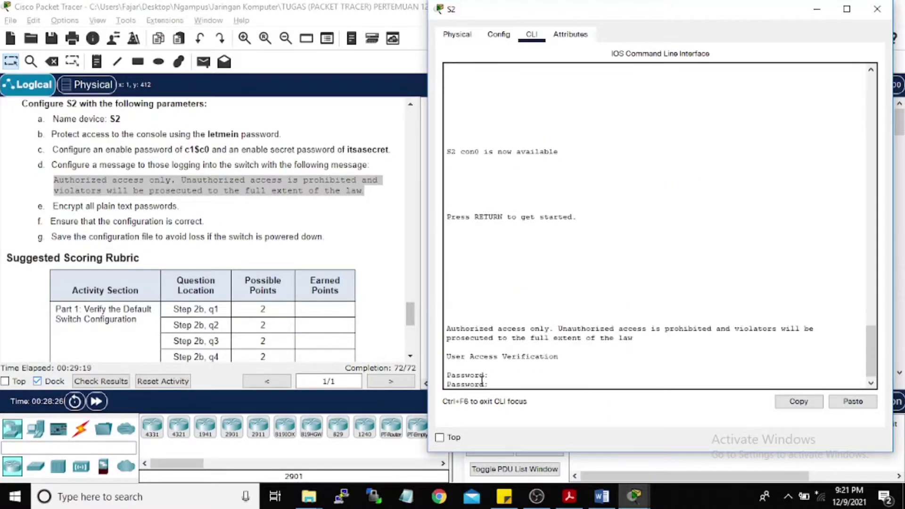
Step: Close the S2 window and open S1's CLI
left_click(457, 34)
left_click(877, 9)
left_click(603, 197)
left_click(324, 39)
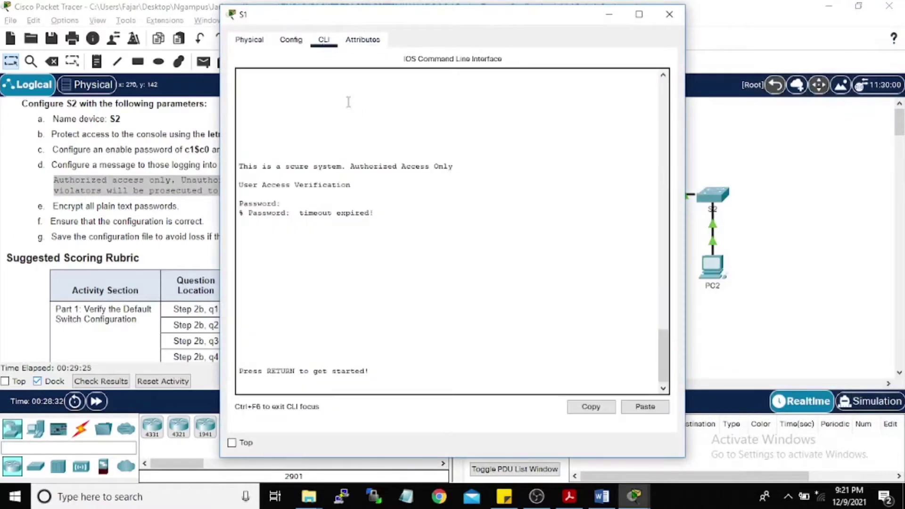
Step: Log in to S1's console with the console password and run config
key("Return")
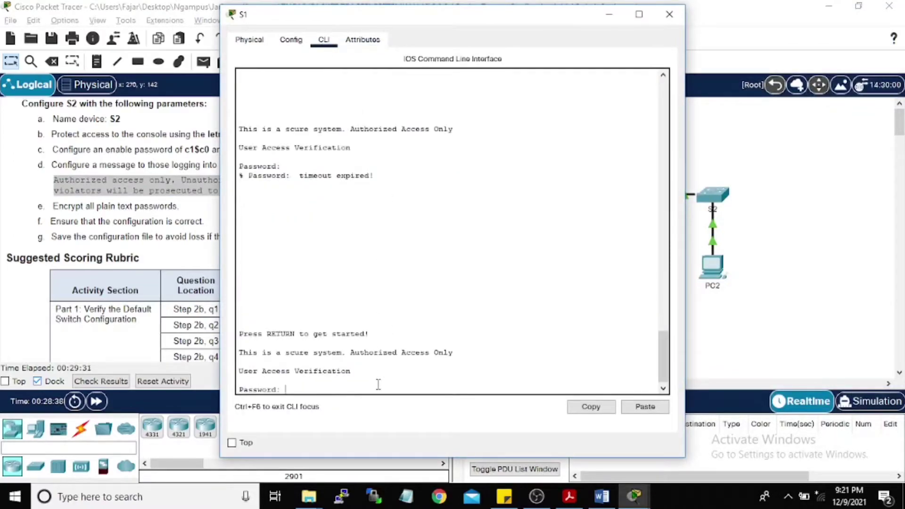
key("Return")
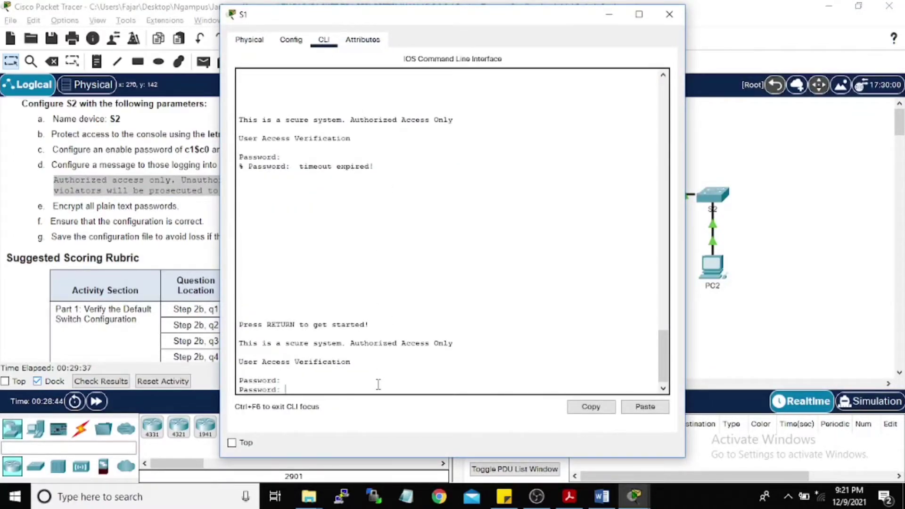
type("letmein")
key("Return")
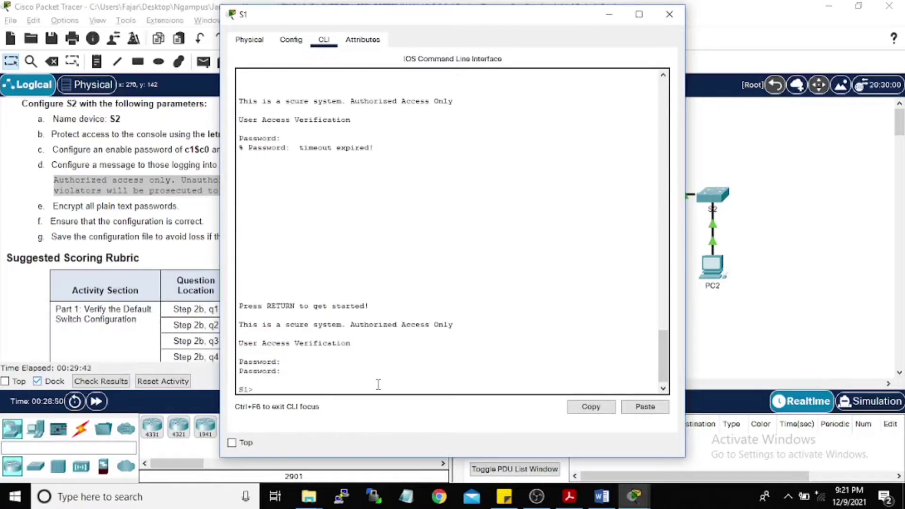
type("config")
key("Return")
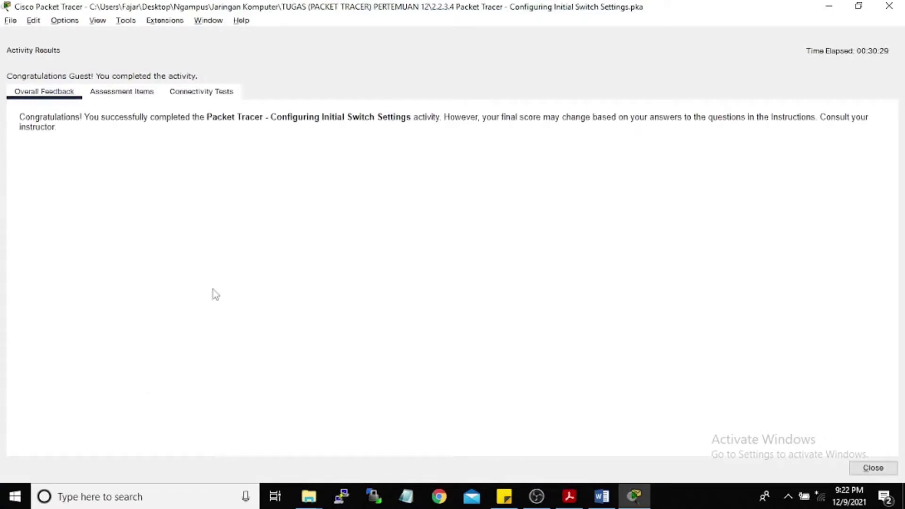
Step: Open the Assessment Items tab to review the switch activity results
left_click(119, 93)
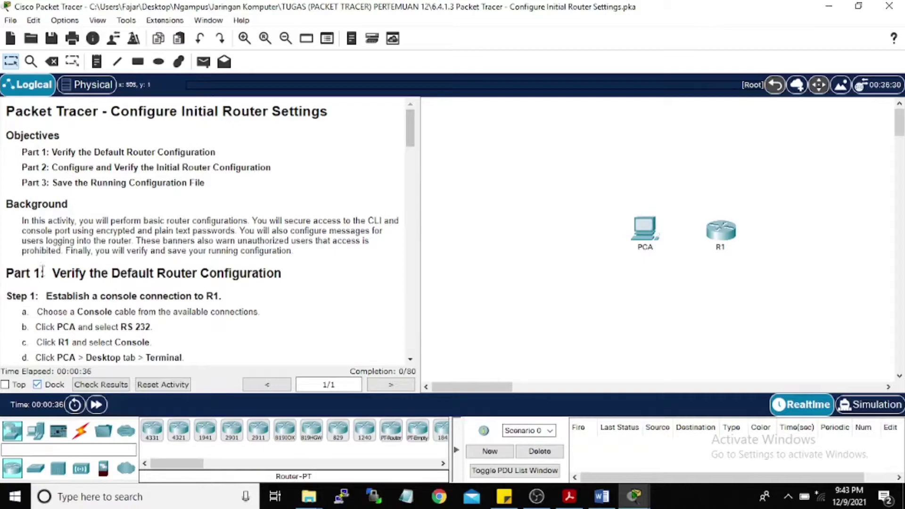
Step: Cable PCA's RS 232 port to R1's Console port with a console cable
scroll(42, 273, "down", 3)
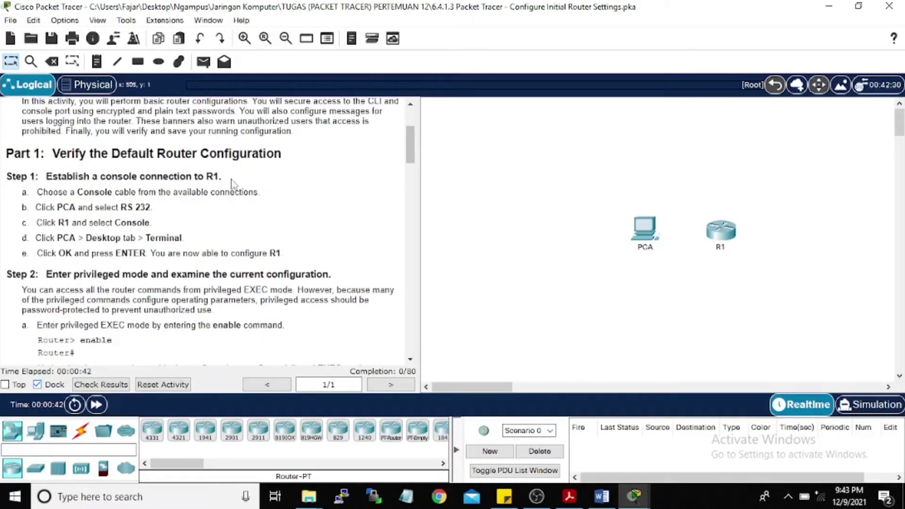
left_click(81, 430)
left_click(178, 430)
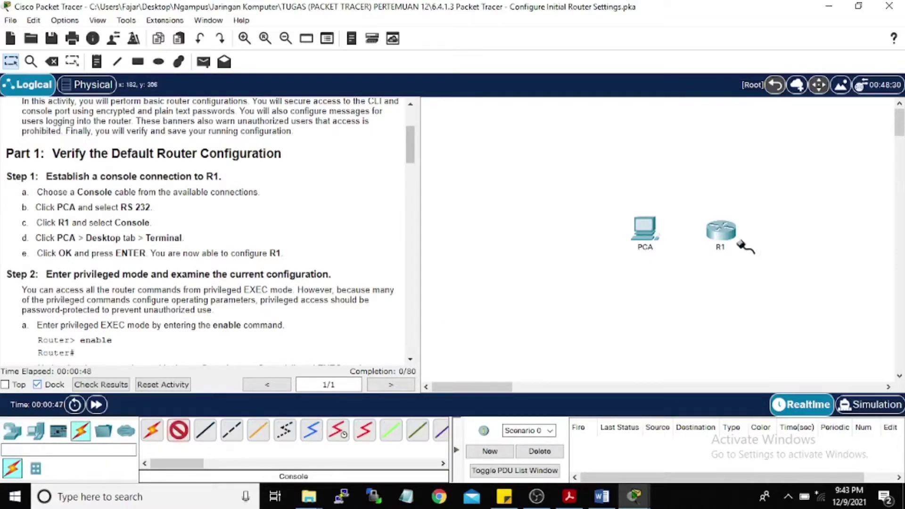
left_click(650, 231)
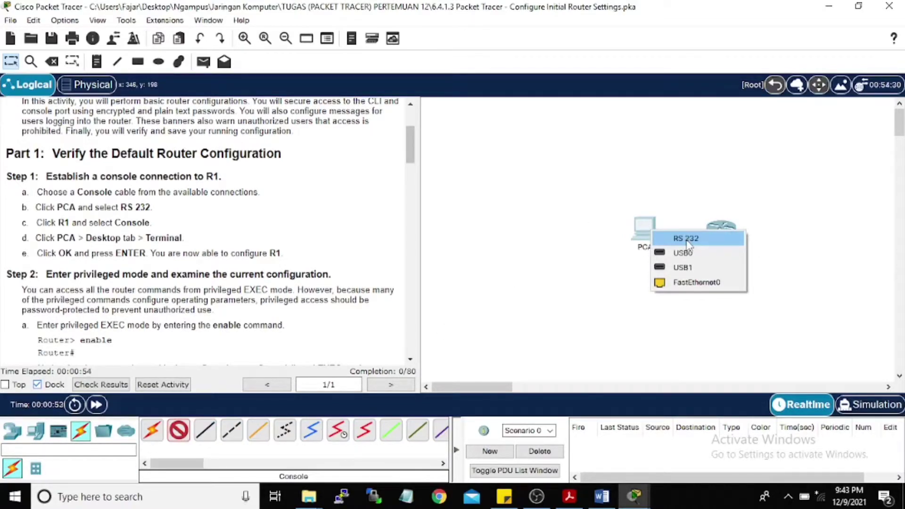
left_click(687, 238)
left_click(720, 230)
left_click(749, 250)
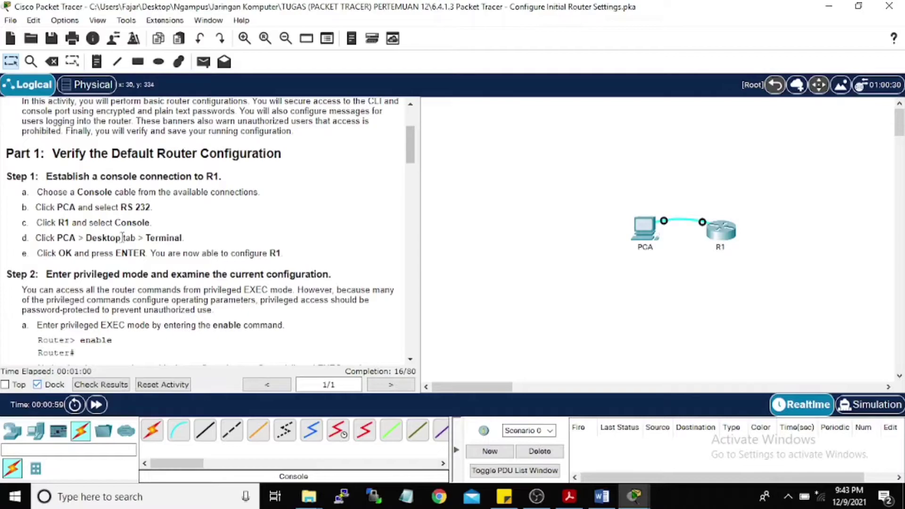
Step: Open PCA's Terminal with default settings and move the PCA window aside
left_click(644, 228)
left_click(332, 39)
left_click(445, 79)
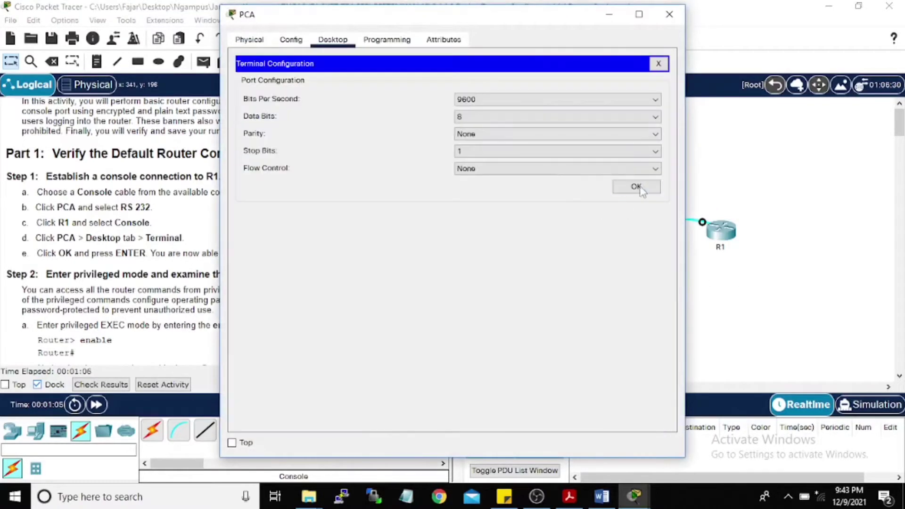
left_click(640, 186)
left_click_drag(422, 15, 631, 22)
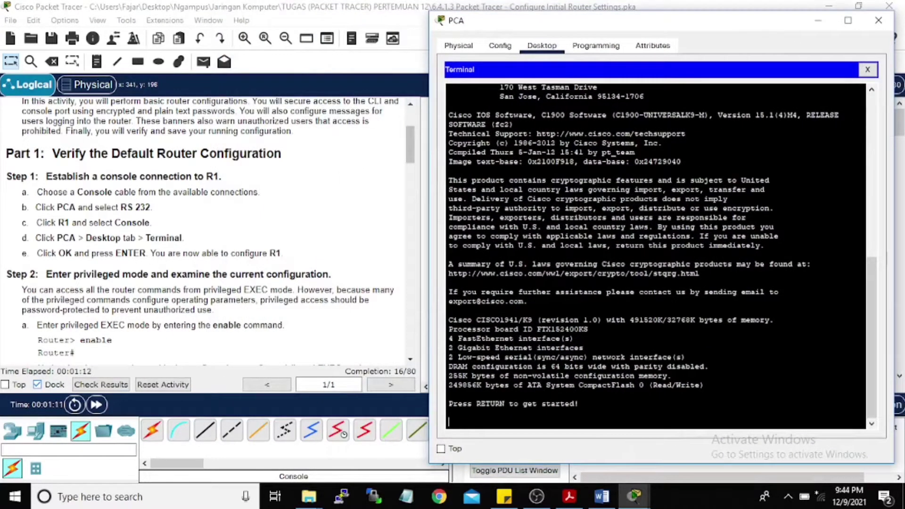
Step: Enter enable mode on the router and page through show running-config
key("Return")
scroll(234, 250, "down", 4)
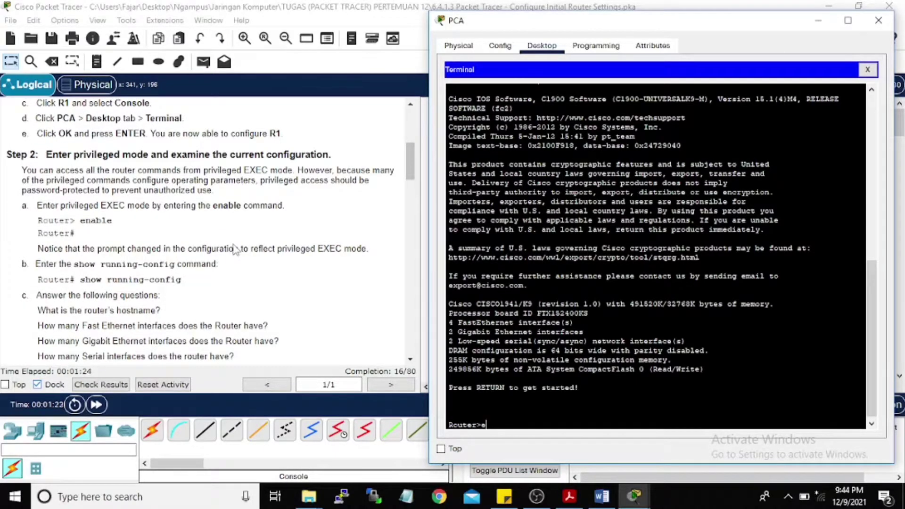
type("n")
key("Tab")
key("Return")
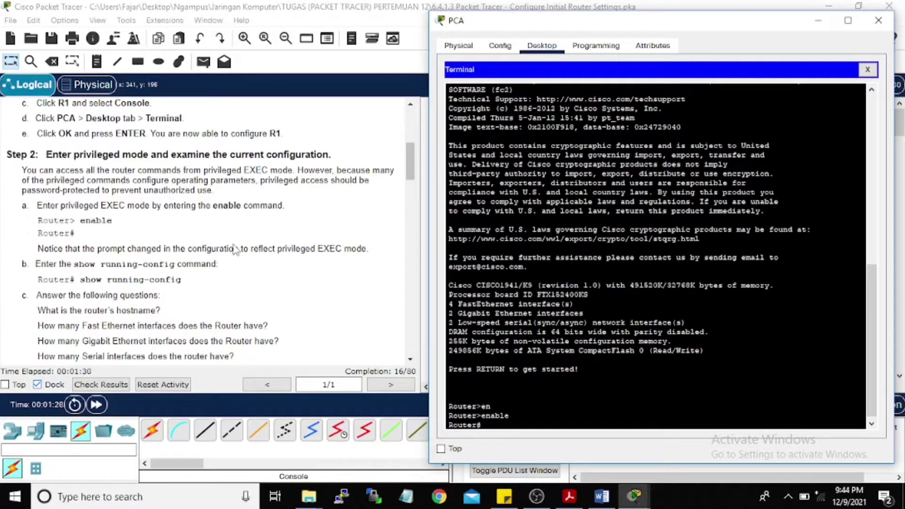
type("show run")
key("Tab")
key("Return")
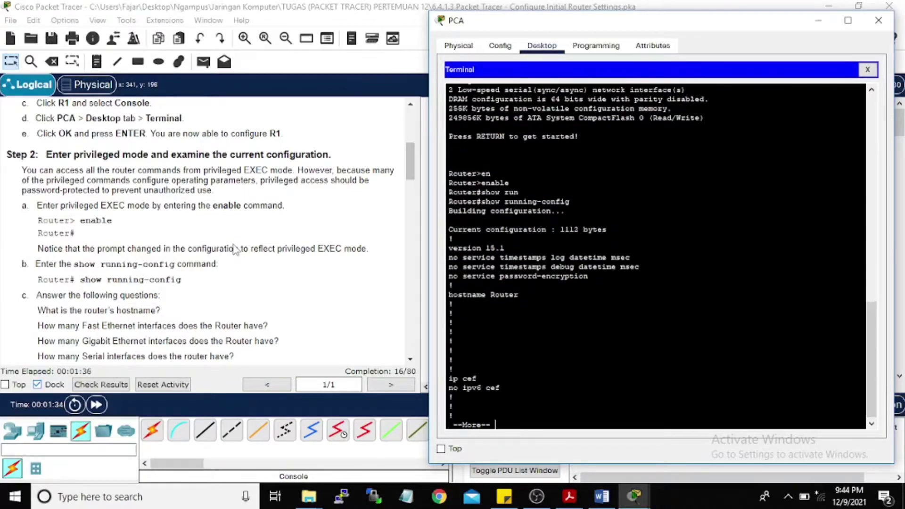
key("Return")
key("Return")
key("Return")
key("Return")
key("Return")
key("Return")
key("Return")
key("Return")
key("Return")
key("Return")
key("Return")
key("Return")
key("Return")
key("Return")
key("Return")
key("Return")
key("Return")
key("Return")
key("Return")
key("Return")
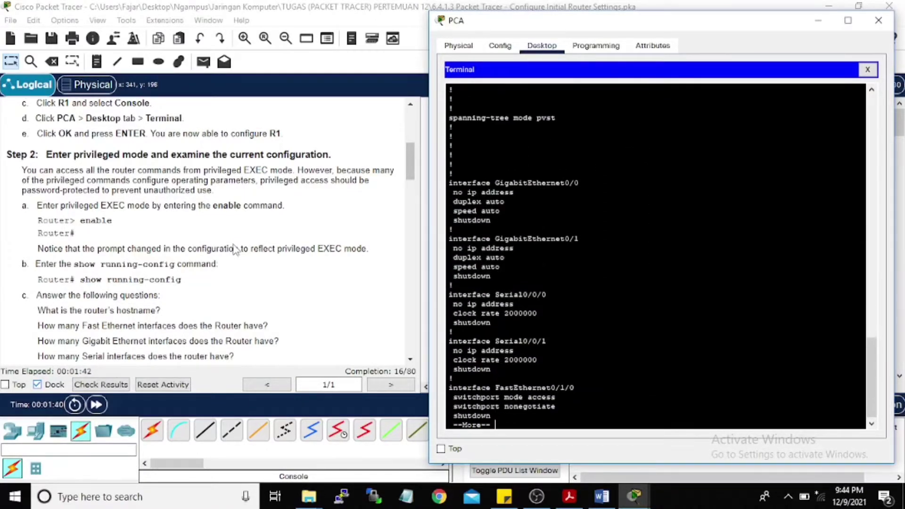
key("Return")
key("Return")
key("Return")
key("Return")
key("Return")
key("Return")
key("Return")
key("Return")
key("Return")
key("Return")
key("Return")
key("Return")
key("Return")
key("Return")
key("Return")
key("Return")
key("Return")
key("Return")
key("Return")
key("Return")
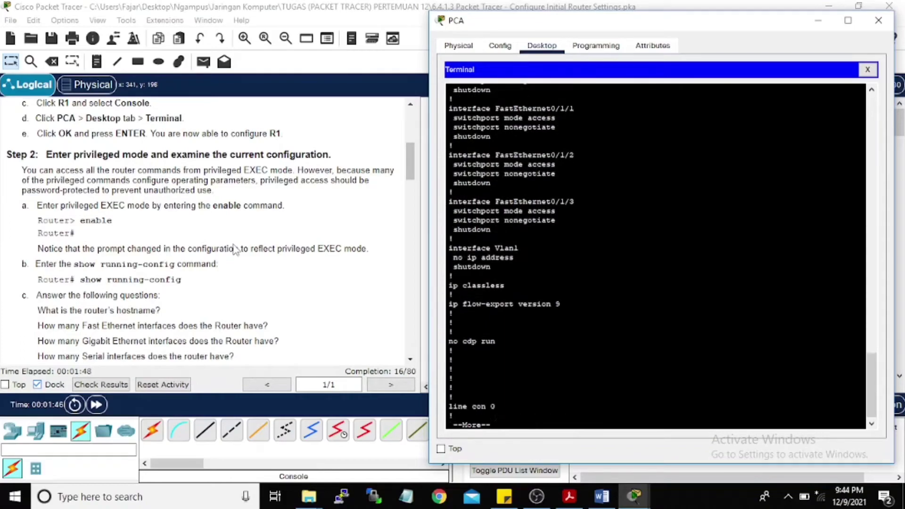
key("Return")
scroll(97, 353, "down", 1)
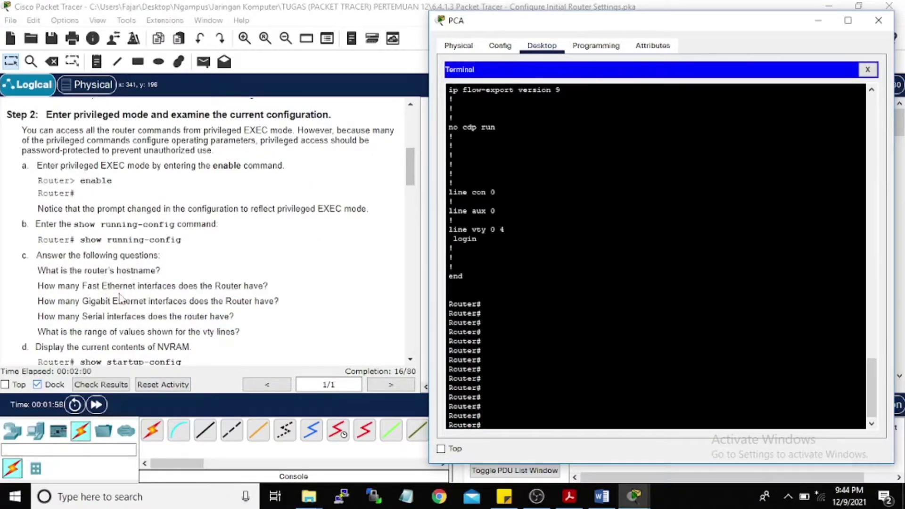
scroll(518, 296, "up", 7)
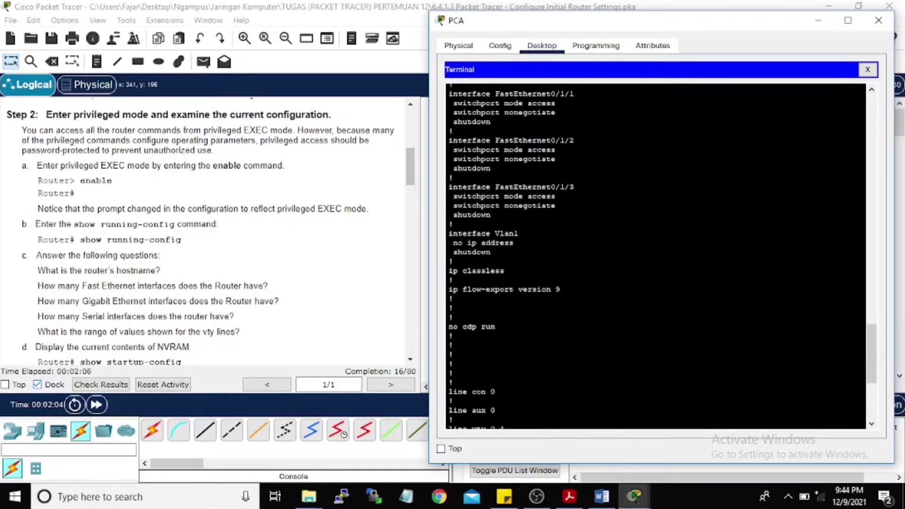
scroll(518, 296, "up", 11)
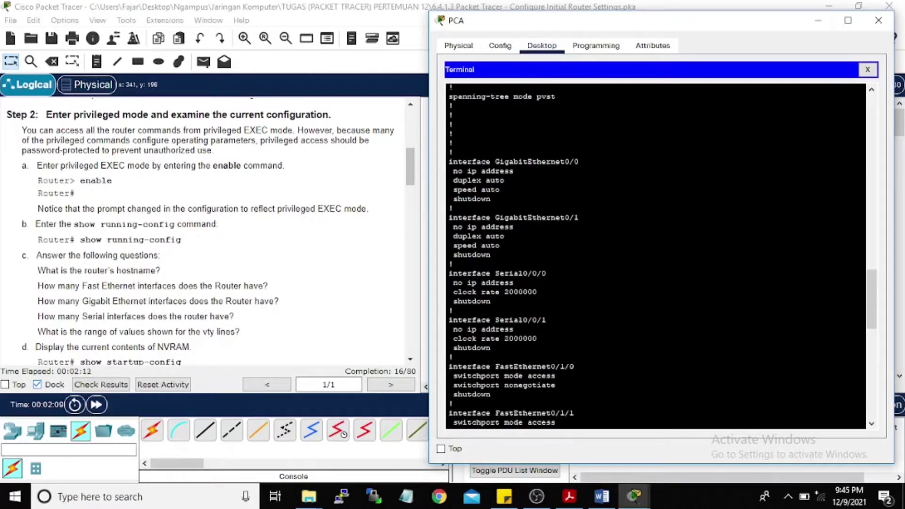
scroll(518, 297, "up", 1)
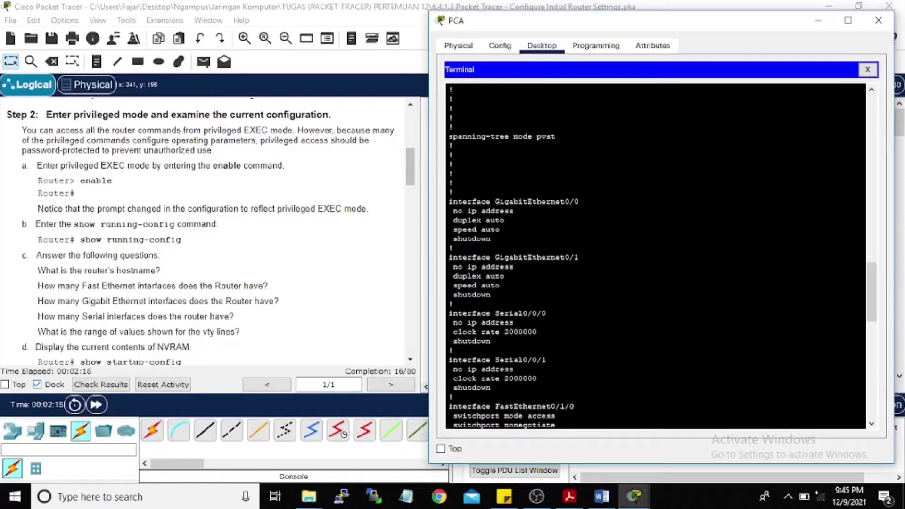
scroll(250, 231, "down", 3)
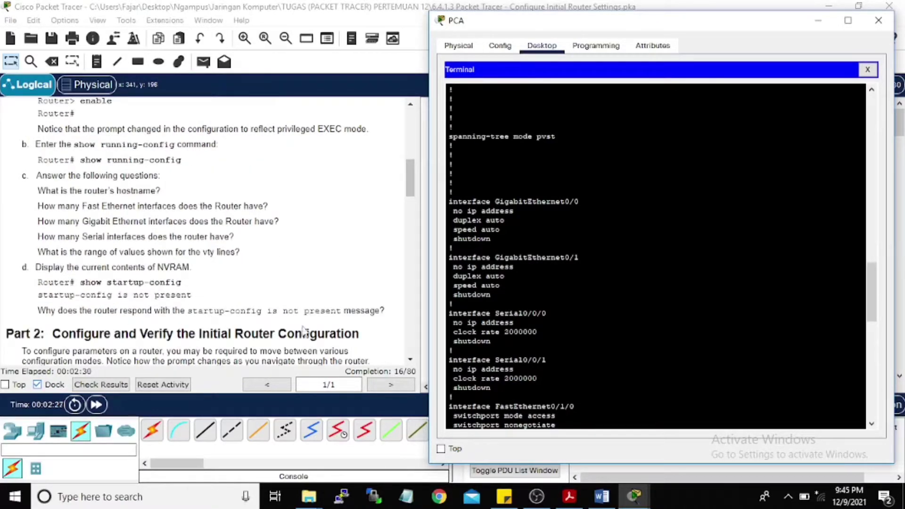
Step: Run show startup-config to confirm no startup-config is present
type("sho")
key("Tab")
type("start")
key("Tab")
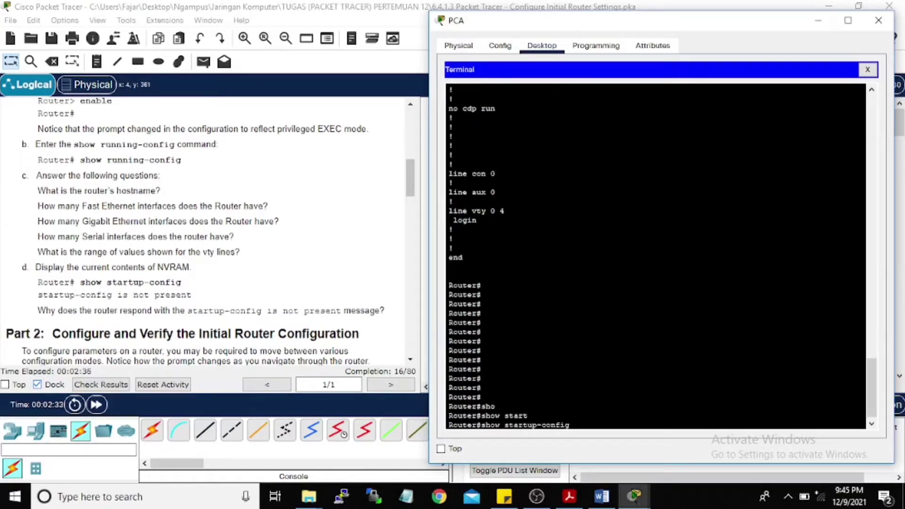
key("Return")
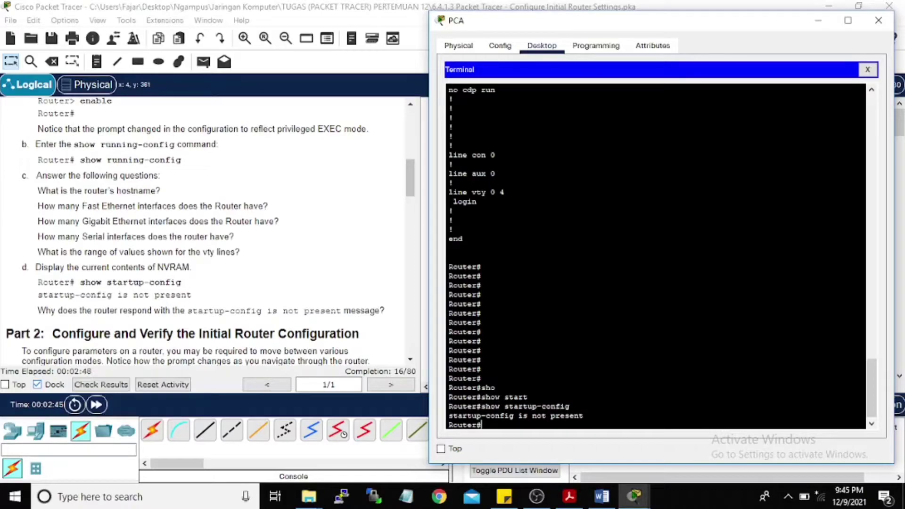
key("Return")
scroll(206, 263, "down", 3)
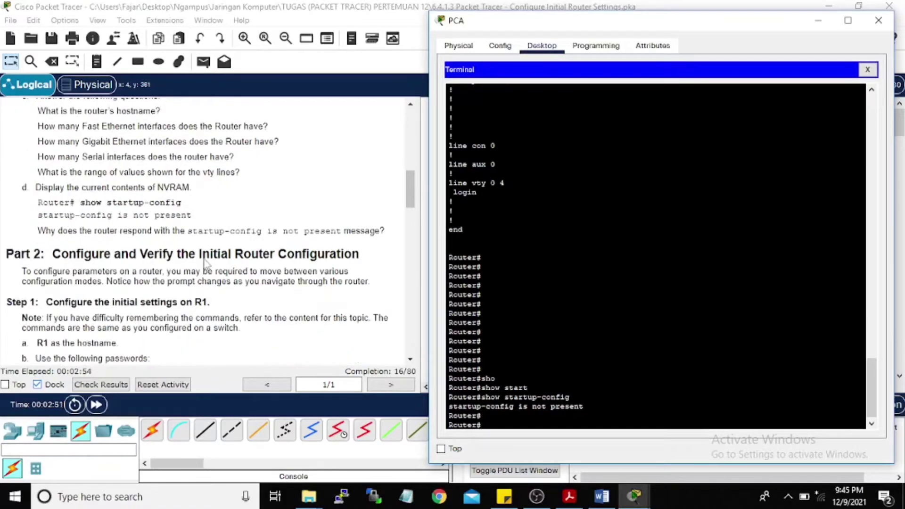
scroll(206, 264, "down", 4)
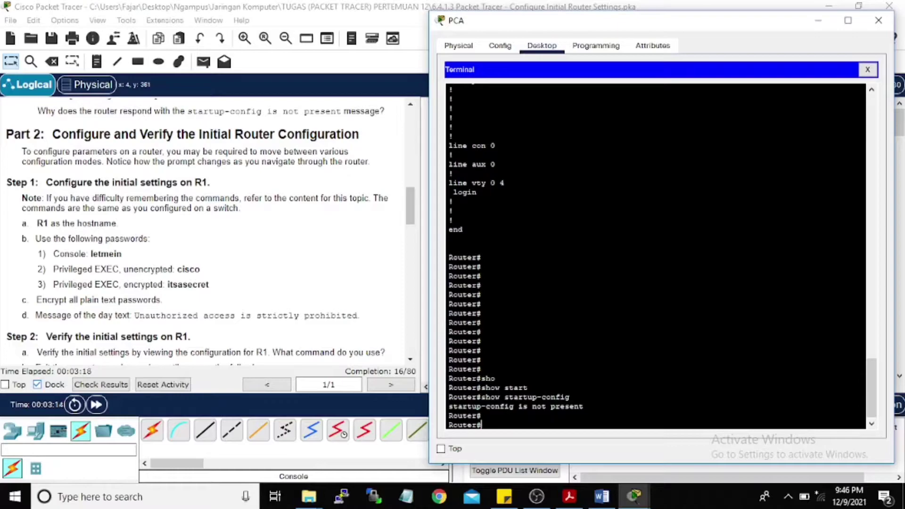
Step: Submit the hostname R1 attempt, exit, and return to privileged EXEC with enable
type("ame R1")
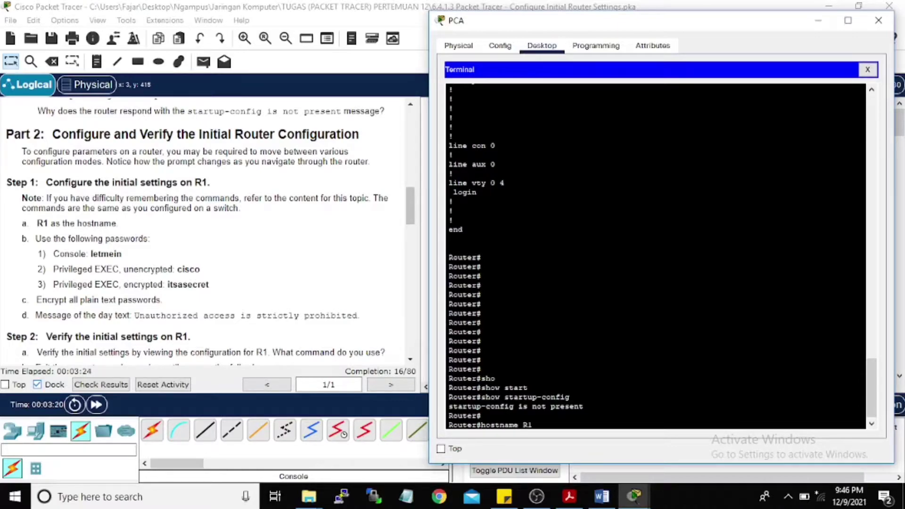
key("Return")
type("exi")
type("t")
key("Return")
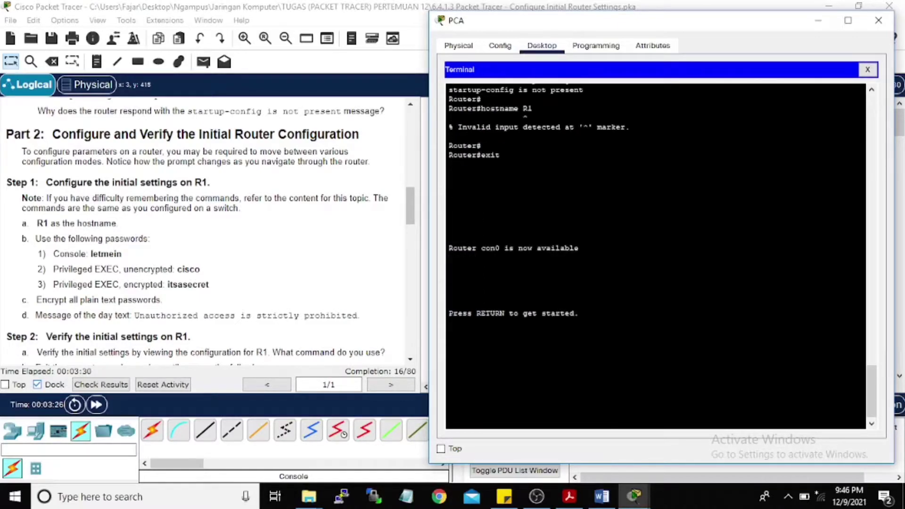
key("Return")
key("Return")
key("Return")
type("conf")
key("Tab")
type("ig")
key("Tab")
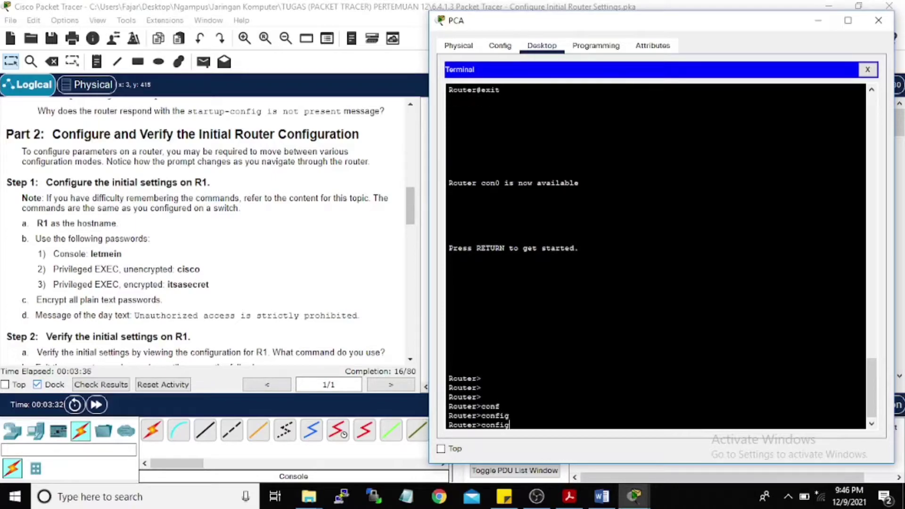
type("ter")
key("Tab")
key("BackSpace")
key("BackSpace")
key("BackSpace")
key("BackSpace")
key("BackSpace")
key("BackSpace")
key("BackSpace")
key("BackSpace")
key("BackSpace")
key("BackSpace")
type("en")
key("Tab")
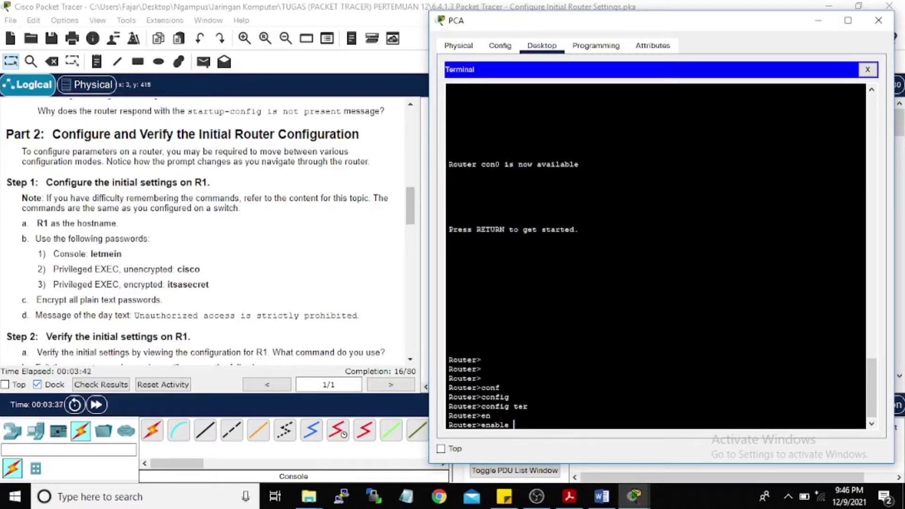
key("Return")
Step: Enter configure terminal and set the router hostname to R1
type("conf")
key("Tab")
type("t")
key("Return")
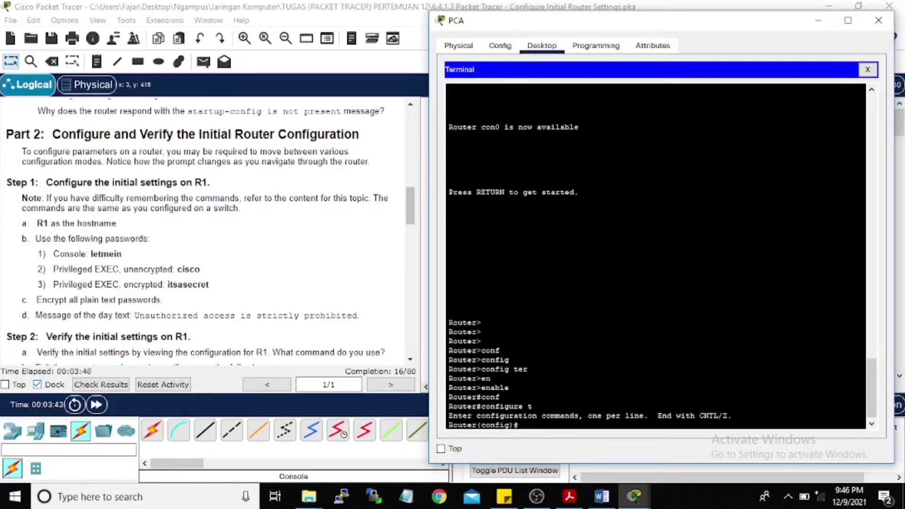
type("g")
key("BackSpace")
type("hostname R1")
key("Return")
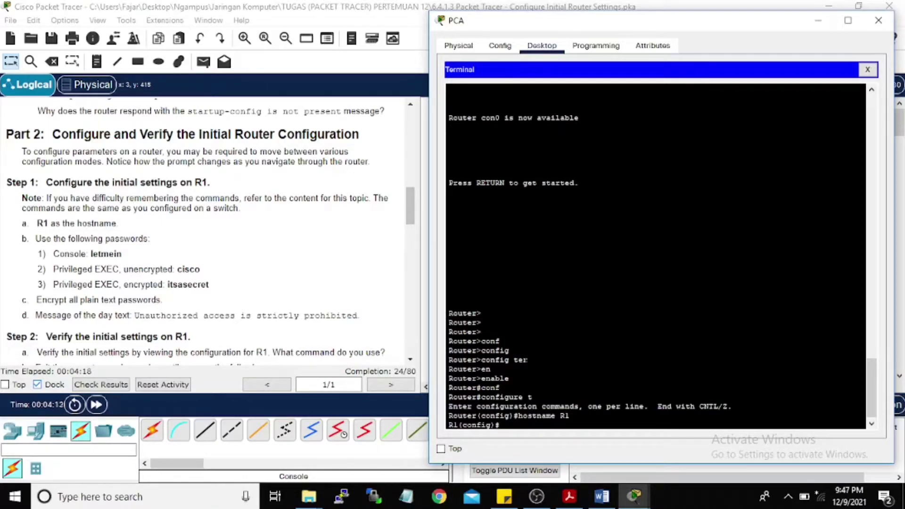
Step: Start a password command, then bring up the open File Explorer windows
key("Return")
key("Return")
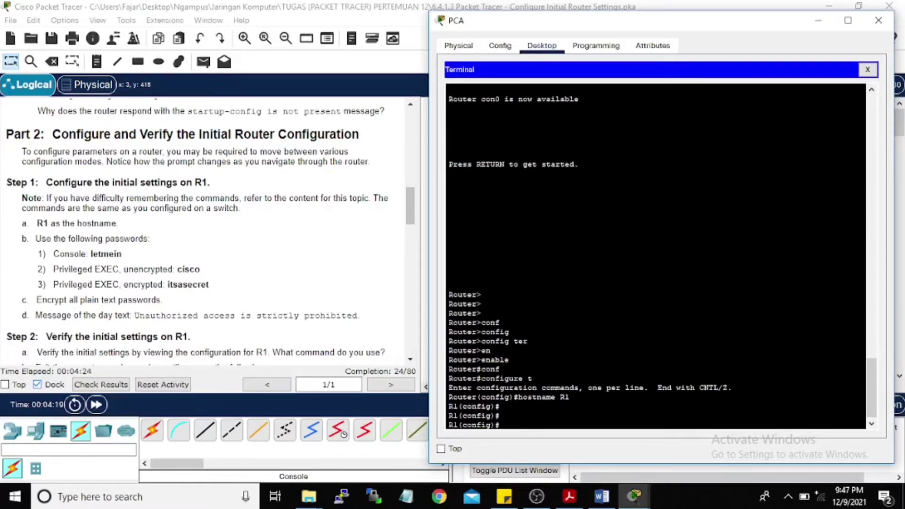
type("pass")
key("Tab")
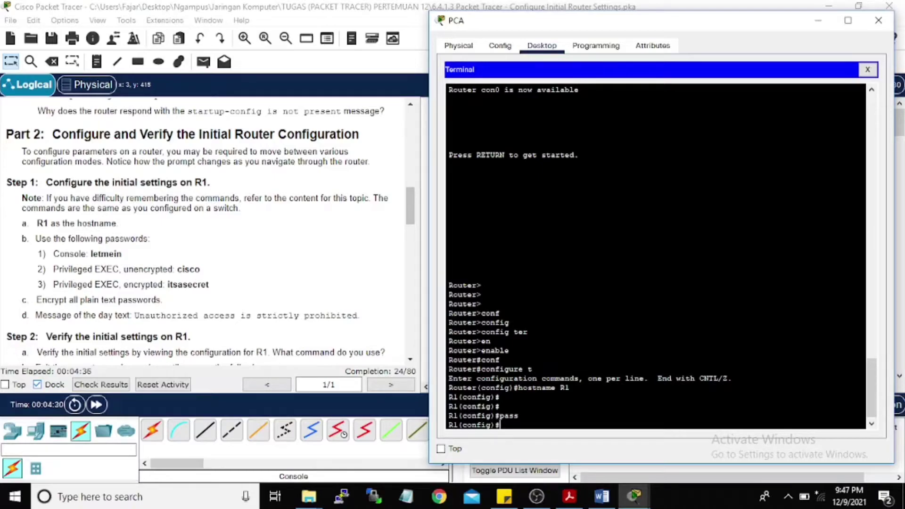
left_click(309, 496)
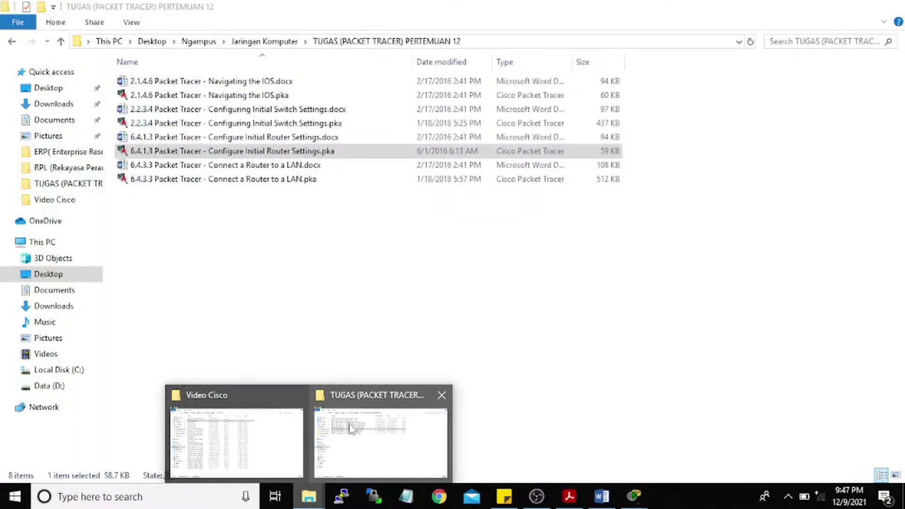
Step: Open 2.2.3.4 Configuring Initial Switch Settings.docx from the TUGAS folder
left_click(350, 429)
double_click(263, 109)
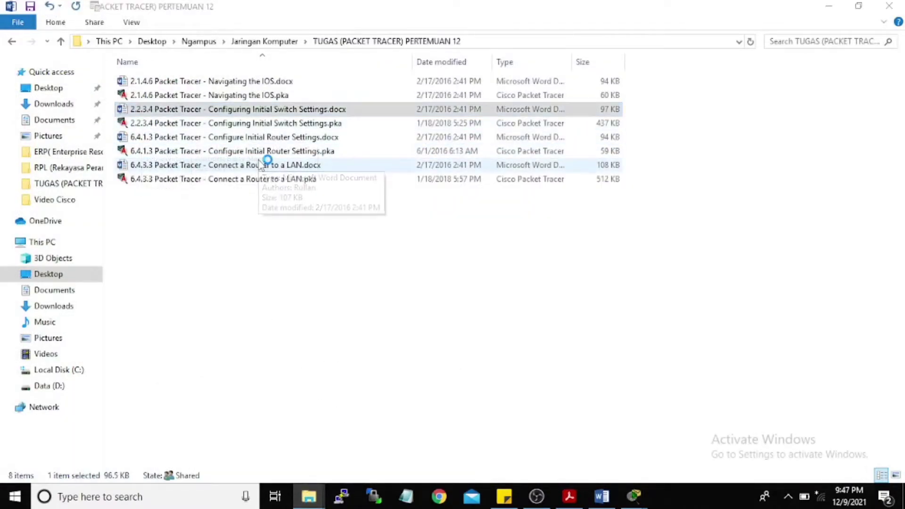
scroll(400, 316, "down", 6)
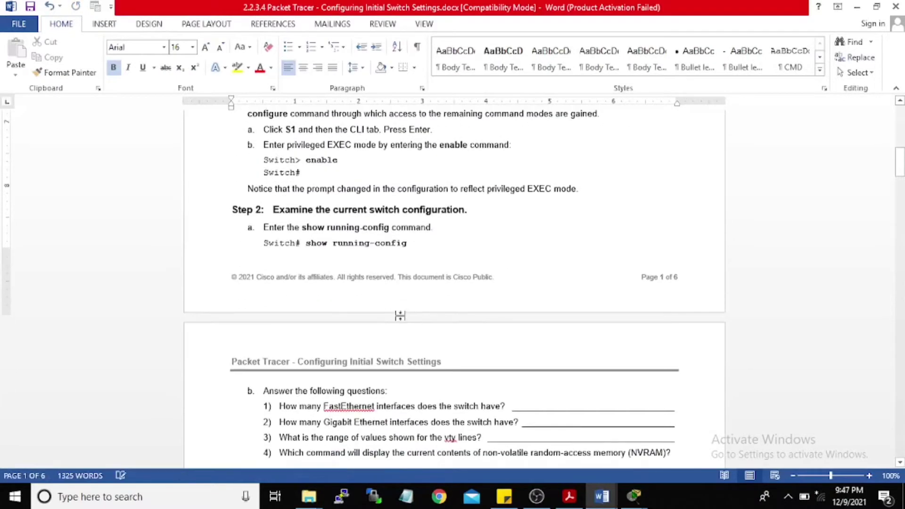
scroll(399, 315, "down", 15)
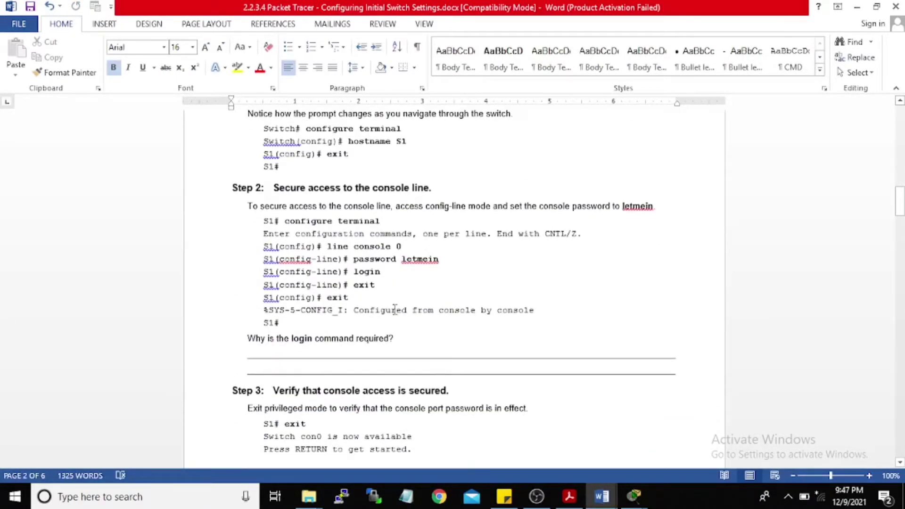
Step: Minimize the other Word and Explorer windows and drag the switch guide left
left_click(857, 8)
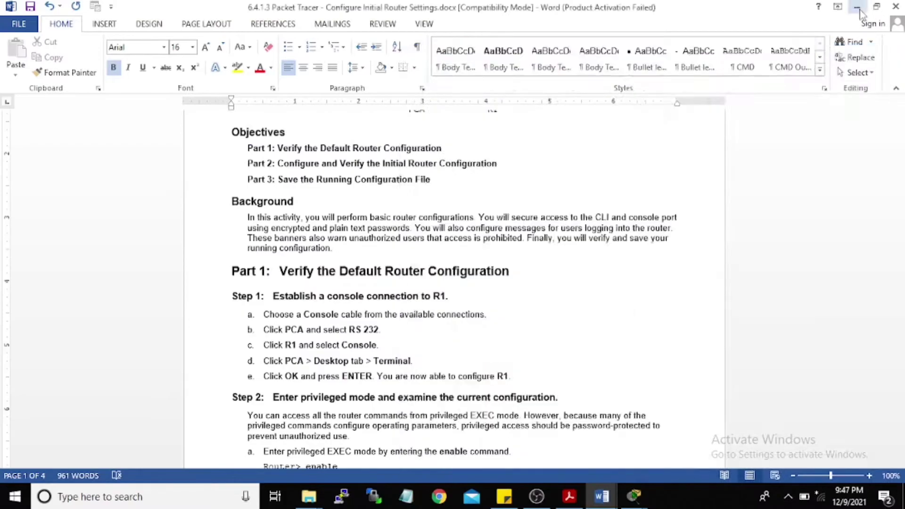
left_click(858, 8)
left_click(829, 7)
left_click_drag(648, 57, 312, 18)
Step: Leave configuration mode on R1 and re-enter global configuration with configure terminal
key("Return")
key("Return")
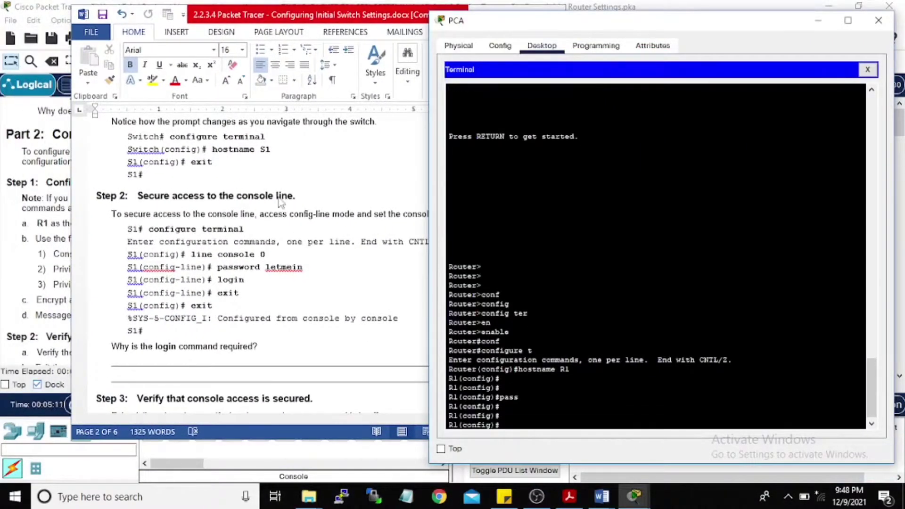
type("exit")
key("Return")
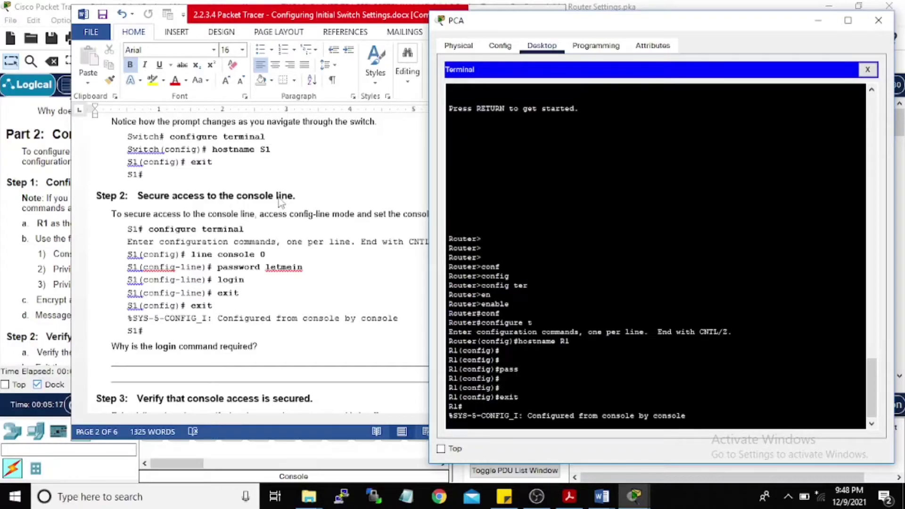
type("config")
key("Tab")
type("term")
key("Tab")
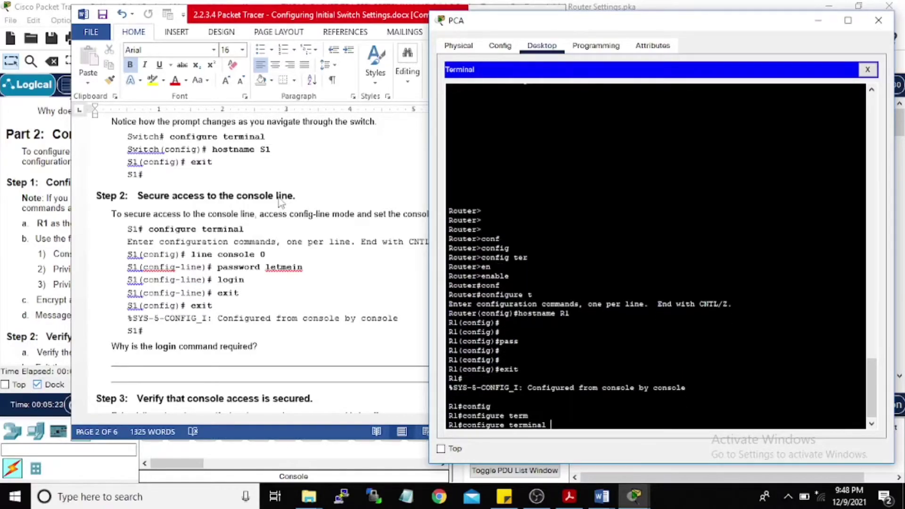
key("Return")
Step: Give R1's line console 0 the lab's console password, require login, and exit line configuration
type("line console 0")
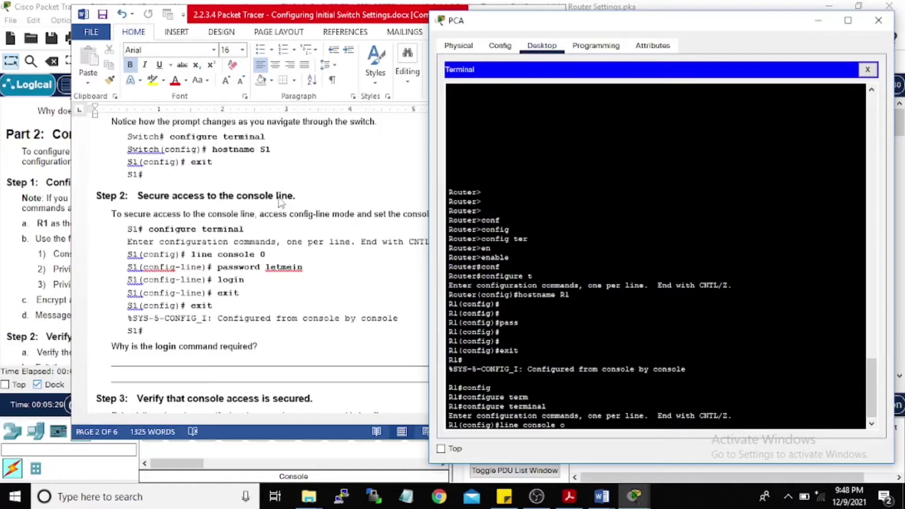
key("Return")
type("passw")
key("Tab")
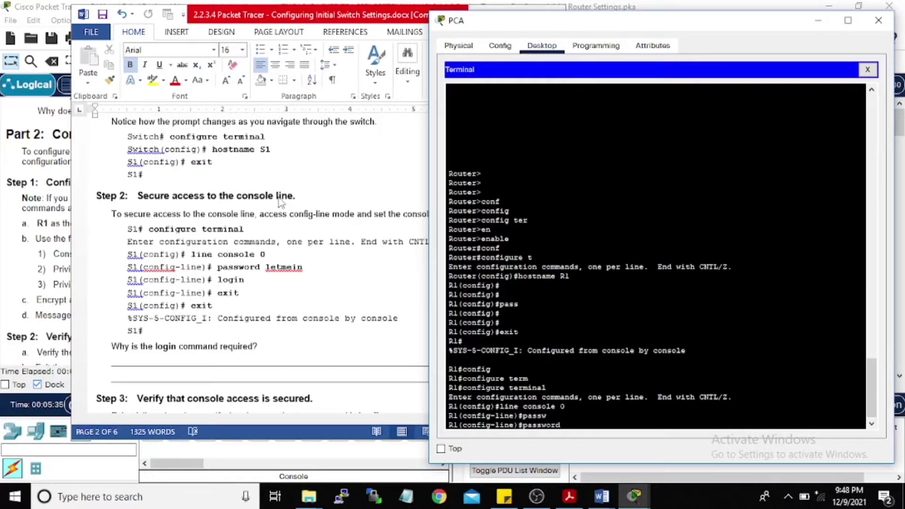
type("letmein")
key("Return")
type("login")
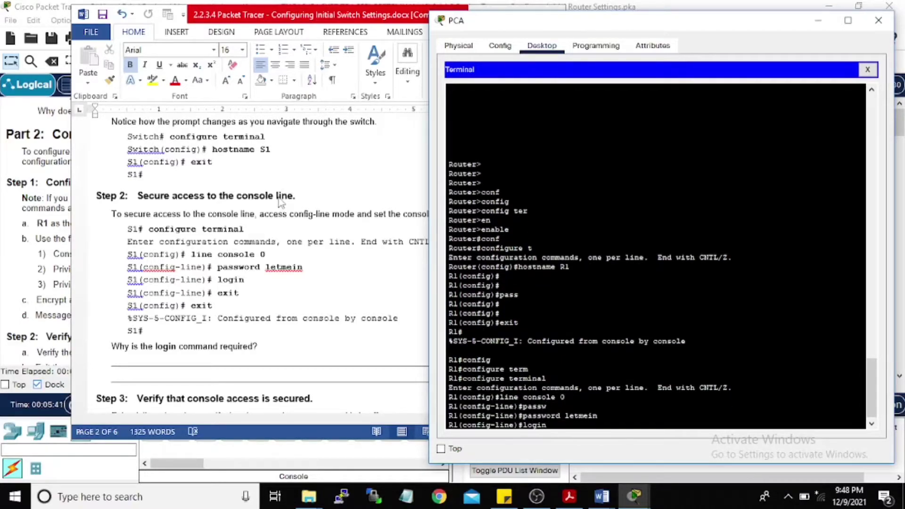
key("Return")
type("exit")
key("Return")
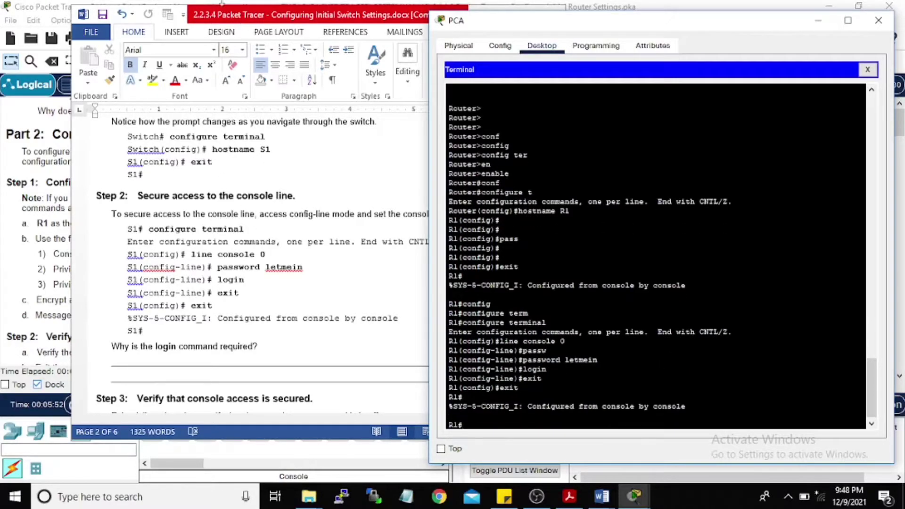
left_click_drag(240, 18, 245, 18)
left_click(526, 19)
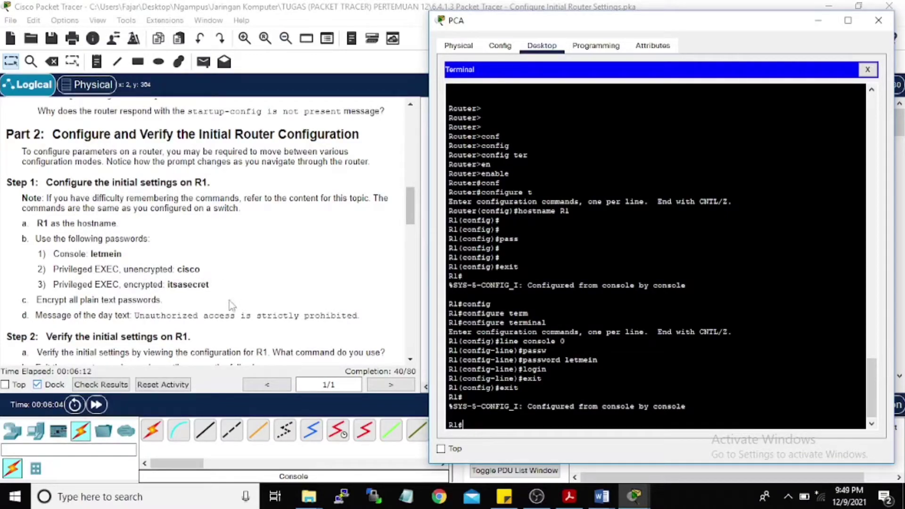
Step: Scroll through the switch settings guide to review its next steps
scroll(77, 267, "down", 1)
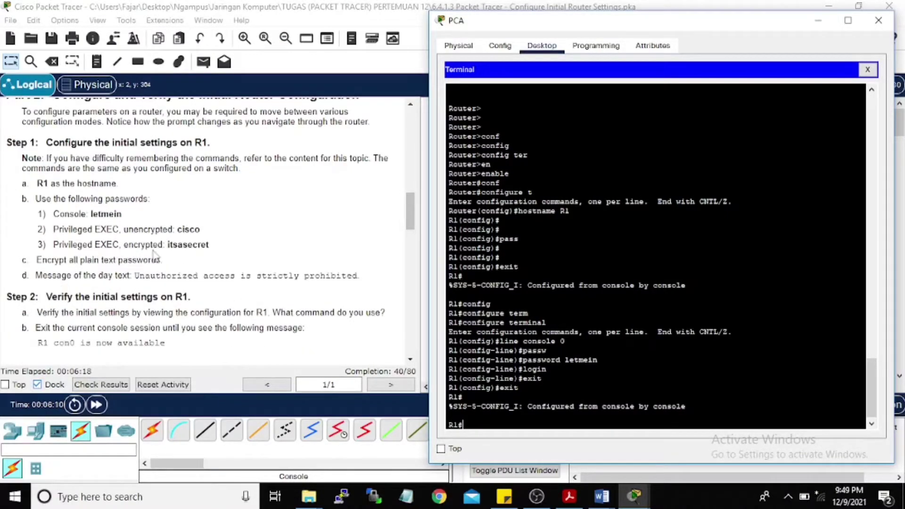
key("alt+Tab")
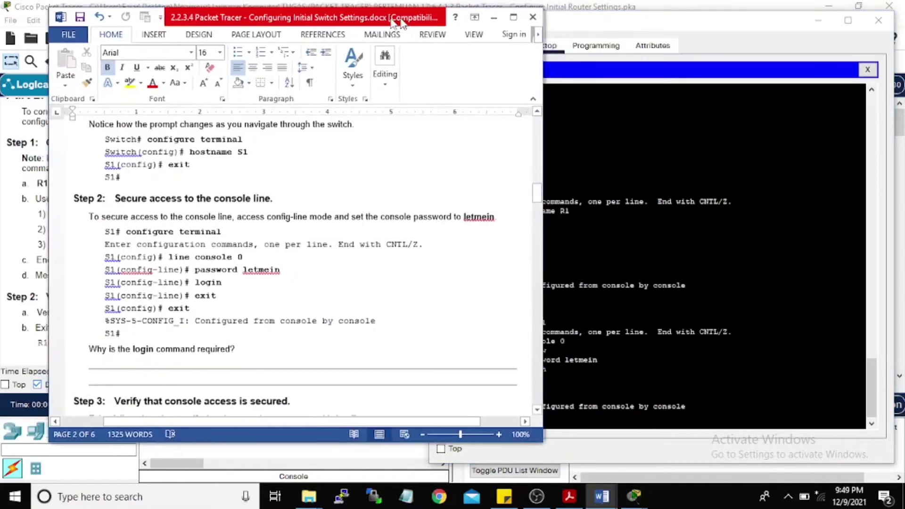
scroll(166, 247, "down", 8)
scroll(166, 248, "down", 15)
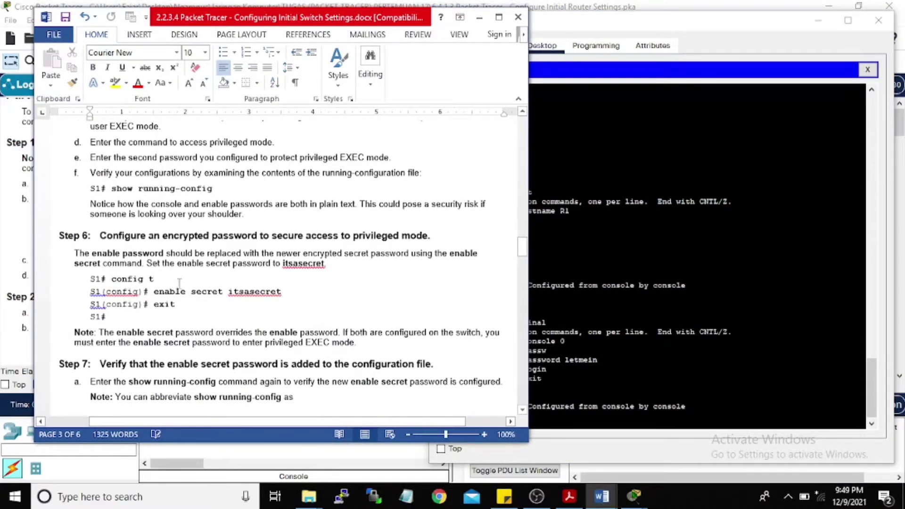
scroll(174, 287, "up", 5)
left_click_drag(241, 19, 413, 48)
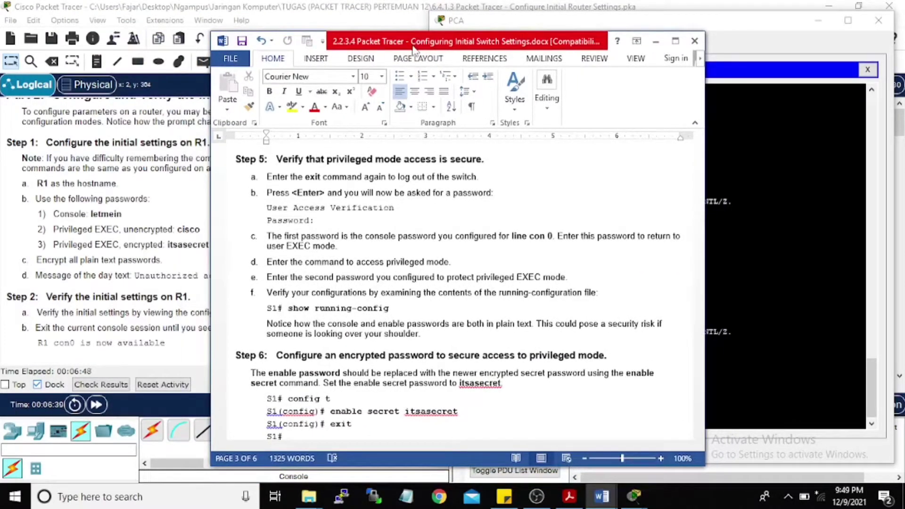
scroll(414, 164, "down", 6)
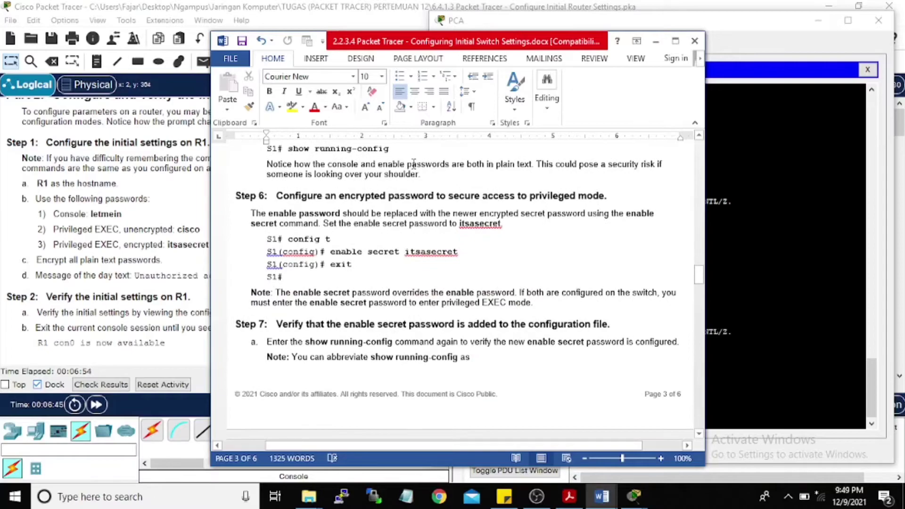
scroll(414, 164, "down", 10)
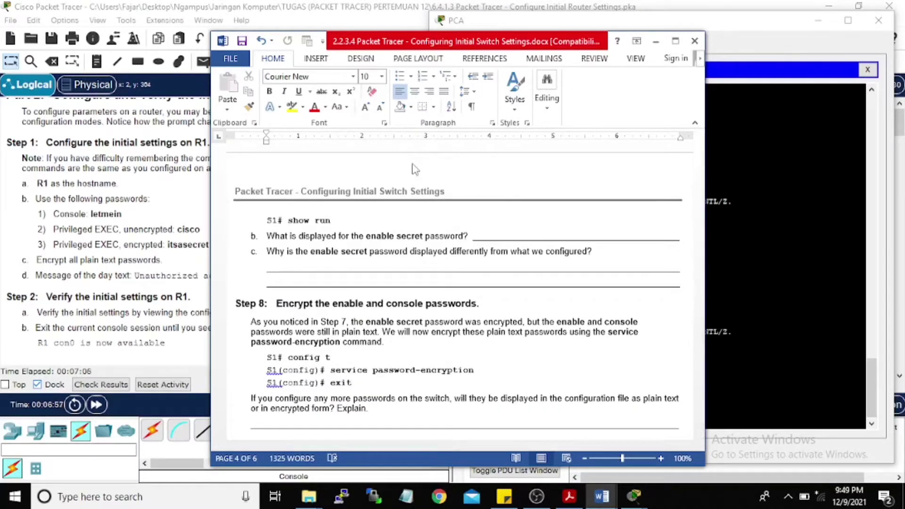
scroll(477, 295, "up", 15)
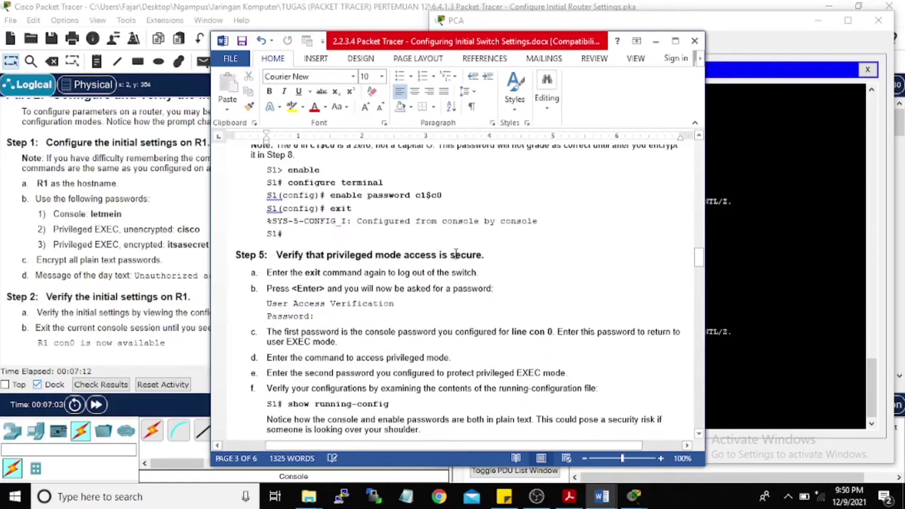
scroll(477, 295, "up", 9)
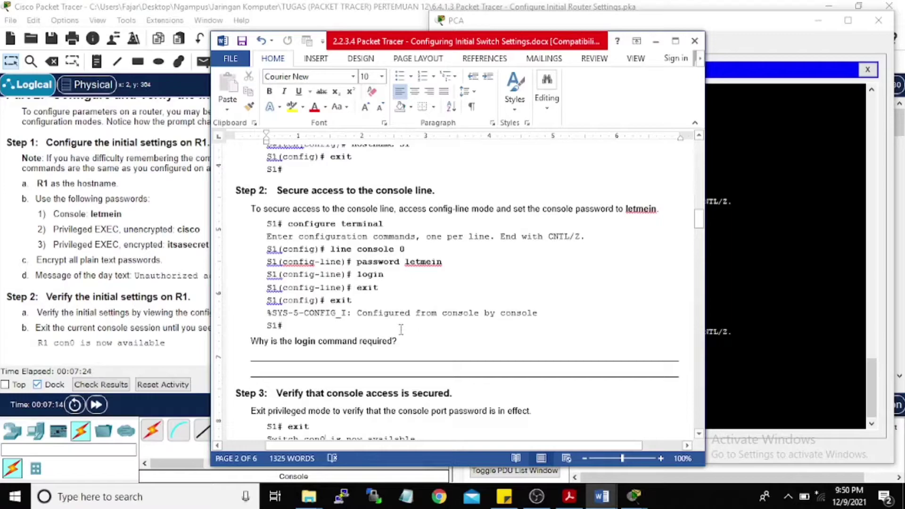
scroll(400, 329, "down", 3)
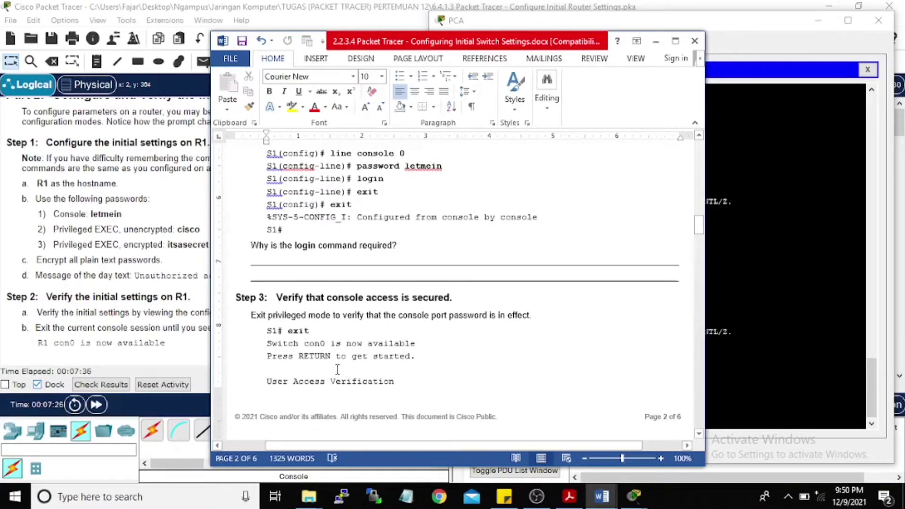
scroll(342, 361, "down", 8)
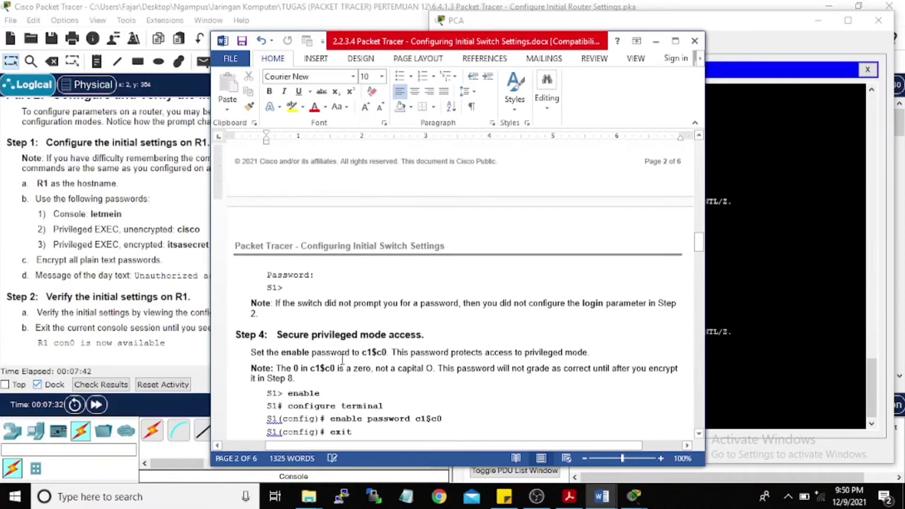
scroll(342, 360, "down", 1)
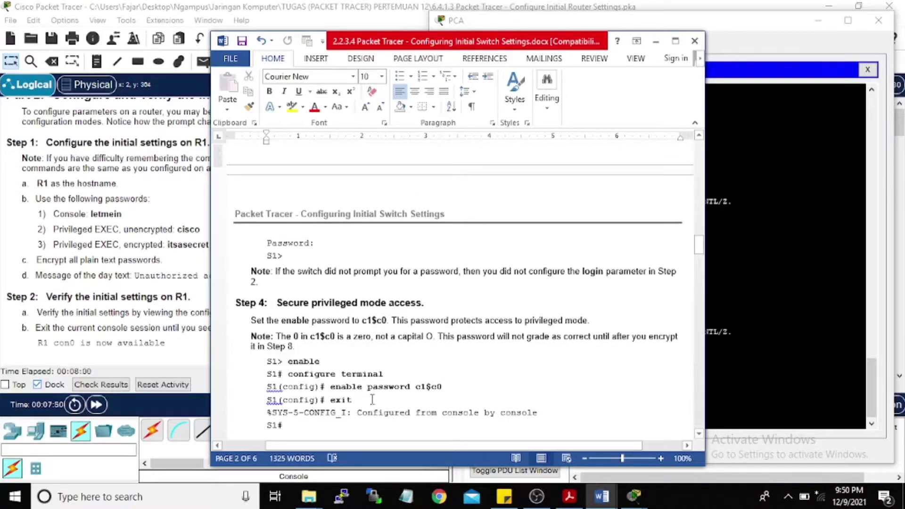
left_click_drag(413, 44, 217, 20)
Step: Put R1 back in global configuration mode with configure terminal
left_click(499, 229)
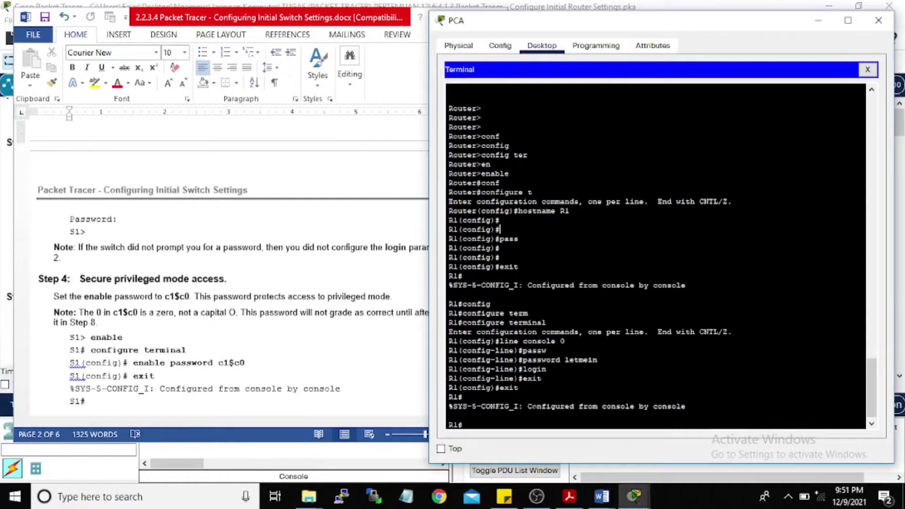
type("confi")
key("Tab")
type("termi")
key("Tab")
key("Return")
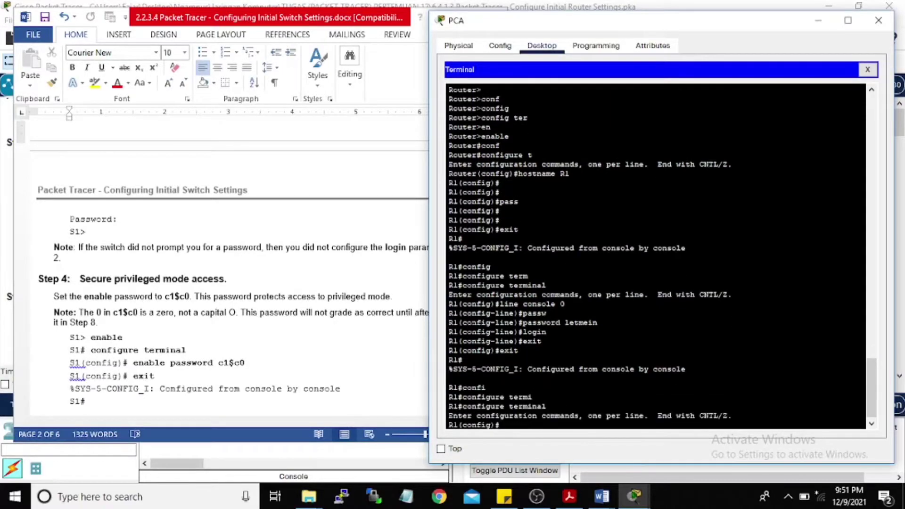
Step: Open the Word guide's Navigation search pane
scroll(171, 315, "up", 10)
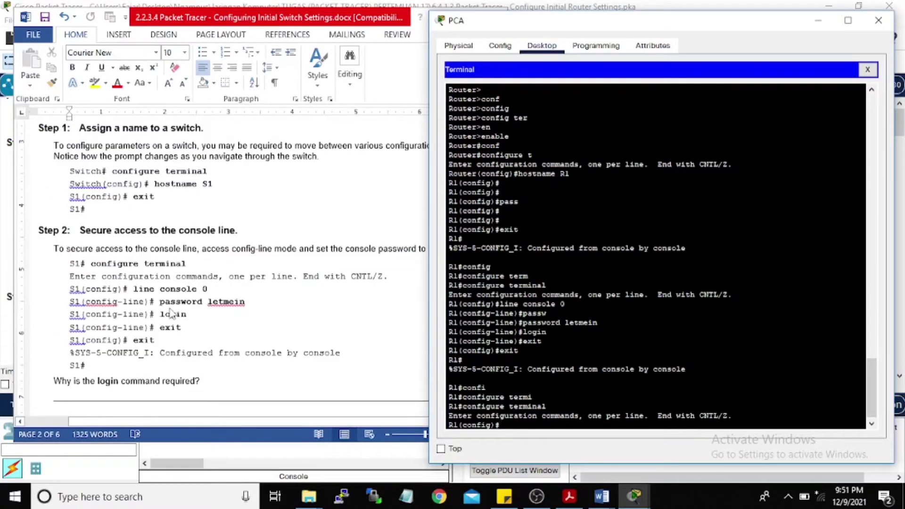
left_click(183, 311)
key("ctrl+f")
Step: Search the lab guide for 'enc' and step through the encryption matches
type("enc")
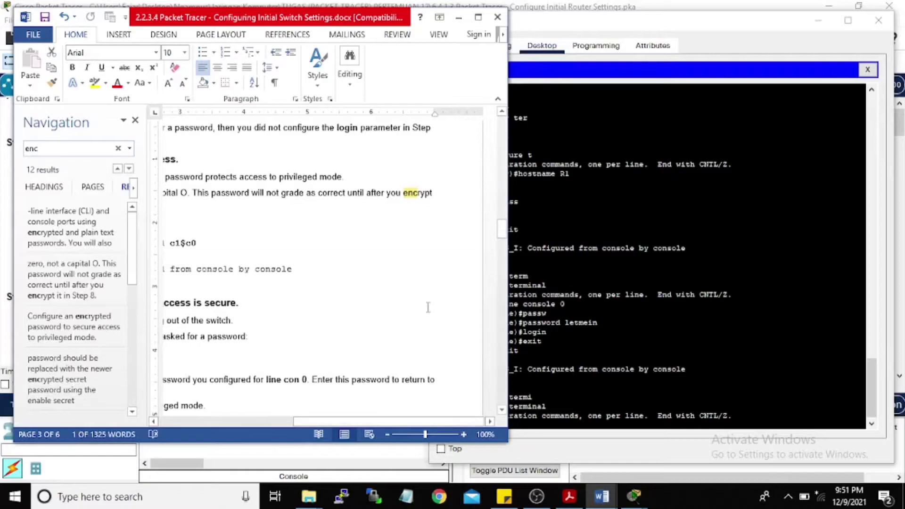
left_click_drag(338, 420, 229, 426)
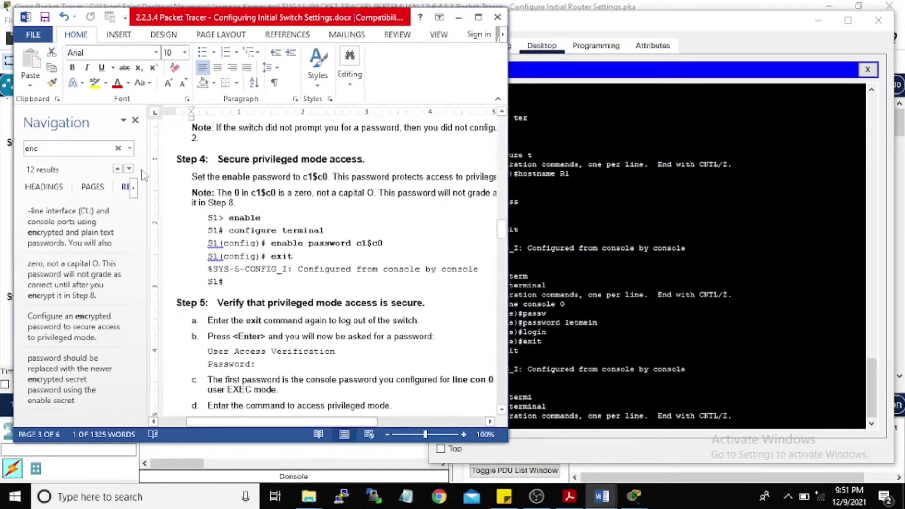
left_click(59, 148)
key("Return")
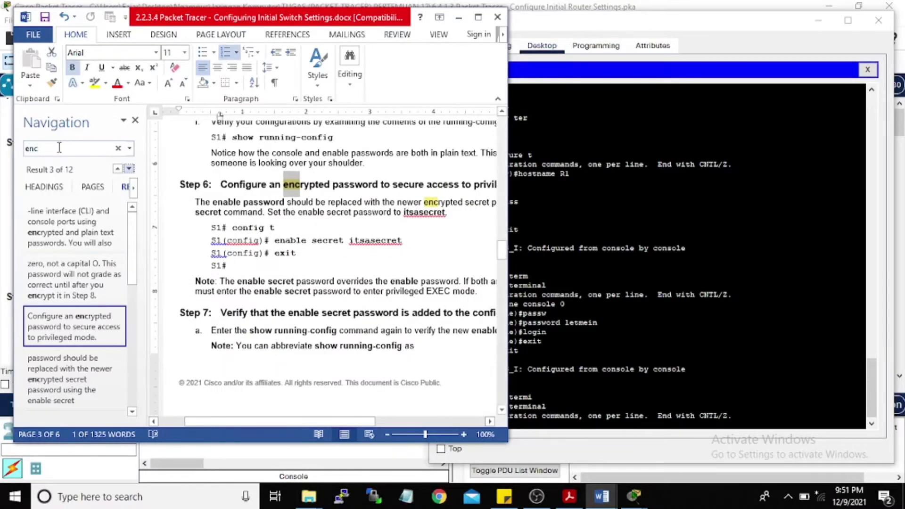
key("Return")
key("Return")
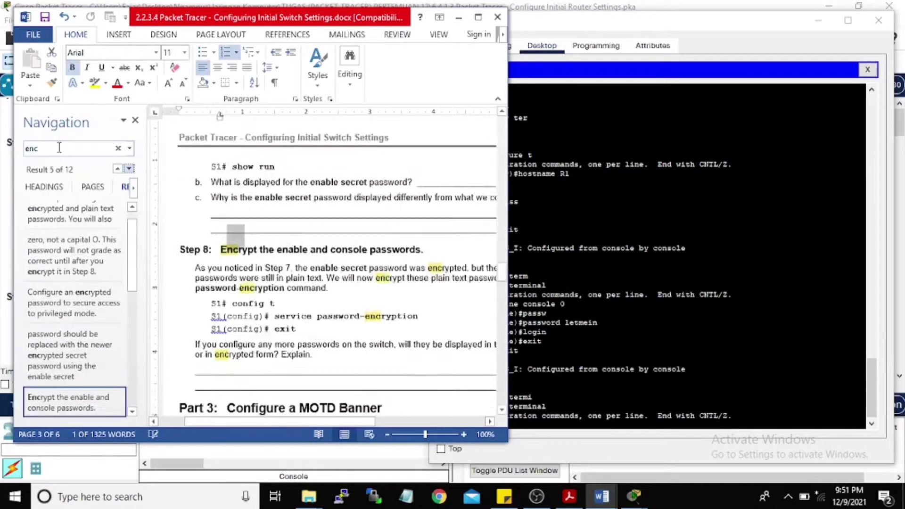
left_click_drag(193, 22, 370, 29)
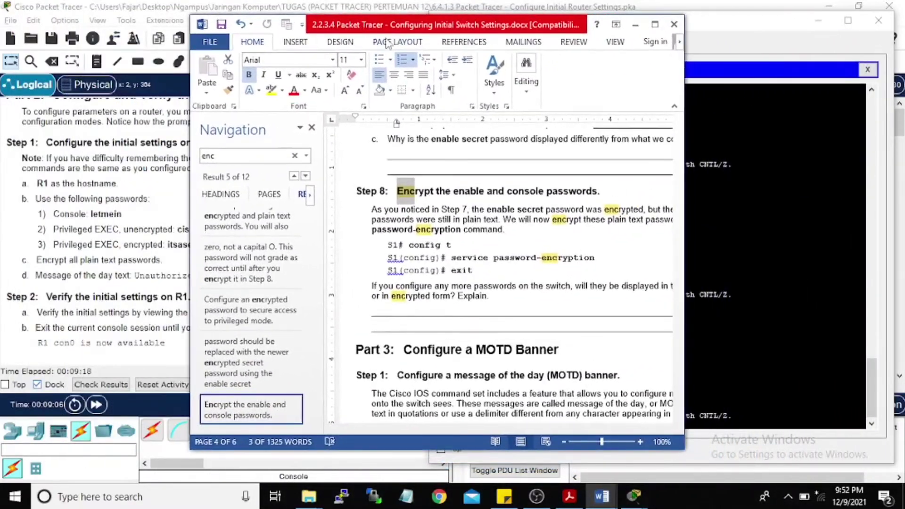
Step: Search the guide for 'privil' and scroll to Step 4, Secure privileged mode access
left_click(295, 156)
type("privil")
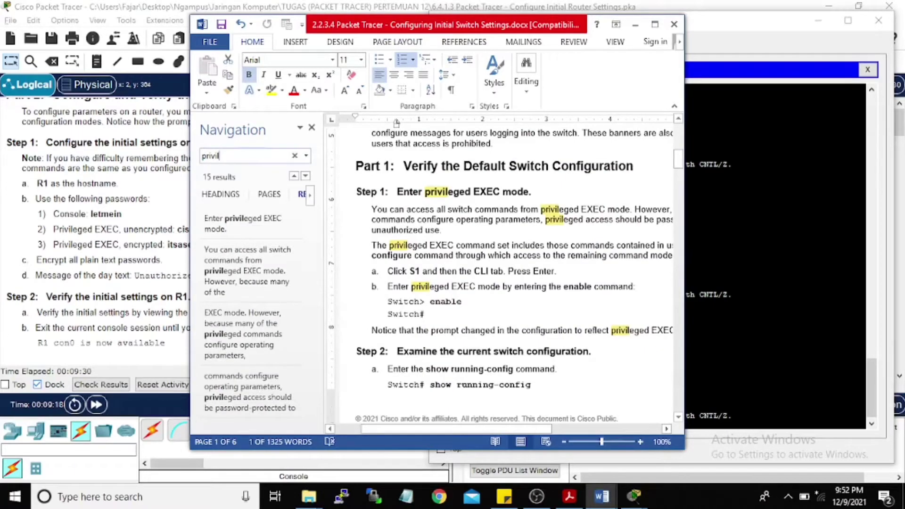
scroll(546, 274, "down", 3)
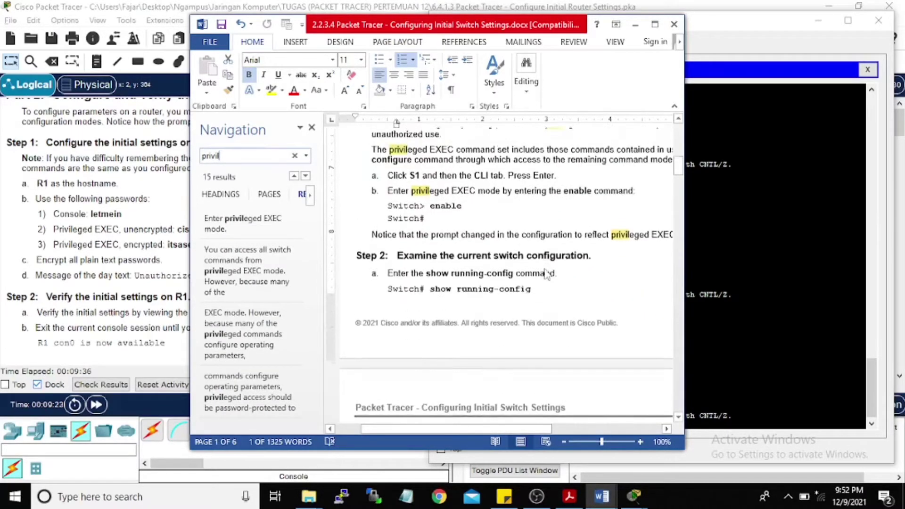
scroll(546, 274, "down", 10)
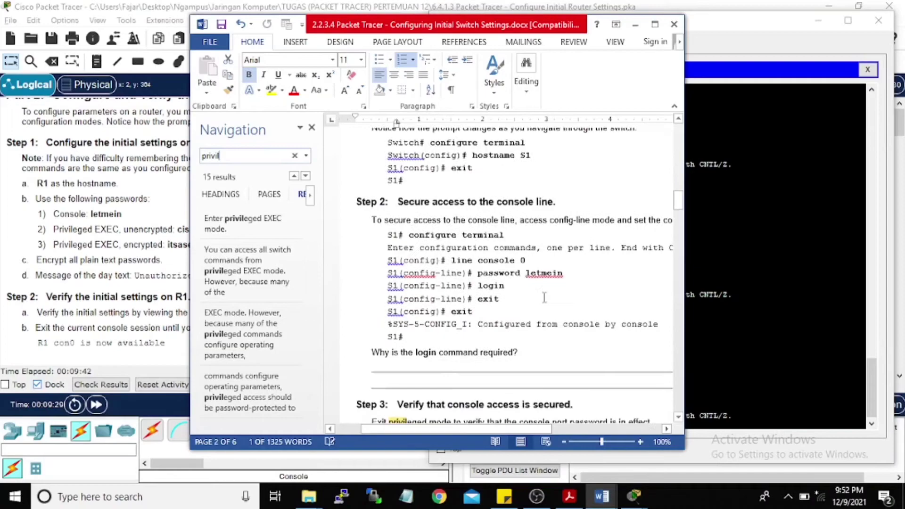
scroll(544, 298, "down", 5)
scroll(552, 321, "down", 8)
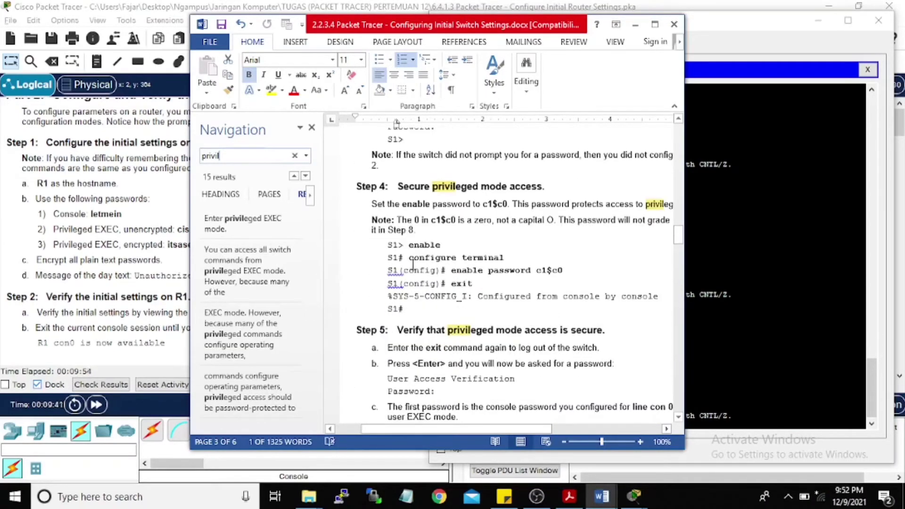
left_click(744, 287)
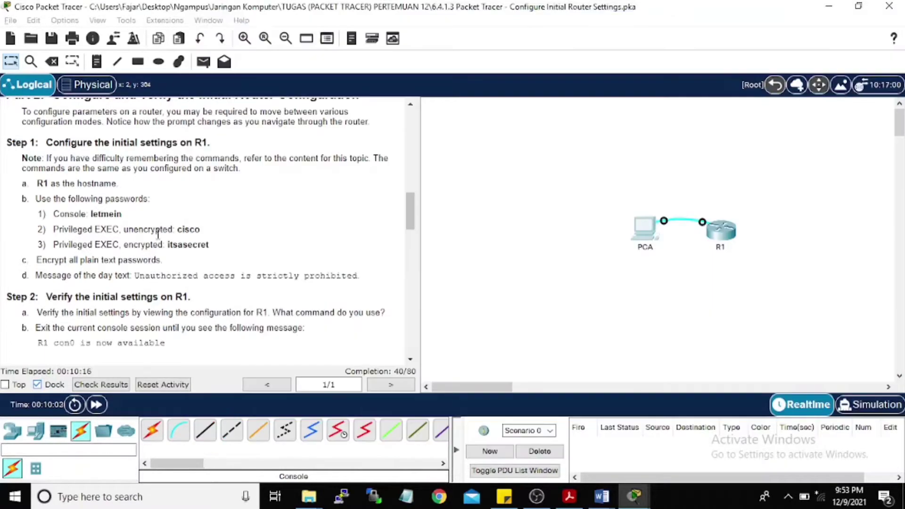
left_click(155, 231)
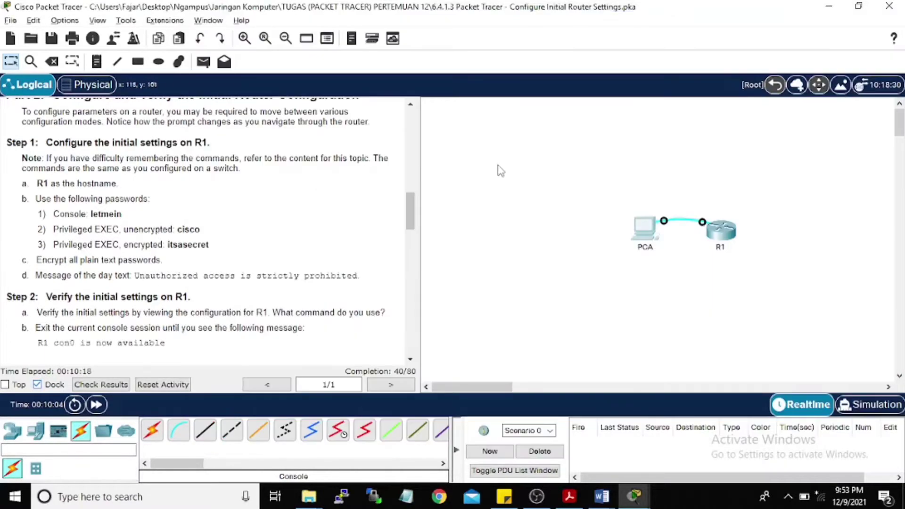
key("alt+Tab")
key("alt+Tab")
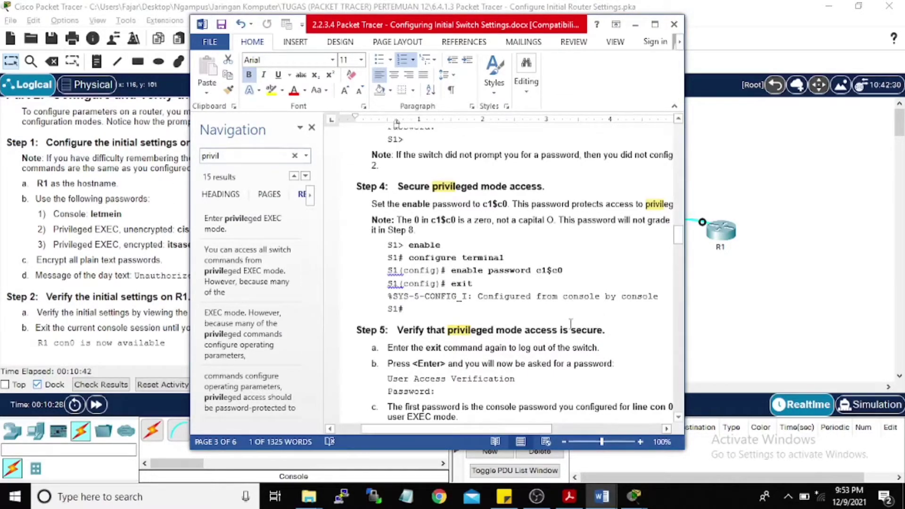
left_click_drag(471, 25, 218, 34)
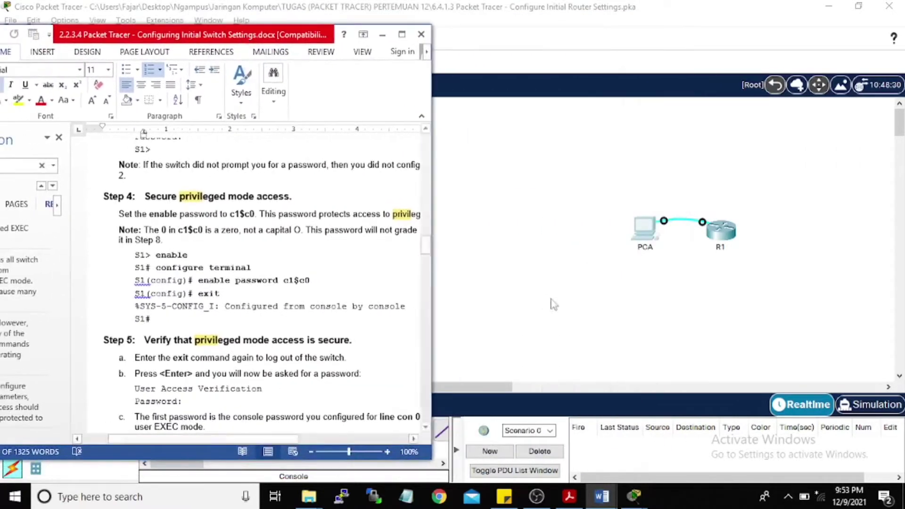
Step: Set R1's unencrypted enable password to the lab's password, then leave global configuration
left_click(635, 502)
left_click(782, 442)
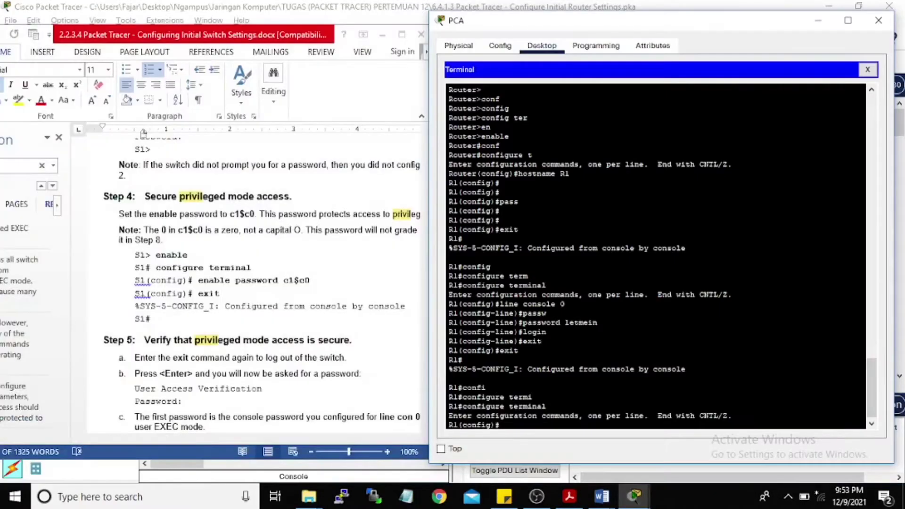
key("Return")
key("Return")
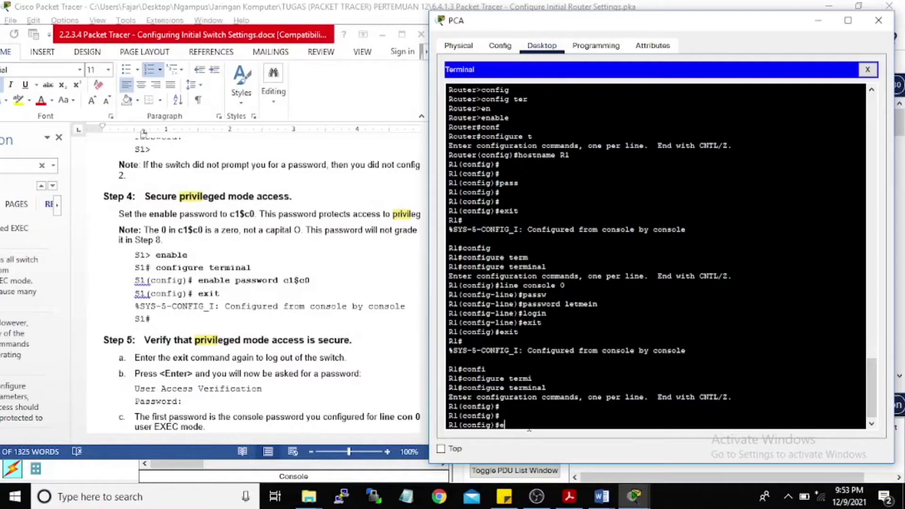
type("enable passw")
key("Tab")
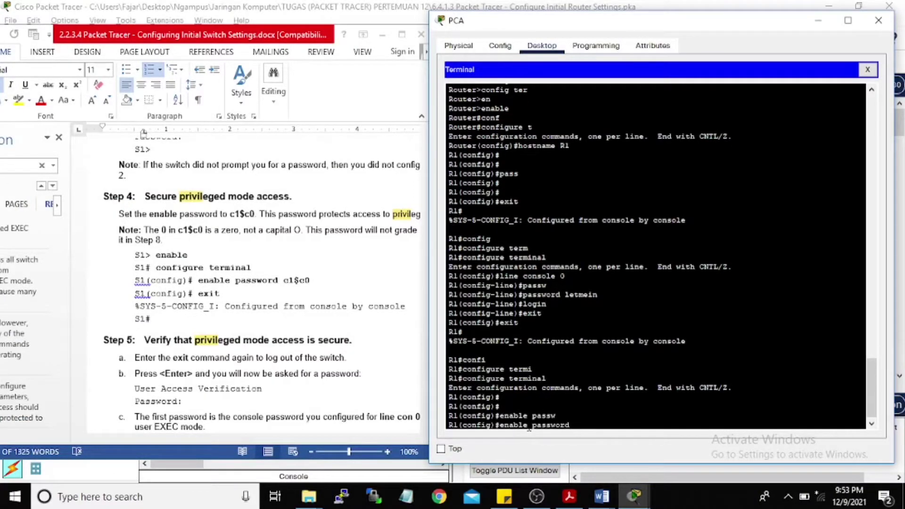
type("cisco")
key("Return")
type("exit")
key("Return")
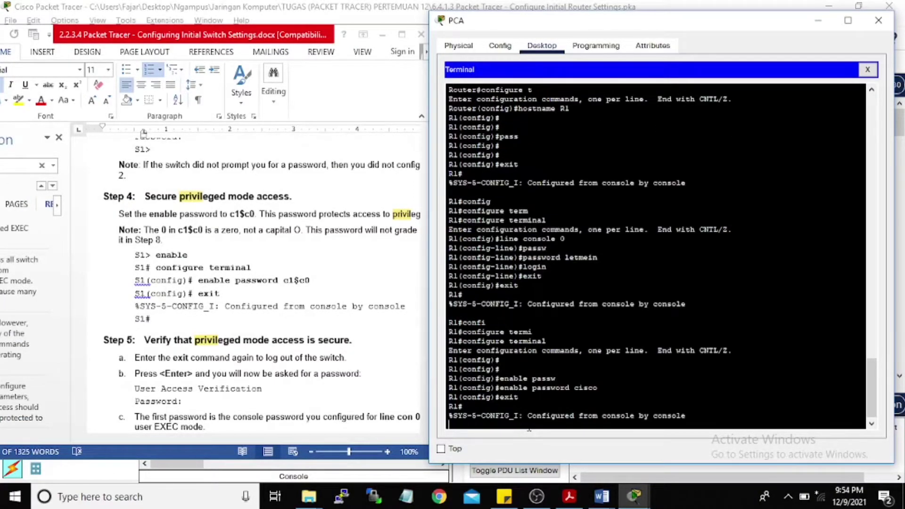
Step: Reposition the lab guide and re-enter global configuration mode on R1
scroll(301, 373, "down", 2)
scroll(302, 374, "down", 6)
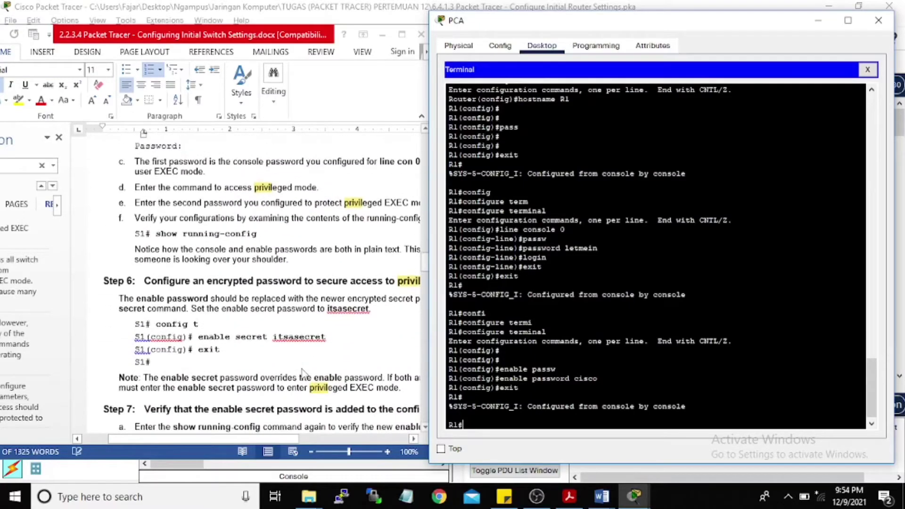
left_click_drag(206, 39, 562, 47)
left_click_drag(403, 59, 268, 31)
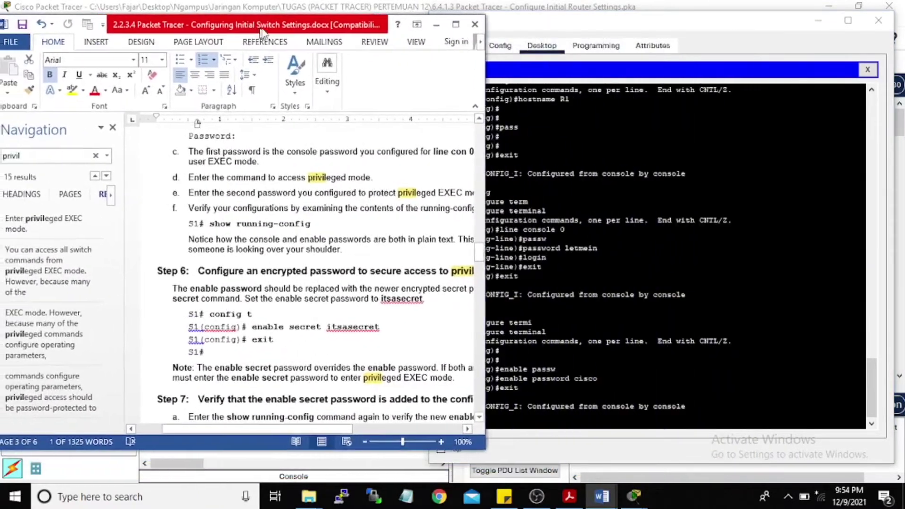
left_click(513, 430)
type("conf")
key("Tab")
type("ter`")
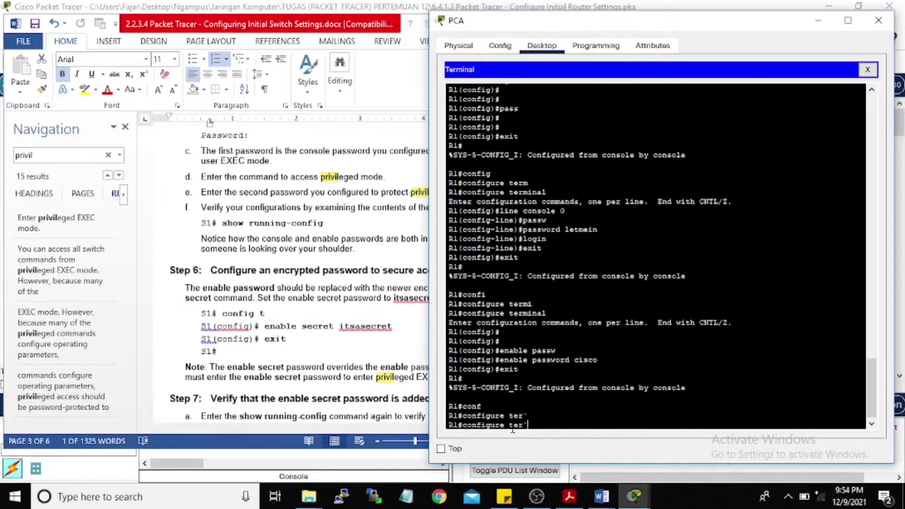
key("BackSpace")
key("Tab")
key("Return")
Step: Set R1's encrypted enable secret to the lab's secret password
type("enable secret")
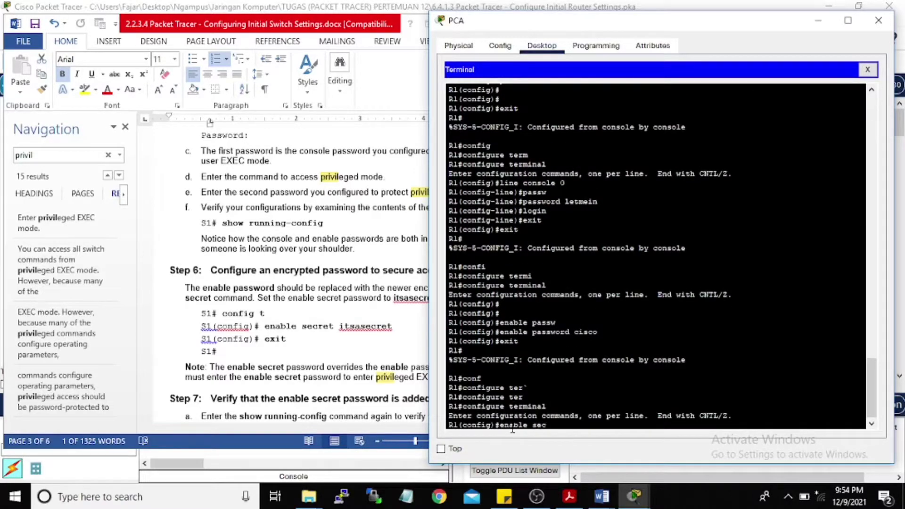
left_click(378, 19)
left_click(447, 23)
key("alt+Tab")
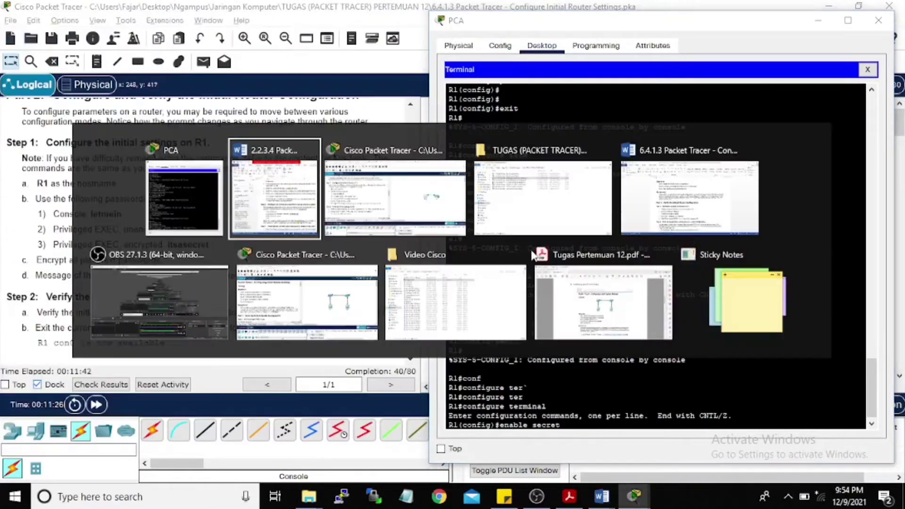
left_click(591, 426)
type("itsa")
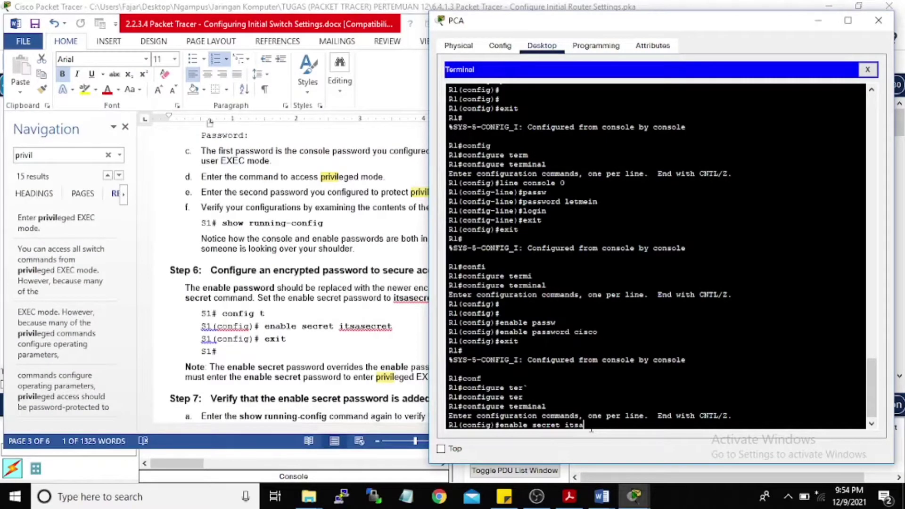
type("secret")
key("Return")
left_click(409, 51)
left_click(448, 24)
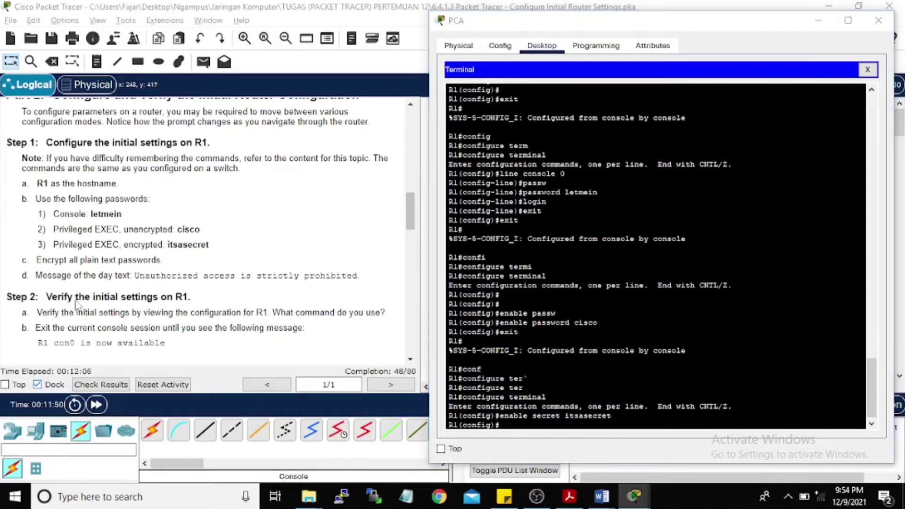
key("alt+Tab")
scroll(266, 266, "down", 5)
scroll(245, 254, "up", 10)
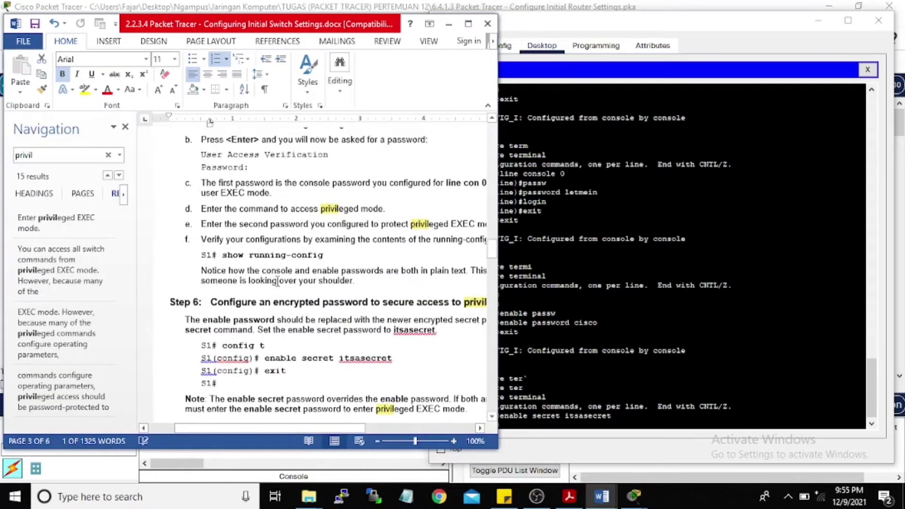
scroll(431, 248, "down", 10)
scroll(431, 248, "down", 10)
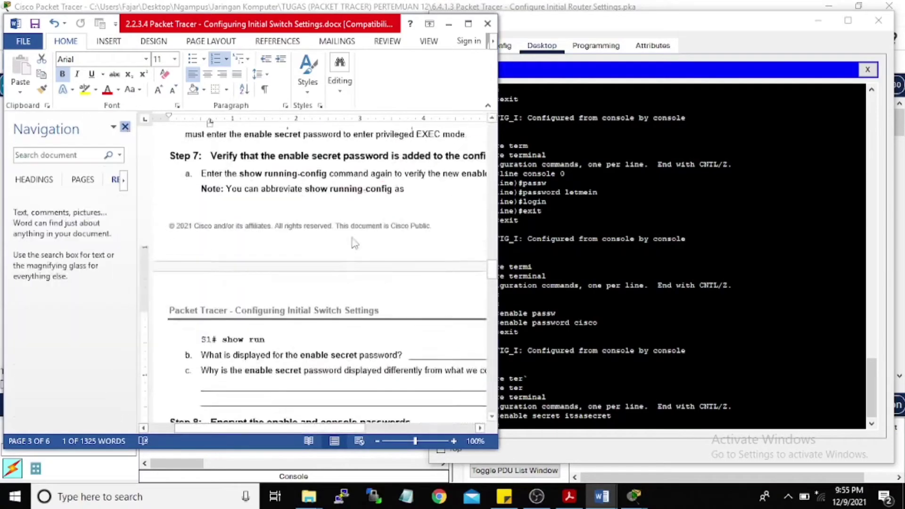
left_click(518, 331)
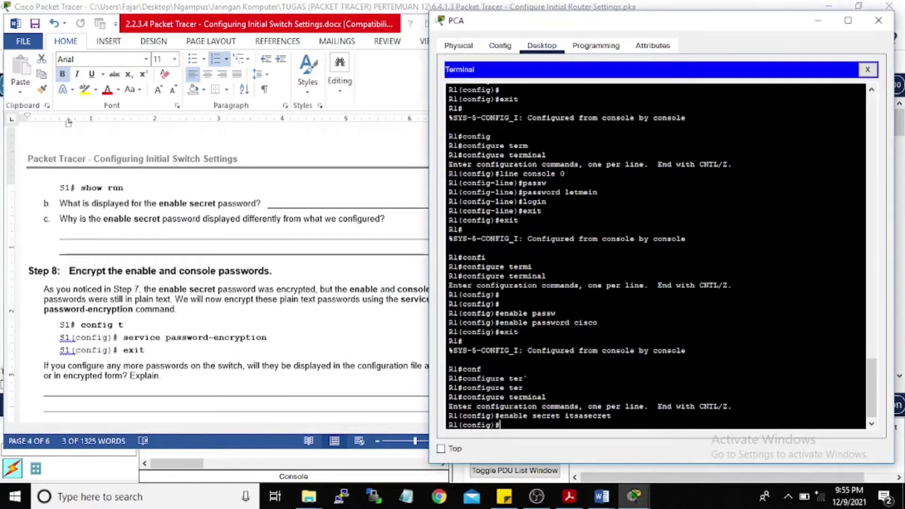
Step: Enable service password-encryption on R1 and leave global configuration
key("Return")
key("Return")
type("serv")
key("Tab")
type("passw")
key("Tab")
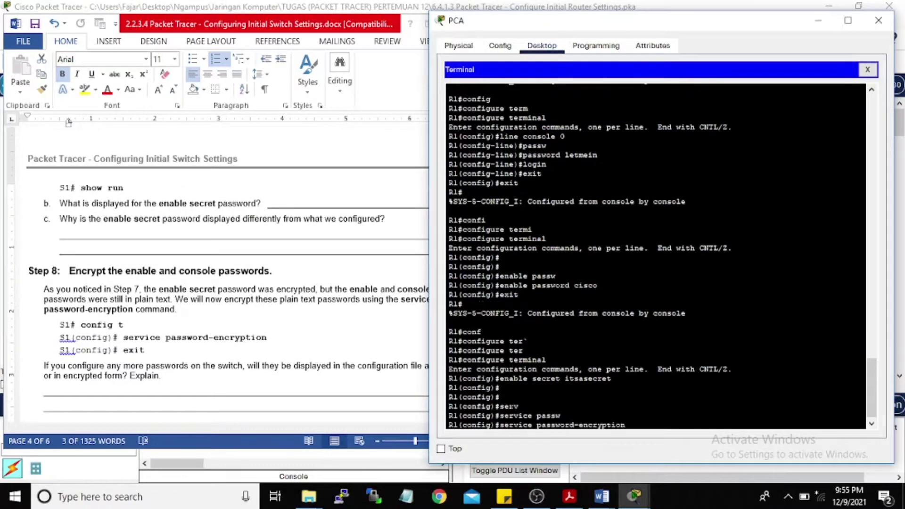
key("Return")
type("exit")
key("Return")
Step: Re-enter global configuration mode on R1 with configure terminal
mouse_move(203, 24)
left_mouse_down()
mouse_move(336, 27)
mouse_move(494, 64)
mouse_move(195, 13)
mouse_move(207, 27)
left_mouse_up()
scroll(207, 303, "up", 3)
scroll(208, 303, "down", 9)
left_click(560, 322)
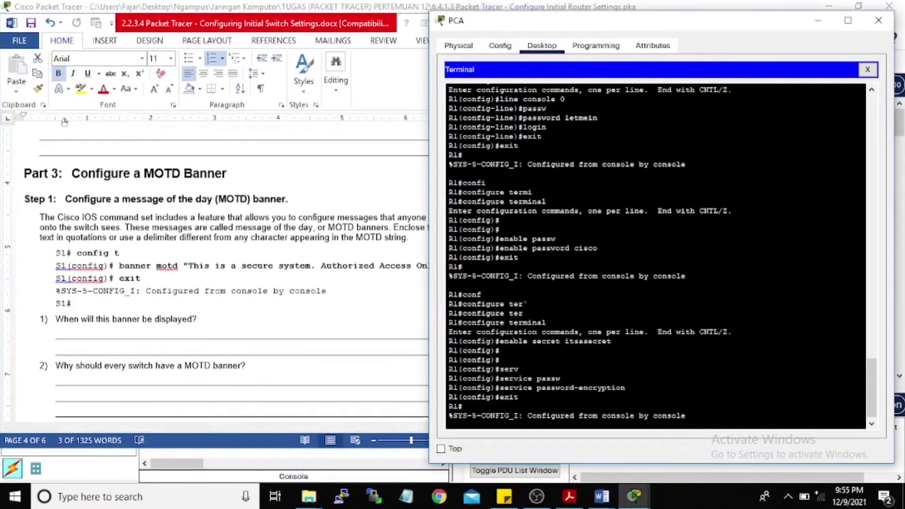
type("co")
key("BackSpace")
key("BackSpace")
key("Return")
type("con")
key("Tab")
key("Tab")
type("f")
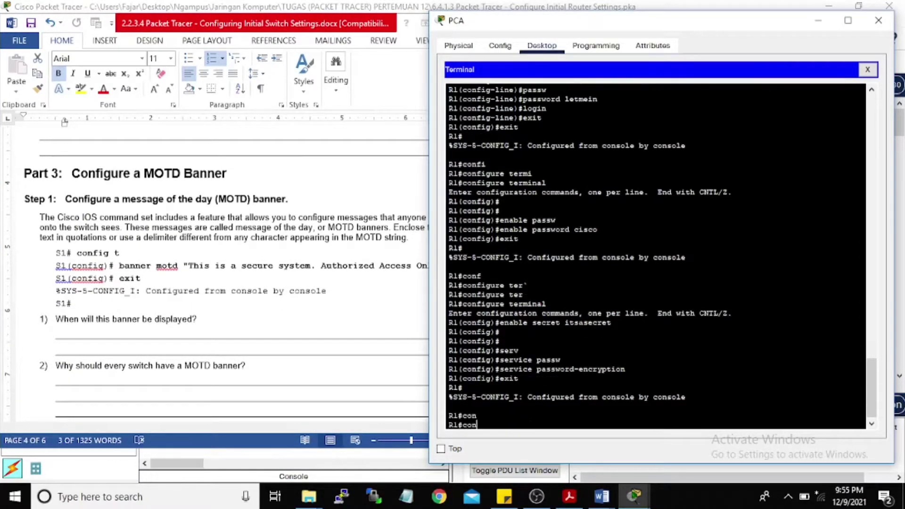
key("Tab")
type("ter")
key("Tab")
key("Return")
Step: Set the banner motd to 'Unauthorized access is strictly prohibited' and exit configuration
type("banner motd \"\"")
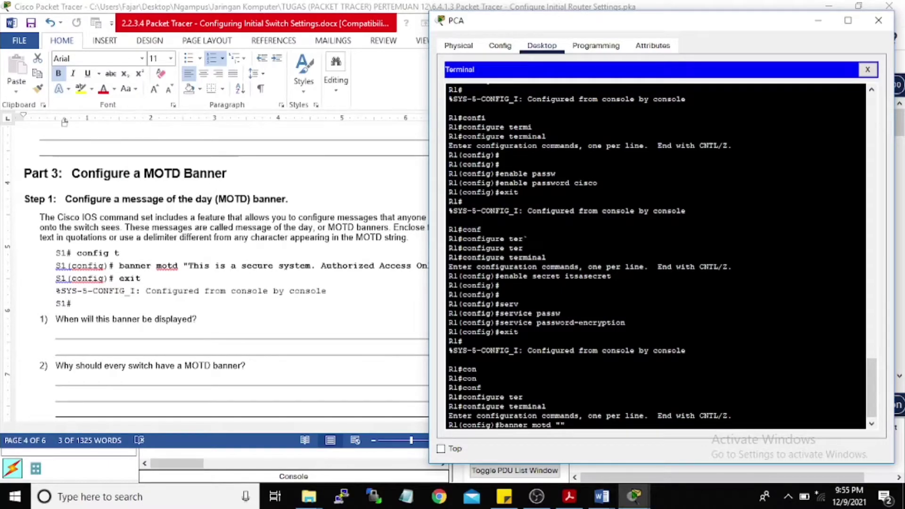
left_click(422, 22)
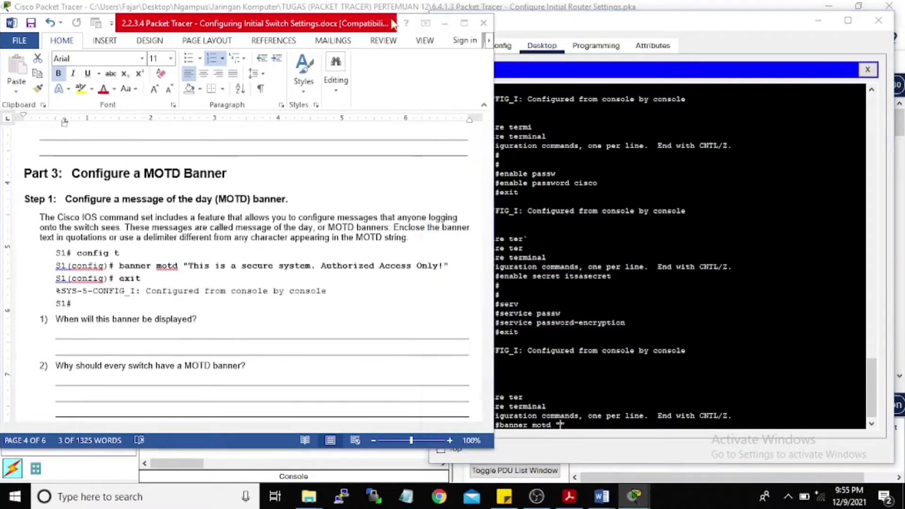
left_click(442, 23)
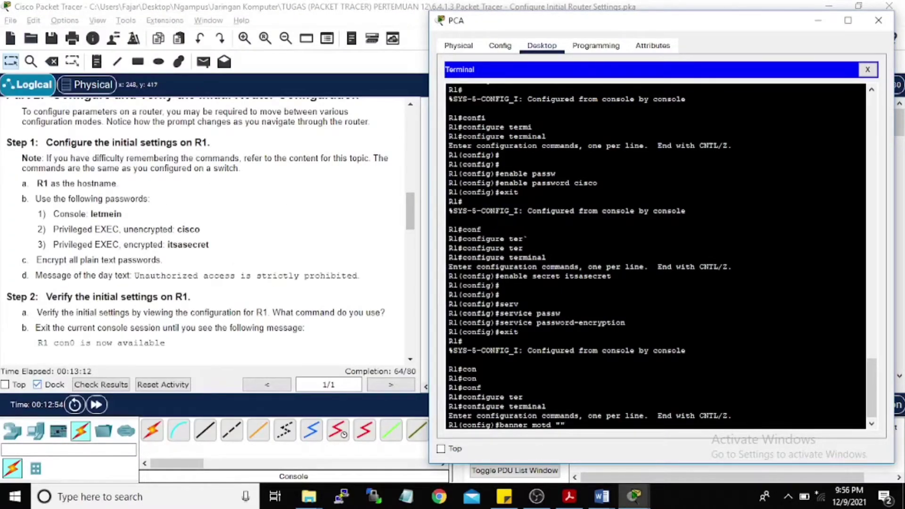
type("Unauthorized ")
type("access is str")
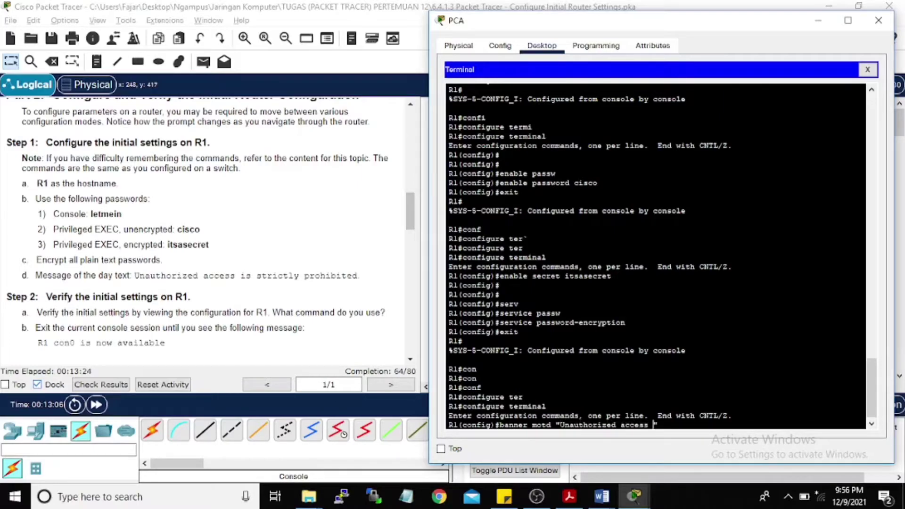
type("ictly prohibited")
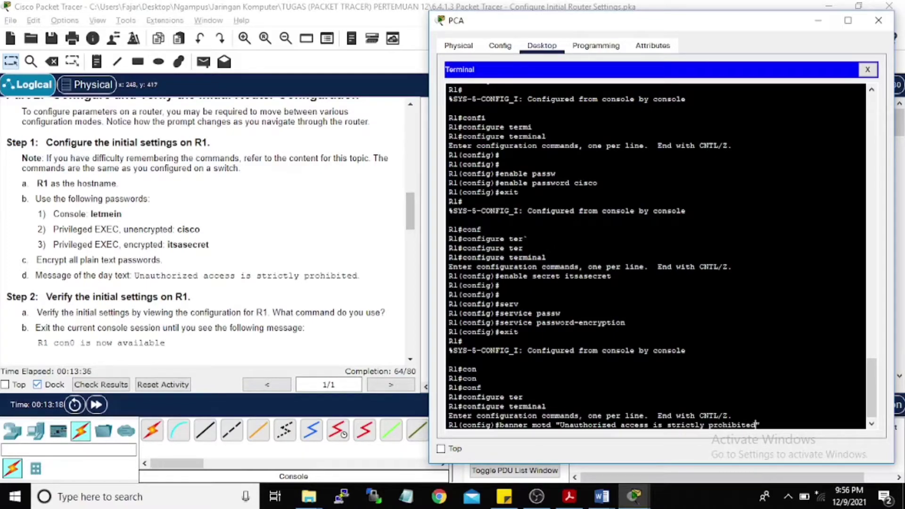
key("Return")
scroll(292, 245, "down", 1)
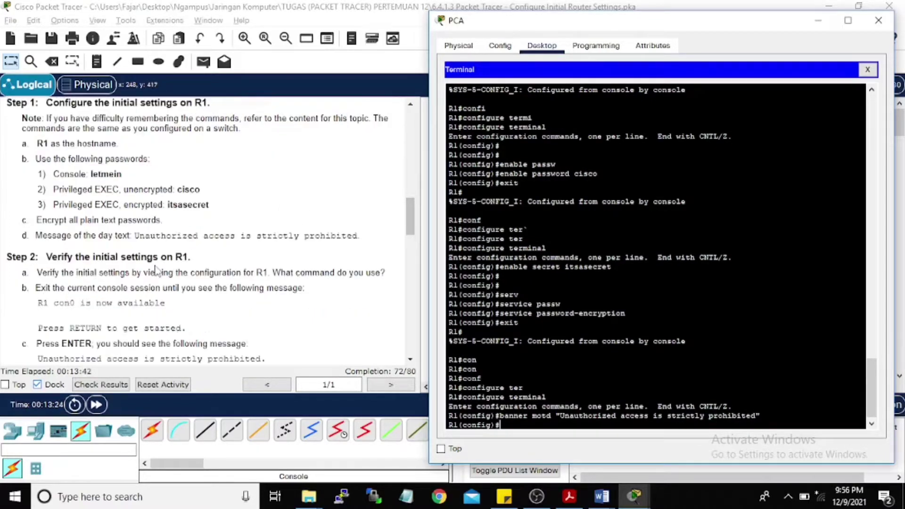
key("Return")
key("Return")
type("exit")
key("Return")
key("Return")
key("Return")
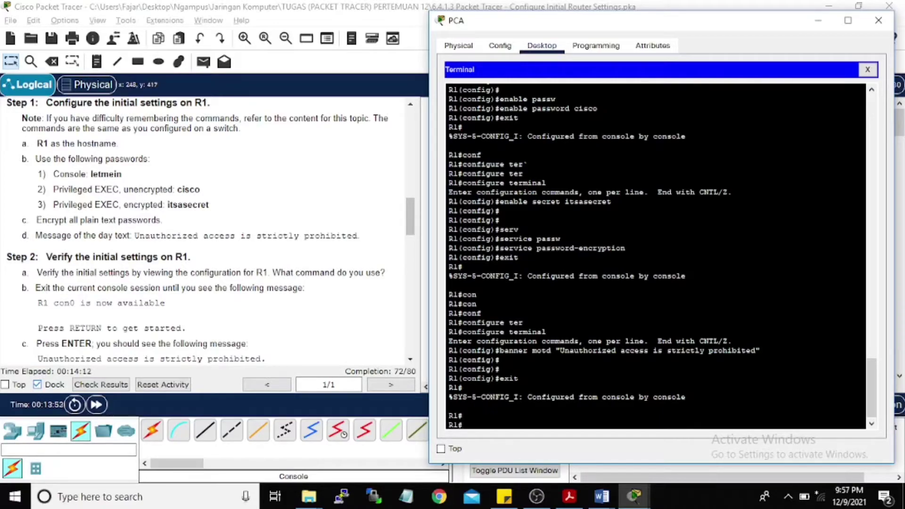
Step: Exit R1's console session and view the new MOTD banner at login
type("exit")
key("Return")
key("Return")
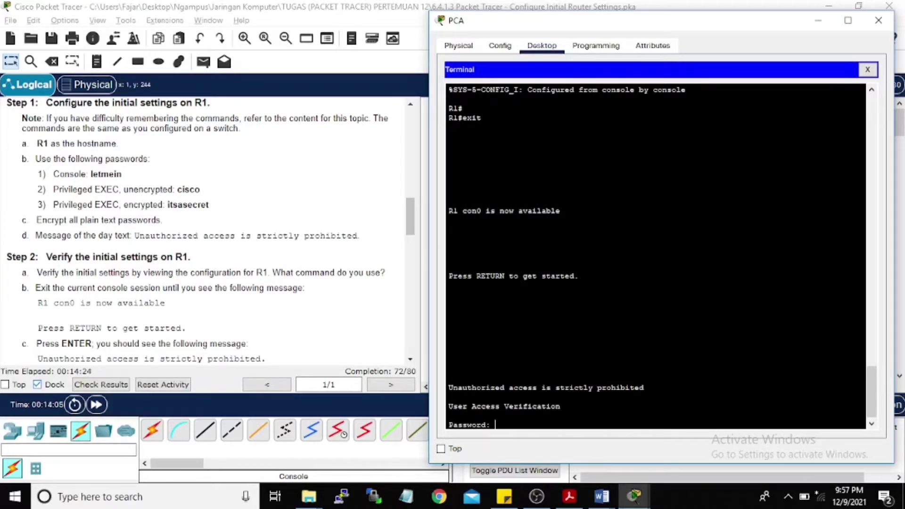
scroll(191, 277, "down", 3)
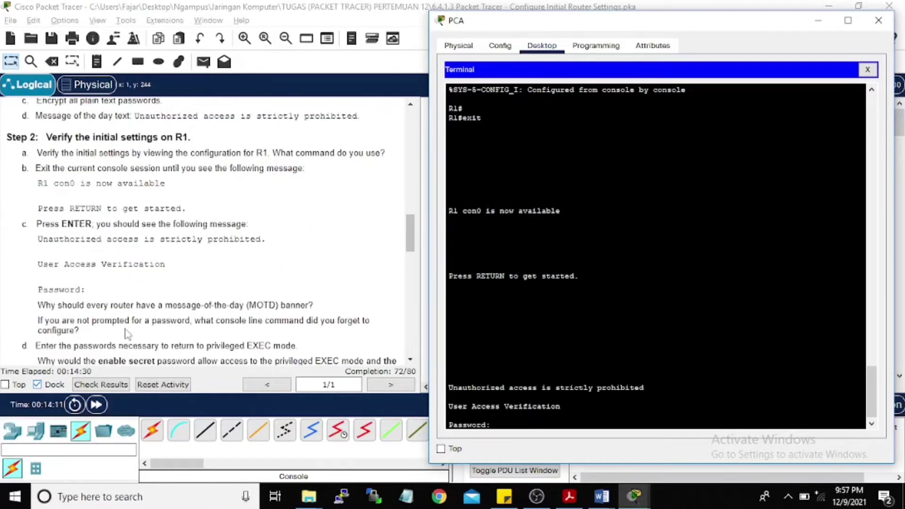
left_click_drag(453, 387, 625, 387)
scroll(183, 285, "down", 1)
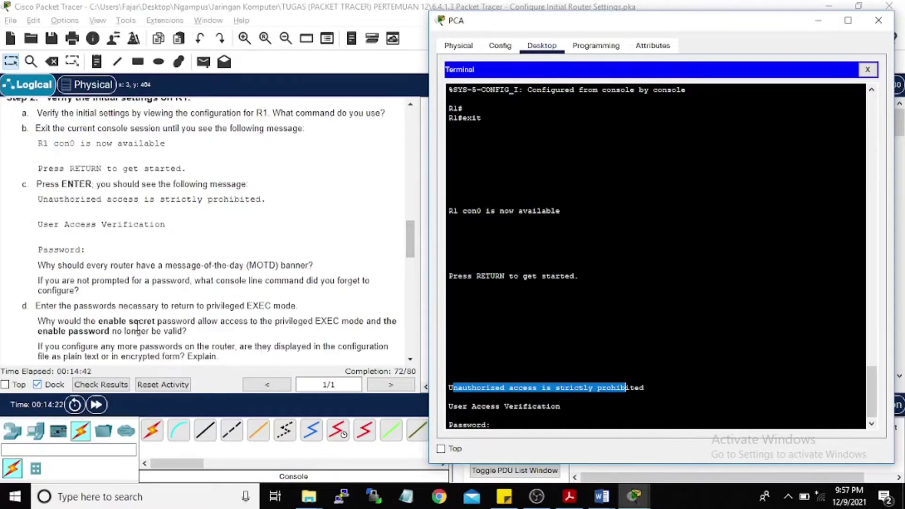
Step: Log back in with the console password to reach the R1> prompt
left_click(501, 428)
key("Return")
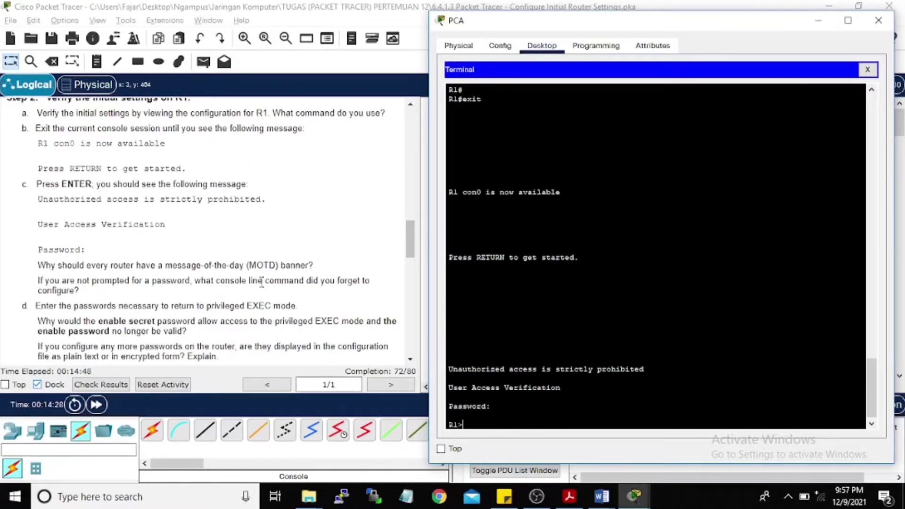
scroll(86, 232, "down", 4)
scroll(86, 232, "down", 2)
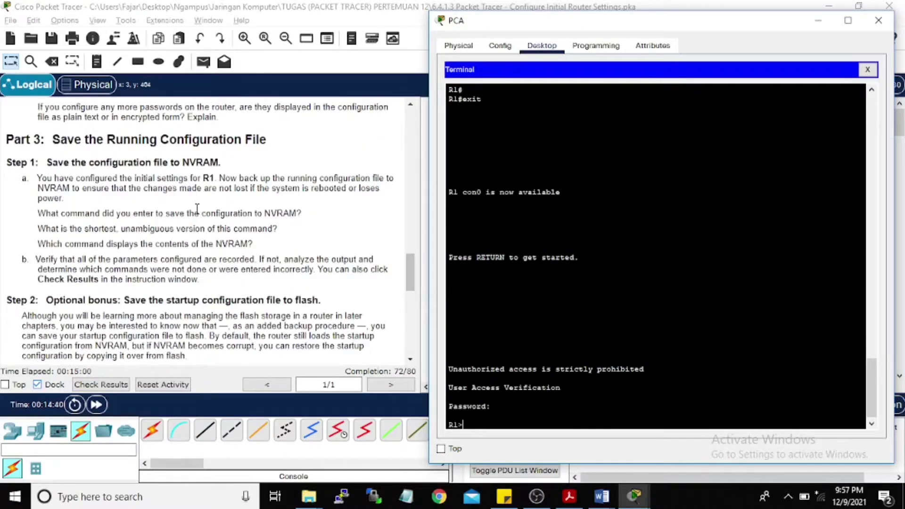
scroll(153, 255, "down", 7)
scroll(148, 225, "up", 8)
Step: Review the switch settings lab sheet in Word, then return to the terminal
left_click(601, 495)
left_click(670, 431)
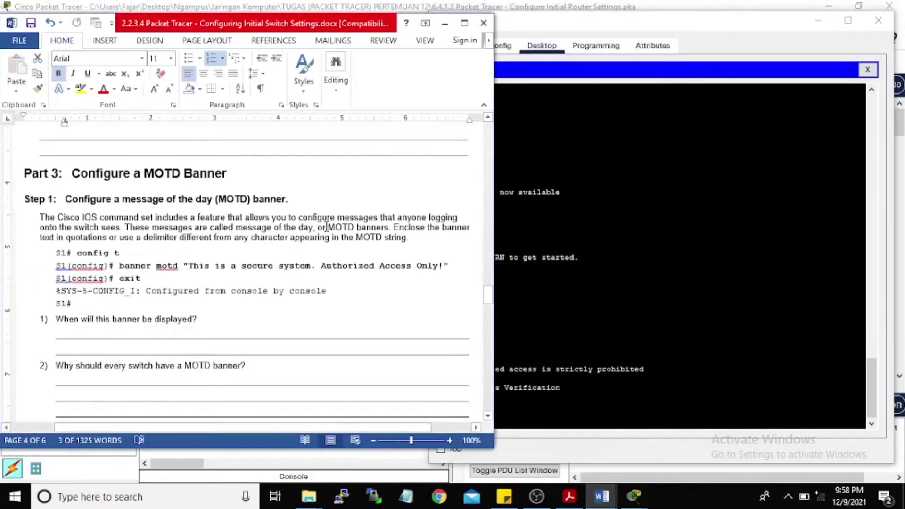
scroll(327, 227, "up", 4)
scroll(344, 203, "down", 15)
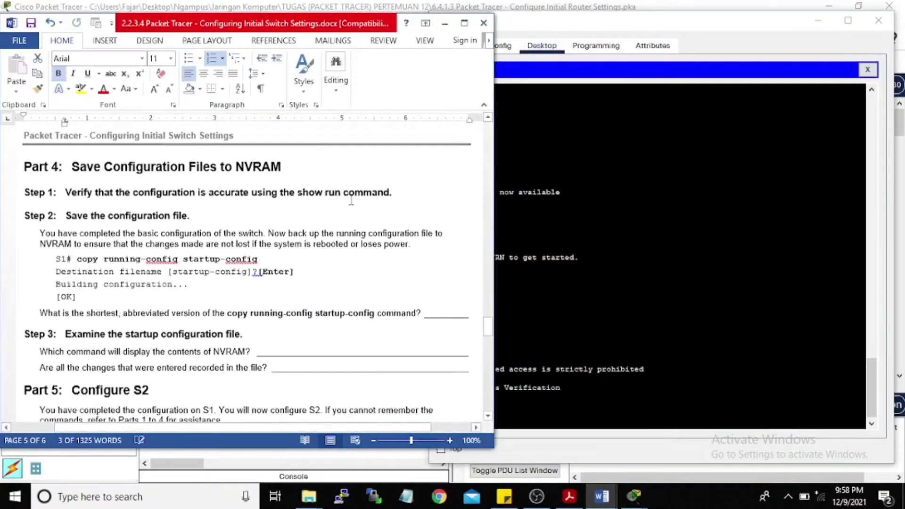
left_click(523, 415)
Step: Abandon a mistyped copy command and enter privileged EXEC mode on R1 with en
type("copy sunn")
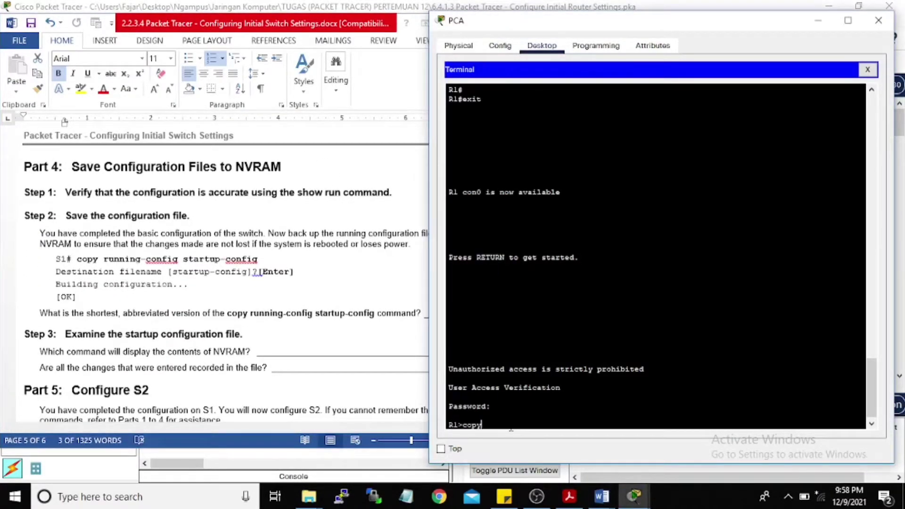
key("Tab")
key("BackSpace")
key("BackSpace")
key("BackSpace")
key("BackSpace")
type("runn")
key("Tab")
key("BackSpace")
key("BackSpace")
key("BackSpace")
key("BackSpace")
key("BackSpace")
key("BackSpace")
key("BackSpace")
key("BackSpace")
key("BackSpace")
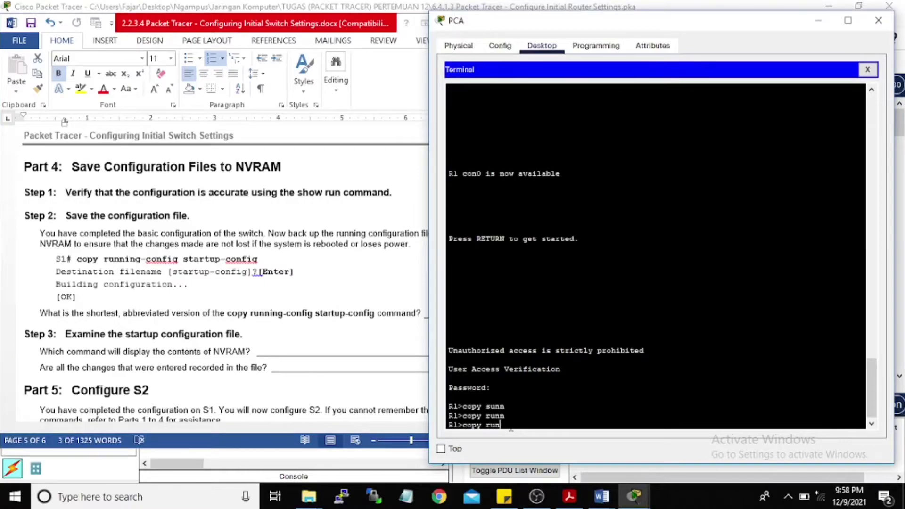
type("en")
key("Return")
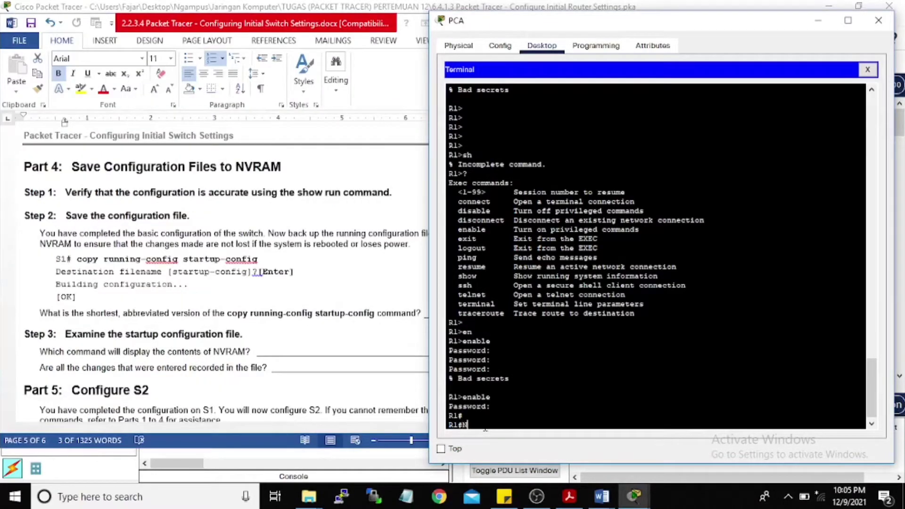
Step: Copy running-config to startup-config in NVRAM, accepting the default filename
type("VRAM")
key("BackSpace")
key("BackSpace")
key("BackSpace")
key("BackSpace")
key("BackSpace")
type("copy running")
key("Tab")
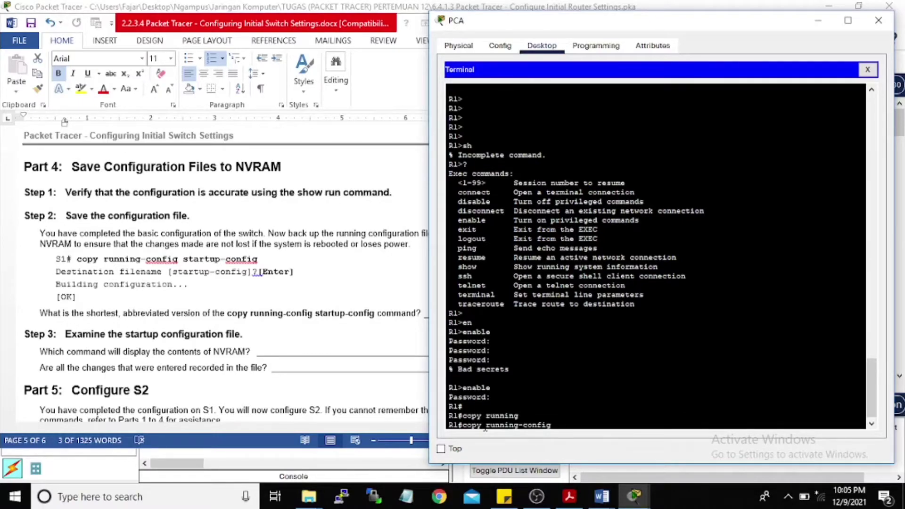
type("startu")
key("Tab")
key("Return")
key("Return")
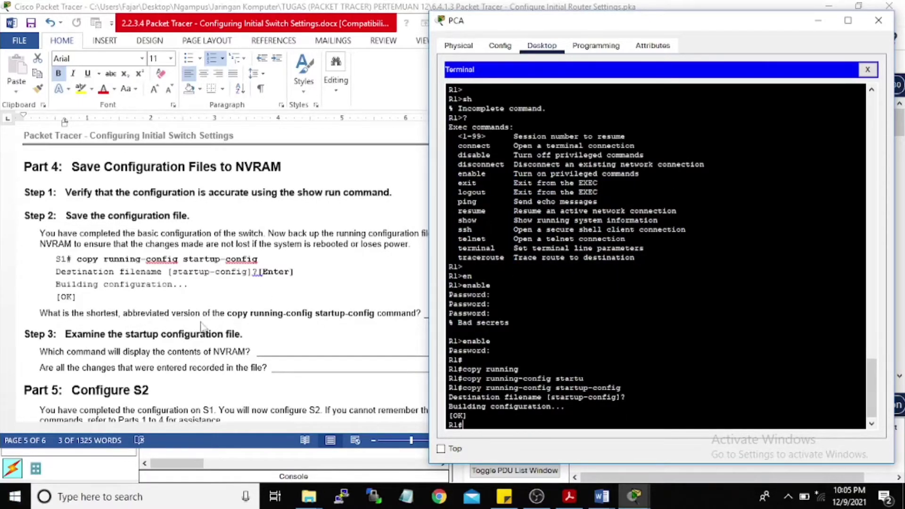
scroll(208, 322, "down", 4)
left_click(377, 28)
Step: Minimize the lab sheet and list R1's flash contents with show flash
left_click(443, 25)
scroll(67, 279, "down", 2)
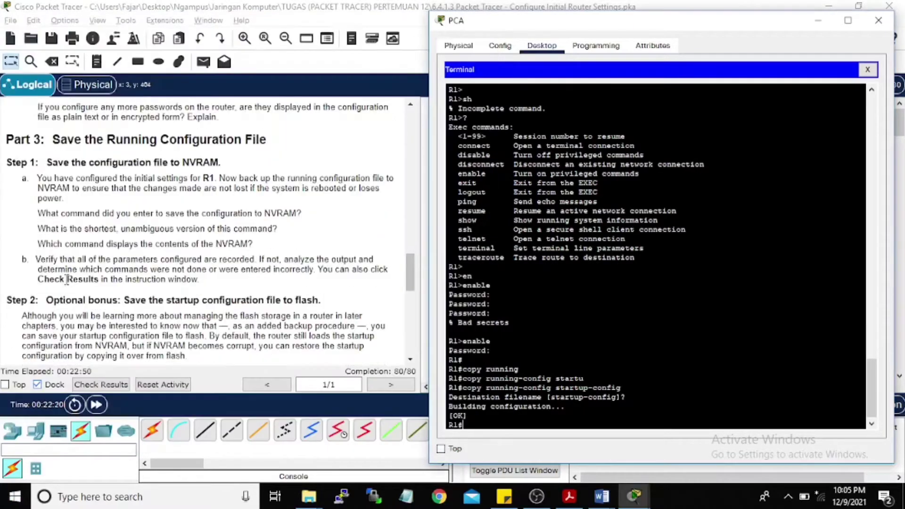
scroll(67, 279, "down", 3)
type("show")
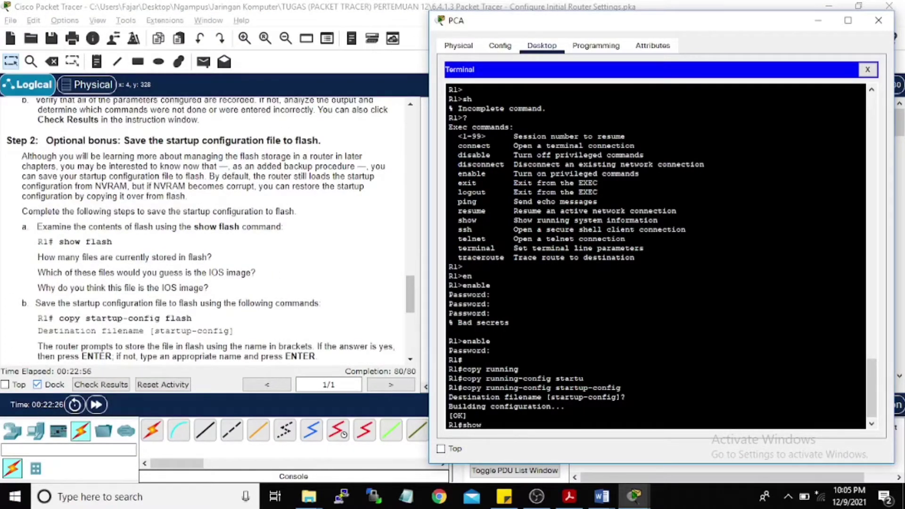
type(" fl")
key("Tab")
key("Return")
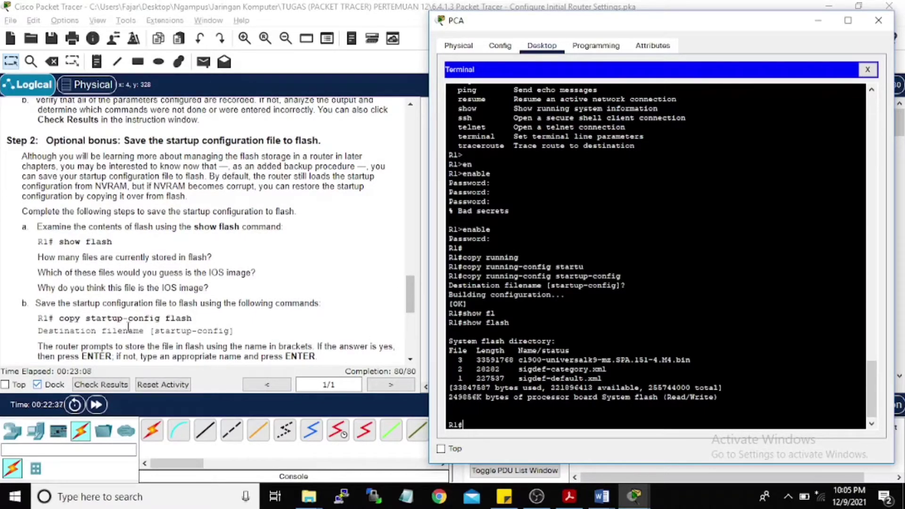
Step: Copy startup-config to flash under the default filename, copying 1278 bytes
scroll(123, 298, "down", 1)
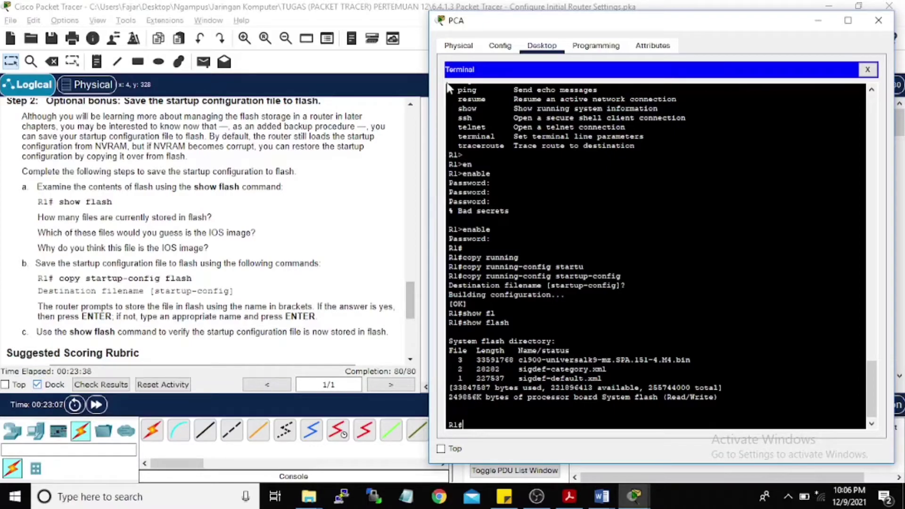
type("copy start")
key("Tab")
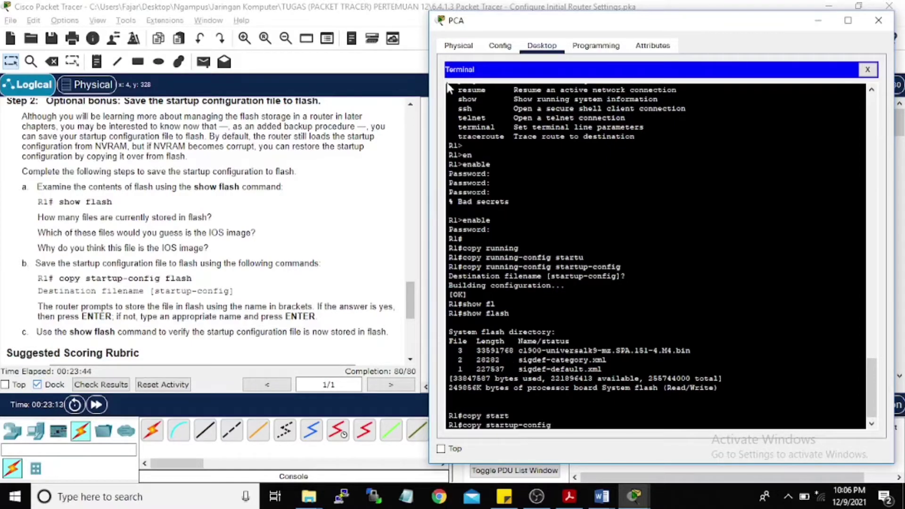
type("flash")
key("Return")
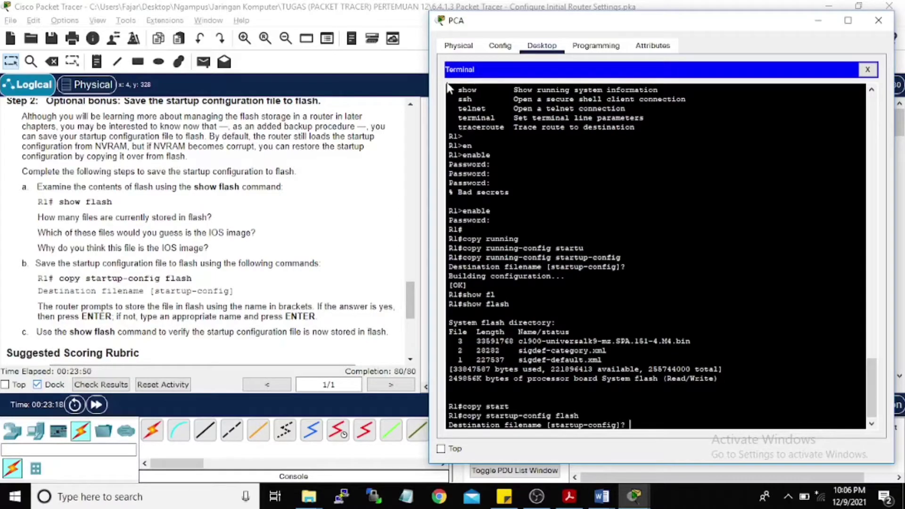
key("Return")
scroll(158, 181, "down", 3)
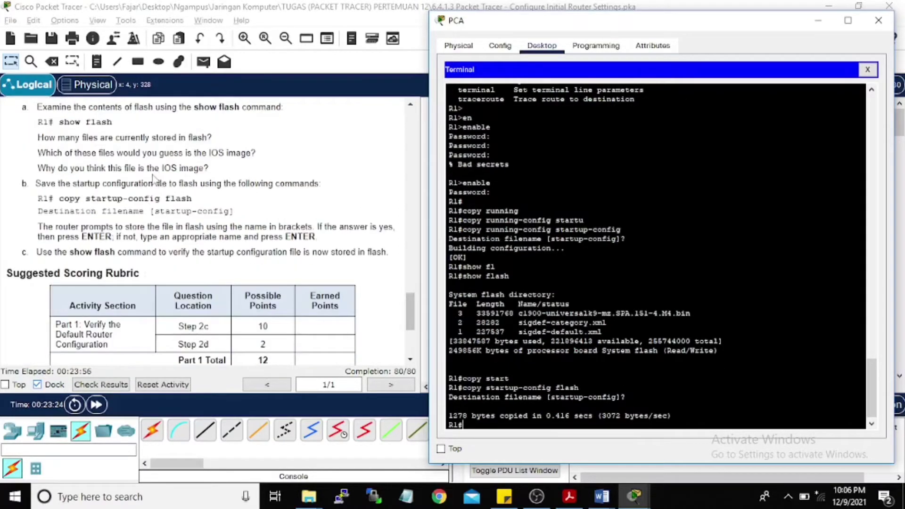
Step: Check the activity results and review the graded Assessment Items at 80/80
left_click(118, 392)
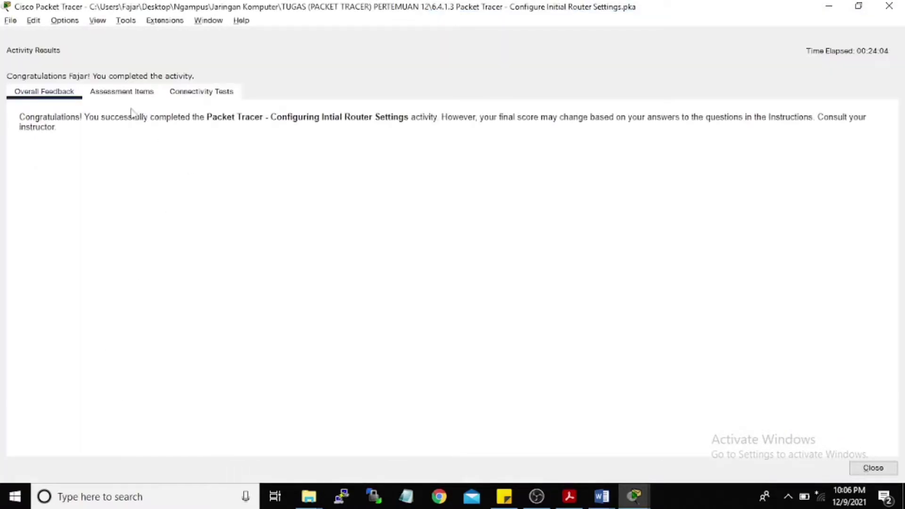
left_click(126, 94)
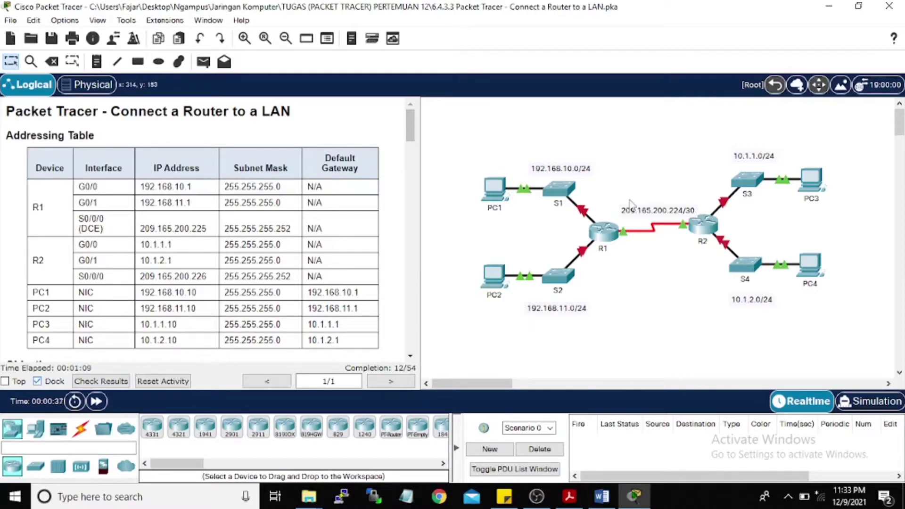
Step: Scroll the instructions to Part 1: Display Router Information, Step 1 and its questions
scroll(213, 191, "down", 1)
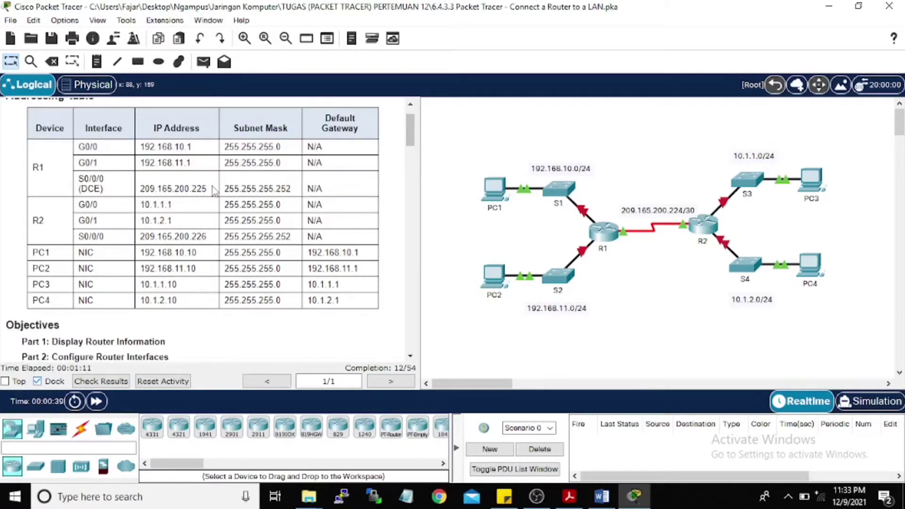
scroll(213, 191, "down", 1)
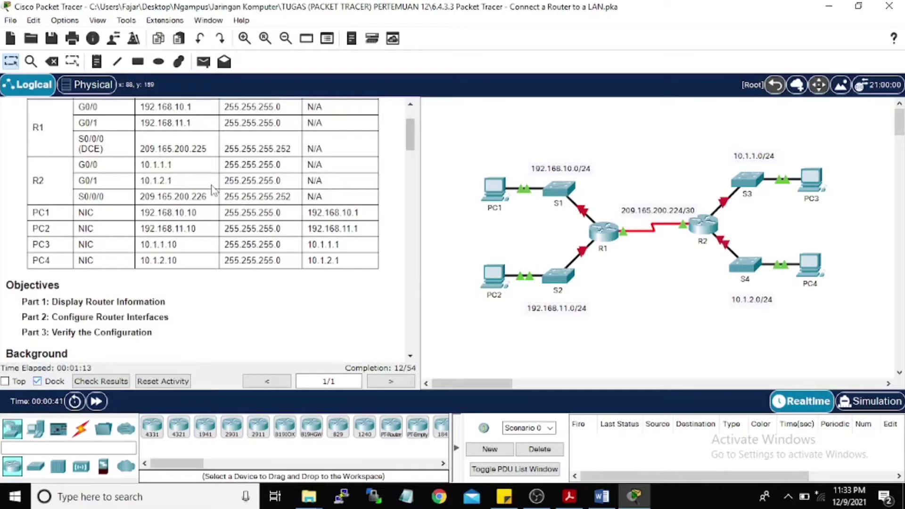
scroll(213, 190, "down", 1)
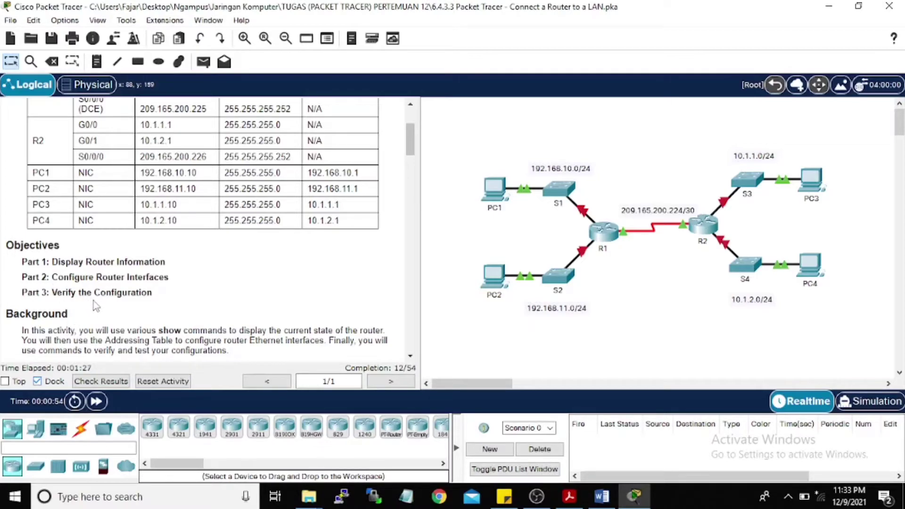
scroll(134, 250, "down", 3)
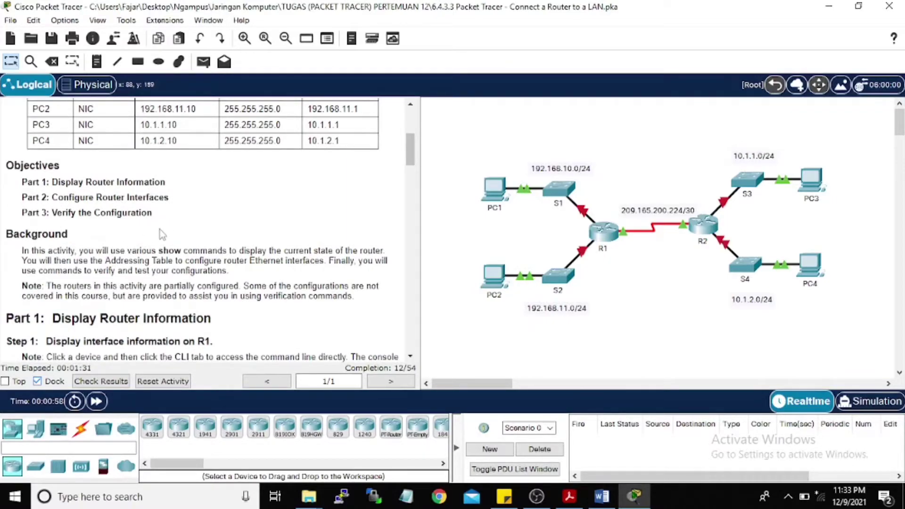
scroll(162, 231, "down", 3)
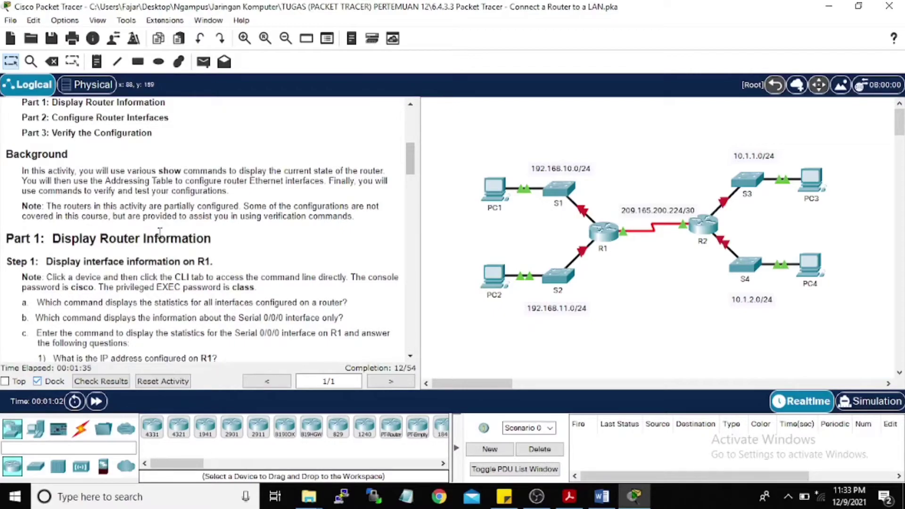
scroll(161, 238, "down", 1)
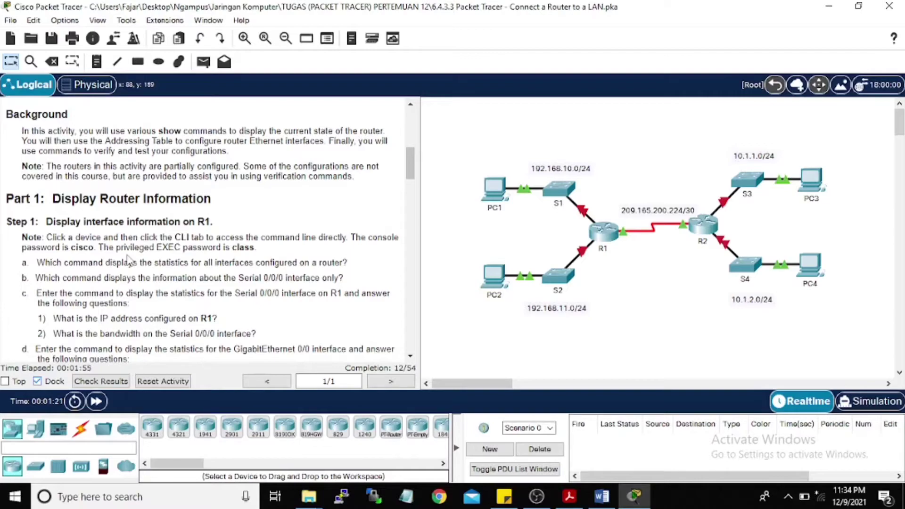
Step: Open R1's CLI, log in with the console password, and enable using the privileged EXEC password
left_click(607, 233)
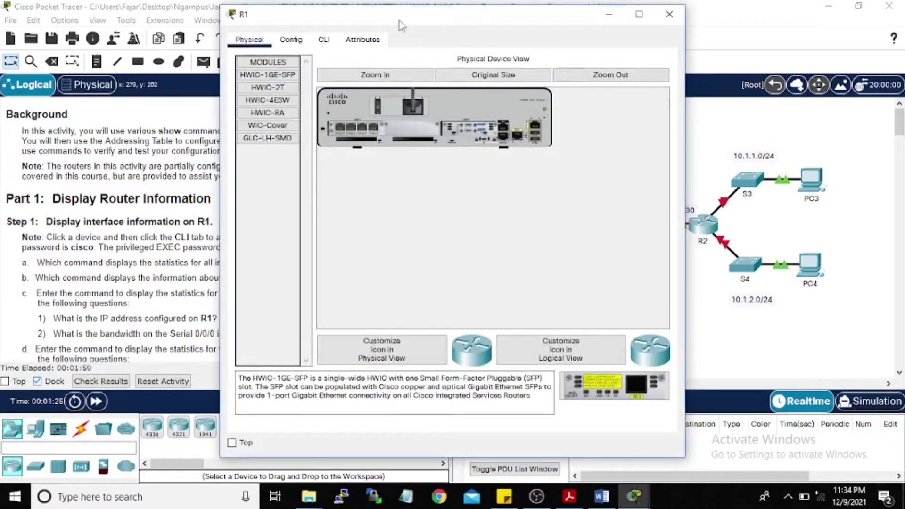
left_click_drag(401, 23, 603, 17)
left_click(525, 34)
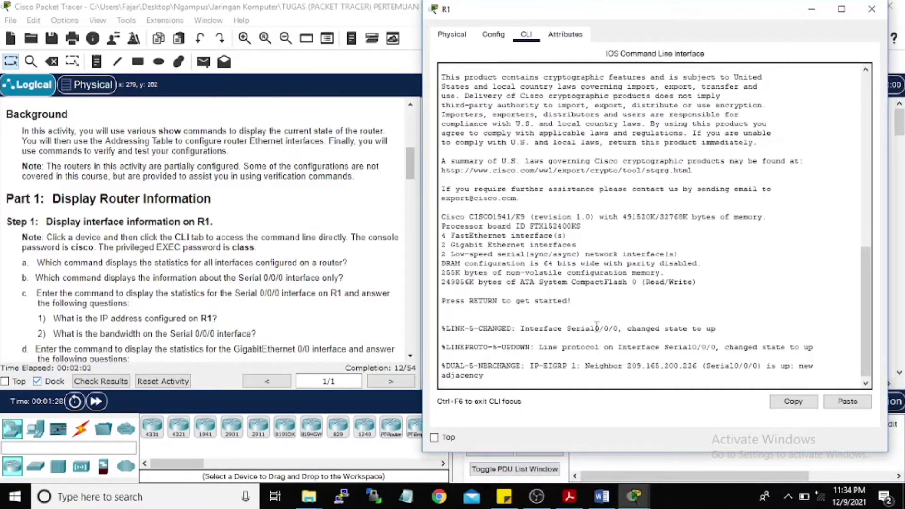
key("Return")
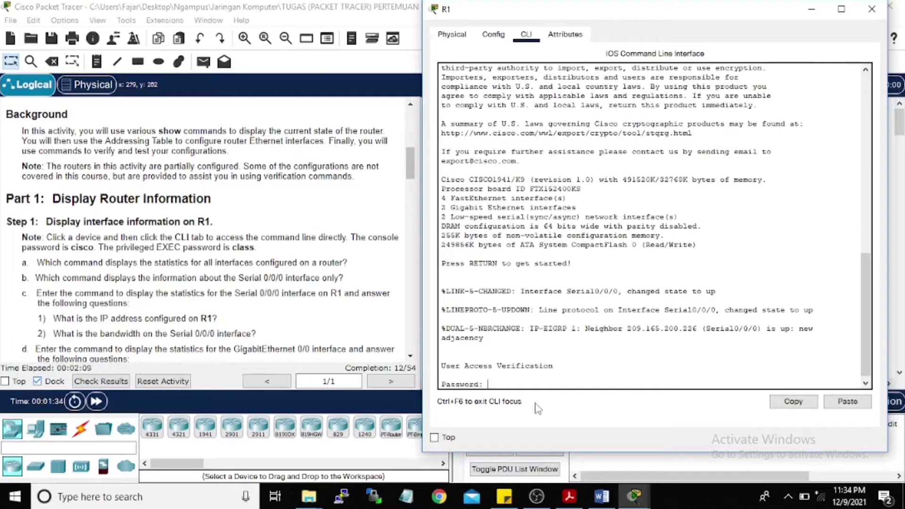
type("cisco")
key("Return")
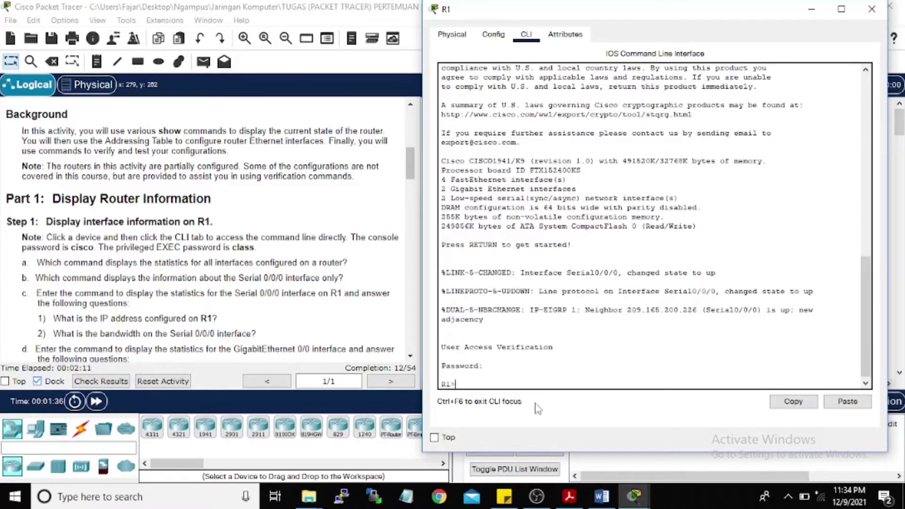
type("en")
key("Return")
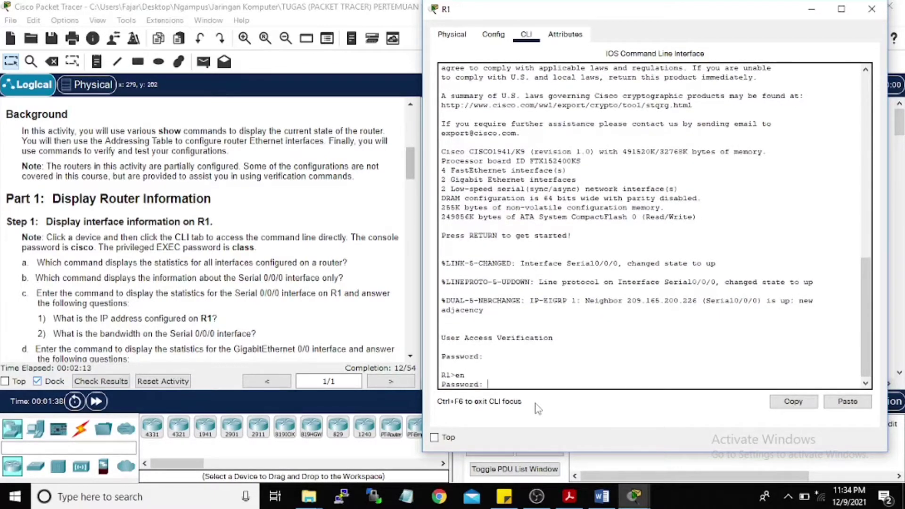
type("class")
key("Return")
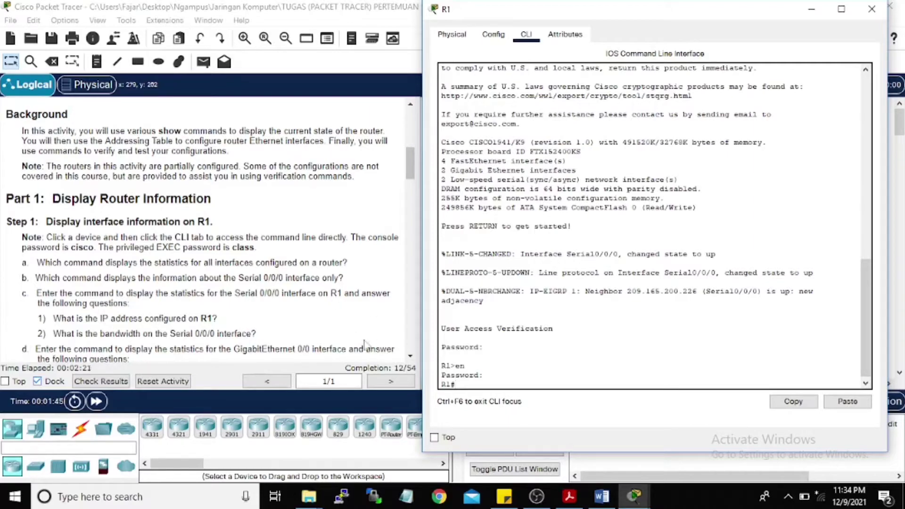
scroll(330, 321, "down", 1)
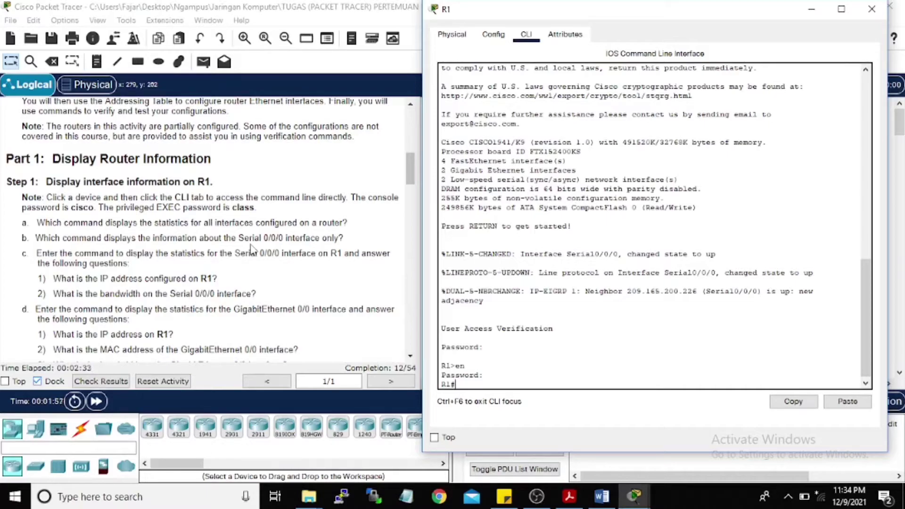
Step: Run show interfaces, paging through GigabitEthernet, Serial0/0/0 and FastEthernet sections, then quit to R1#
type("sho")
key("Tab")
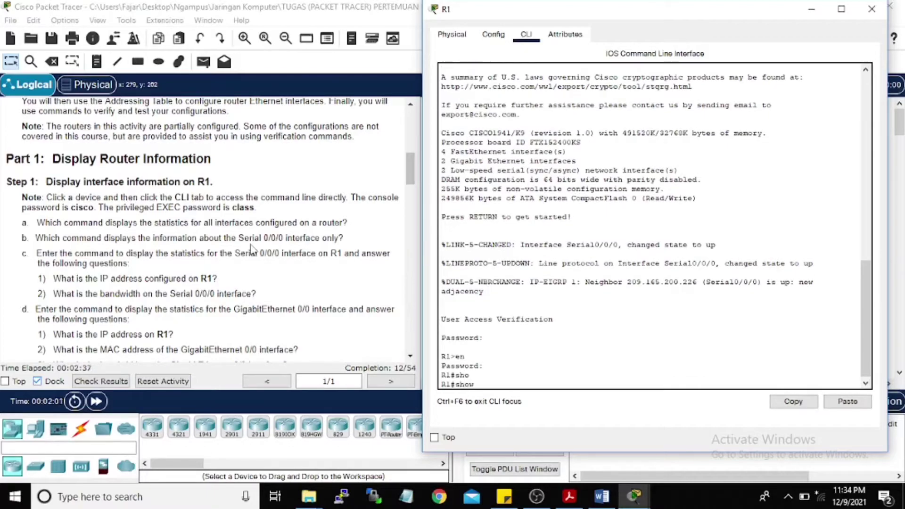
type("interf")
key("Tab")
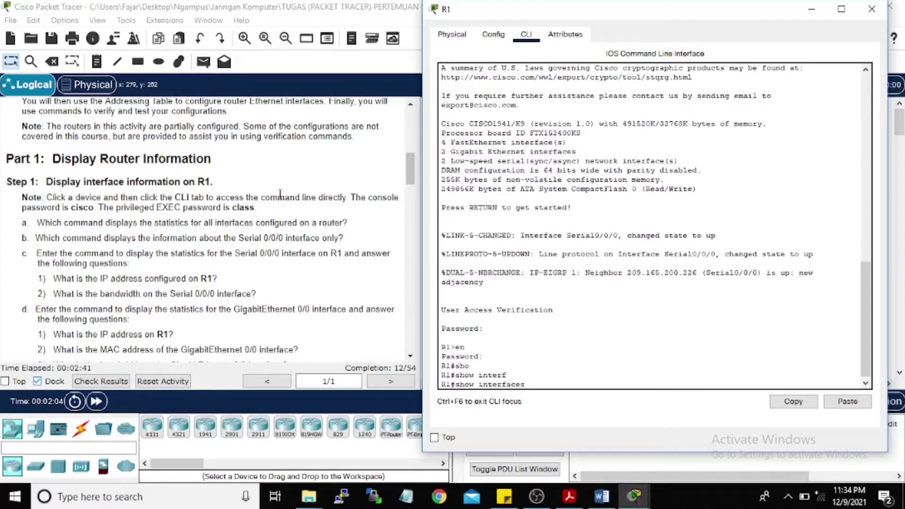
key("Return")
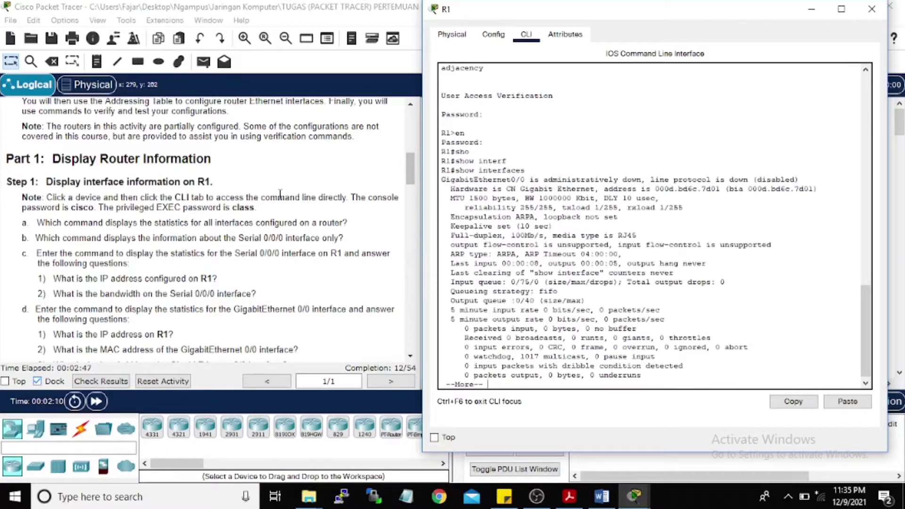
key("Return")
key("Return")
key("Return")
key("Return")
key("Return")
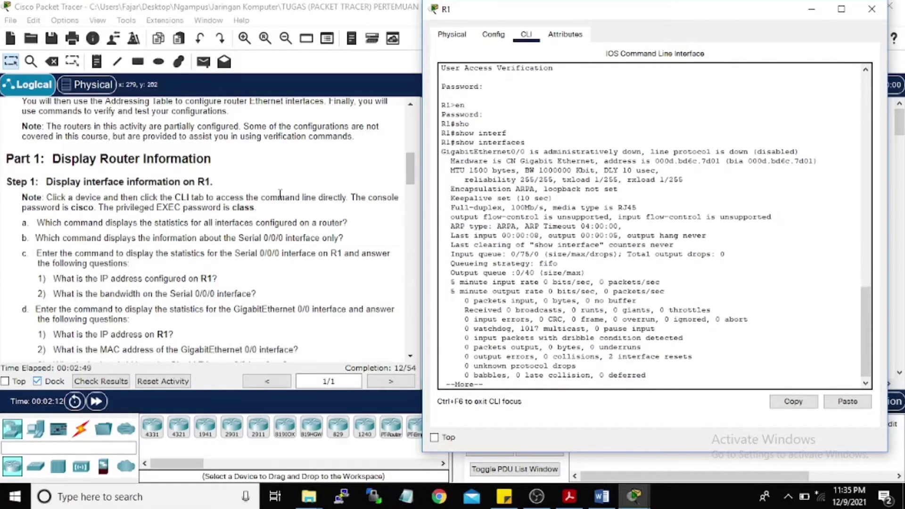
key("Return")
key("Return")
key("Return")
key("Return")
key("Return")
key("Return")
key("Return")
key("Return")
key("Return")
key("Return")
key("Return")
key("Return")
key("Return")
key("Return")
key("Return")
key("Return")
key("Return")
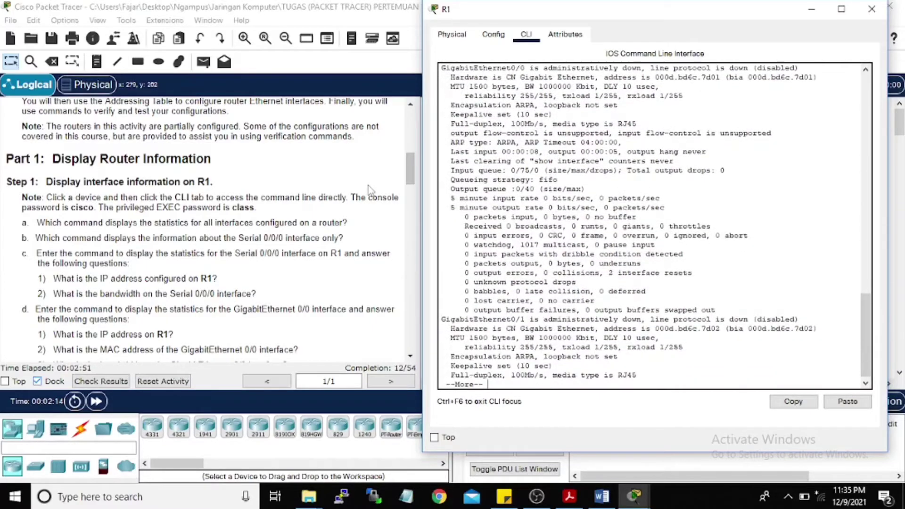
key("Return")
key("Return")
key("Return")
key("Return")
key("Return")
key("Return")
key("Return")
key("Return")
key("Return")
key("Return")
key("Return")
key("Return")
key("Return")
key("Return")
key("Return")
key("Return")
key("Return")
key("Return")
key("Return")
key("Return")
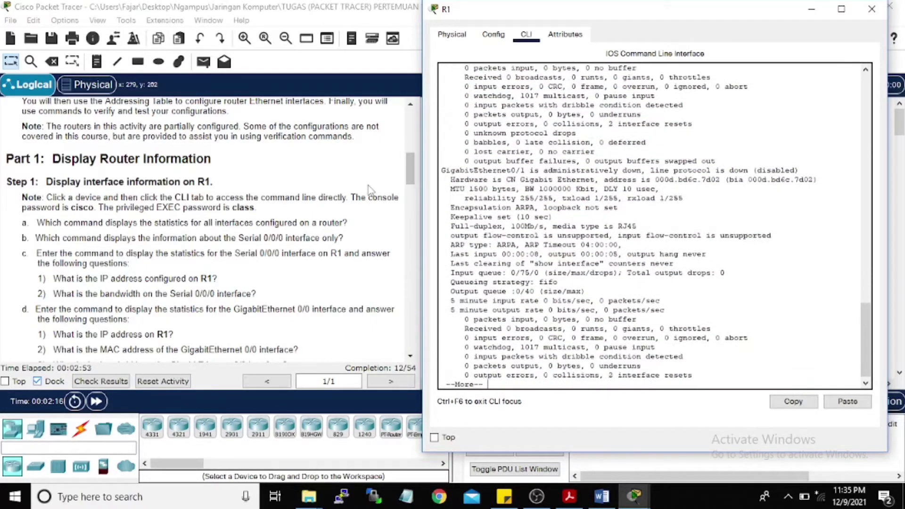
key("Return")
key("Return")
key("Return")
key("Return")
key("Return")
key("Return")
key("Return")
key("Return")
key("Return")
key("Return")
key("Return")
key("Return")
key("Return")
key("Return")
key("Return")
key("Return")
key("Return")
key("Return")
key("Return")
key("Return")
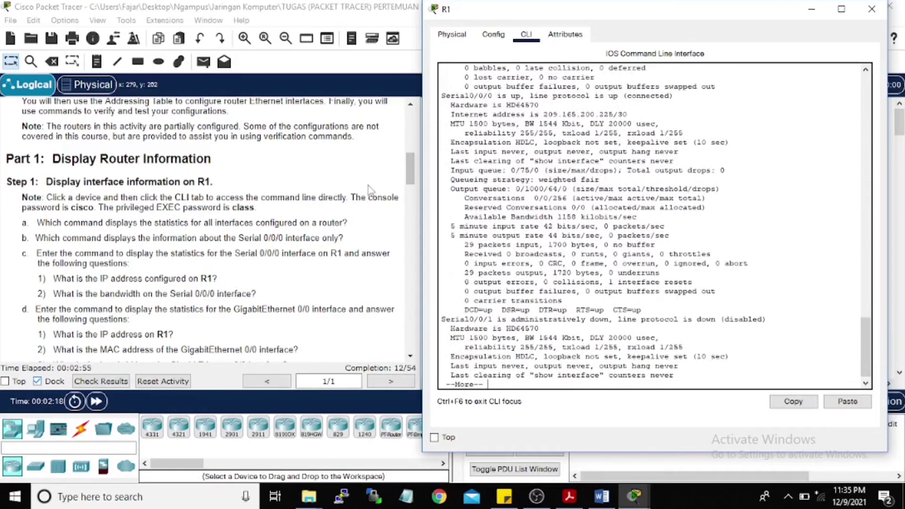
key("Return")
key("Return")
key("Return")
key("Return")
key("Return")
key("Return")
key("Return")
key("Return")
key("Return")
key("Return")
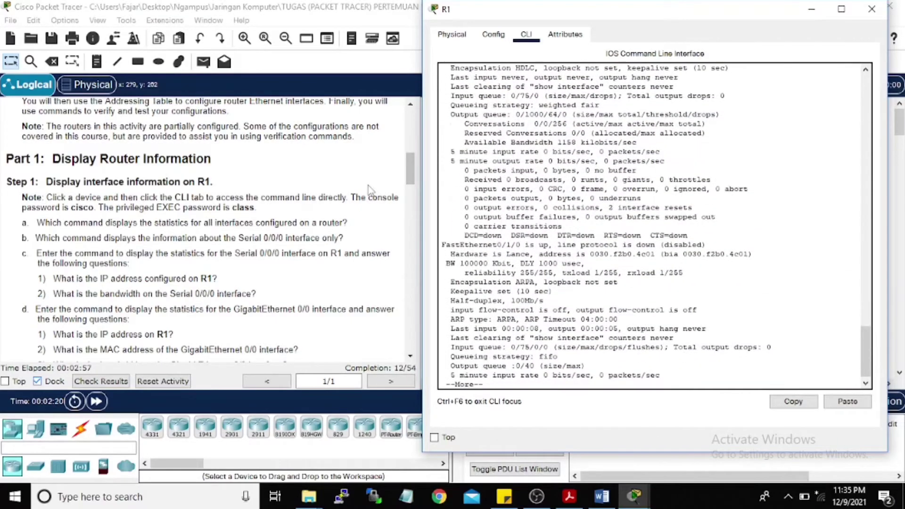
key("Return")
key("Return")
key("Return")
key("Return")
key("Return")
key("Return")
key("Return")
key("Return")
key("Return")
key("Return")
key("Return")
key("Return")
key("Return")
key("Return")
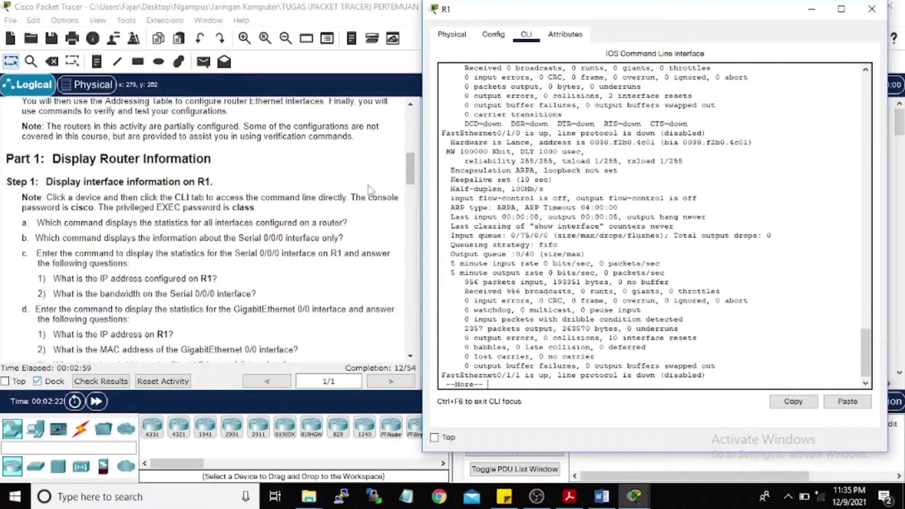
key("Return")
key("Return")
key("Return")
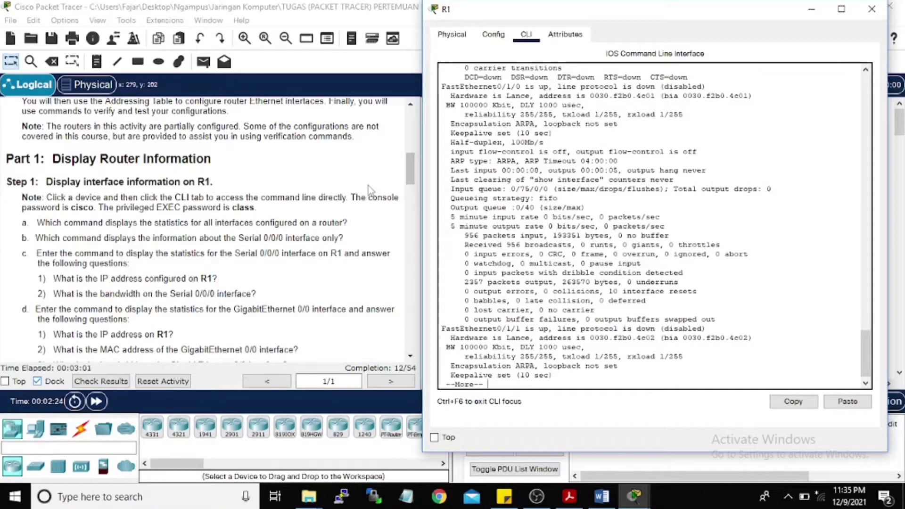
key("q")
key("Return")
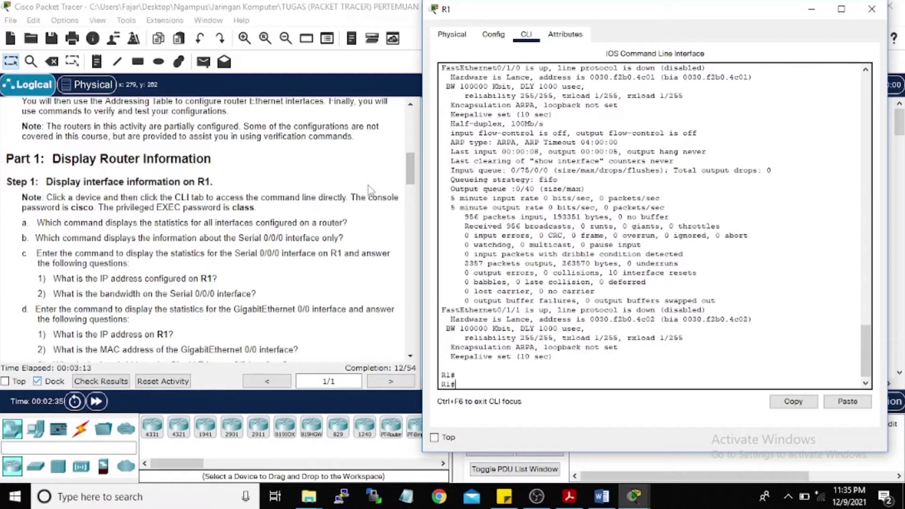
Step: List show interfaces options, then display Serial0/0/0 statistics: up/up, 209.165.200.225/30, 1544 Kbit
type("show interfaces ?")
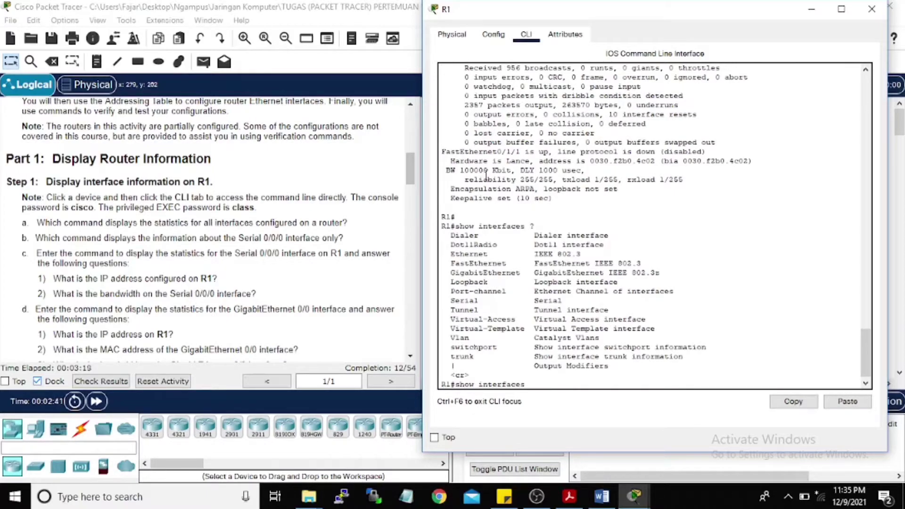
type("seri")
key("Tab")
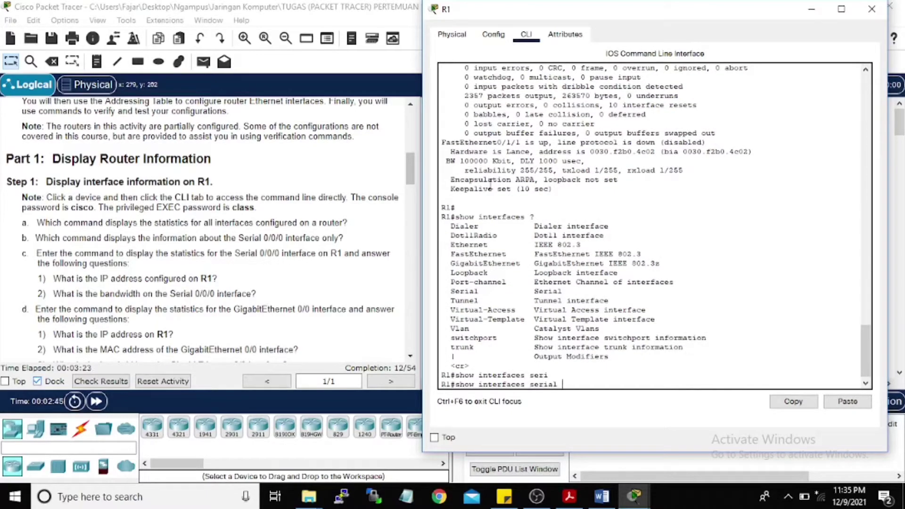
type("0/0/0")
key("Return")
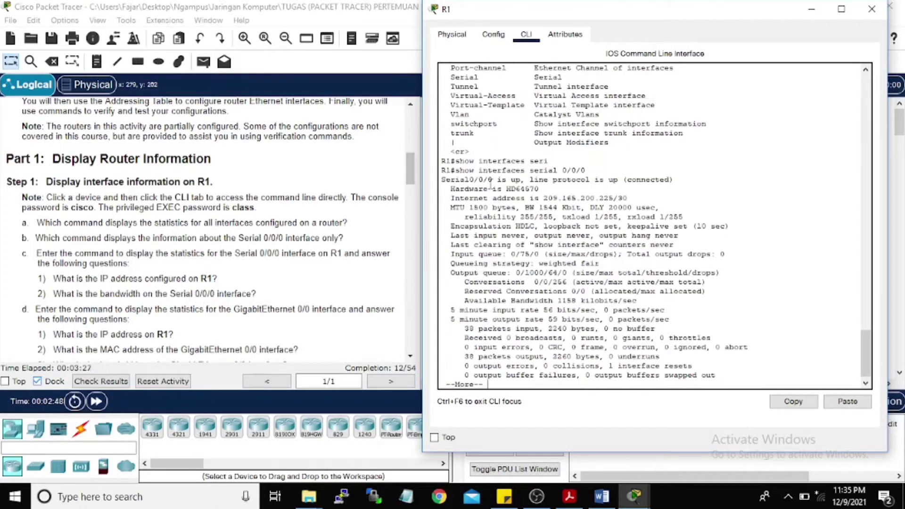
key("Return")
key("Return")
key("Return")
key("Return")
key("Return")
key("Return")
key("Return")
key("Return")
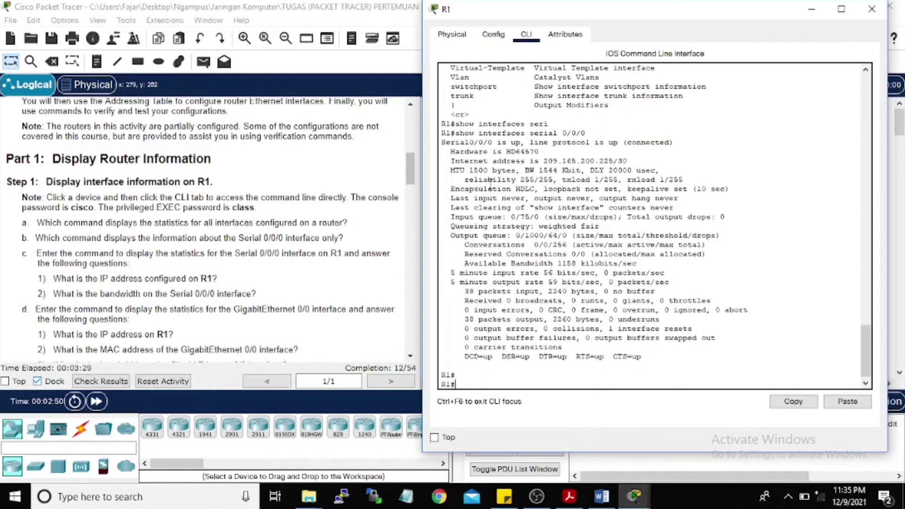
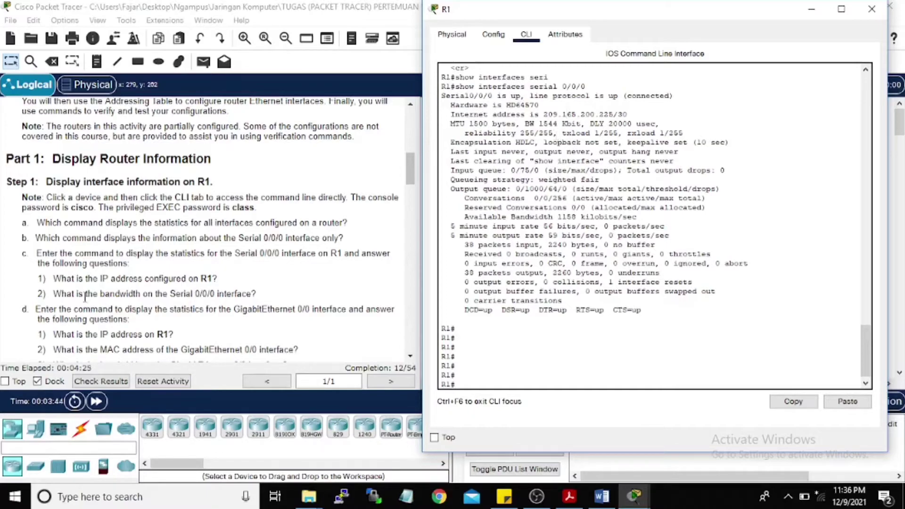
Step: Run show interfaces gigabitEthernet 0/0 on R1, showing it administratively down
scroll(71, 281, "down", 3)
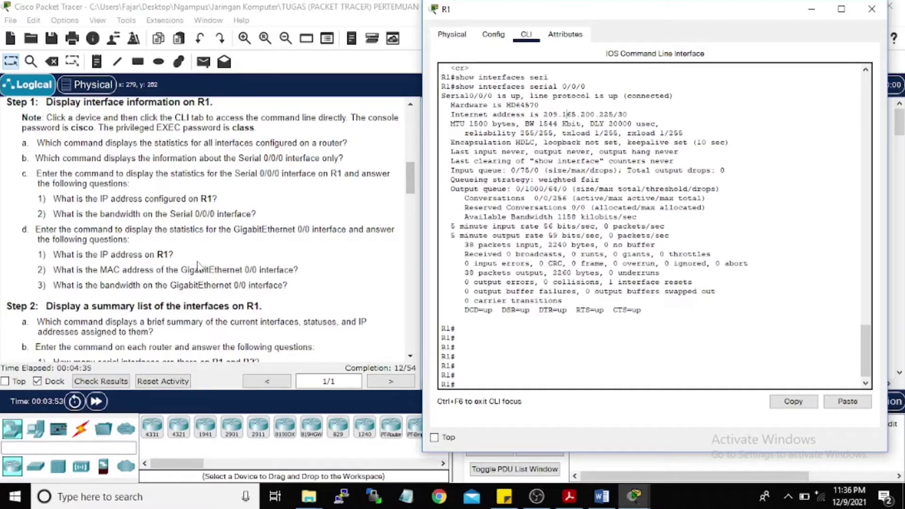
left_click(675, 344)
scroll(511, 298, "down", 2)
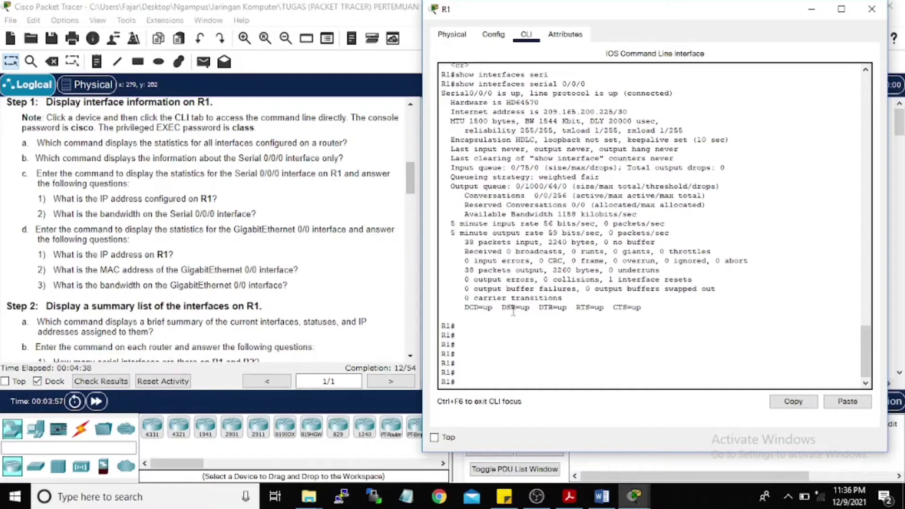
left_click(481, 382)
type("show int")
key("Tab")
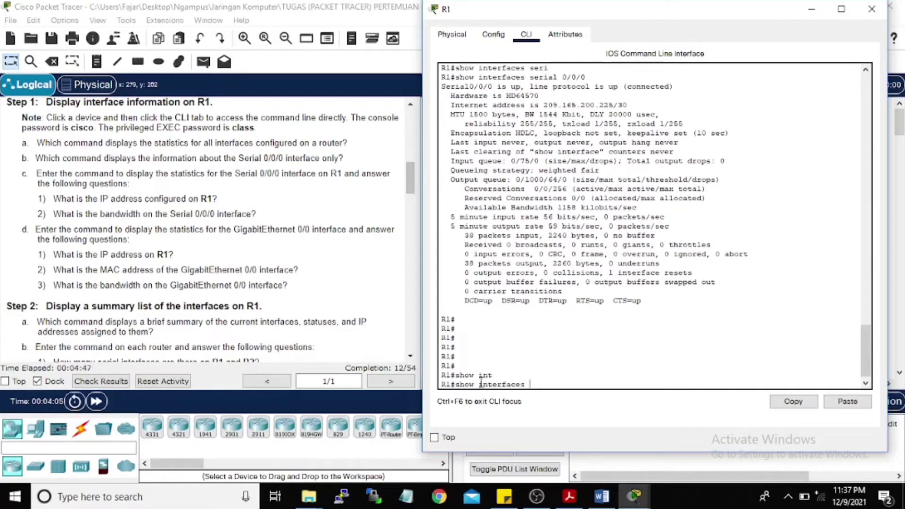
type("giga")
key("Tab")
type("0")
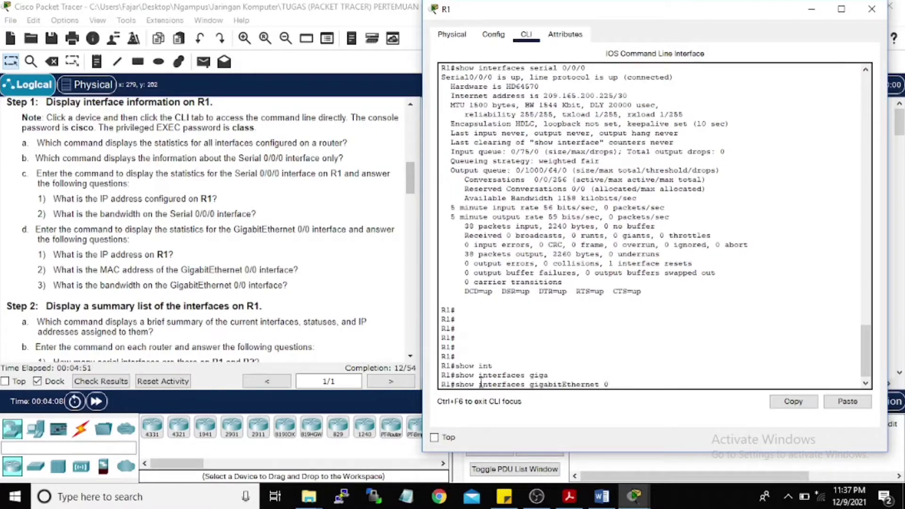
type("/0")
key("Return")
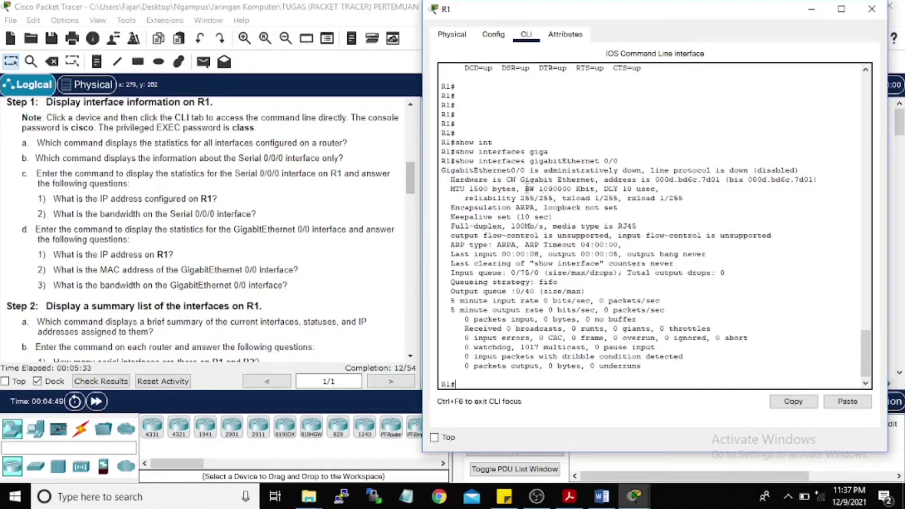
Step: Highlight GigabitEthernet0/0's 1000000 Kbit bandwidth value in the output
left_click_drag(525, 188, 597, 191)
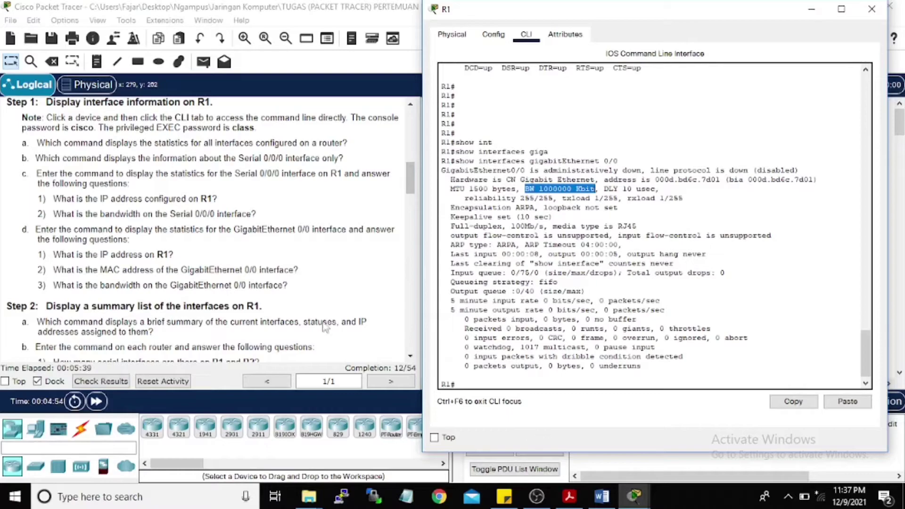
scroll(107, 305, "down", 4)
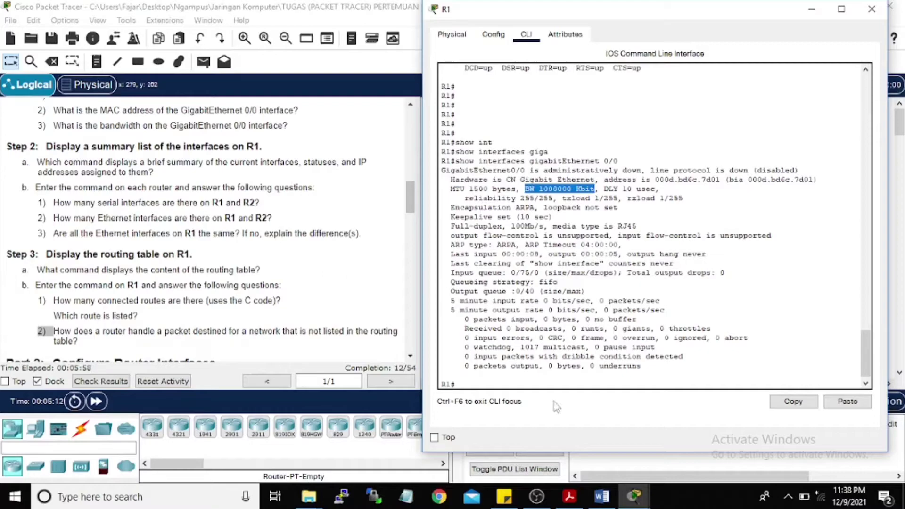
left_click(524, 390)
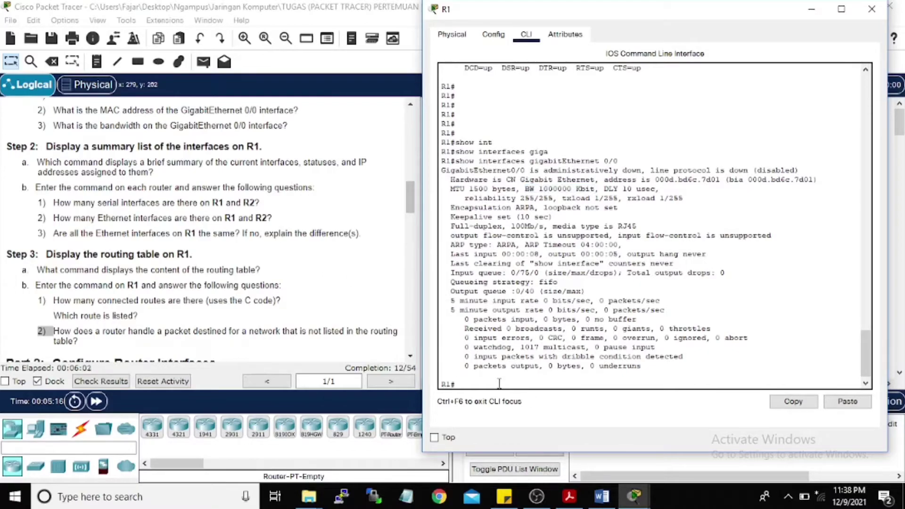
Step: Run show ip interface brief on R1 and highlight the Serial0/0/0 row at 209.165.200.225
type("show ip int")
key("Tab")
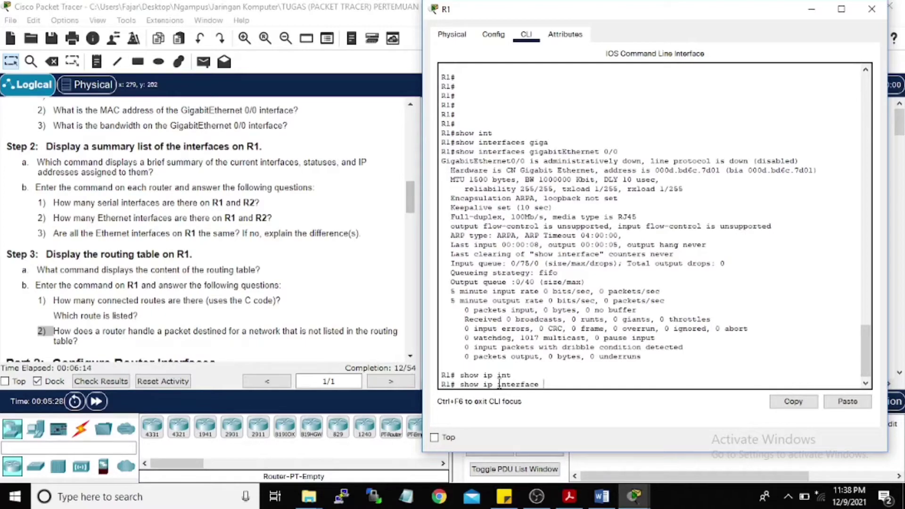
type("brief")
key("Return")
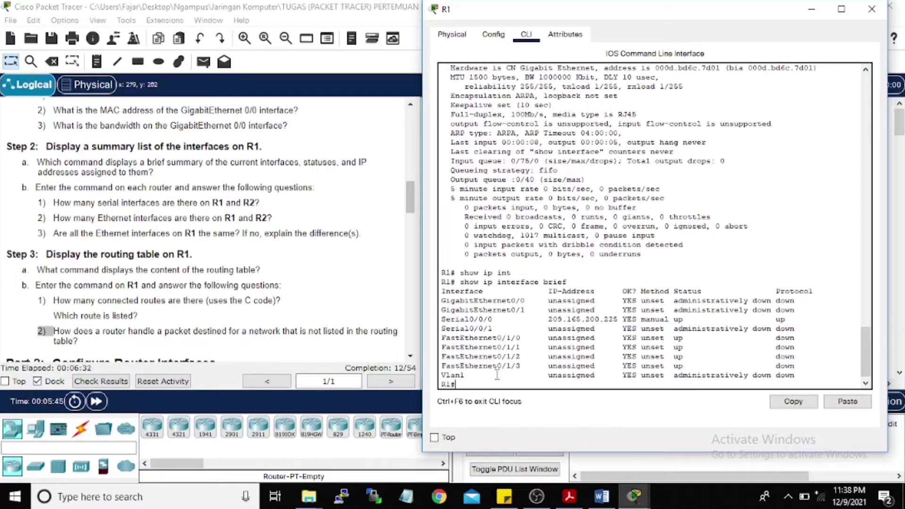
left_click_drag(451, 320, 474, 328)
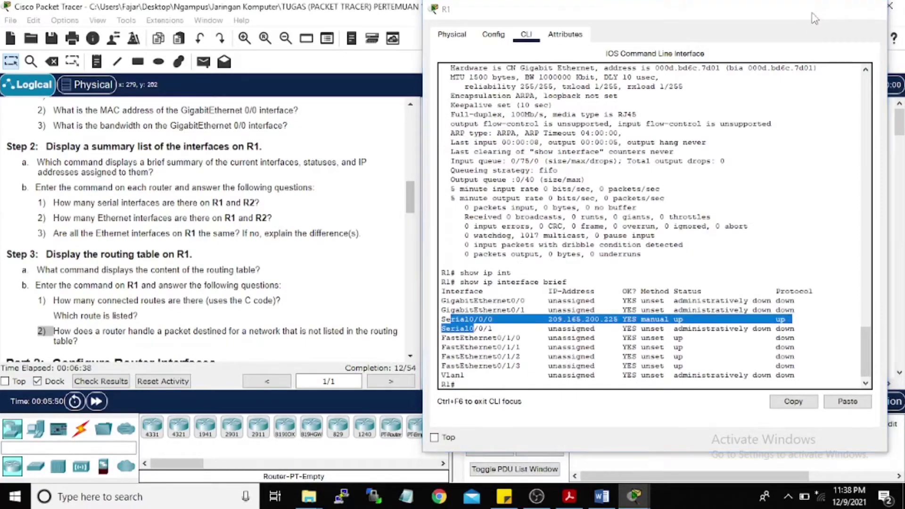
Step: Open R2's CLI and log in with the console and enable passwords
left_click(810, 9)
left_click(713, 234)
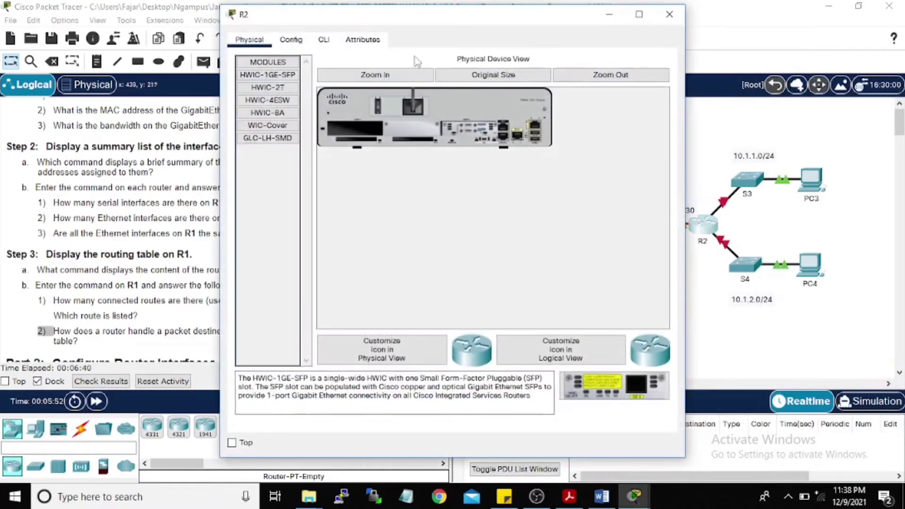
left_click(324, 41)
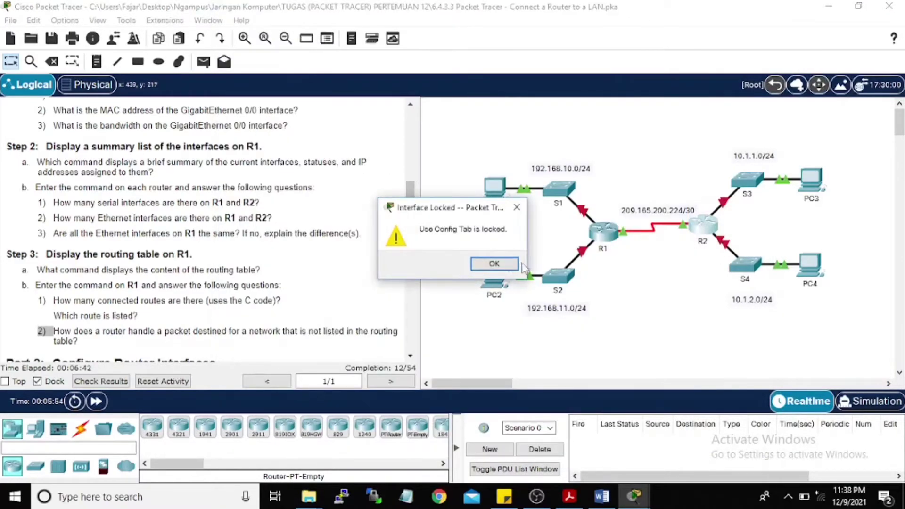
left_click(501, 264)
left_click(696, 233)
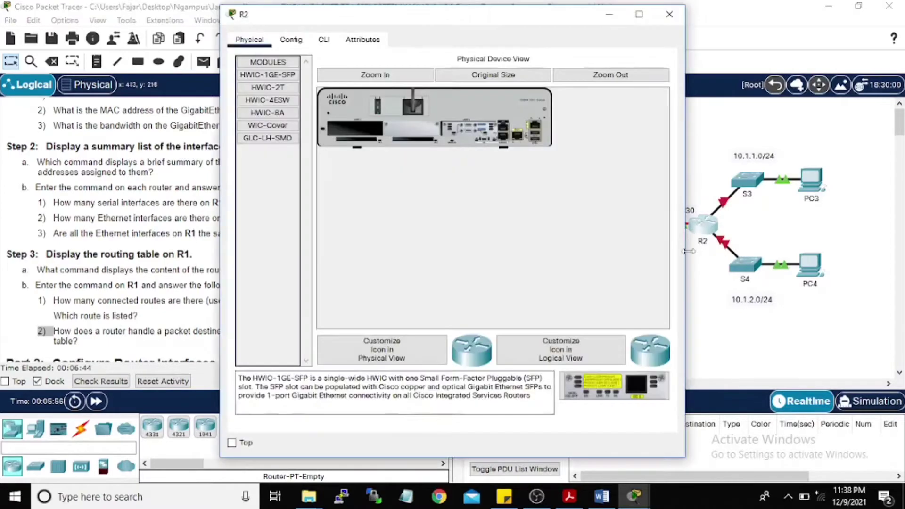
left_click(323, 42)
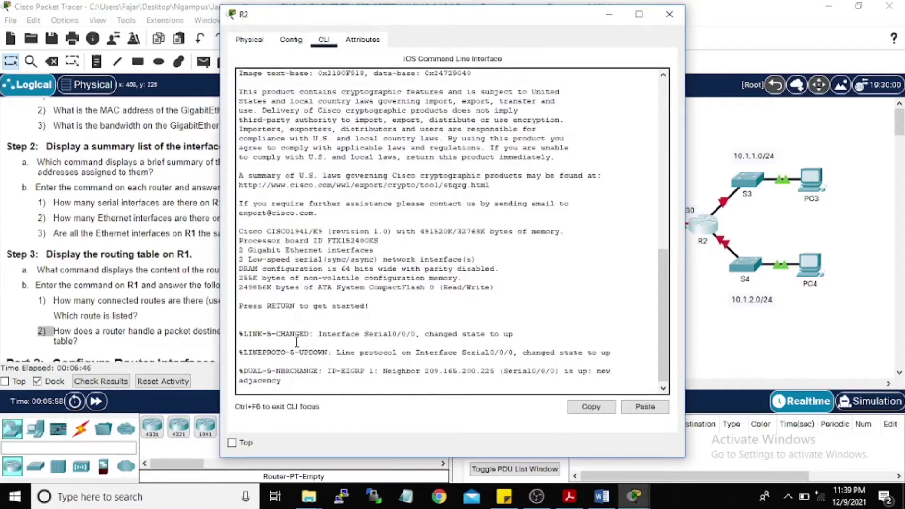
key("Return")
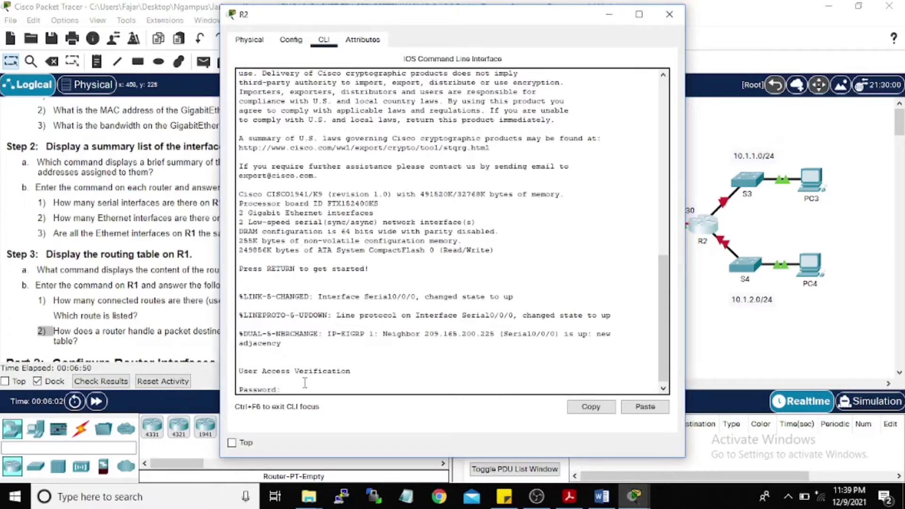
key("Return")
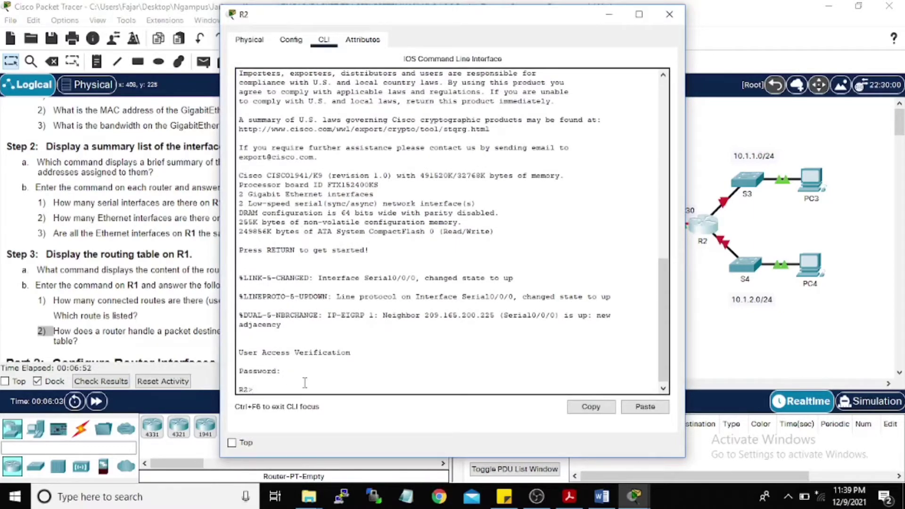
type("en")
key("Return")
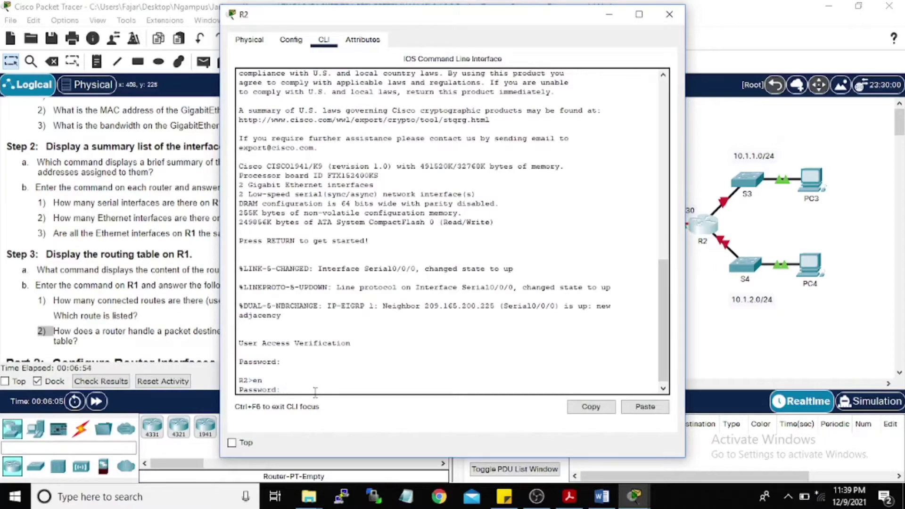
key("Return")
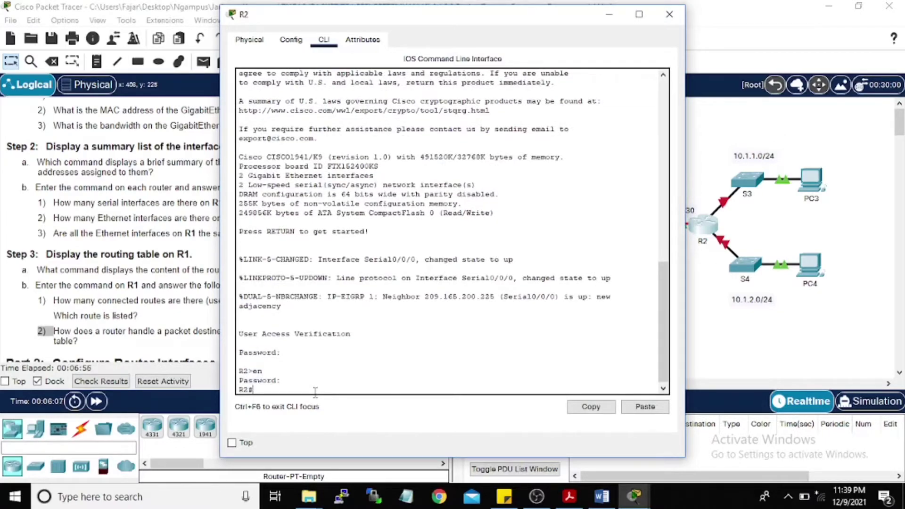
Step: Run show ip interface brief on R2 and highlight Serial0/0/0 at 209.165.200.226
type("ip")
key("BackSpace")
type("shiw")
key("BackSpace")
key("Tab")
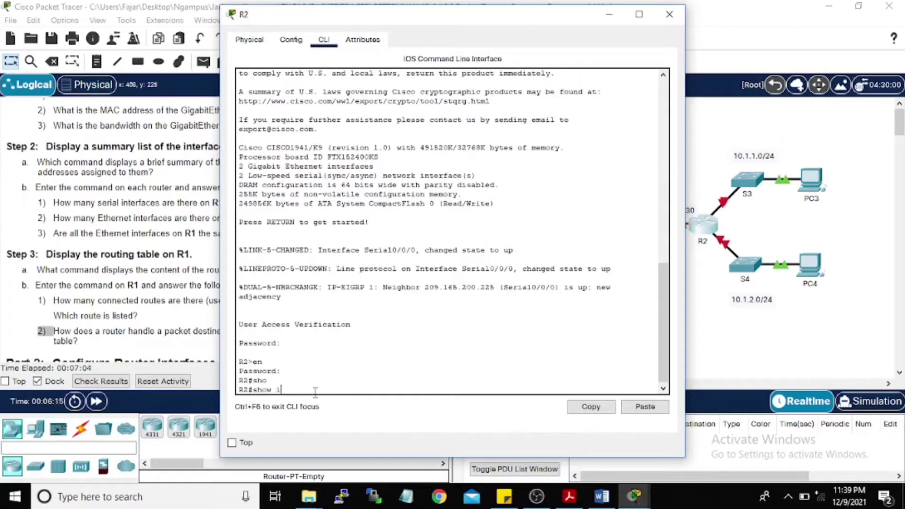
type("ip int")
key("Tab")
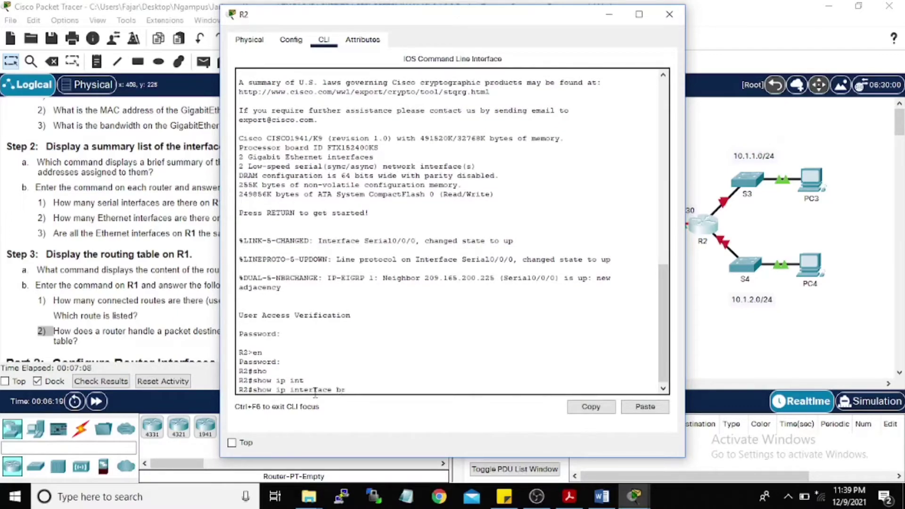
type("br")
key("Tab")
key("Return")
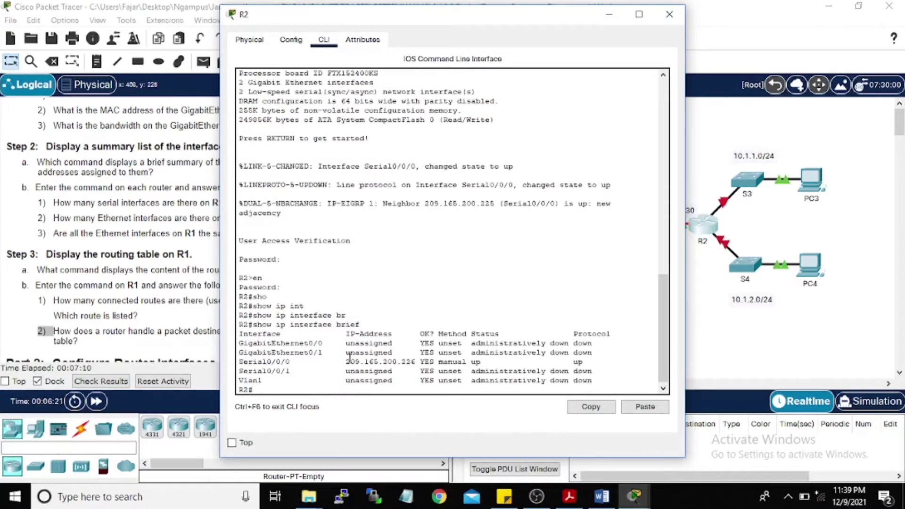
triple_click(250, 362)
Step: Open R1's CLI and highlight its FastEthernet interface rows in the summary
left_click(609, 14)
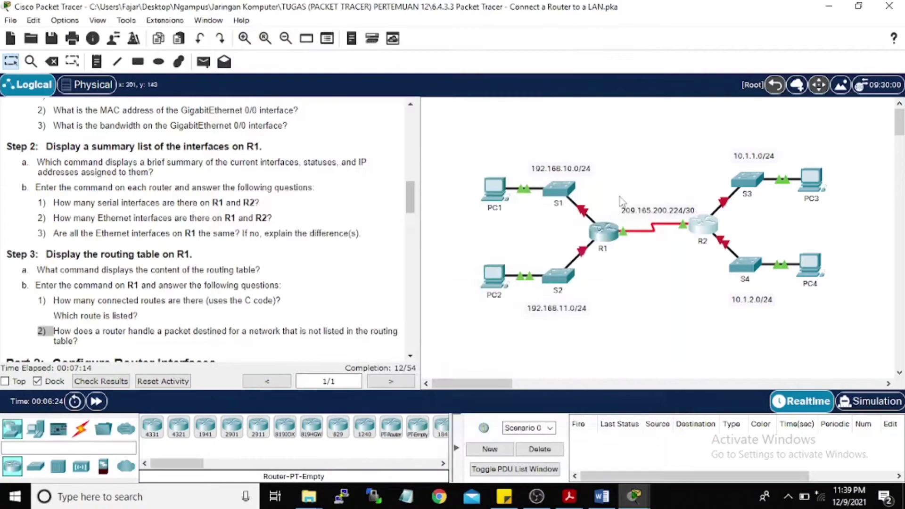
left_click(603, 230)
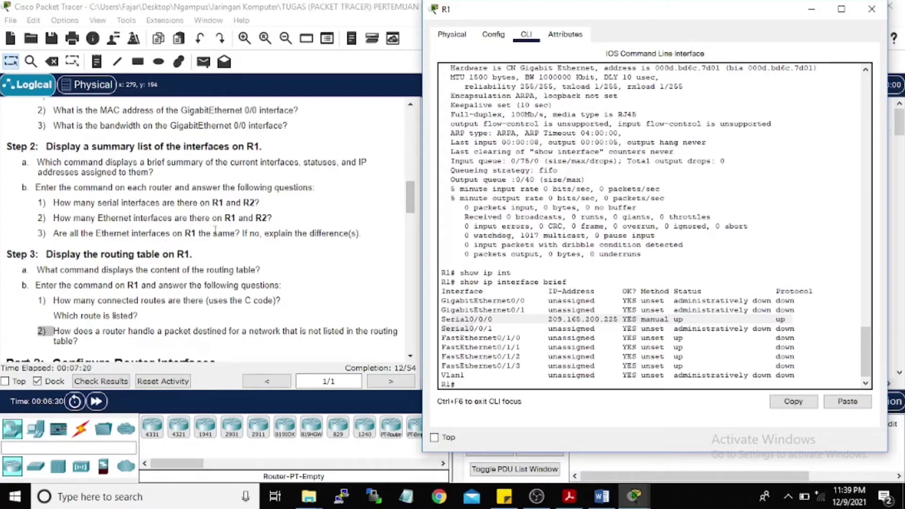
scroll(467, 356, "down", 1)
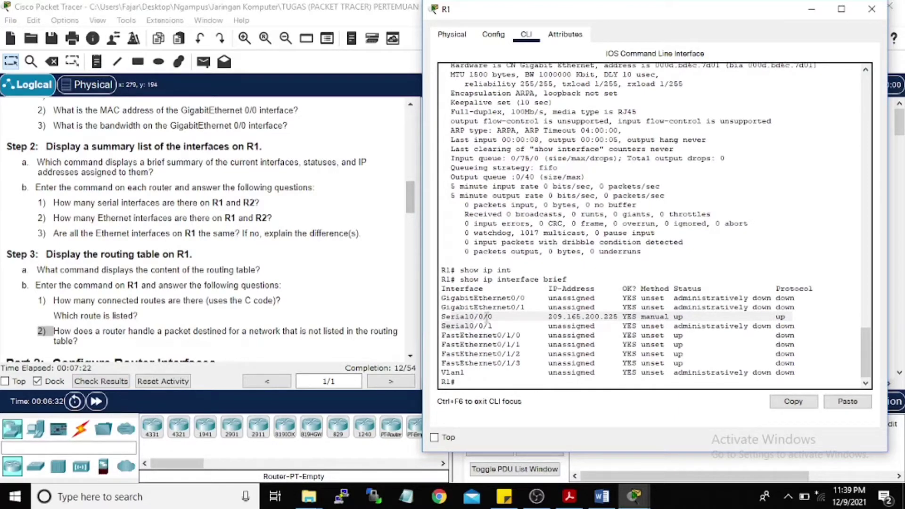
mouse_move(478, 298)
left_mouse_down()
mouse_move(498, 310)
mouse_move(506, 365)
left_mouse_up()
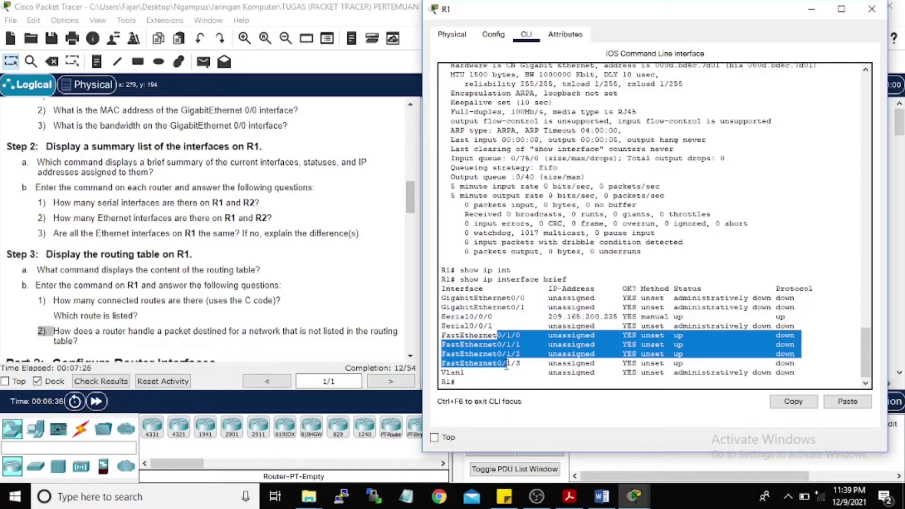
Step: Highlight R2's GigabitEthernet rows in its summary, then reopen R1's CLI
left_click(819, 11)
left_click(702, 226)
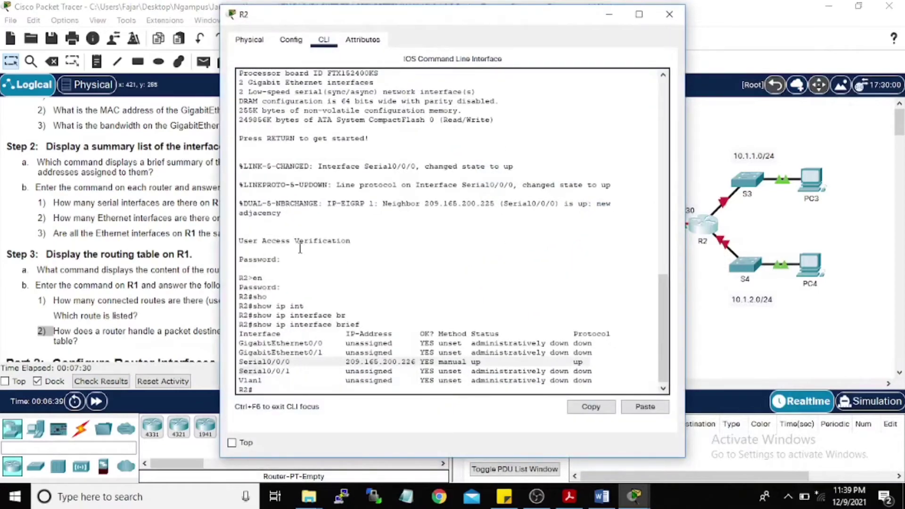
scroll(259, 299, "down", 1)
scroll(278, 339, "up", 1)
scroll(297, 375, "down", 1)
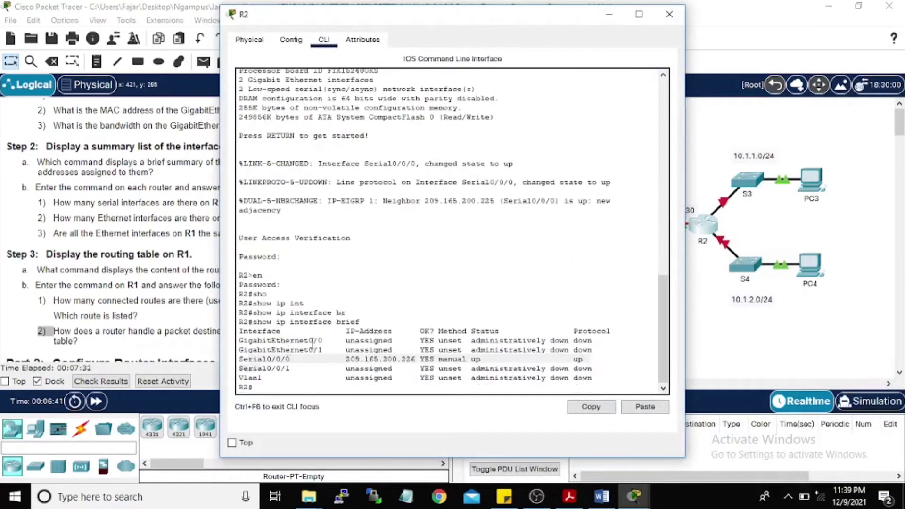
left_click_drag(282, 340, 296, 350)
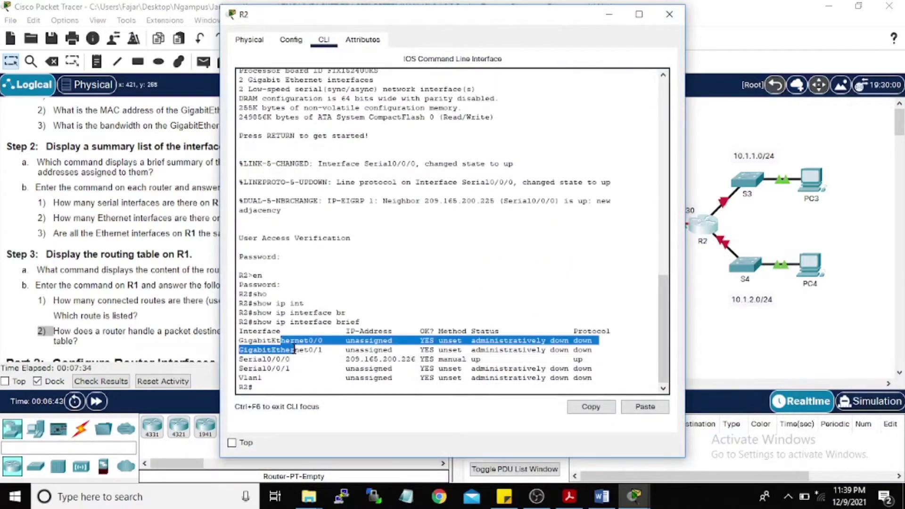
left_click(610, 18)
scroll(141, 229, "down", 1)
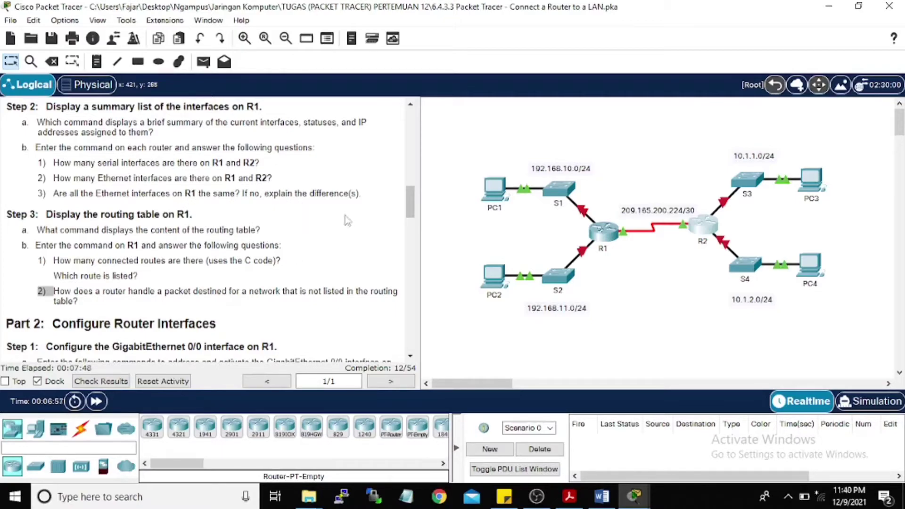
left_click(601, 230)
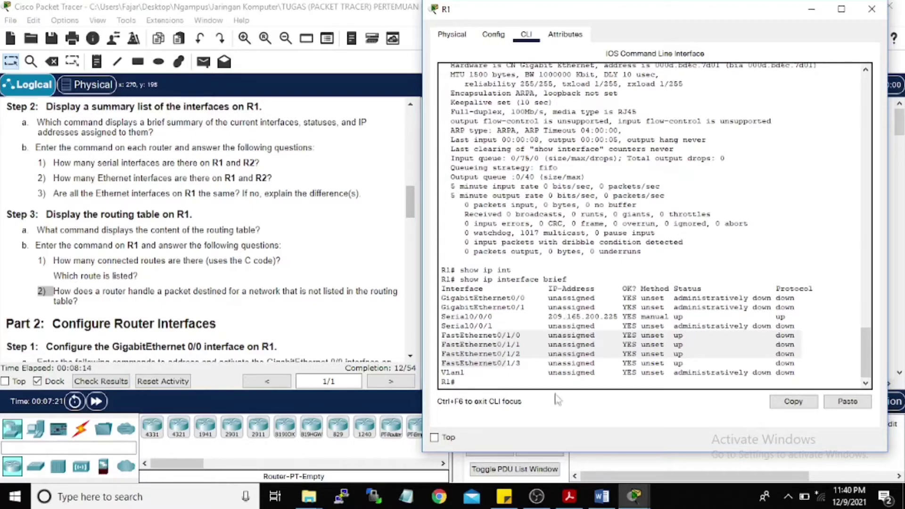
Step: Run show ip route on R1, marking the connected 209.165.200.224/30 route via Serial0/0/0
left_click(488, 382)
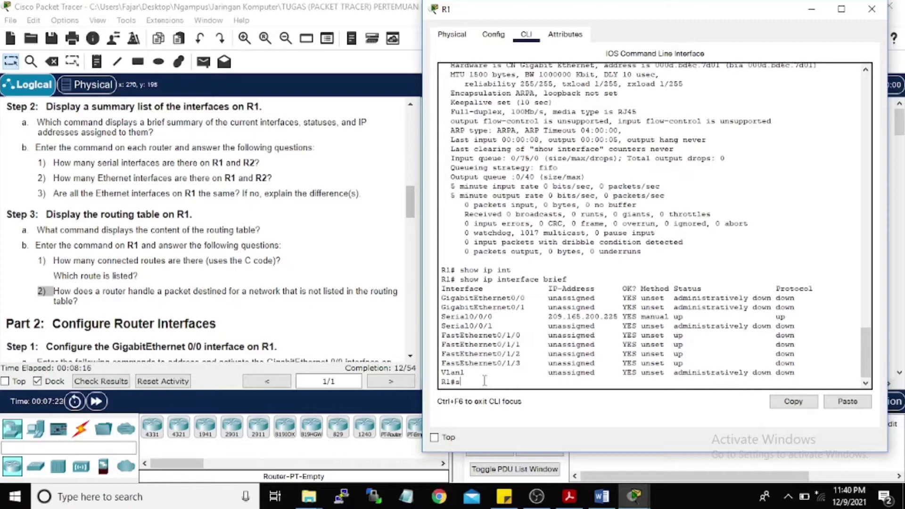
type("show ip rou")
key("Tab")
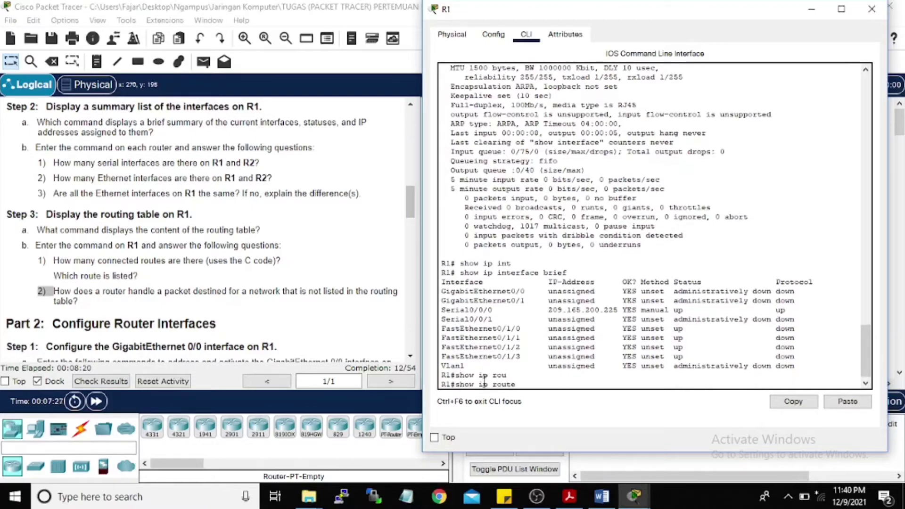
key("Return")
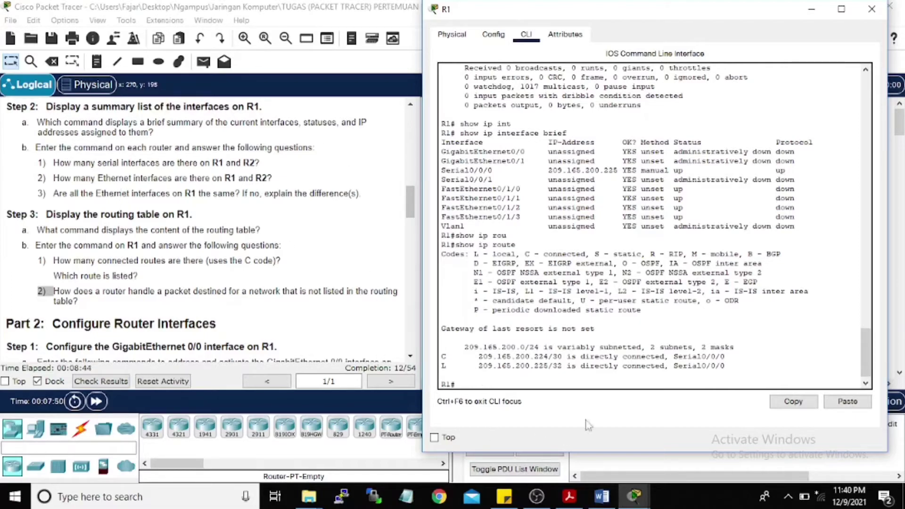
left_click_drag(441, 357, 650, 356)
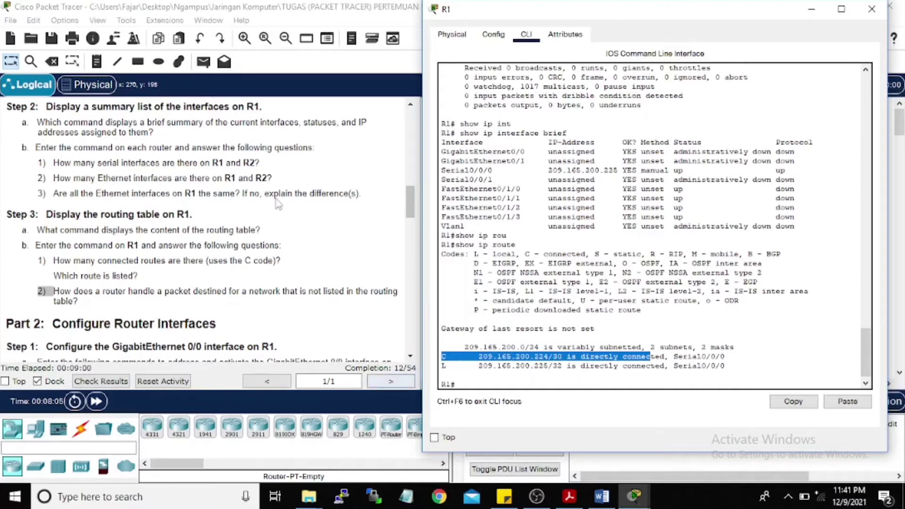
scroll(71, 111, "down", 1)
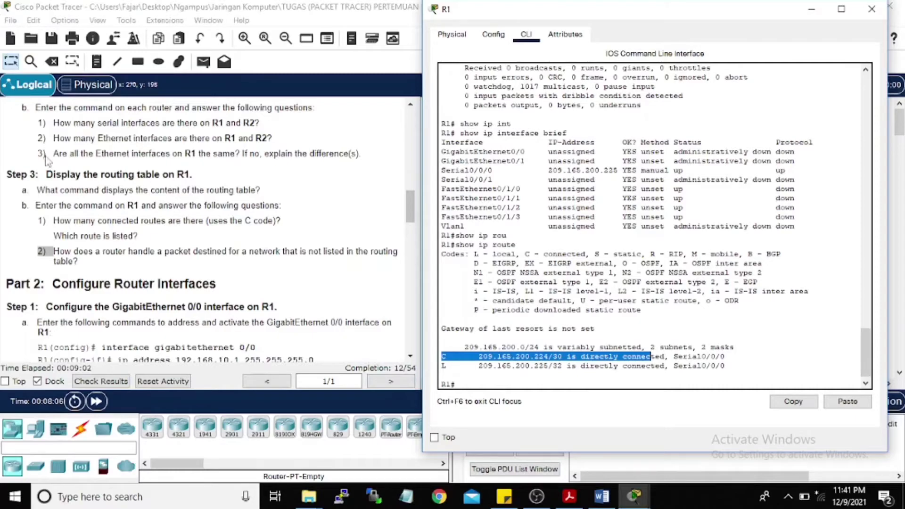
scroll(66, 182, "down", 1)
scroll(186, 251, "down", 1)
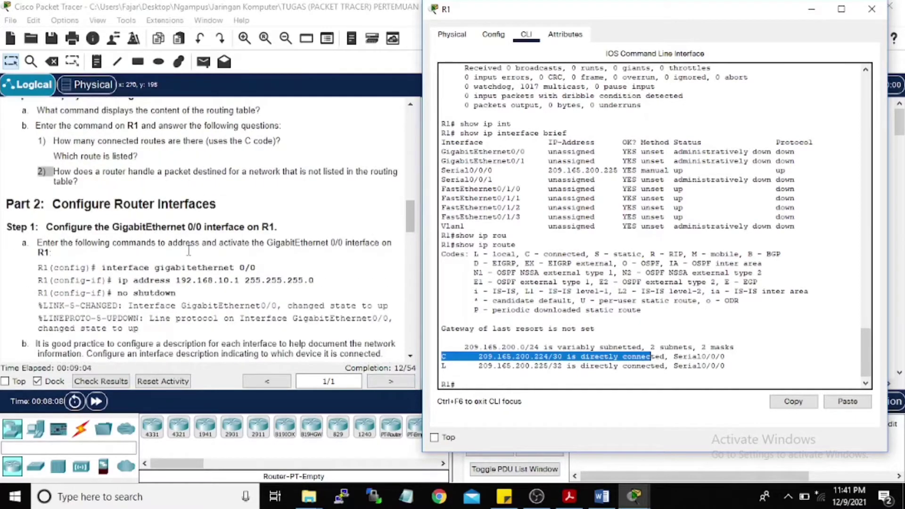
scroll(171, 227, "down", 1)
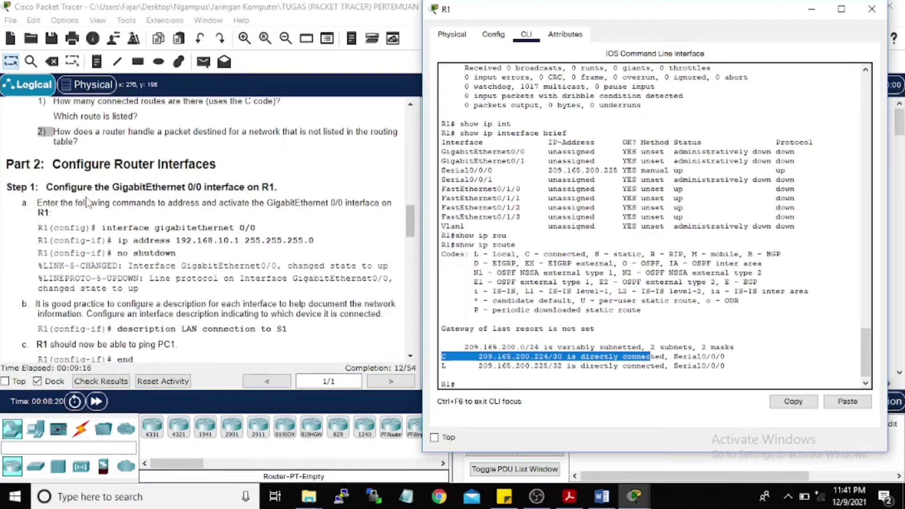
left_click(466, 382)
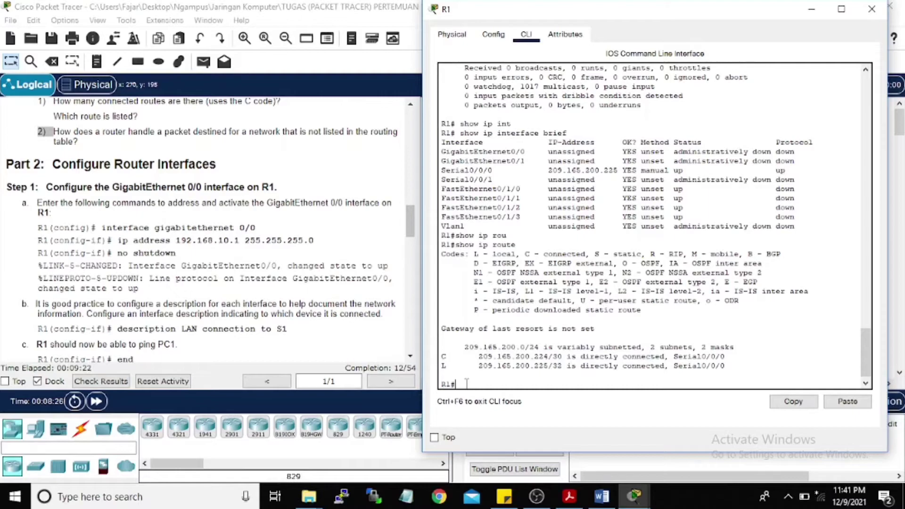
Step: Enter global configuration on R1 and select interface GigabitEthernet0/0
type("conf t")
key("Return")
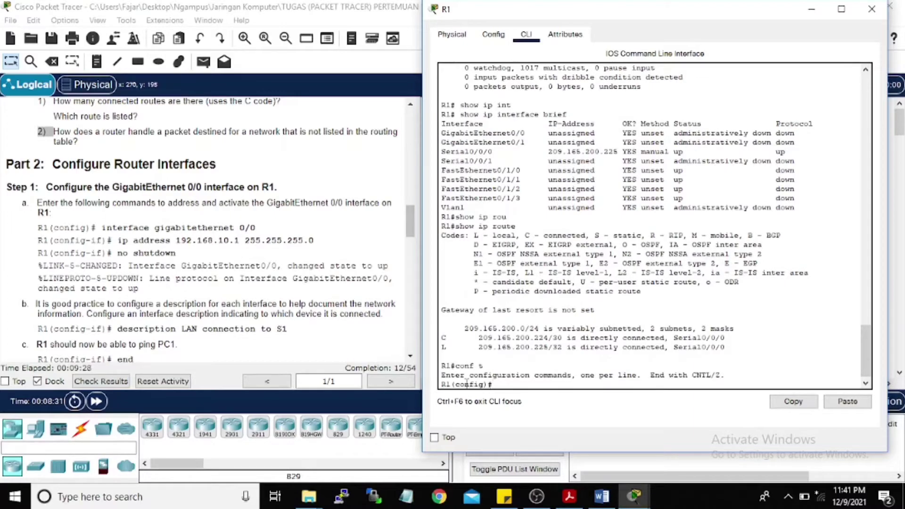
type("inter")
key("Tab")
type("giga")
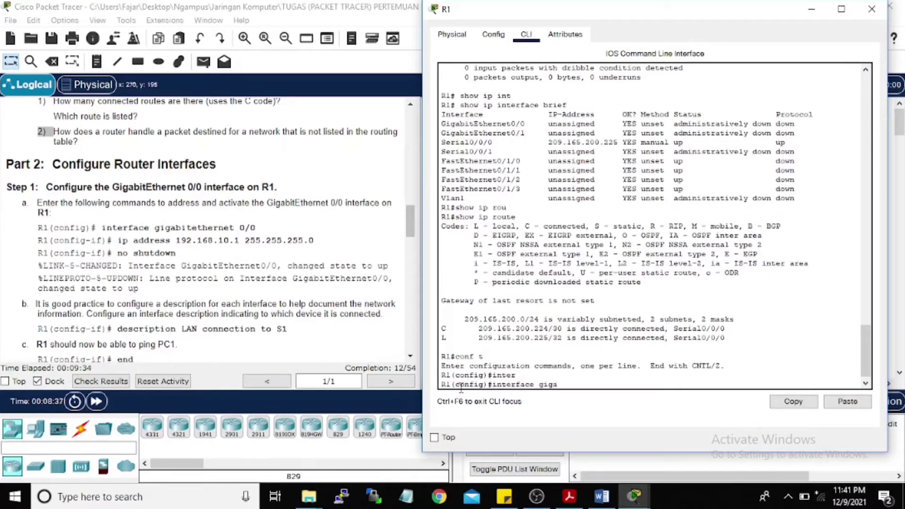
type("b")
key("Tab")
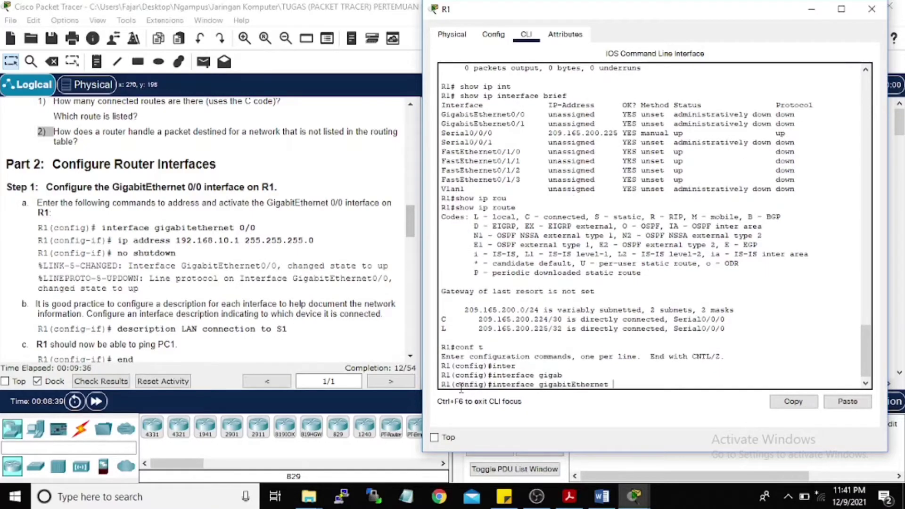
type("0/0")
key("Return")
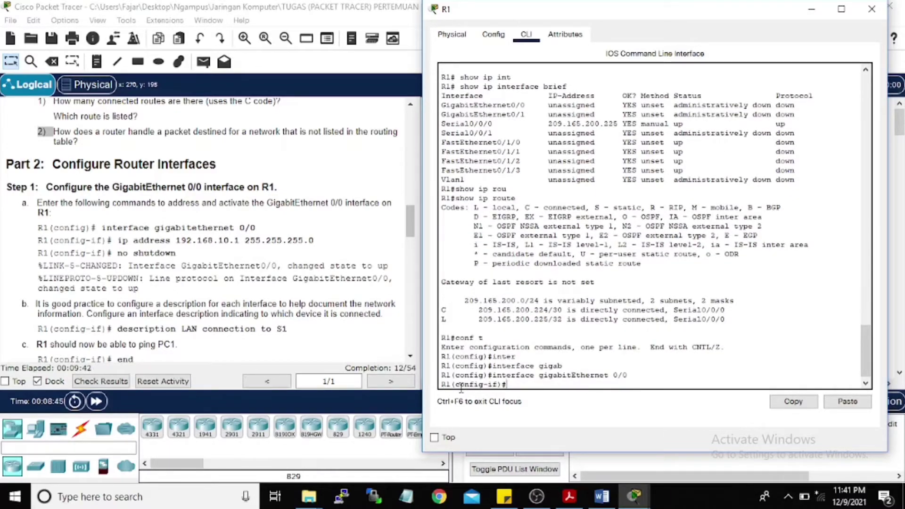
Step: Assign 192.168.10.1 255.255.255.0 to GigabitEthernet0/0 and enable it with no shutdown
type("ip add")
key("Tab")
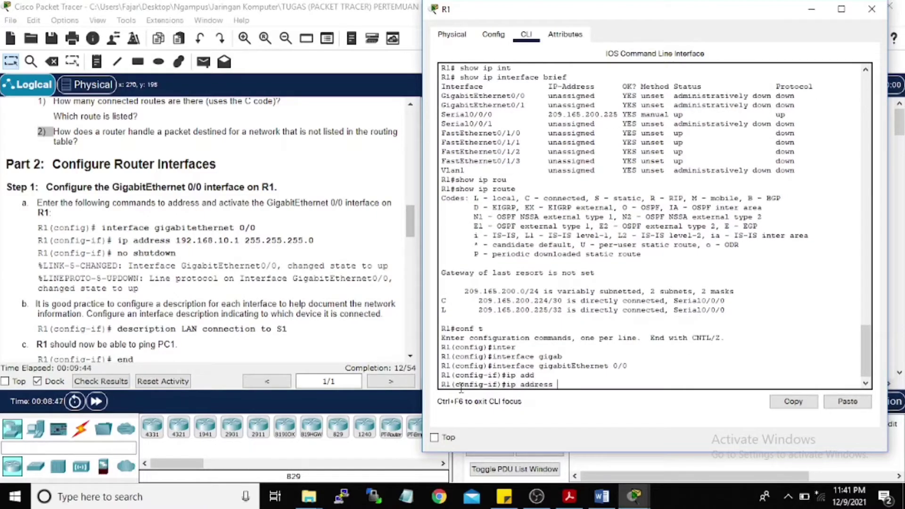
type("192.168.10.1 ")
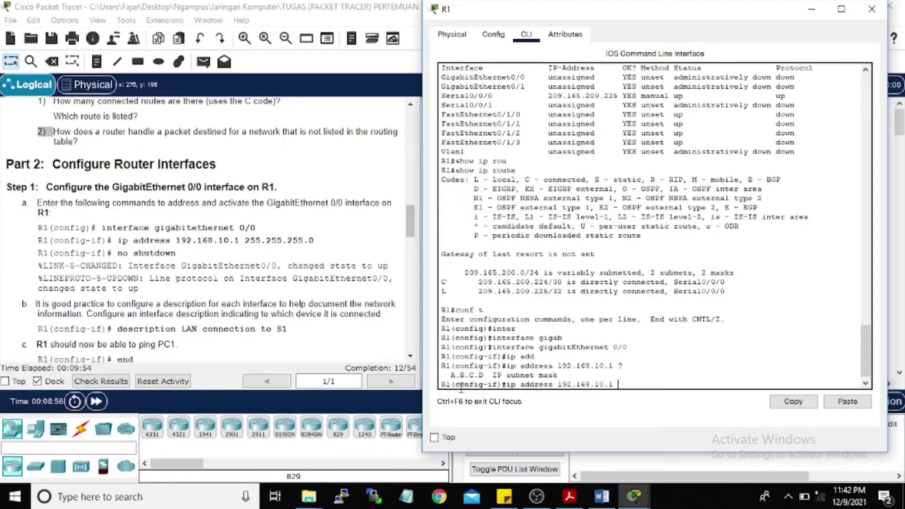
type("?255.255.255.0")
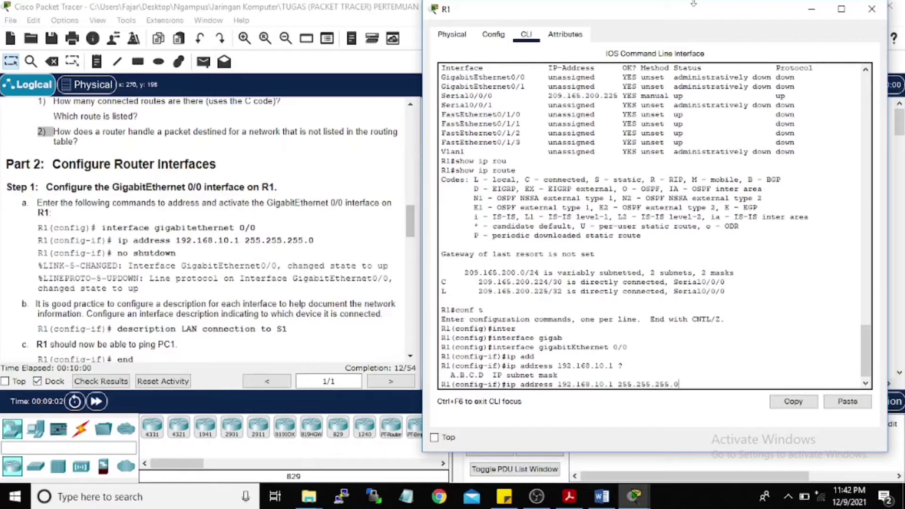
key("Return")
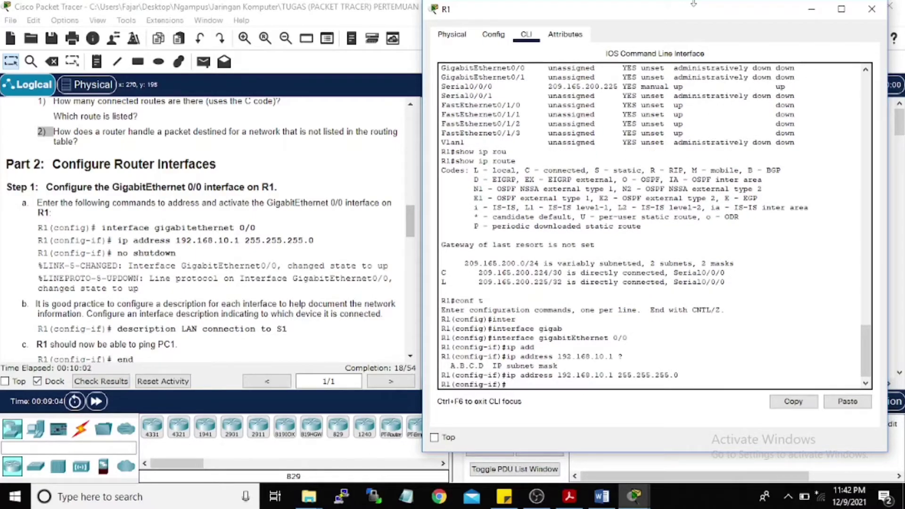
type("no shut")
key("Return")
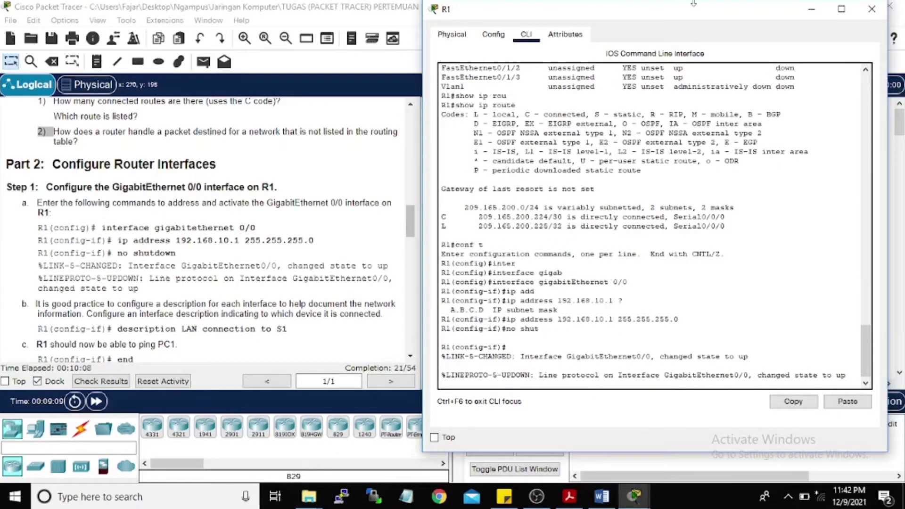
key("Return")
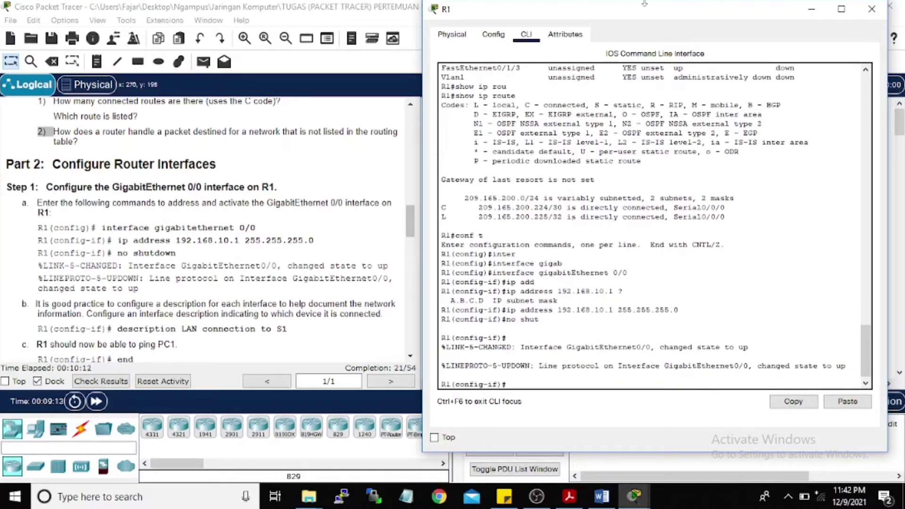
scroll(103, 328, "down", 1)
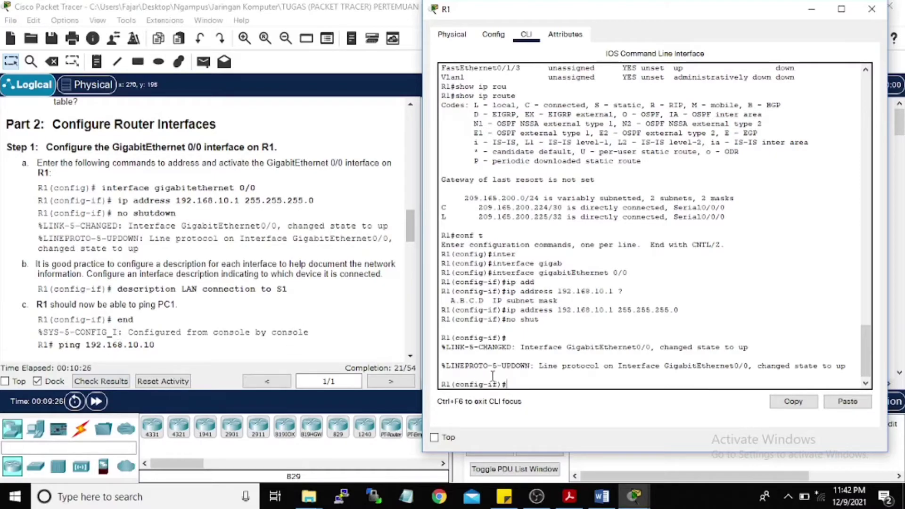
Step: Set GigabitEthernet0/0's description to 'LAN connection to S1', then end to the R1# prompt
type("des")
key("Tab")
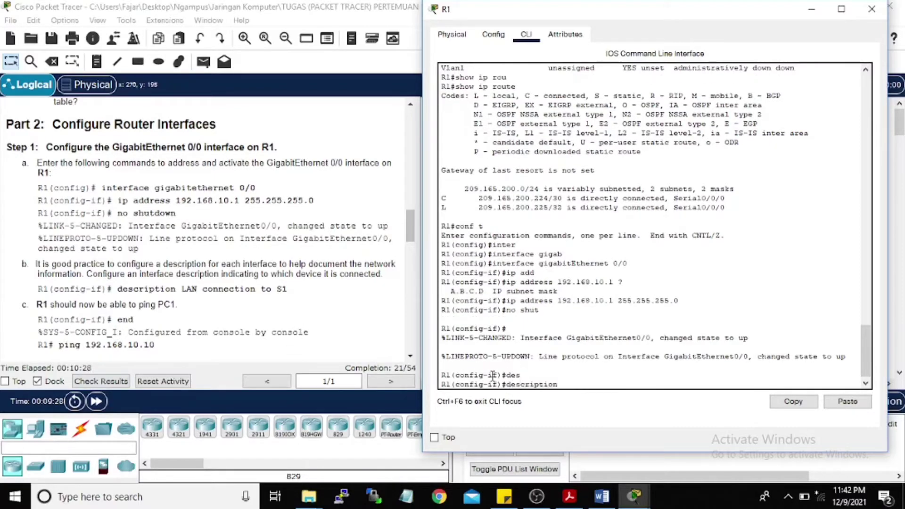
type("LAN conn")
key("Tab")
type("e")
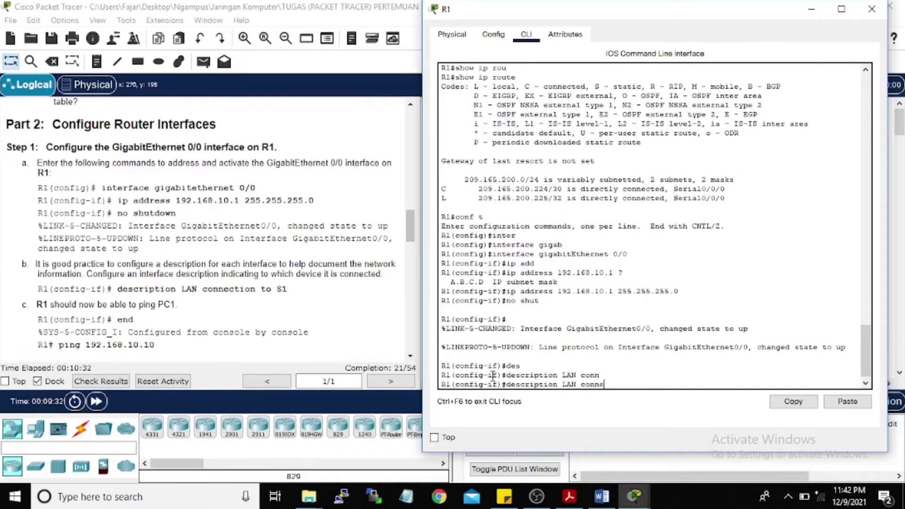
key("Tab")
type("ction")
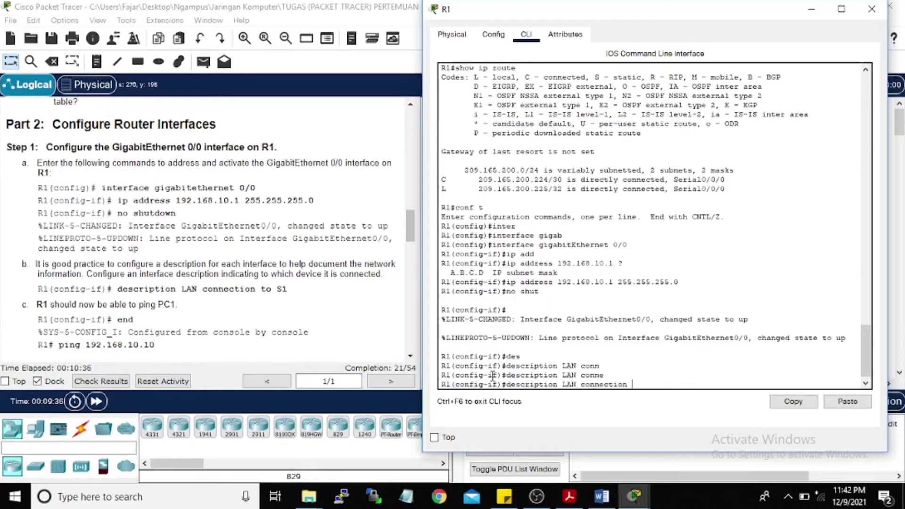
type(" to S1")
key("Return")
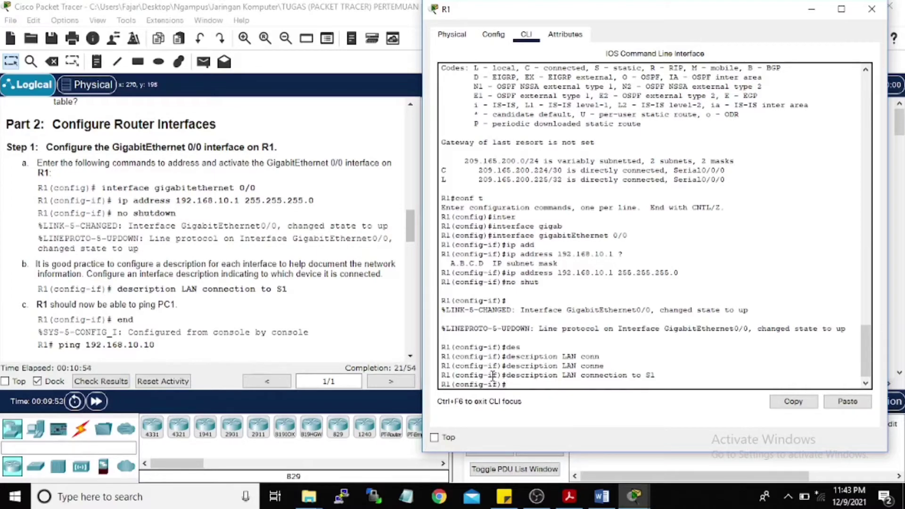
type("end")
key("Return")
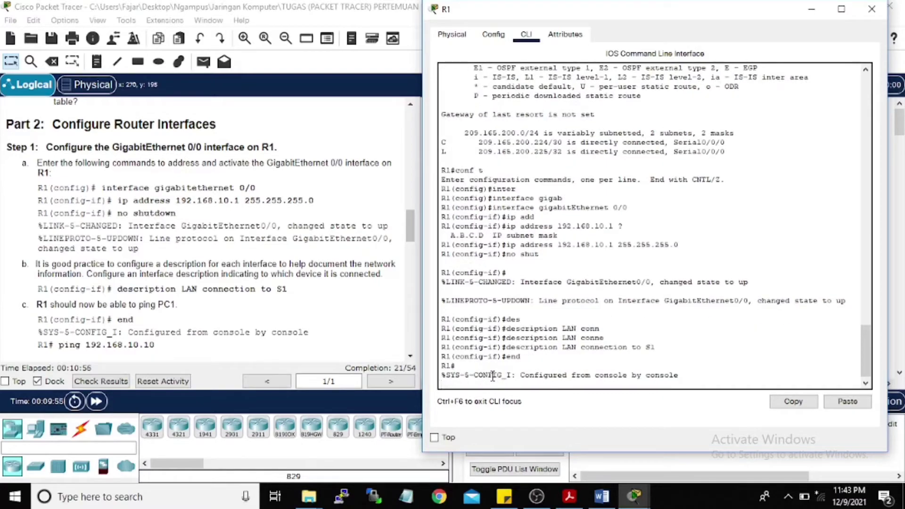
key("Return")
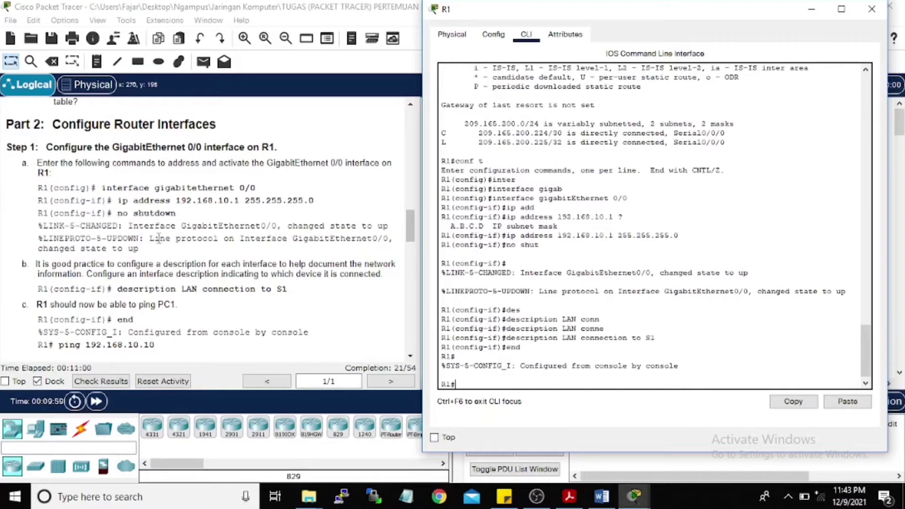
Step: Mark PC1's address 192.168.10.10 in the lab's addressing table
scroll(182, 234, "up", 10)
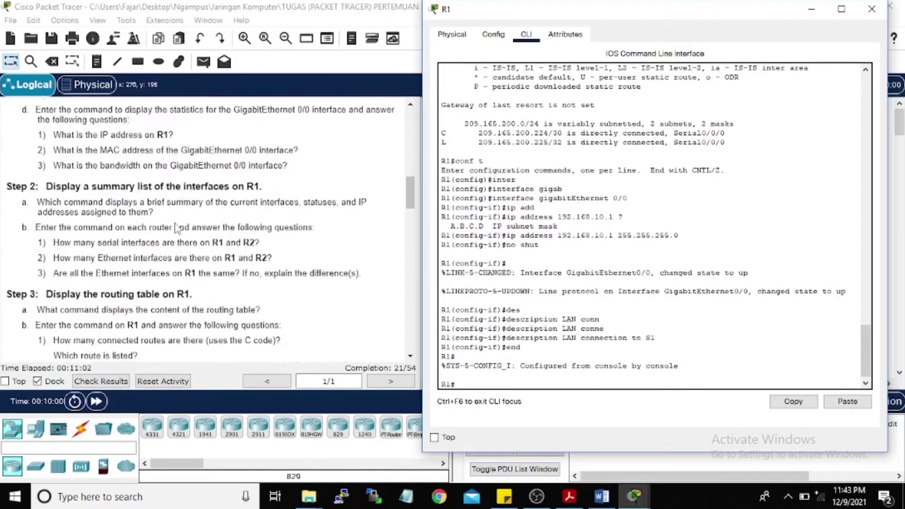
scroll(183, 233, "up", 3)
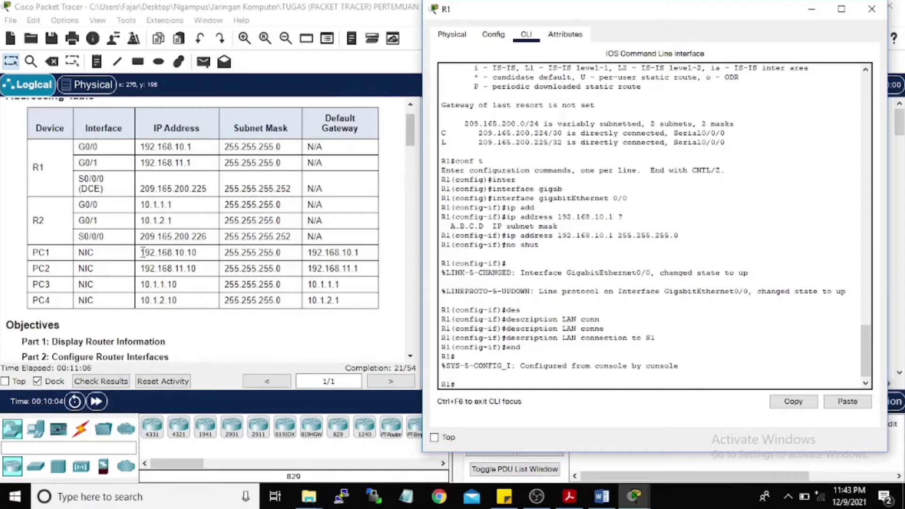
left_click_drag(140, 252, 197, 254)
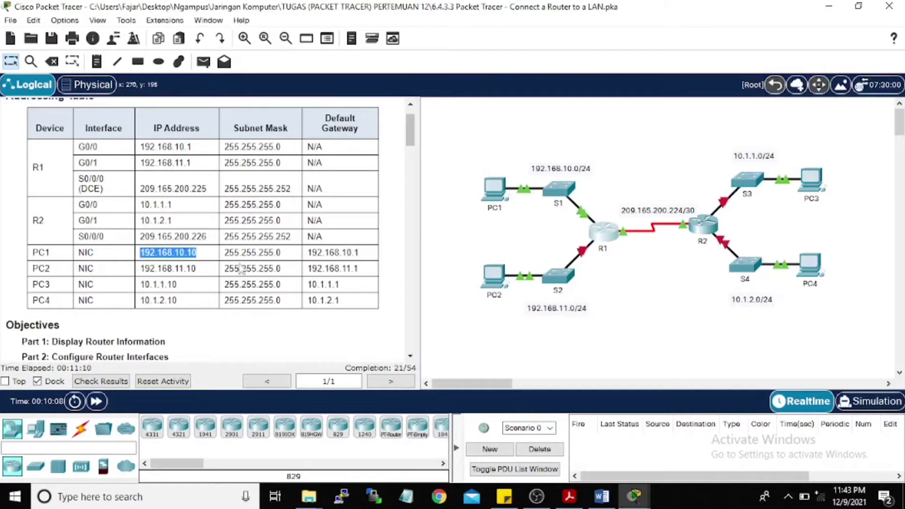
Step: Ping 192.168.10.10 from R1, getting 4 of 5 replies
key("alt+Tab")
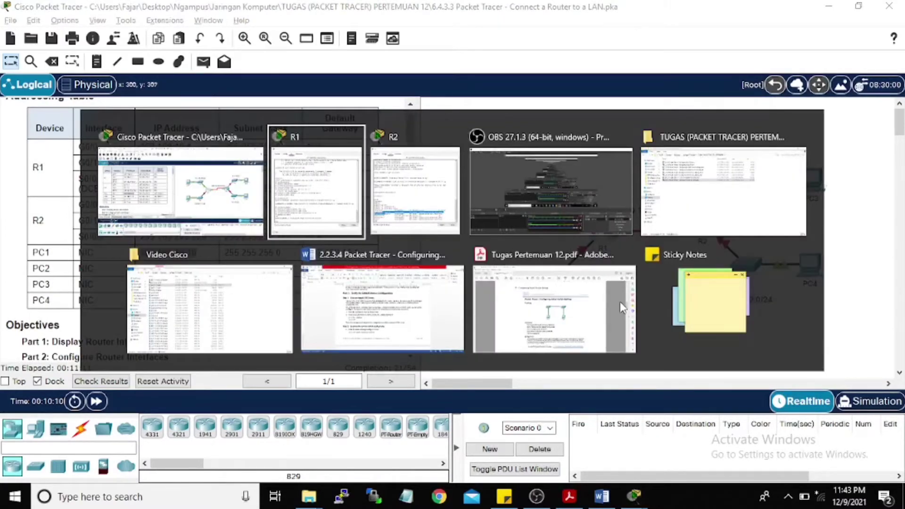
scroll(153, 285, "down", 3)
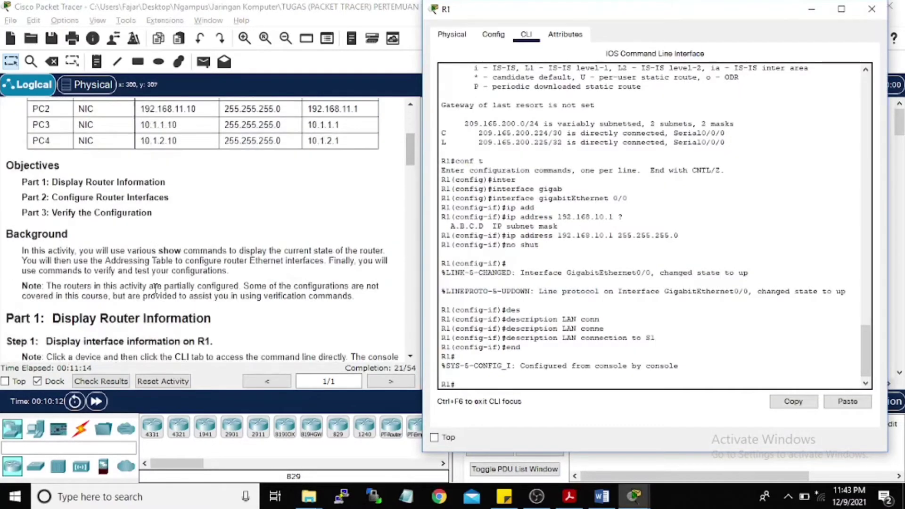
scroll(156, 288, "down", 12)
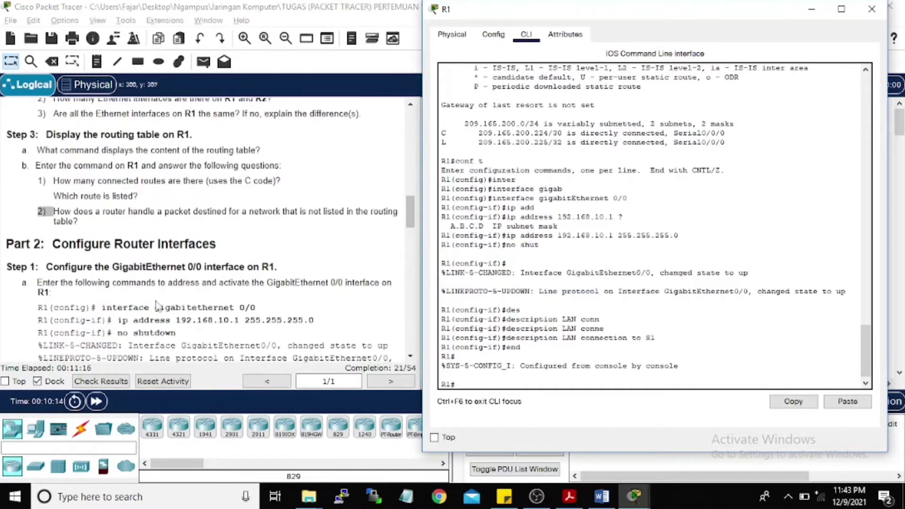
scroll(157, 304, "down", 3)
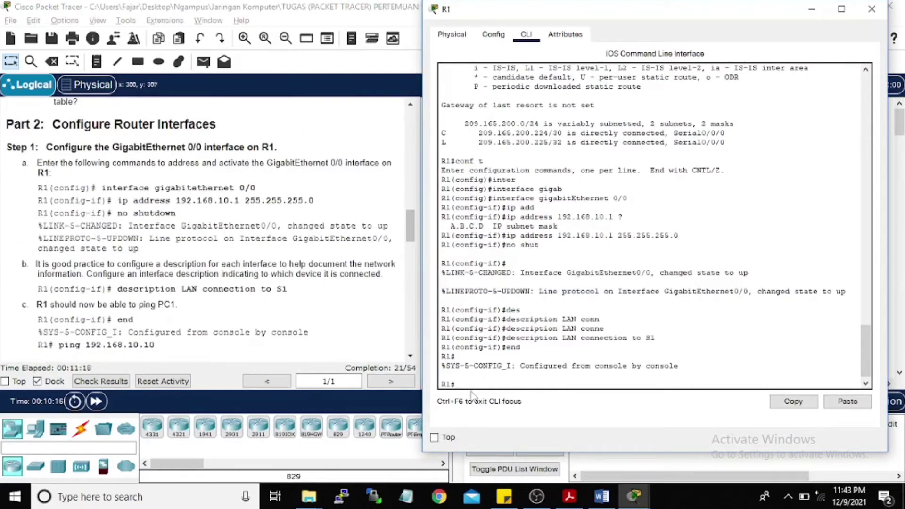
type("ping")
right_click(497, 384)
left_click(535, 407)
type("192.168.10.10")
key("Return")
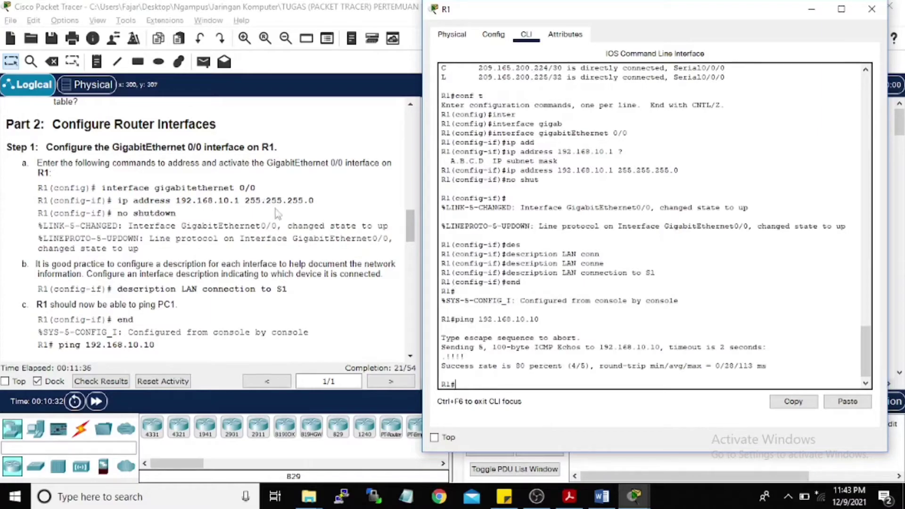
scroll(302, 225, "down", 2)
scroll(186, 234, "down", 1)
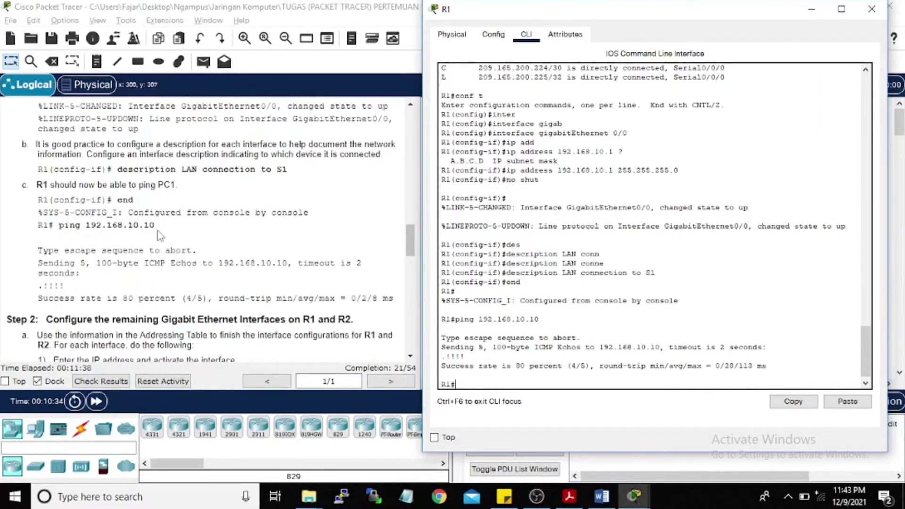
scroll(133, 213, "down", 2)
scroll(133, 213, "down", 1)
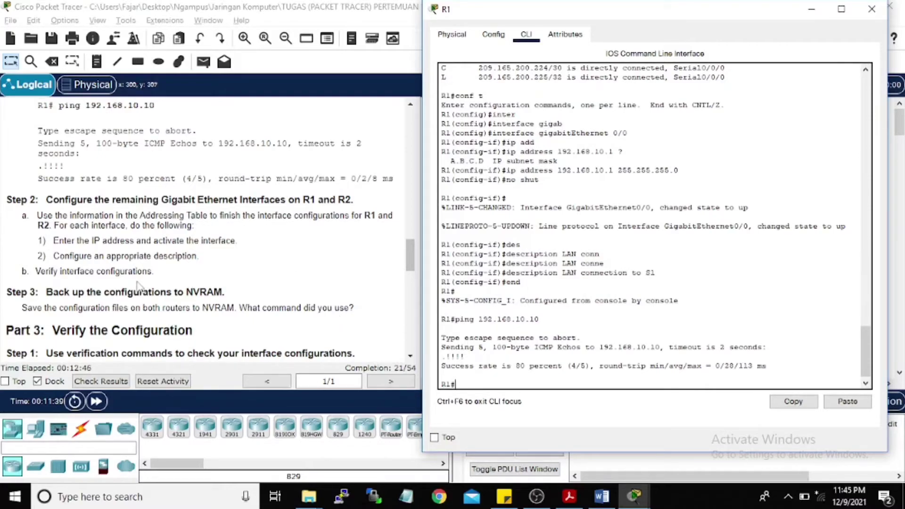
scroll(123, 273, "up", 1)
scroll(111, 271, "down", 1)
scroll(119, 235, "up", 1)
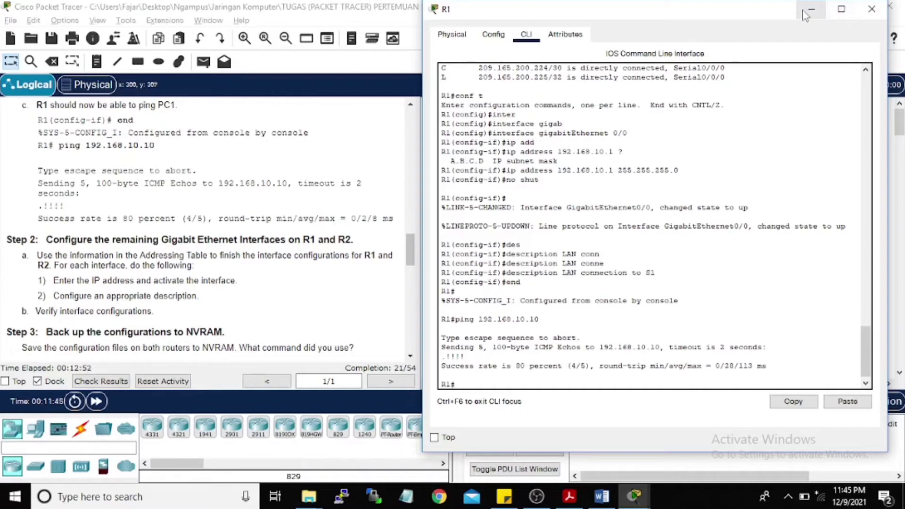
scroll(536, 283, "down", 1)
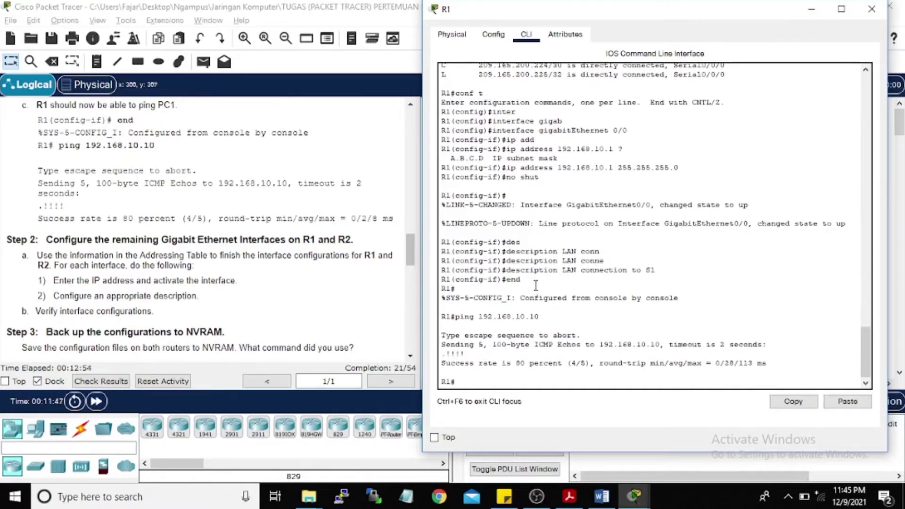
scroll(592, 190, "up", 1)
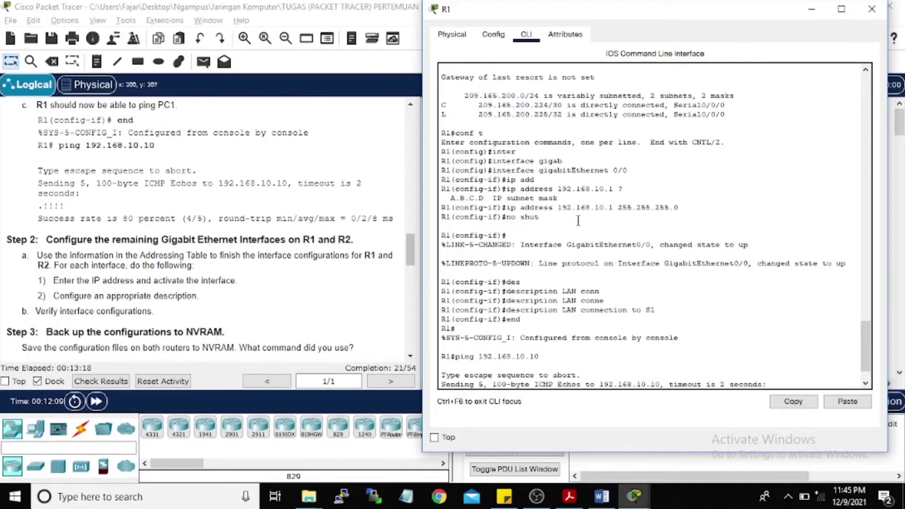
scroll(337, 223, "up", 1)
scroll(337, 223, "up", 15)
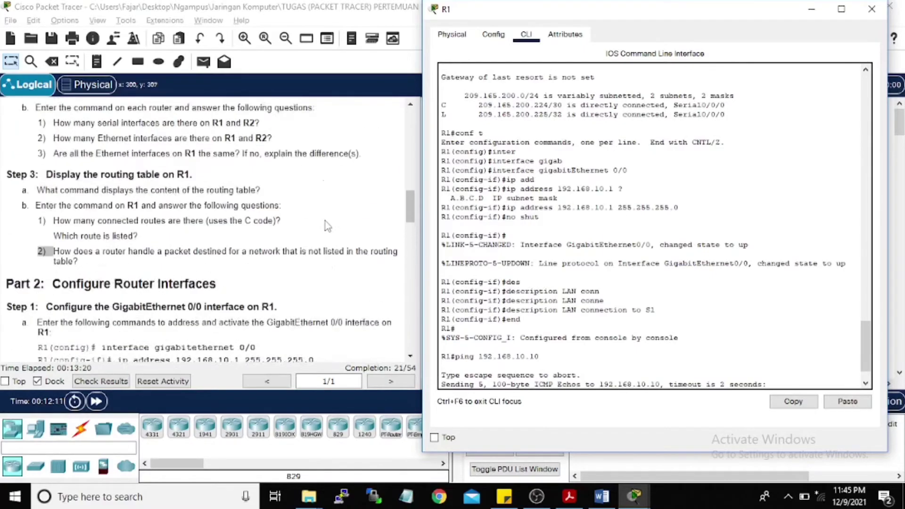
scroll(240, 224, "down", 1)
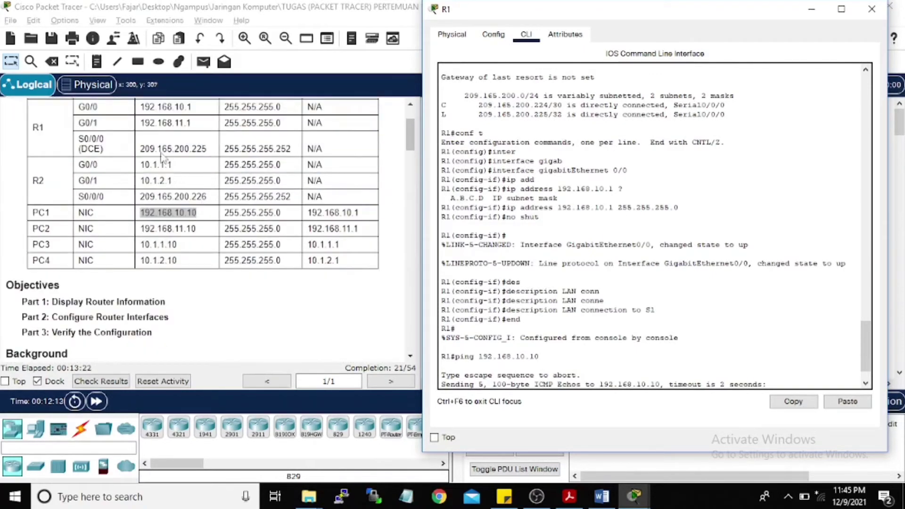
scroll(196, 116, "up", 1)
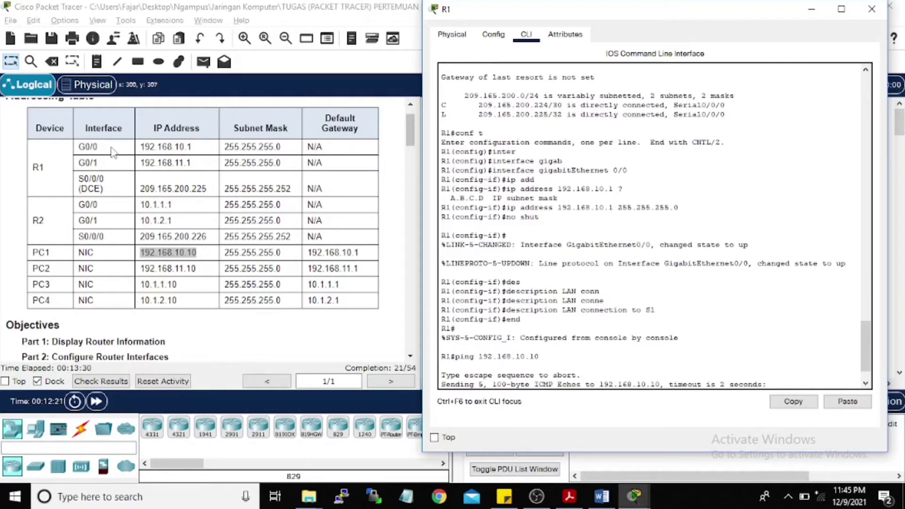
left_click(812, 9)
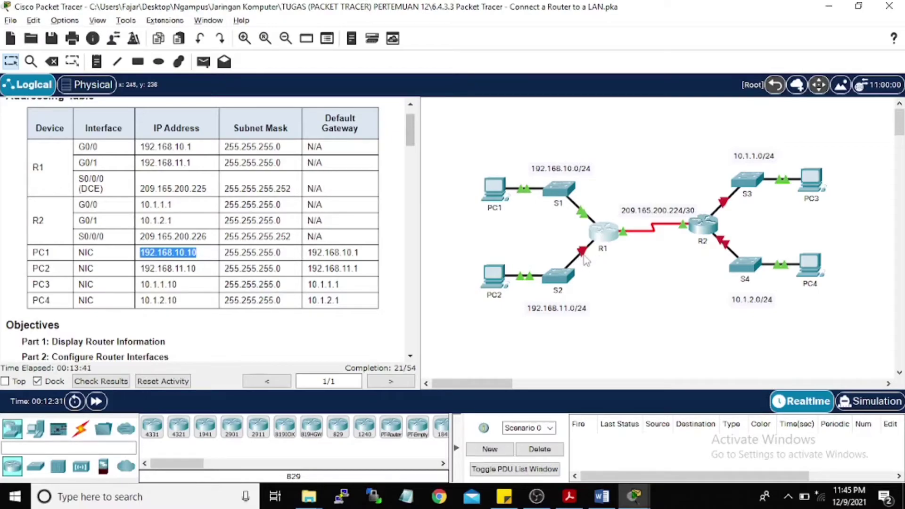
left_click(604, 233)
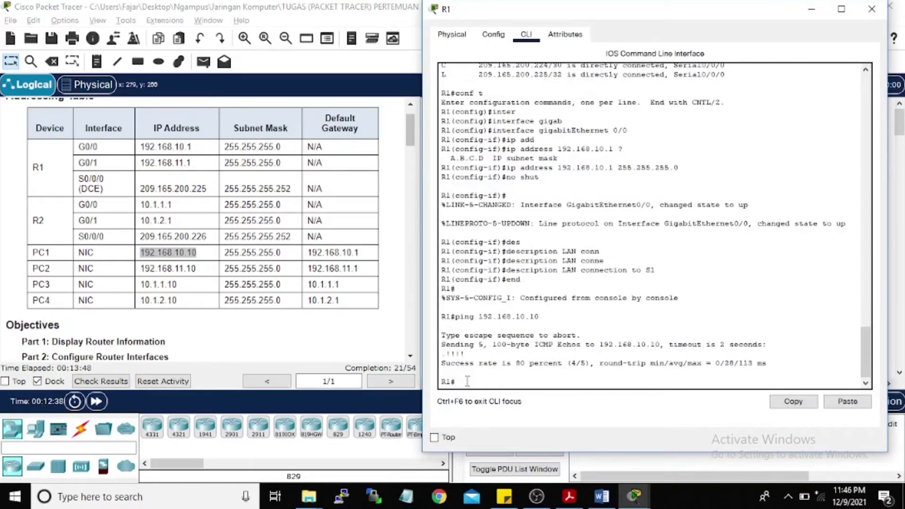
Step: Recall commands from history to enter configuration mode for interface GigabitEthernet0/1
type("show ip route")
key("Down")
key("Return")
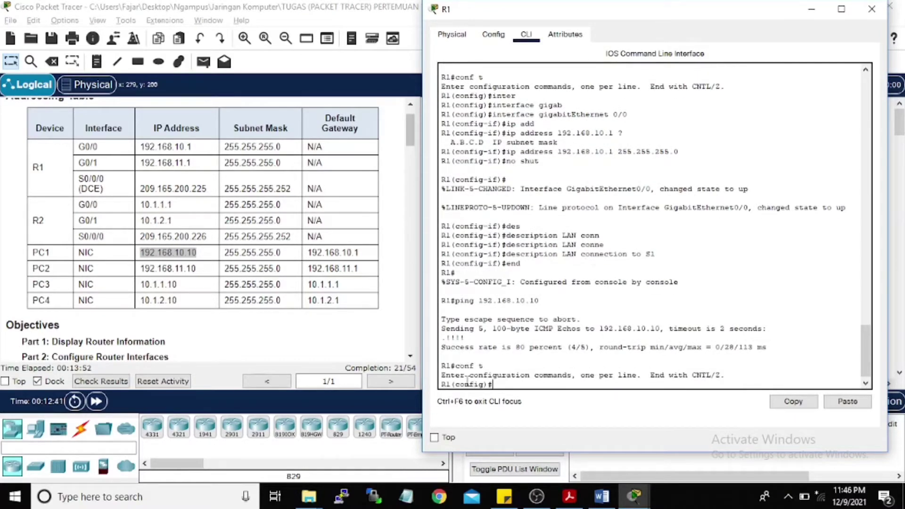
key("Up")
key("Up")
key("Up")
key("Up")
key("Up")
key("Up")
key("Up")
key("Up")
key("Up")
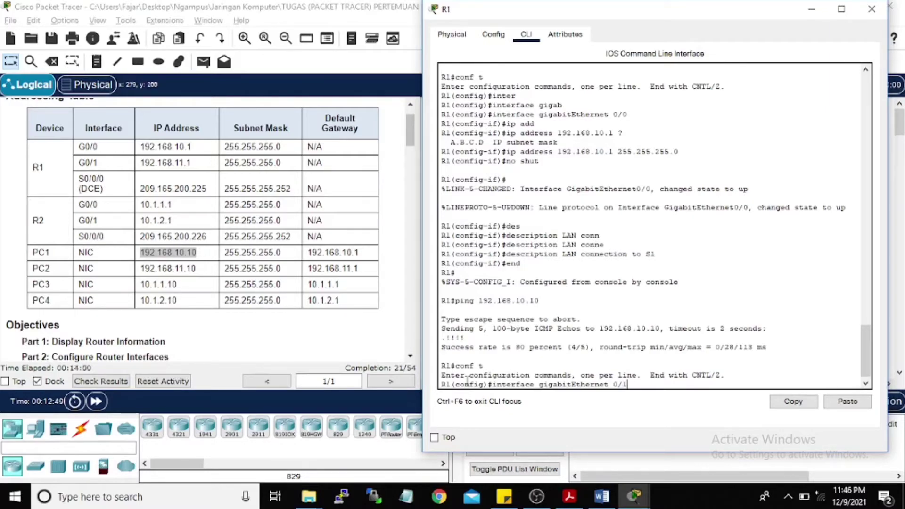
key("Return")
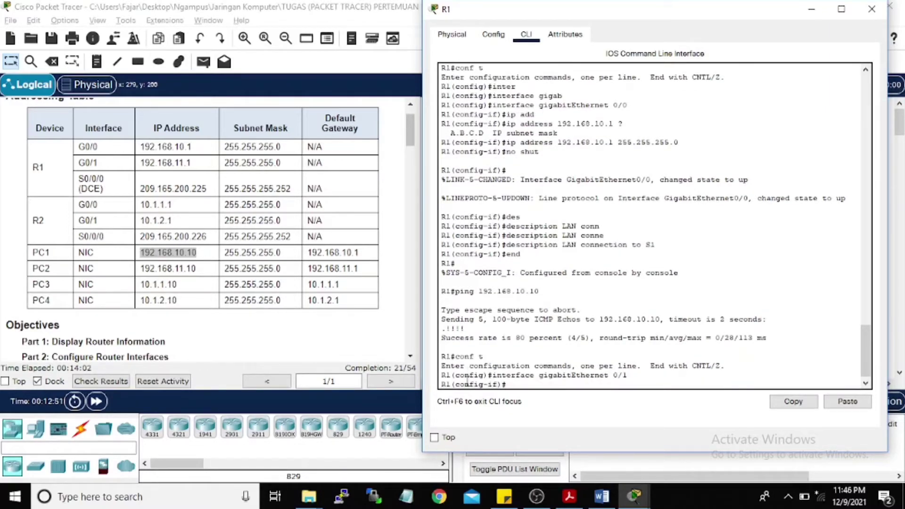
Step: Give GigabitEthernet0/1 address 192.168.11.1 255.255.255.0 and enable it with no shutdown
key("Up")
key("Up")
key("Up")
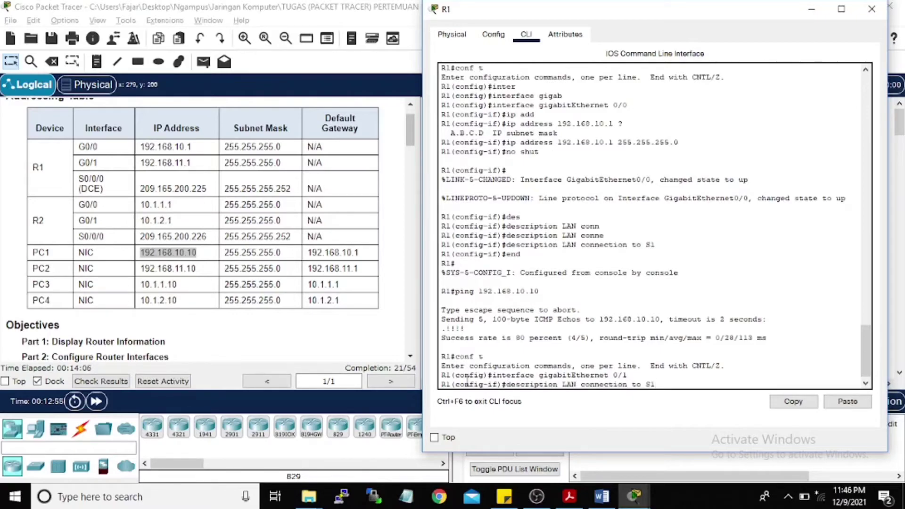
key("Up")
key("Up")
key("Up")
key("Up")
key("Up")
key("Up")
key("Up")
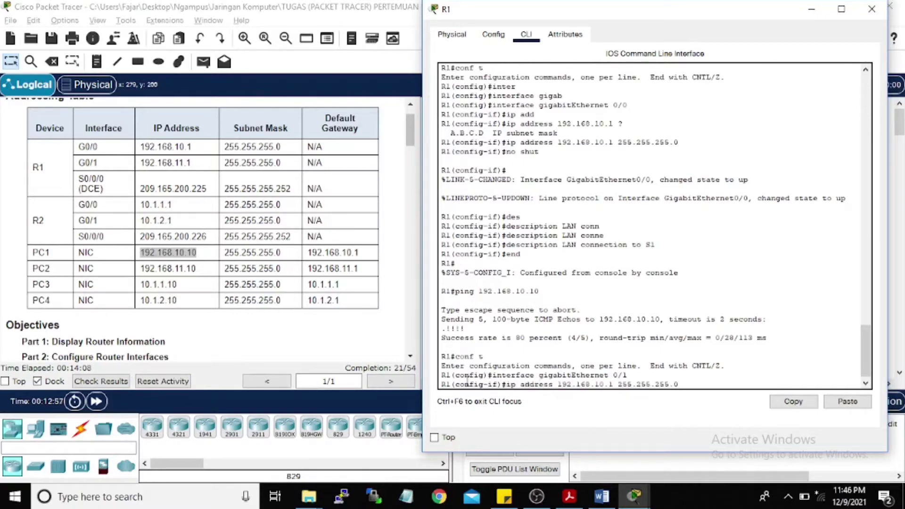
key("Down")
key("Down")
key("Left")
key("Delete")
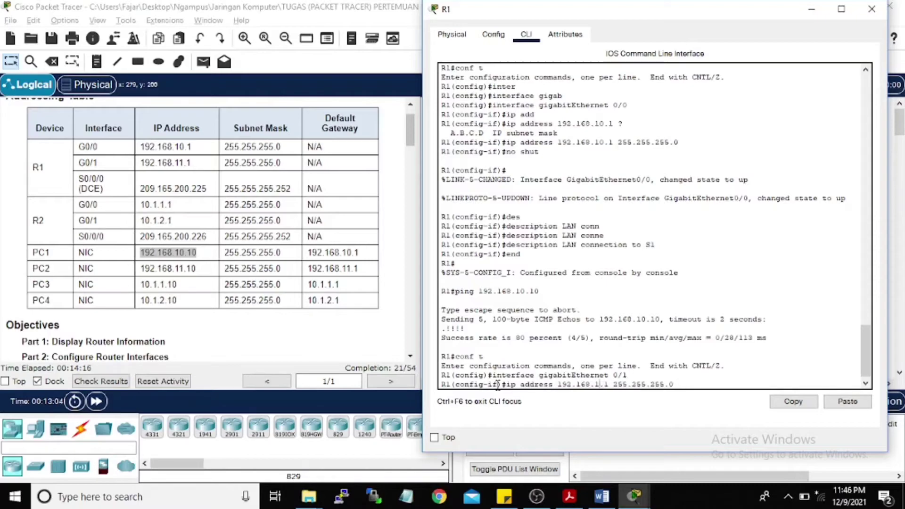
type("1")
key("Return")
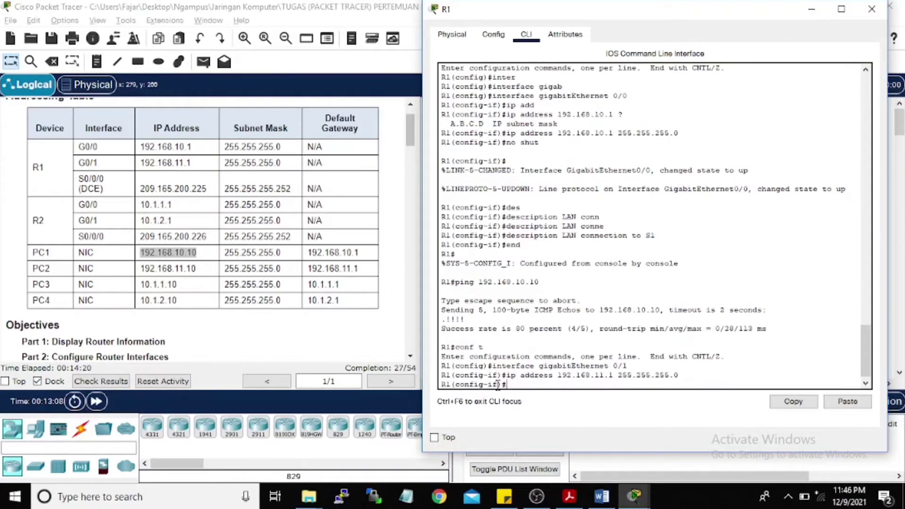
type("no shu")
key("Tab")
key("Return")
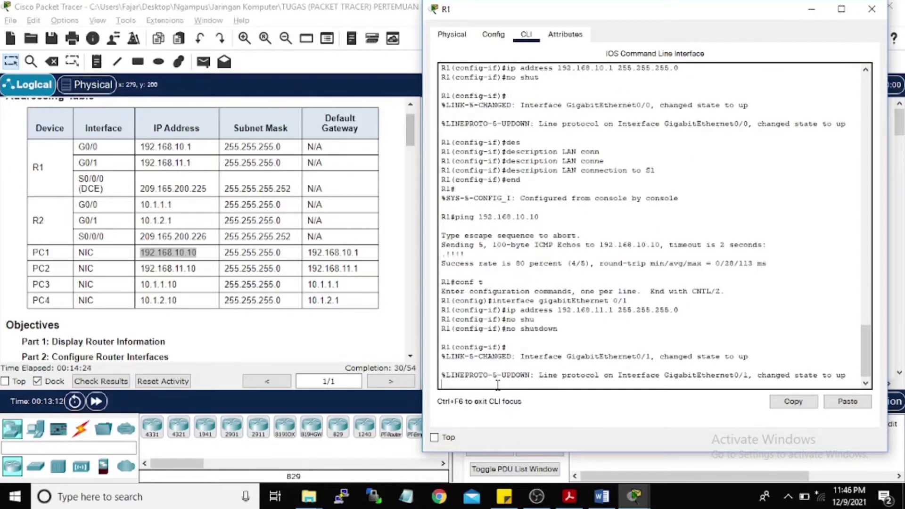
key("Return")
Step: Edit the recalled description command to set 'LAN connection to S2' on GigabitEthernet0/1
key("Up")
key("Up")
key("Up")
key("Up")
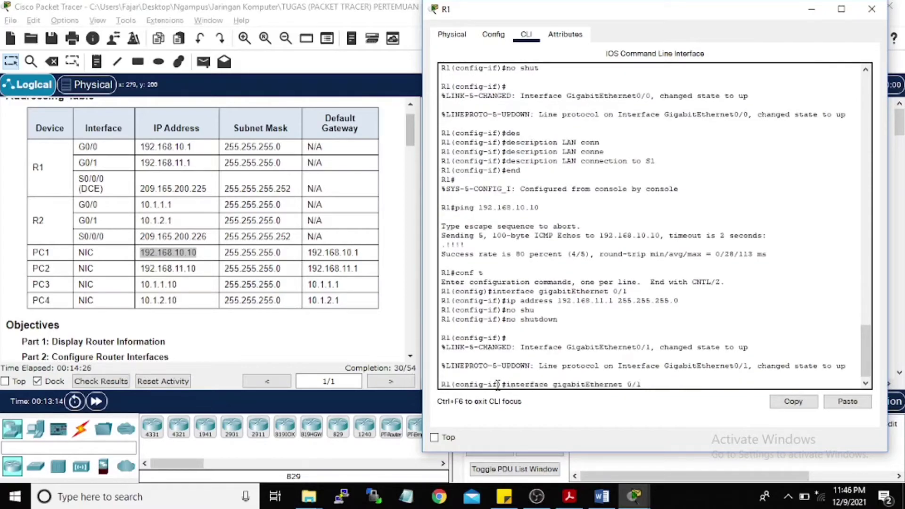
key("Up")
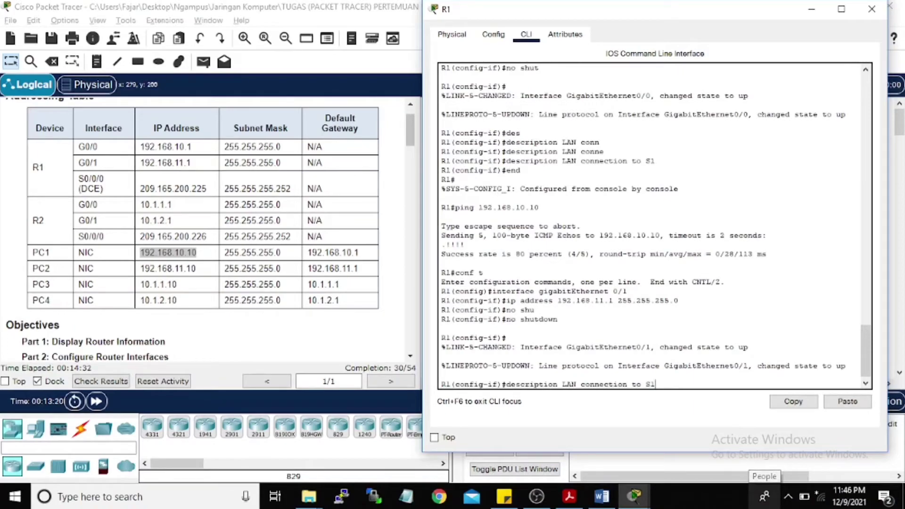
mouse_move(784, 14)
left_mouse_down()
mouse_move(784, 367)
mouse_move(796, 17)
mouse_move(822, 18)
mouse_move(778, 18)
left_mouse_up()
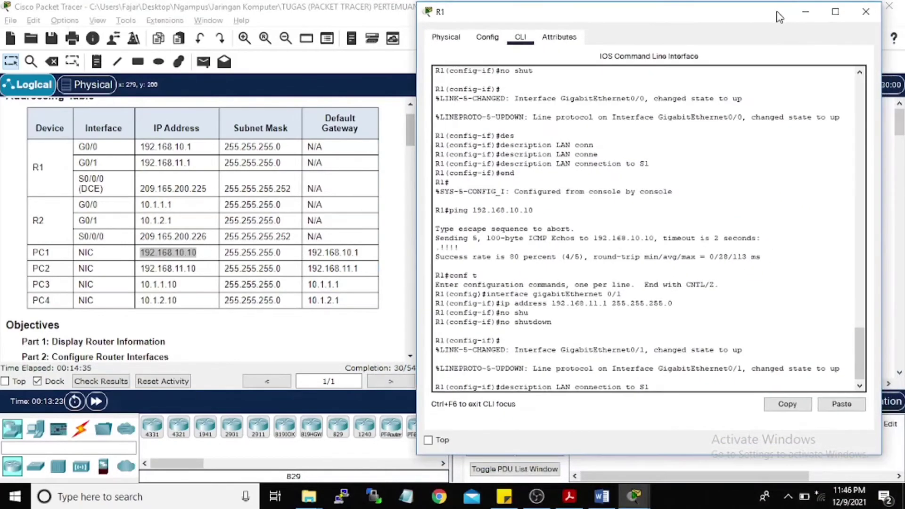
key("BackSpace")
key("Return")
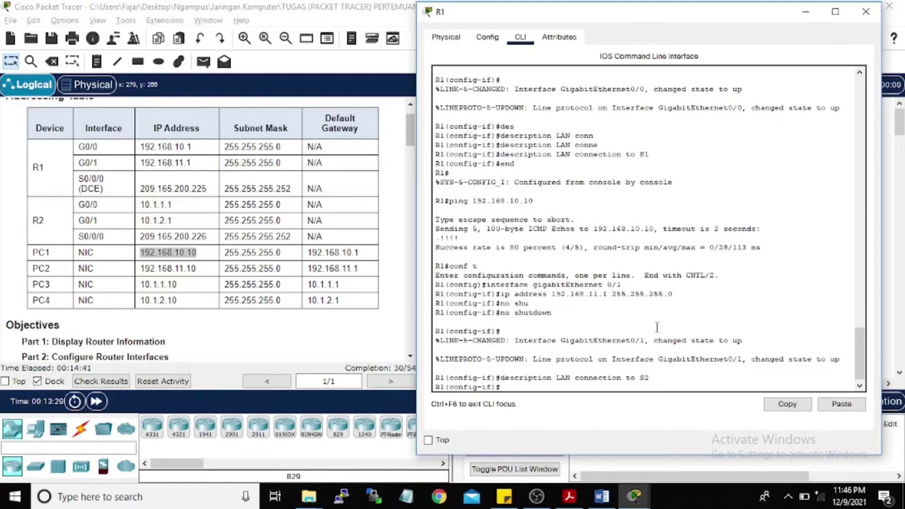
mouse_move(773, 11)
left_mouse_down()
mouse_move(801, 78)
mouse_move(779, 15)
left_mouse_up()
scroll(231, 300, "down", 5)
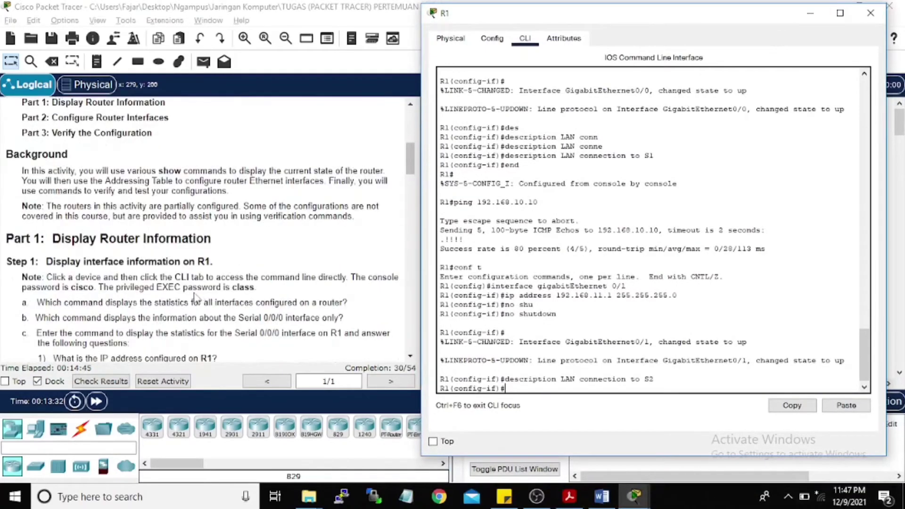
scroll(195, 297, "down", 10)
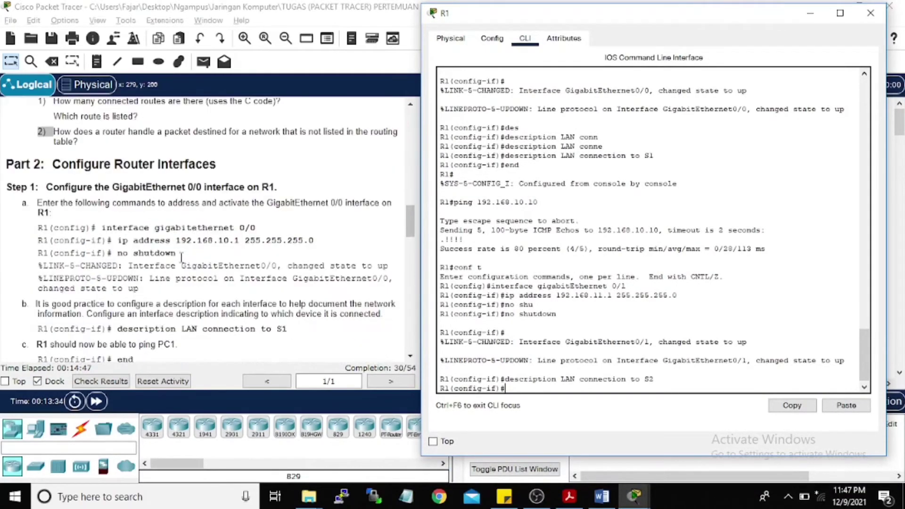
scroll(181, 256, "down", 2)
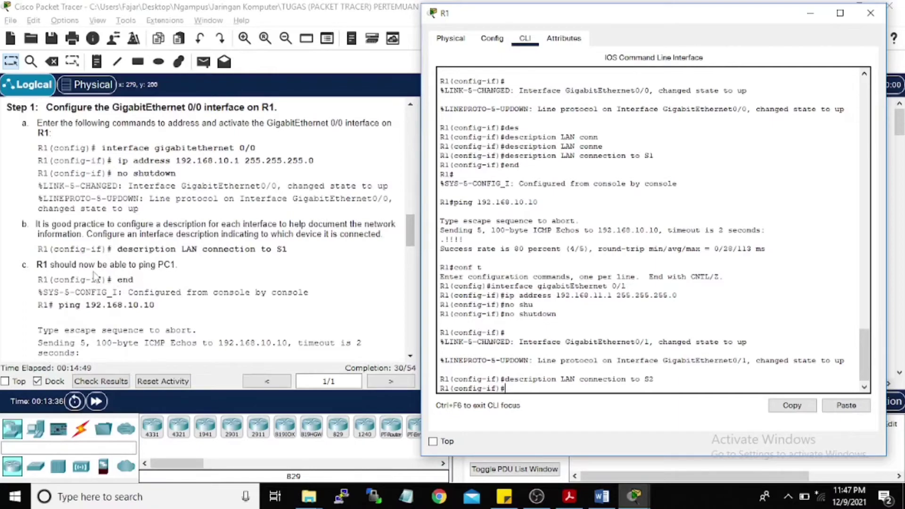
scroll(94, 274, "down", 1)
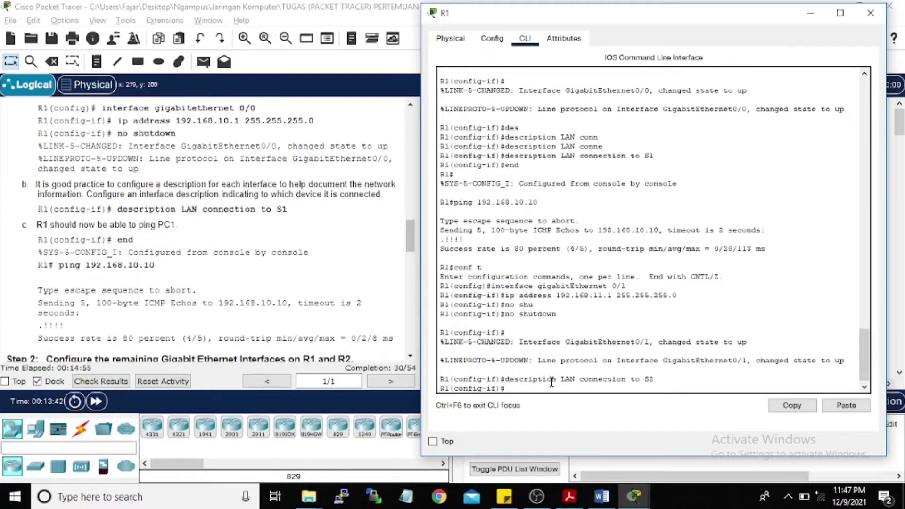
Step: Leave R1's configuration mode for the privileged prompt and start a ping command
type("d")
key("Return")
key("Return")
key("Return")
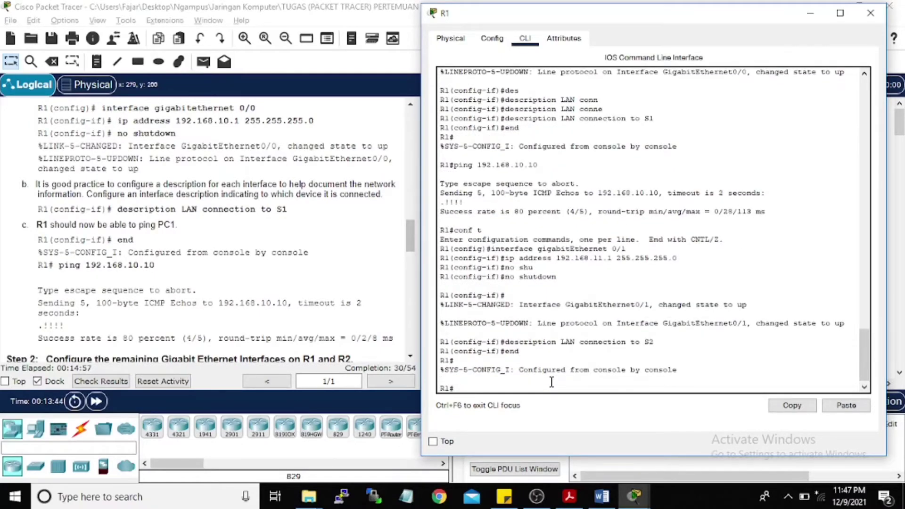
type("ping")
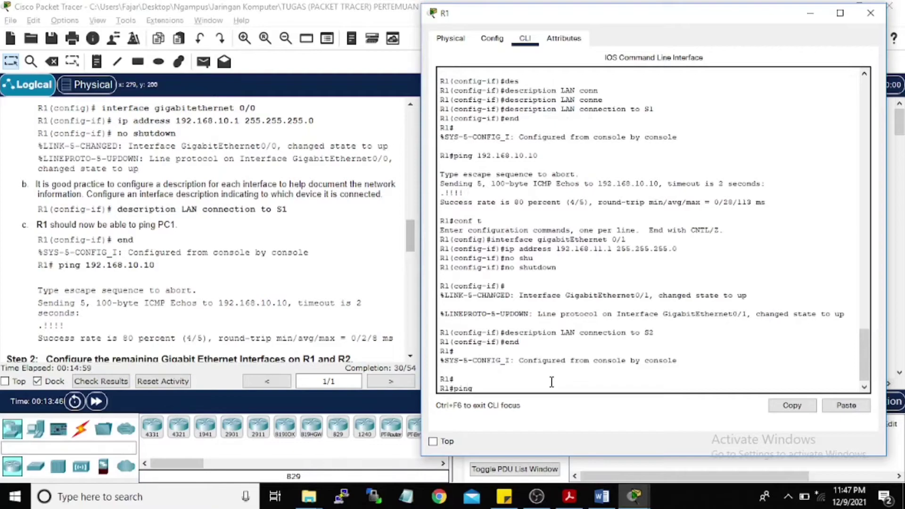
mouse_move(771, 17)
left_mouse_down()
mouse_move(779, 203)
mouse_move(769, 342)
mouse_move(753, 146)
mouse_move(775, 6)
mouse_move(774, 20)
left_mouse_up()
Step: Ping PC2 at 192.168.11.10 from R1, getting an 80 percent (4/5) success rate
scroll(262, 240, "up", 3)
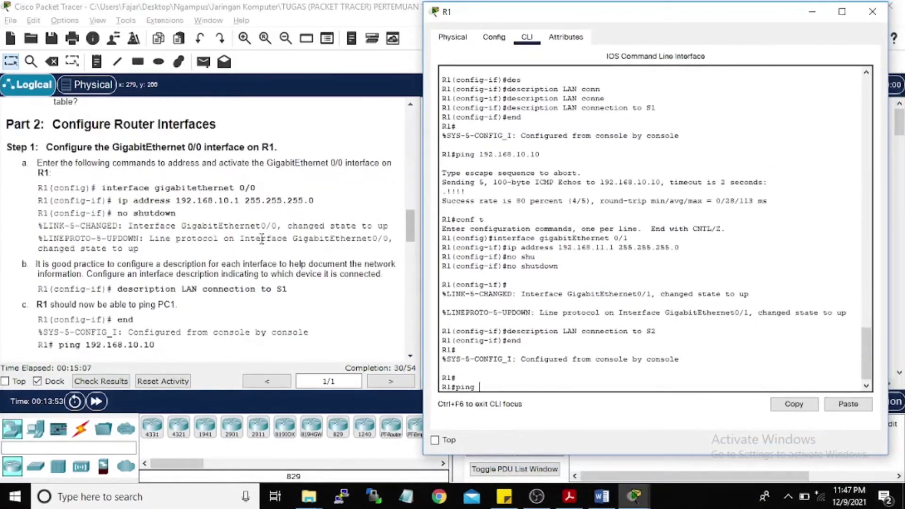
scroll(263, 240, "up", 5)
scroll(270, 242, "up", 10)
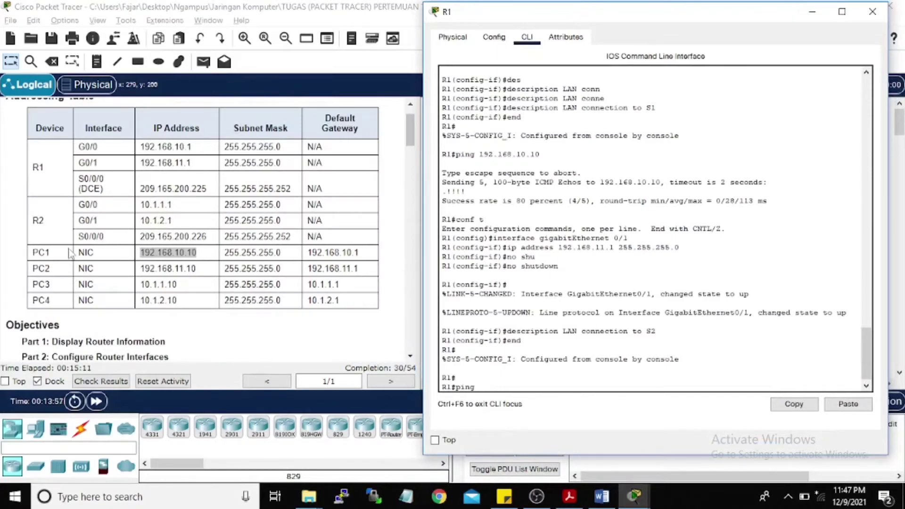
scroll(100, 259, "down", 15)
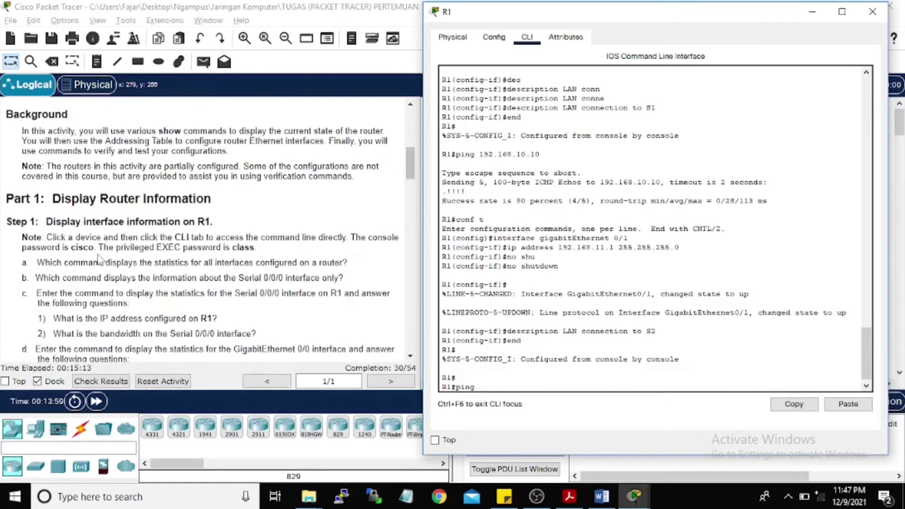
scroll(108, 282, "down", 9)
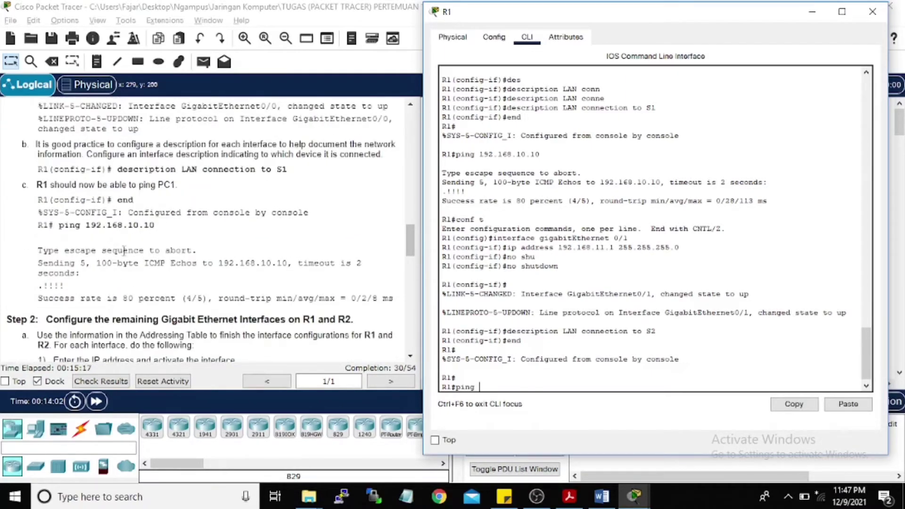
scroll(126, 248, "up", 1)
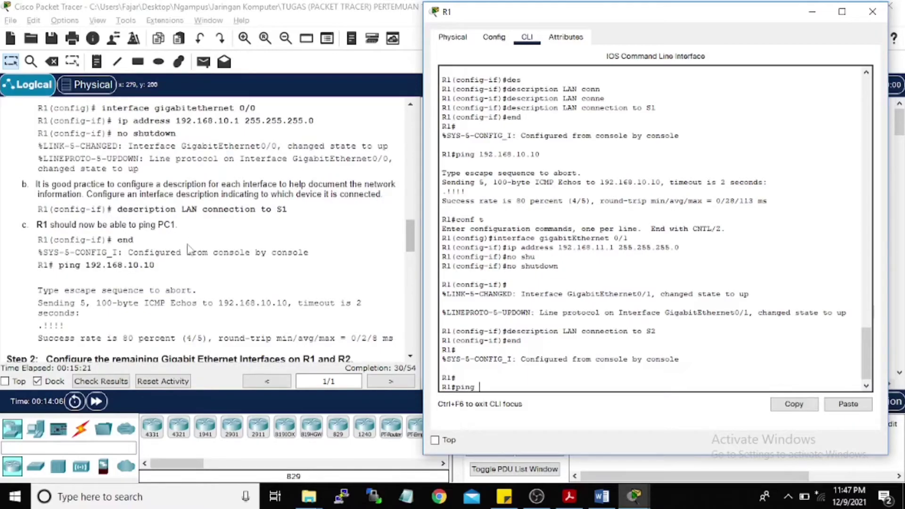
scroll(188, 249, "up", 15)
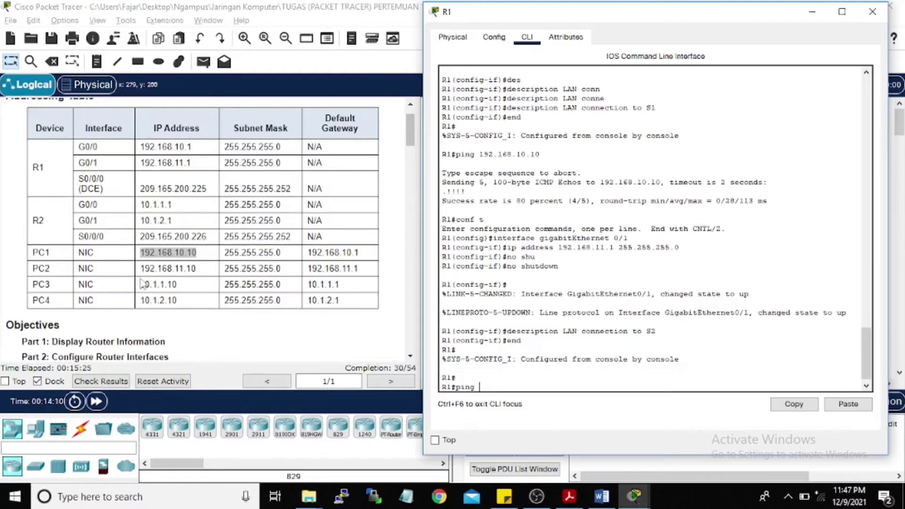
left_click_drag(526, 25, 546, 26)
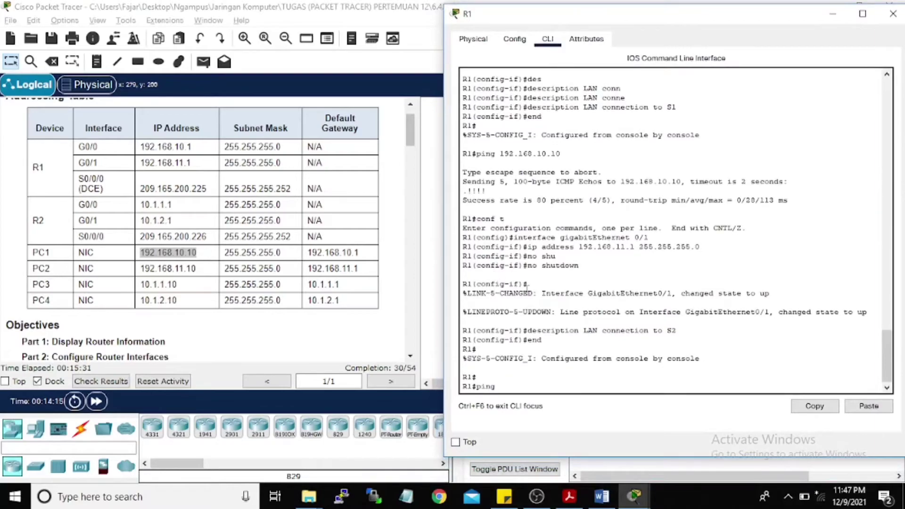
type("192.168.11.10")
key("Return")
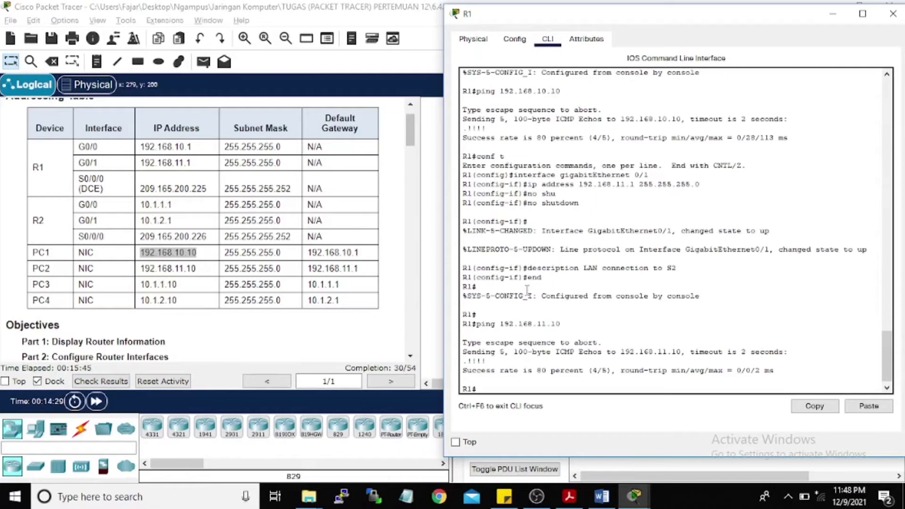
Step: Close R1's window and bring up R2's command line
left_click(833, 13)
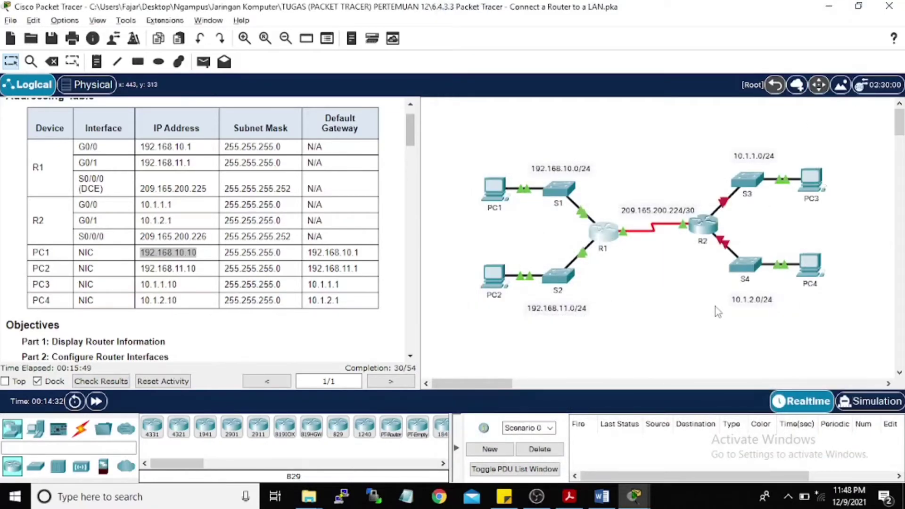
left_click(704, 227)
left_click_drag(420, 26, 561, 31)
left_click(427, 400)
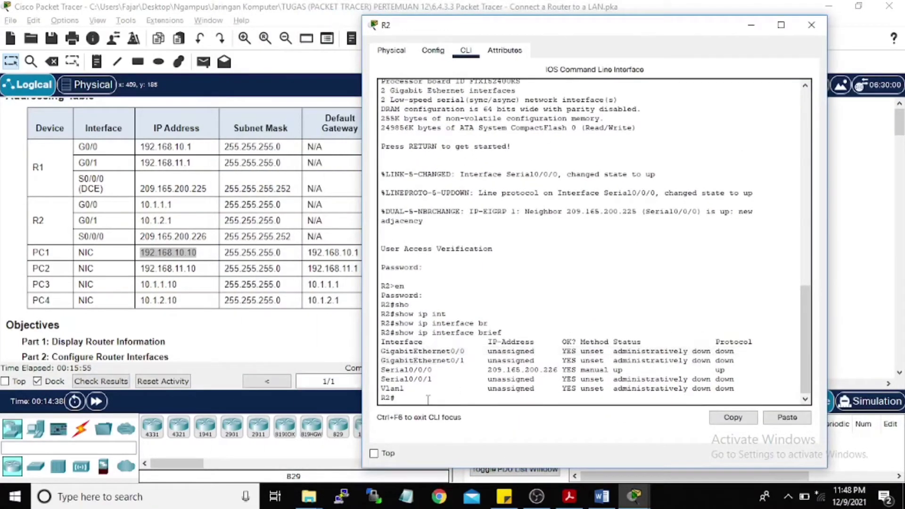
key("Return")
key("Return")
key("Return")
Step: Enter global configuration on R2 and begin the 'interface gigabitEthernet' command
type("c")
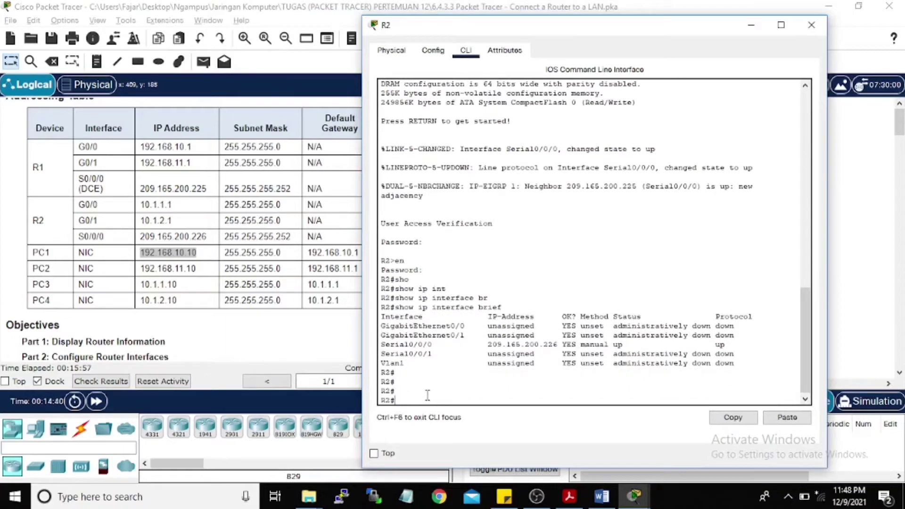
type("on")
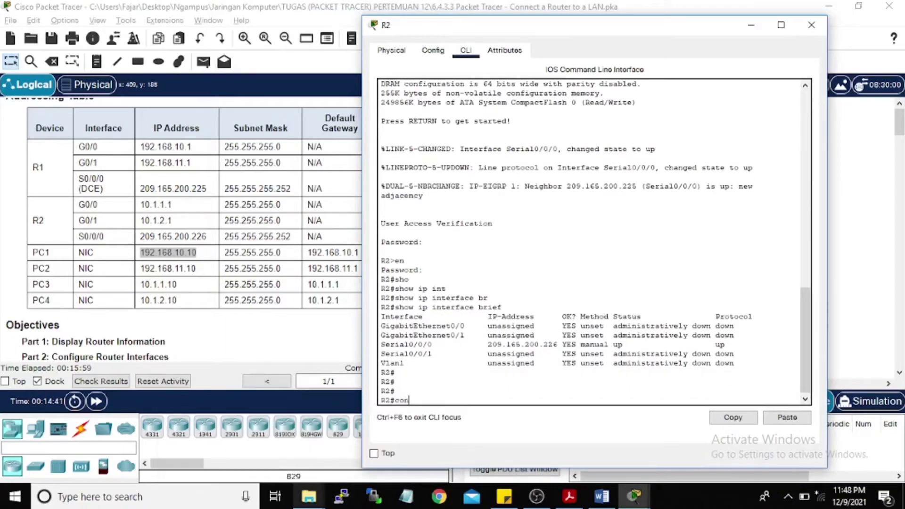
type("f t")
key("Return")
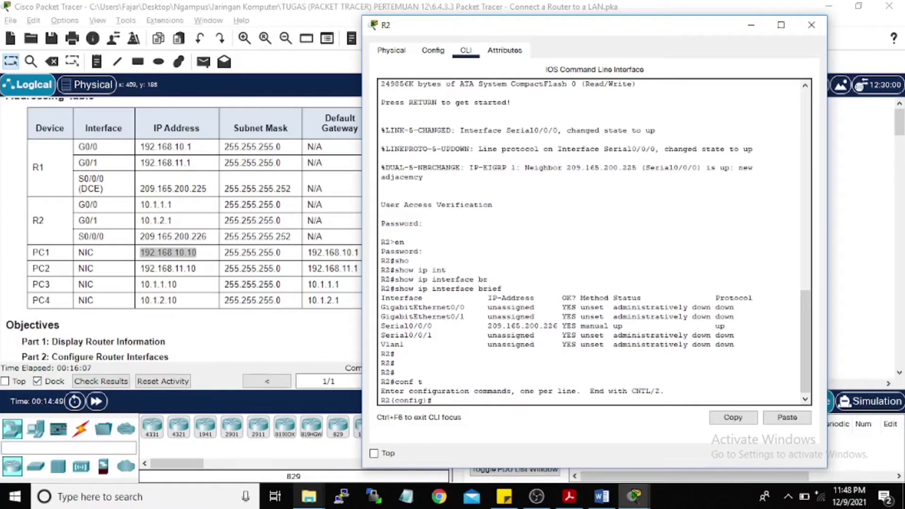
type("interf")
key("Tab")
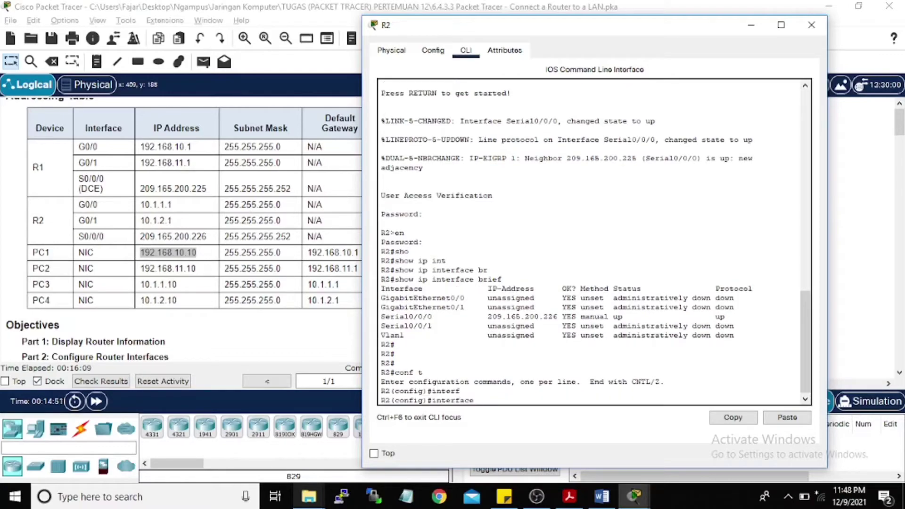
type("gig")
key("Tab")
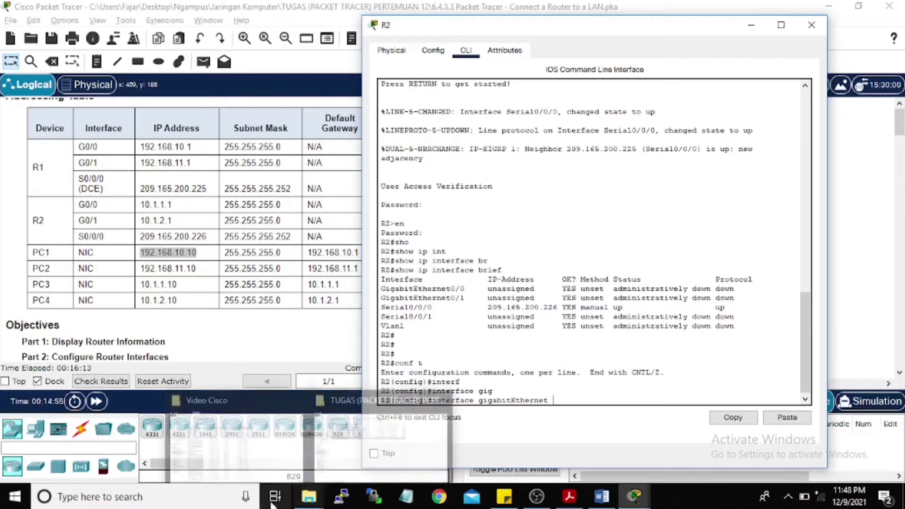
left_click(748, 28)
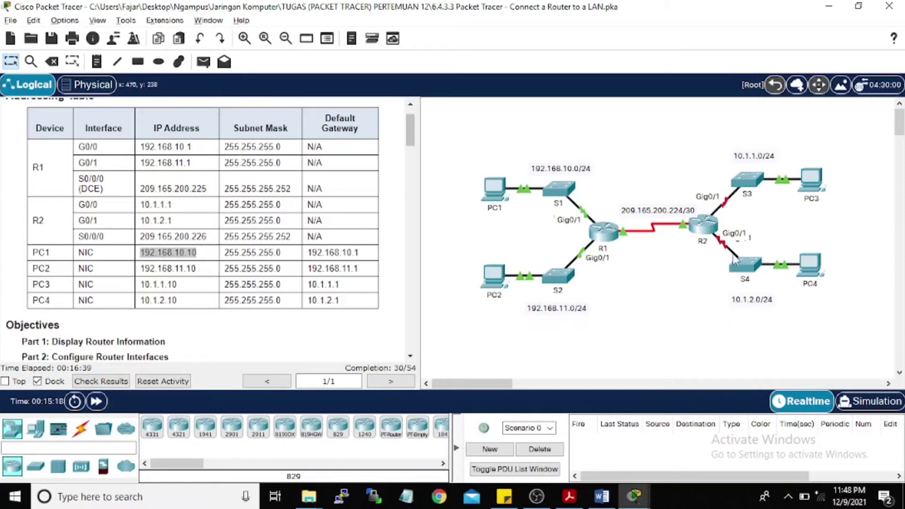
Step: Dismiss the Interface Locked warning on the R2–S3 link and restore R2's console window
left_click(728, 202)
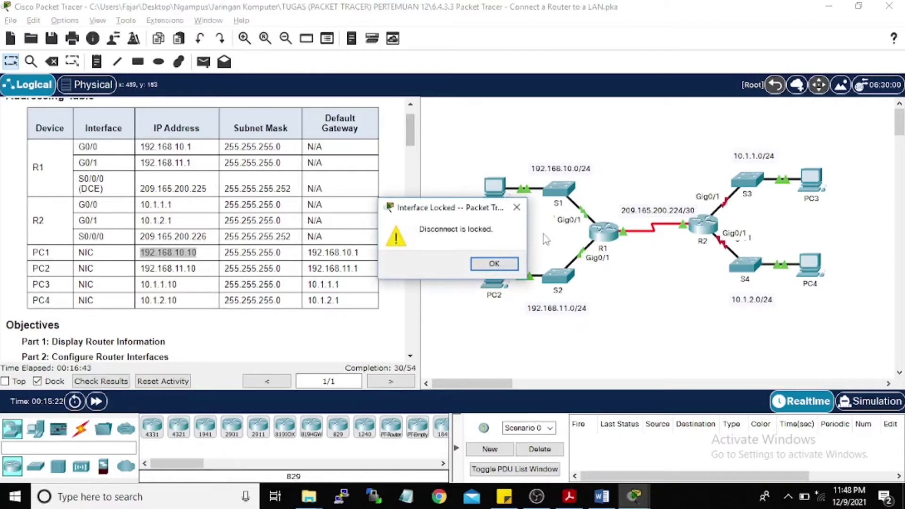
left_click(517, 208)
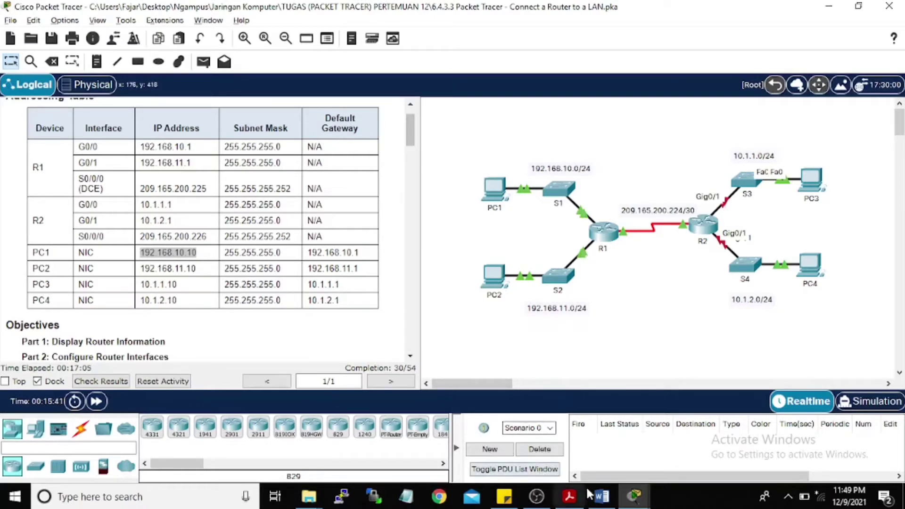
left_click(634, 495)
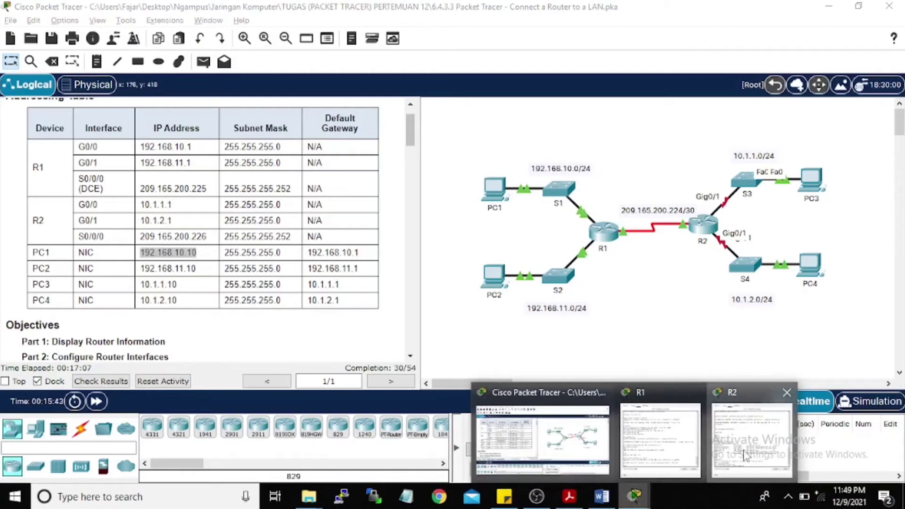
left_click(753, 441)
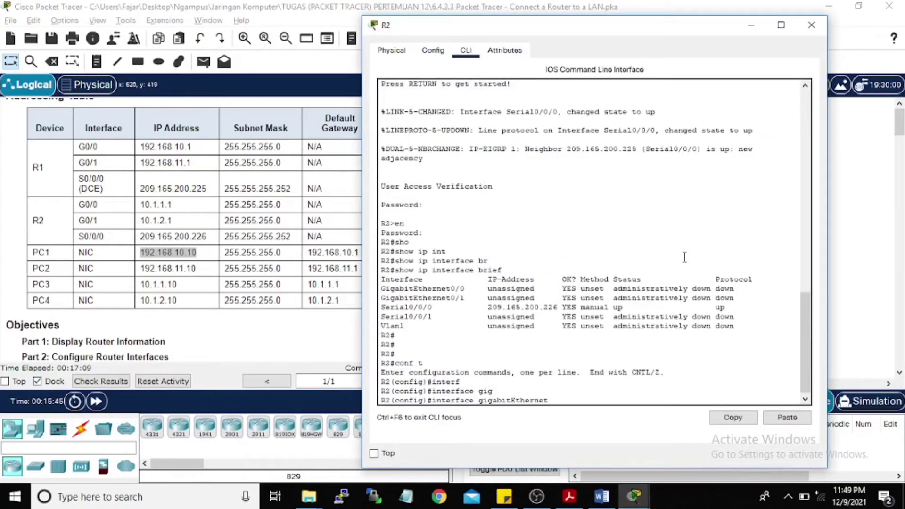
Step: Select R2's GigabitEthernet 0/0 interface for configuration
left_click(567, 401)
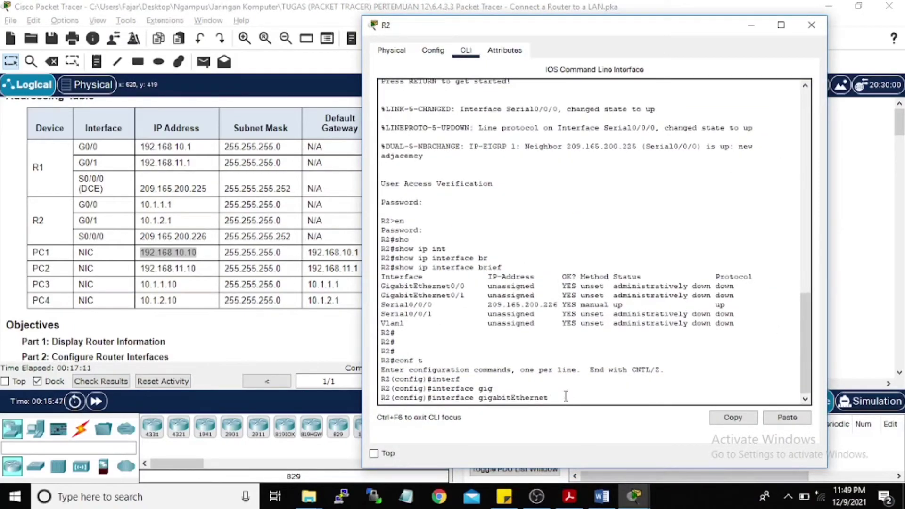
left_click_drag(662, 29, 494, 18)
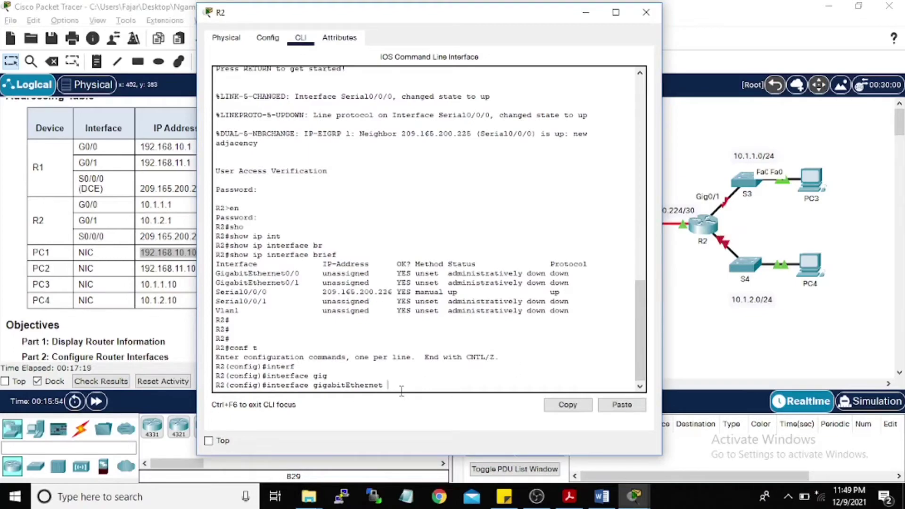
type("0/0")
key("Return")
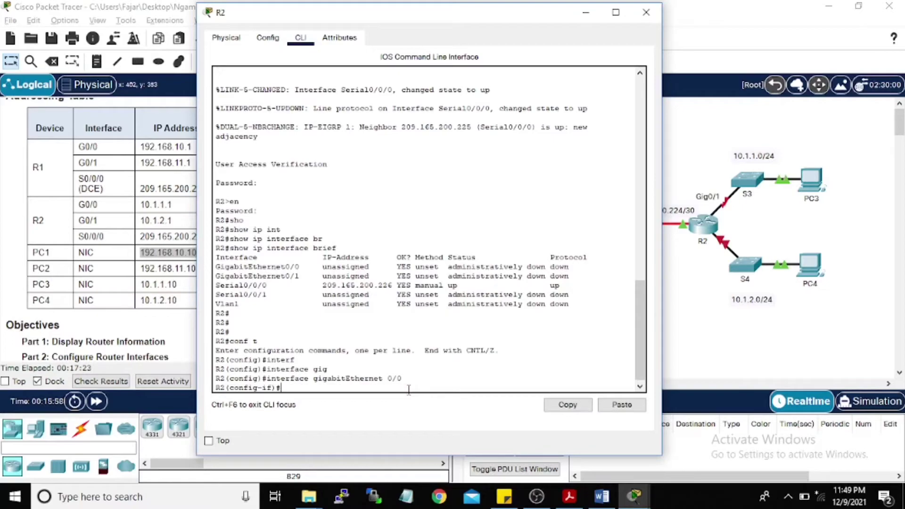
Step: Assign 10.1.1.1 255.255.255.0 to GigabitEthernet 0/0 and enable it with no shutdown
type("ip add")
key("Tab")
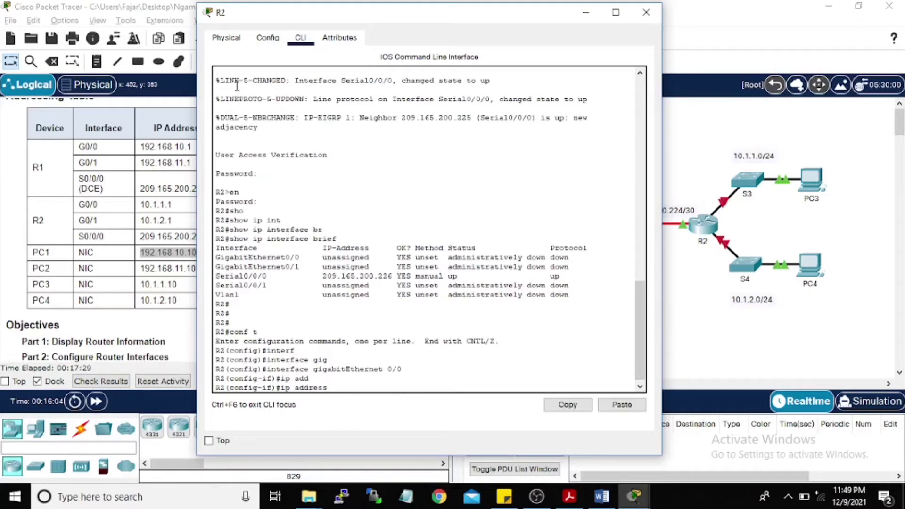
left_click_drag(288, 22, 302, 21)
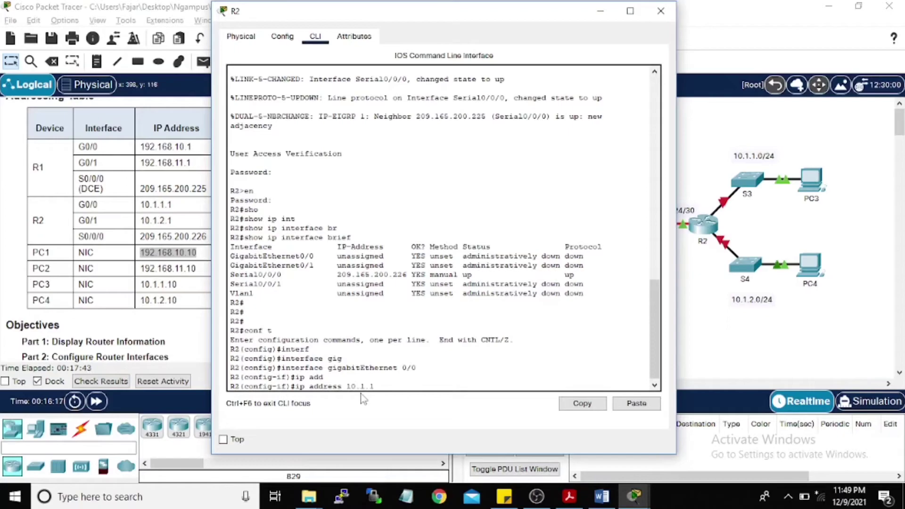
type(".1.1")
left_click_drag(372, 14, 491, 27)
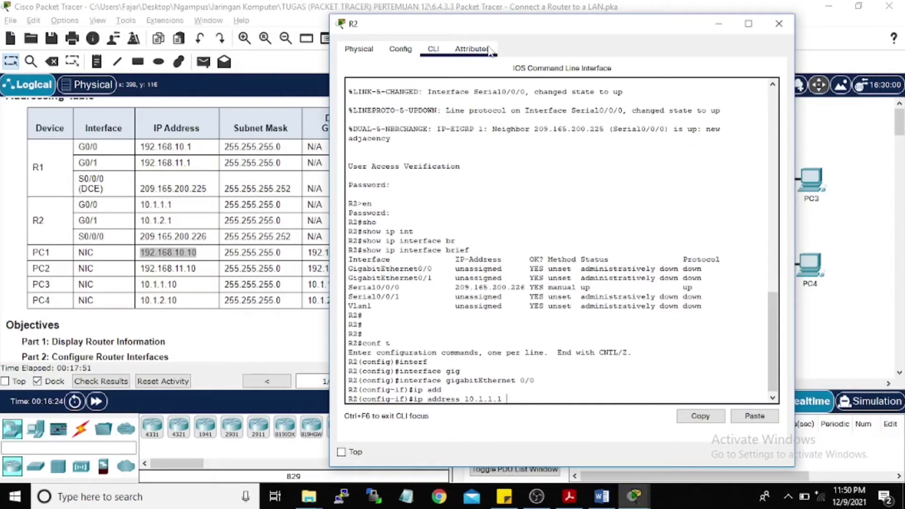
type("255.255.255.0")
key("Return")
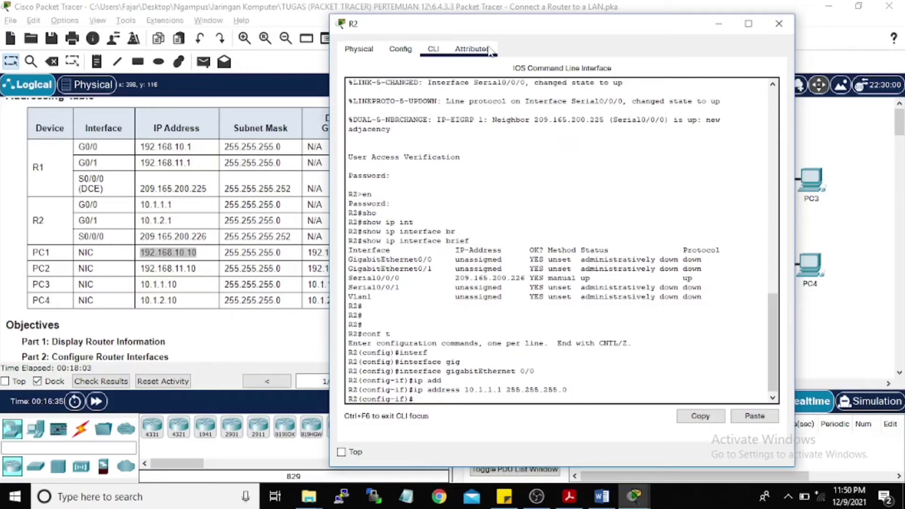
type("no shut")
key("Return")
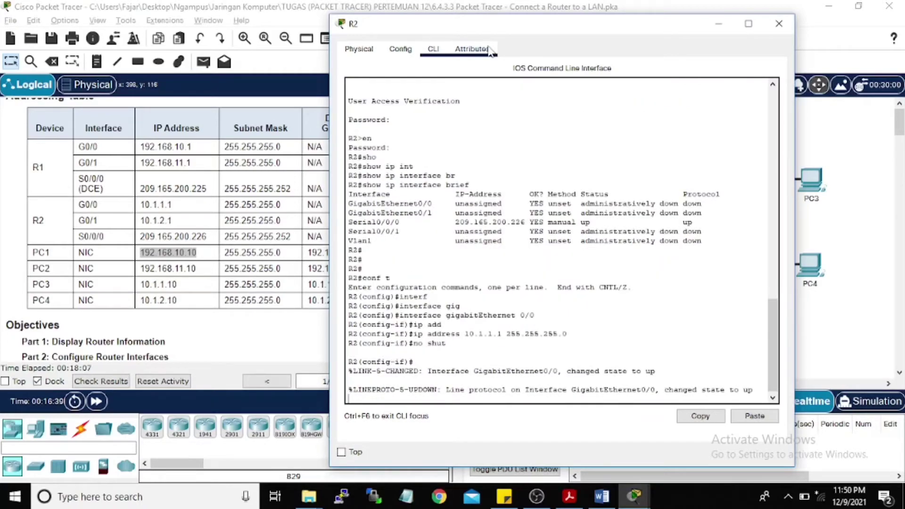
key("Return")
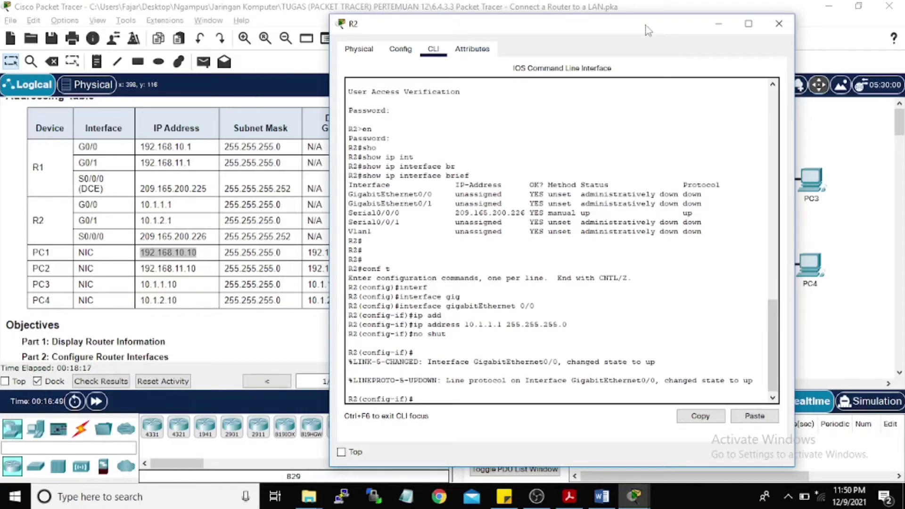
Step: Describe R2's GigabitEthernet0/0 as 'LAN connection to S3'
left_click_drag(646, 28, 705, 39)
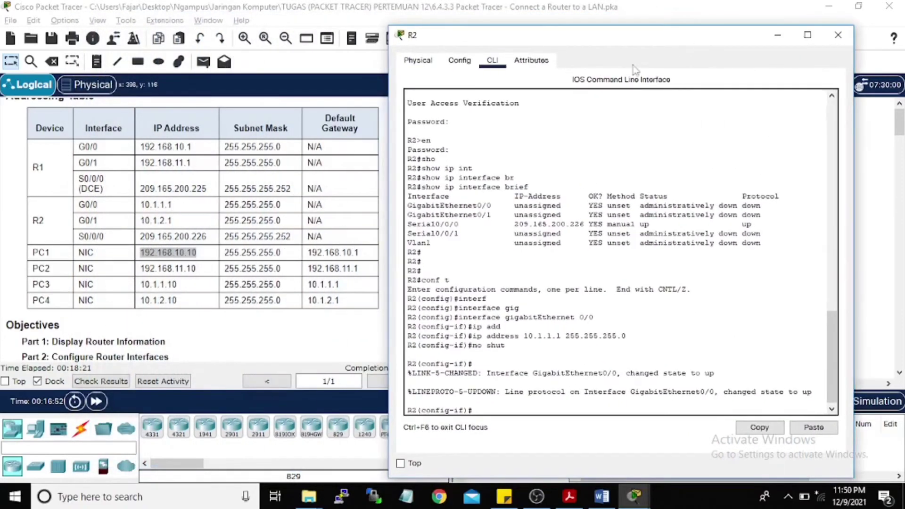
scroll(132, 214, "down", 5)
scroll(133, 215, "down", 5)
scroll(132, 215, "down", 5)
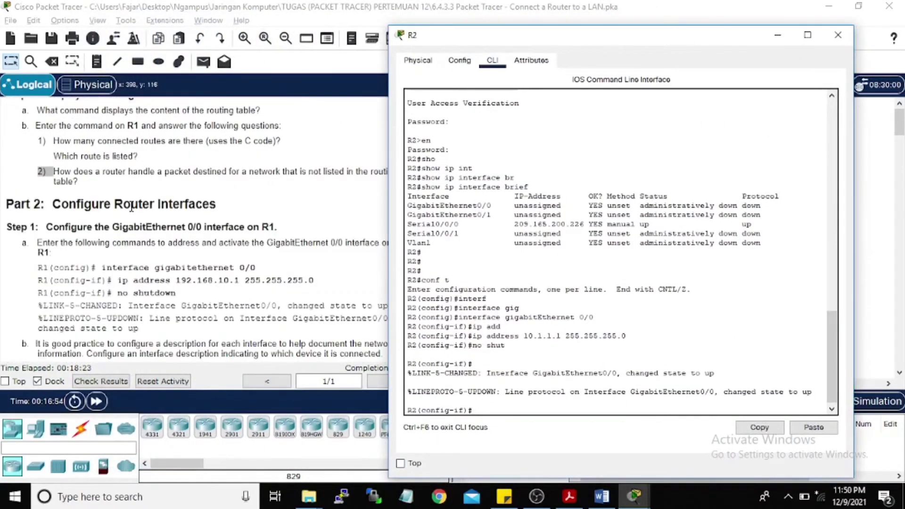
scroll(131, 207, "down", 5)
scroll(131, 207, "down", 3)
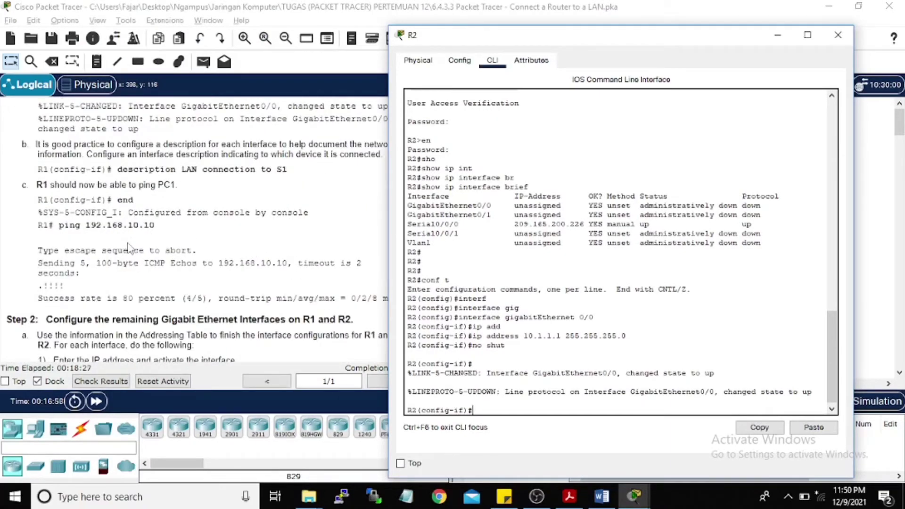
scroll(109, 218, "up", 2)
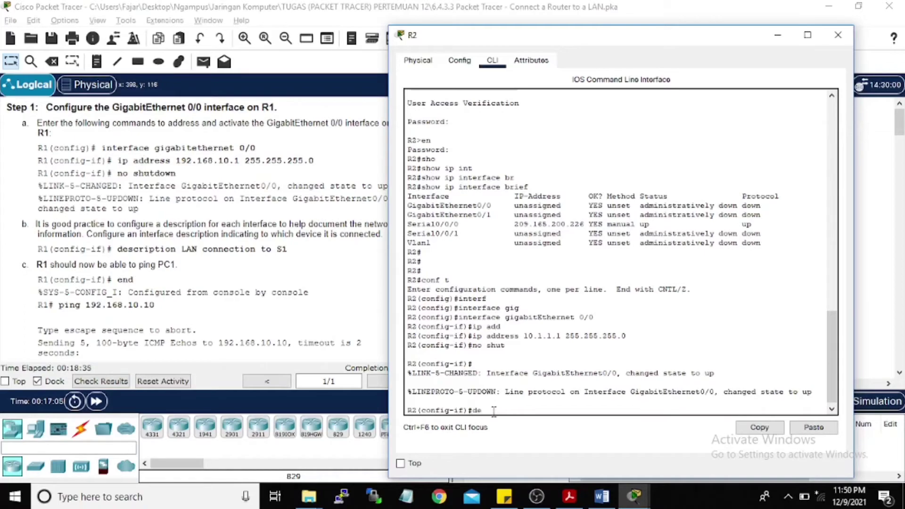
type("sc")
key("Tab")
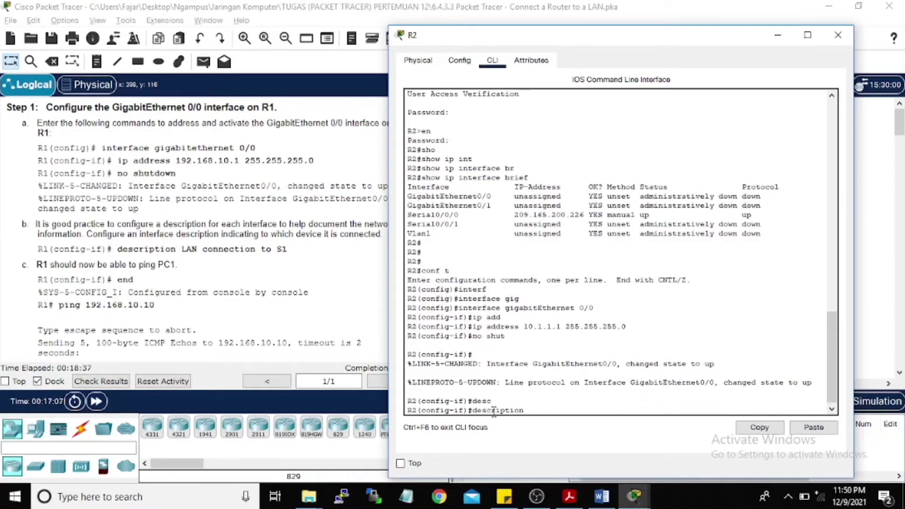
type("LAN connection to S3")
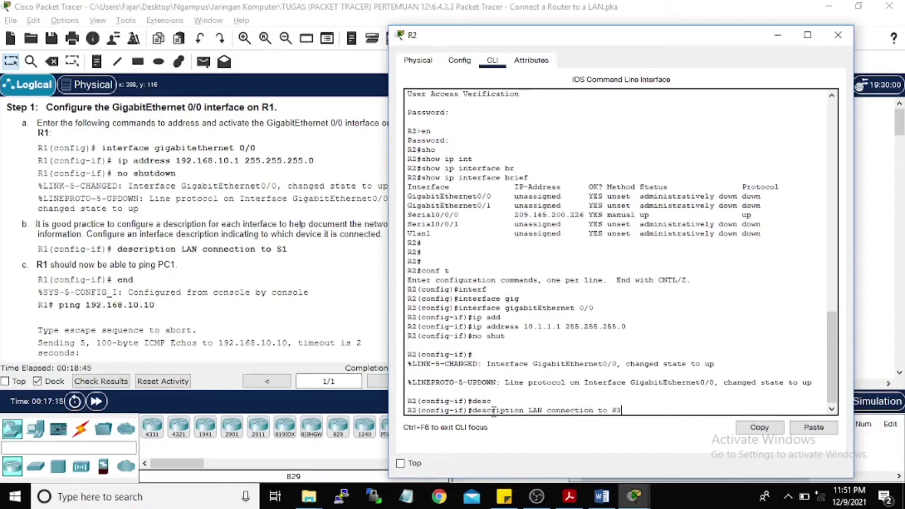
key("Return")
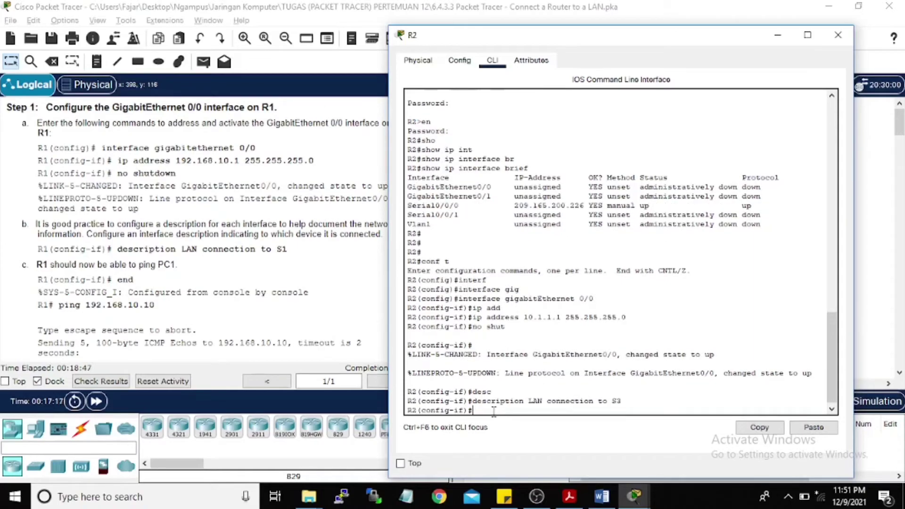
Step: Return R2 to the privileged prompt with 'end'
key("Return")
type("end")
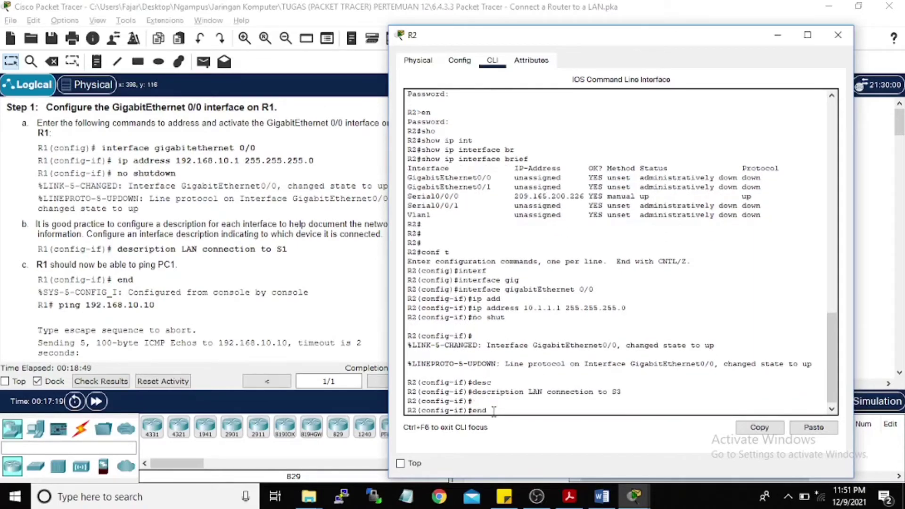
key("Return")
key("Return")
key("Return")
key("Return")
type("pin")
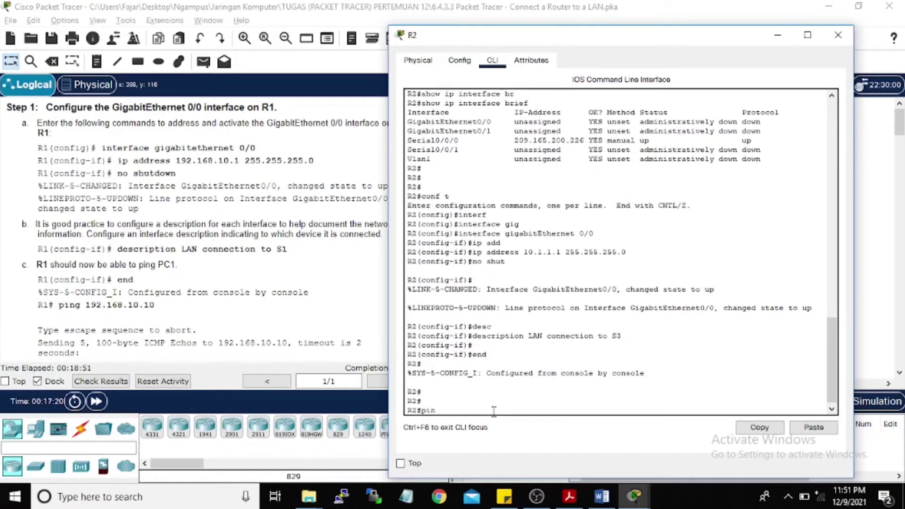
type("g")
Step: Ping PC3 at 10.1.1.10 from R2, getting an 80 percent (4/5) success rate
mouse_move(607, 39)
left_mouse_down()
mouse_move(318, 24)
mouse_move(607, 52)
left_mouse_up()
scroll(344, 260, "up", 3)
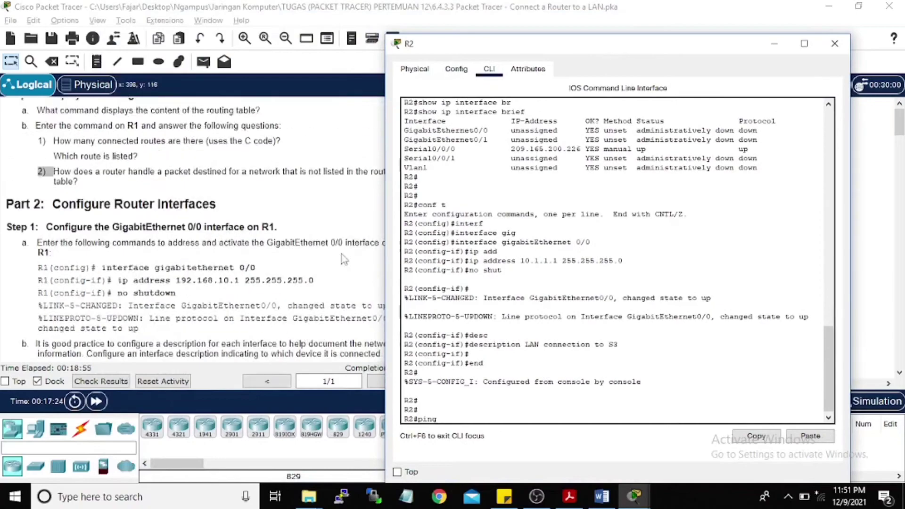
scroll(344, 259, "up", 10)
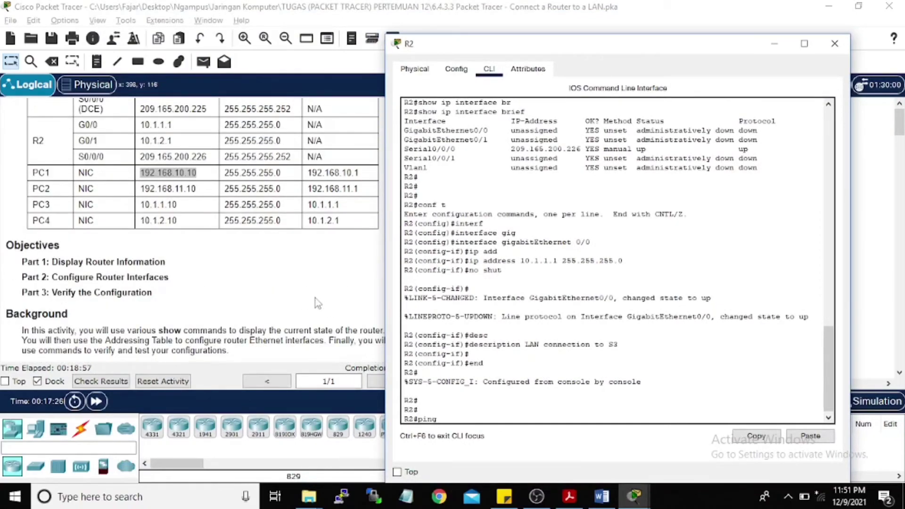
type("10.1.1.10")
key("Return")
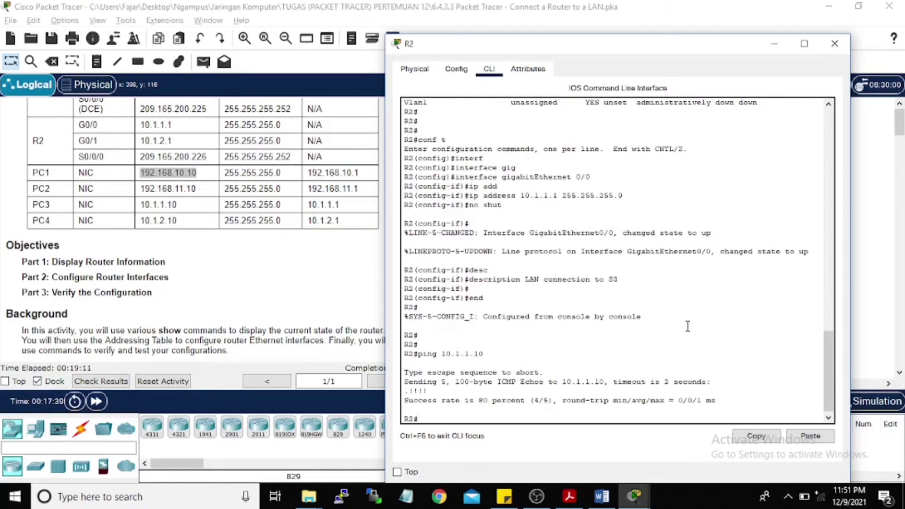
Step: Put R2 back into global configuration mode with 'conf t'
left_click_drag(621, 48, 453, 30)
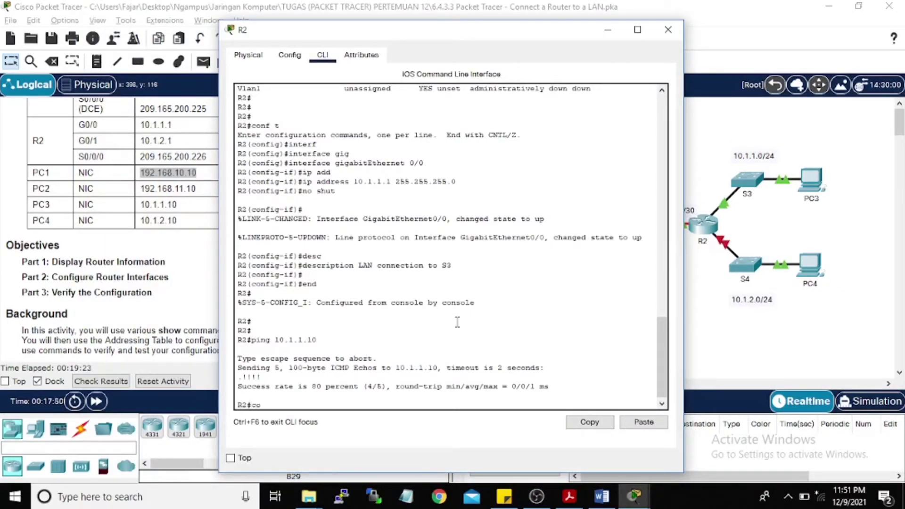
type("nf t")
key("Return")
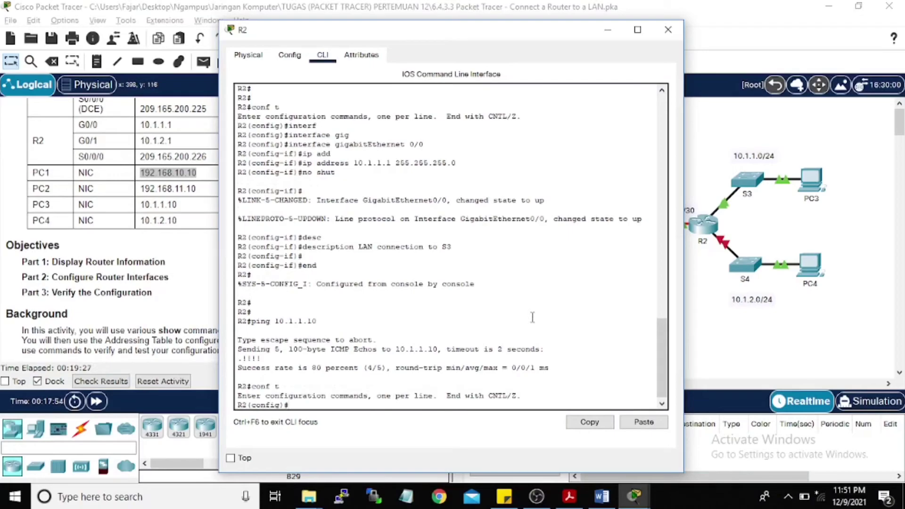
Step: Select R2's GigabitEthernet 0/1 interface for configuration
type("interf")
key("Tab")
type("gig")
key("Tab")
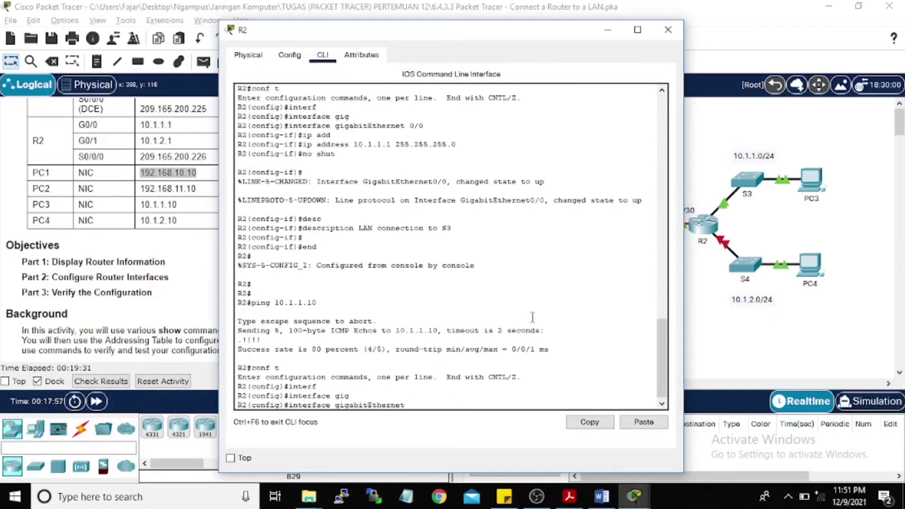
type("0/1")
key("Return")
Step: Assign 10.1.2.1 255.255.255.0 to GigabitEthernet0/1 and enable it with 'no shut'
type("ig-if)#i")
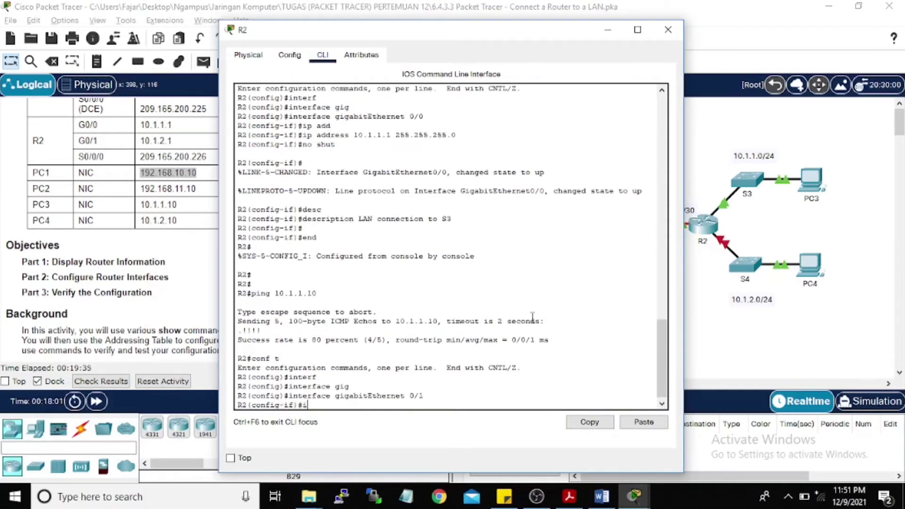
type("p add")
key("Tab")
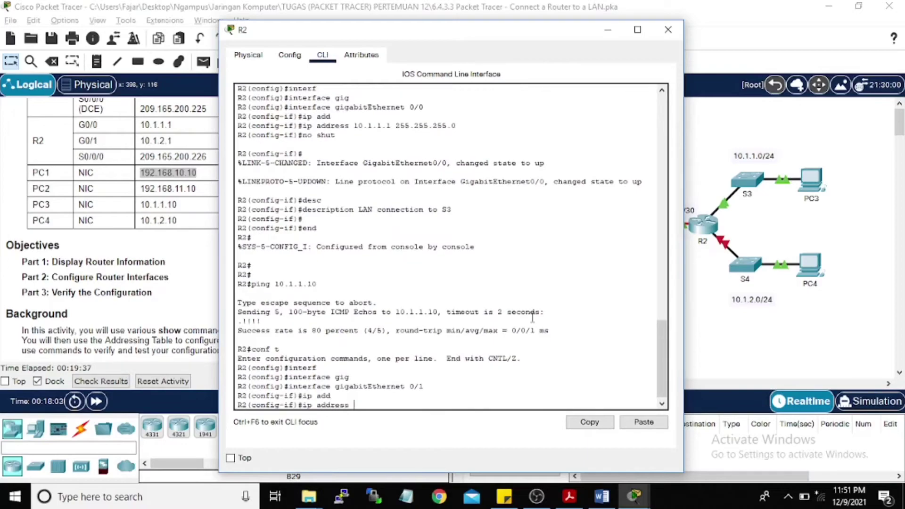
type("10.1.2.1 225")
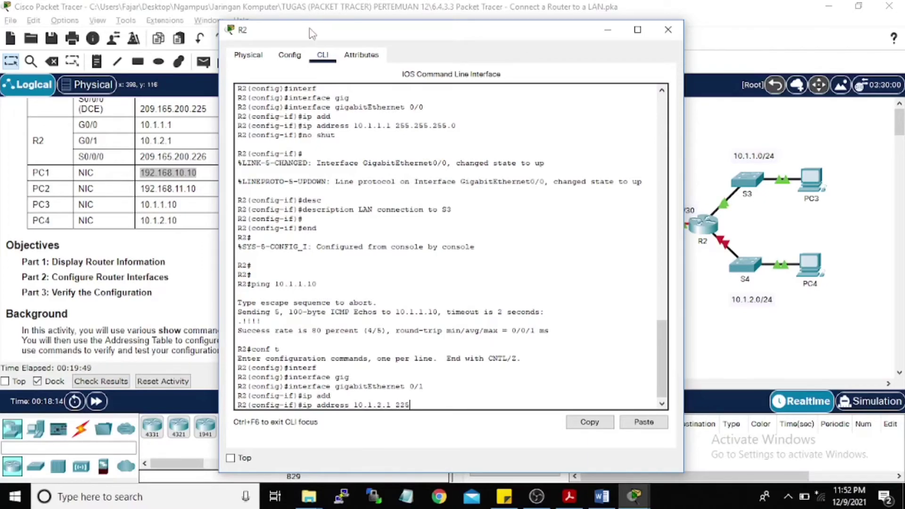
left_click_drag(312, 32, 379, 24)
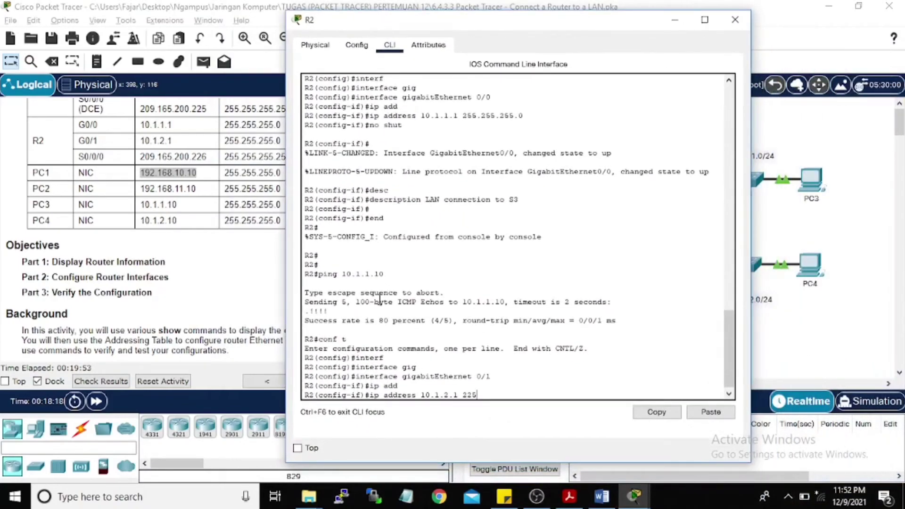
type("55.255.255.0")
key("Return")
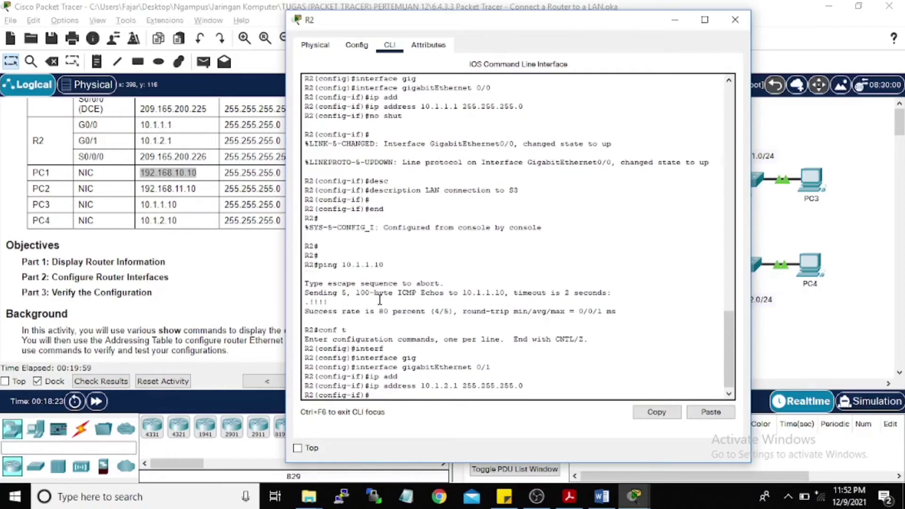
type("no shut")
key("Return")
key("Return")
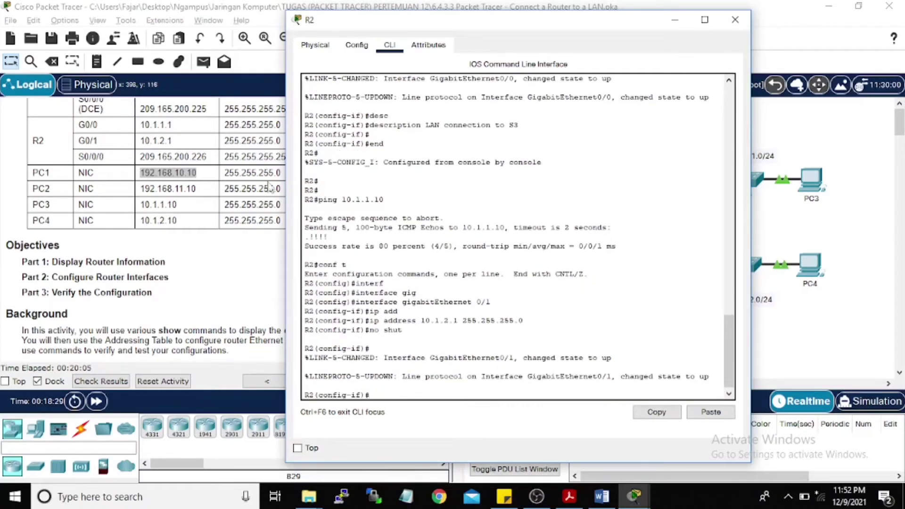
scroll(184, 292, "down", 5)
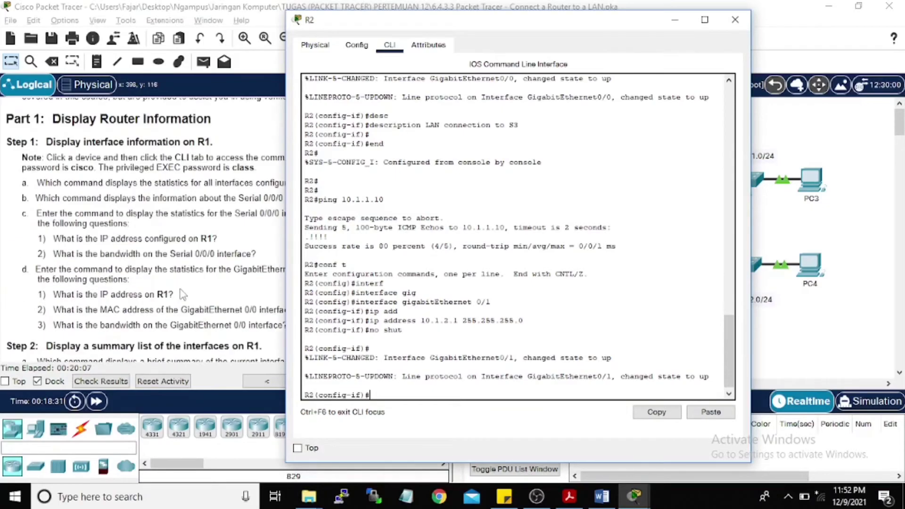
scroll(182, 293, "down", 9)
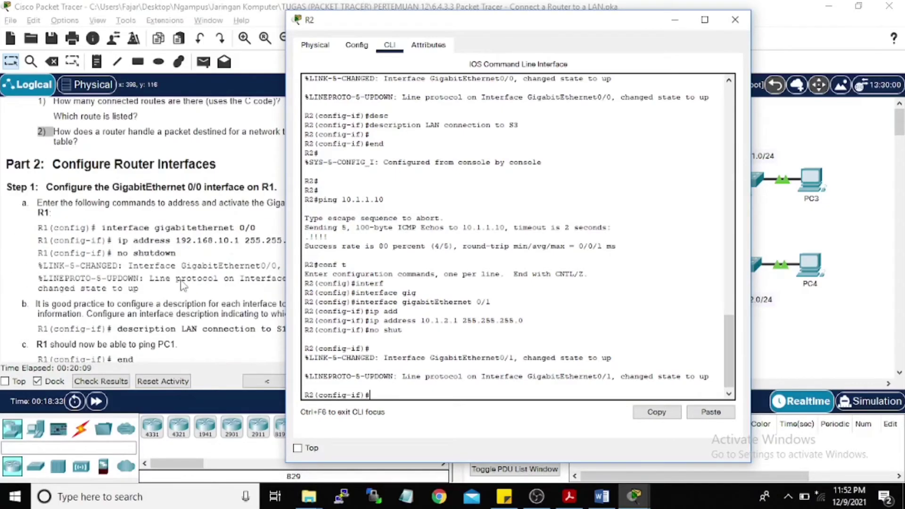
scroll(183, 286, "down", 4)
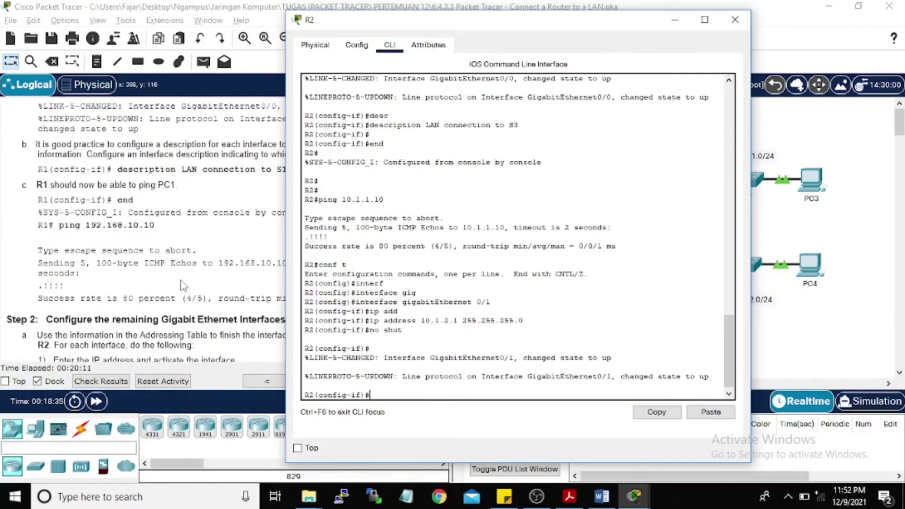
scroll(183, 284, "down", 4)
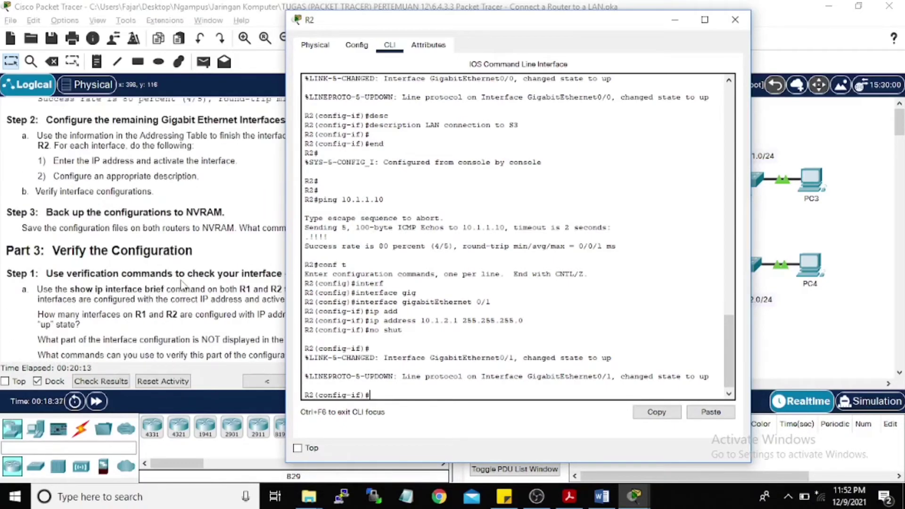
scroll(182, 286, "up", 4)
scroll(182, 284, "up", 3)
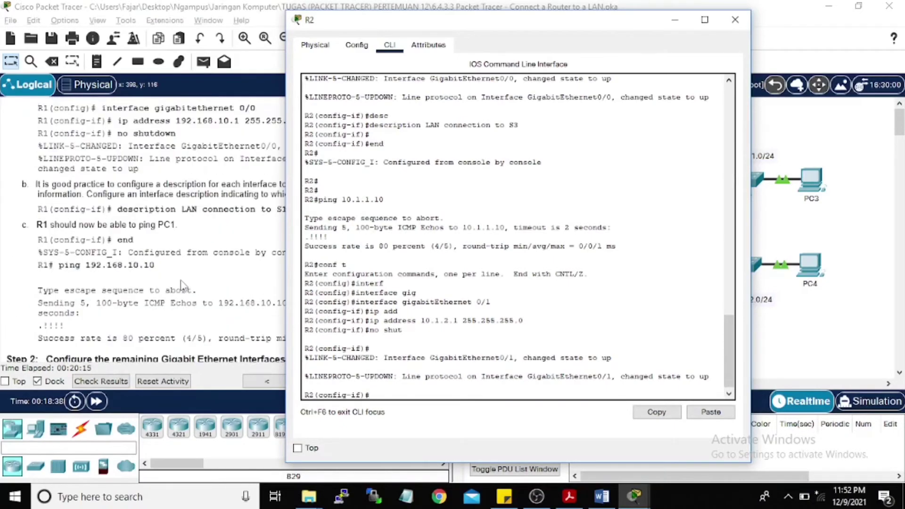
Step: Describe R2's GigabitEthernet0/1 as 'LAN connection to S4'
left_click_drag(338, 21, 455, 11)
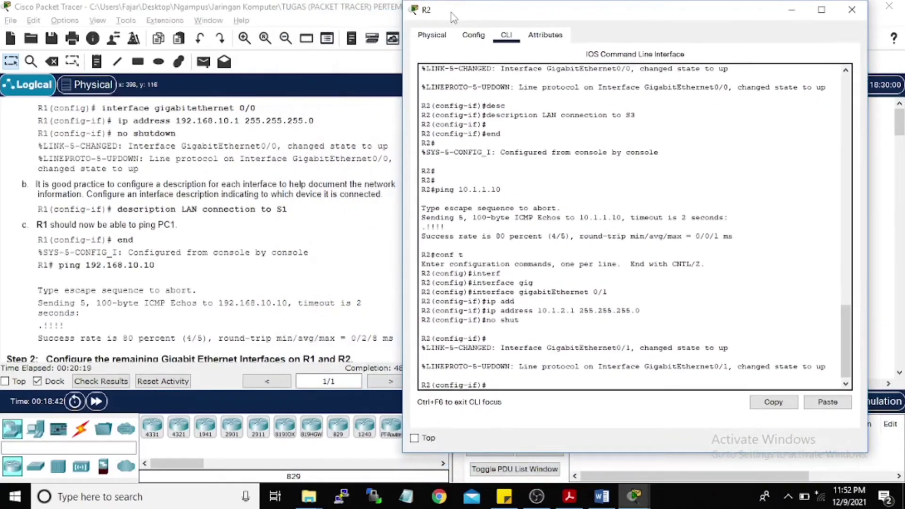
type("des")
key("Tab")
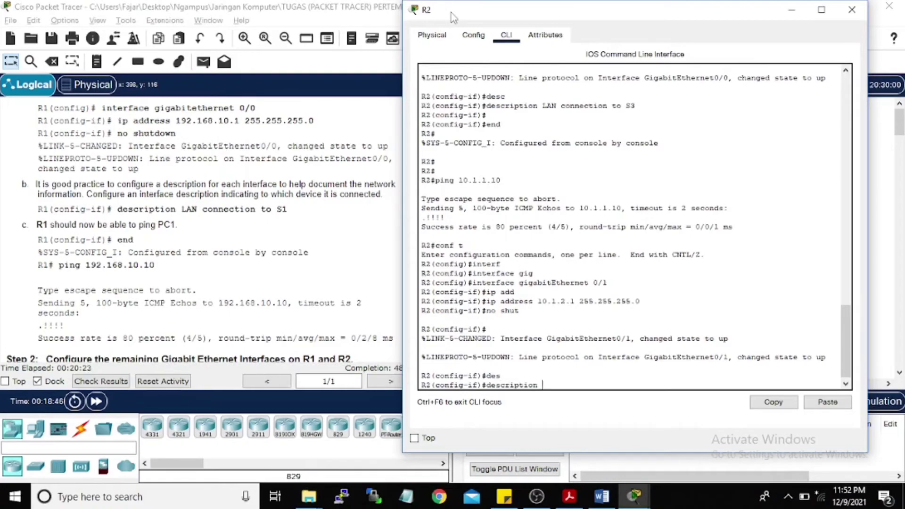
type("K")
key("BackSpace")
type("LAN connection to")
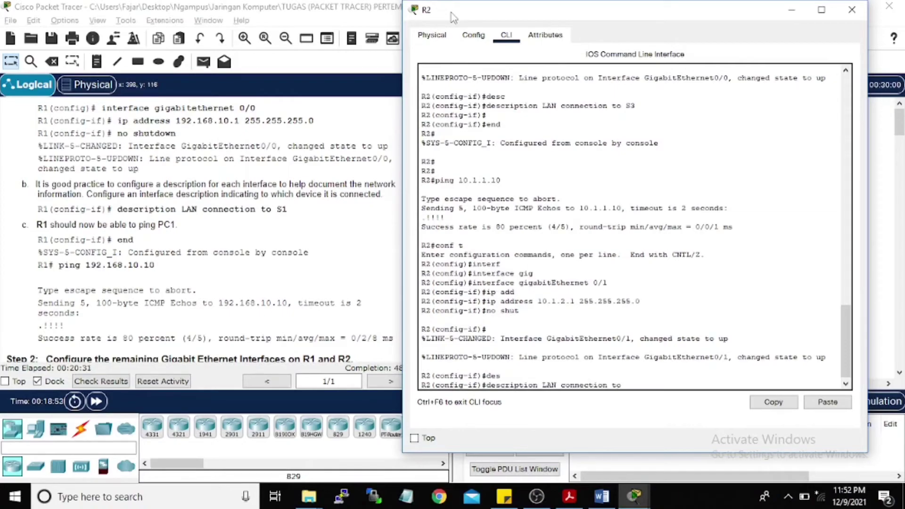
type(" S4")
left_click_drag(501, 17, 471, 31)
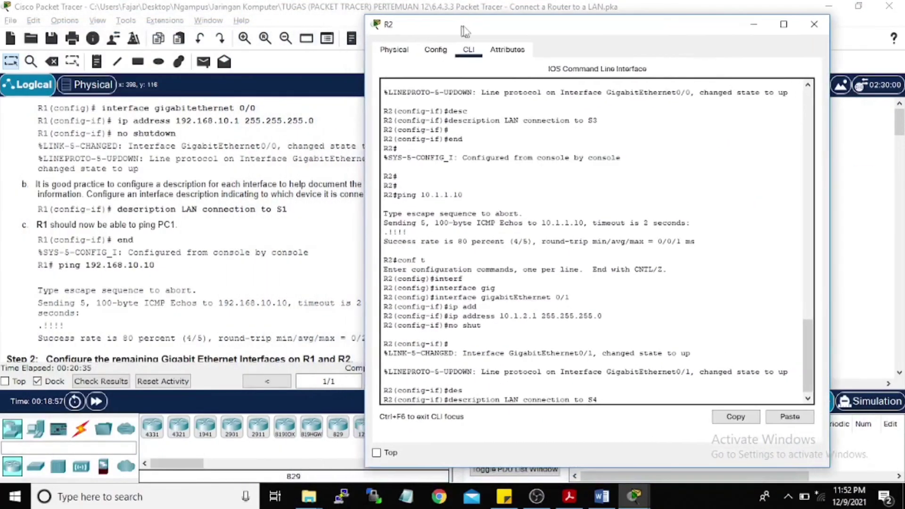
key("Return")
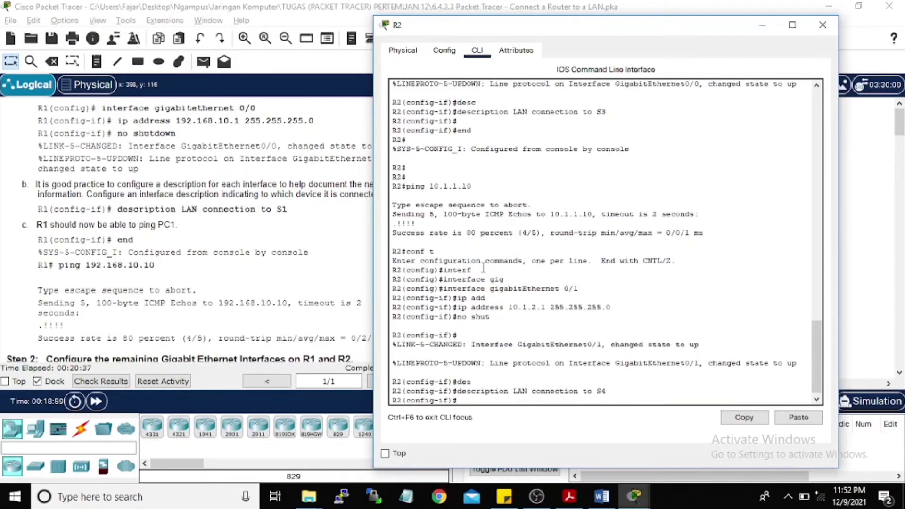
Step: Exit to privileged mode and ping PC4 at 10.1.2.10, getting 80 percent success
type("end")
key("Return")
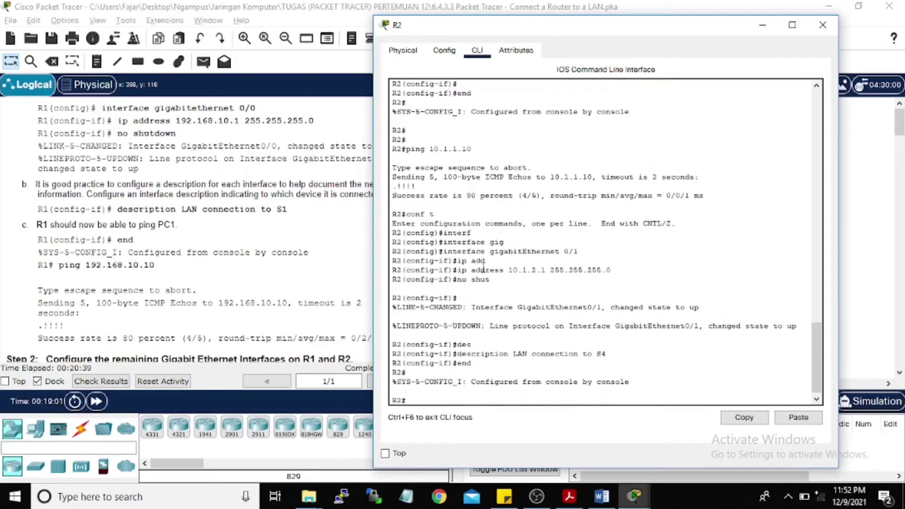
key("Return")
type("pu")
key("BackSpace")
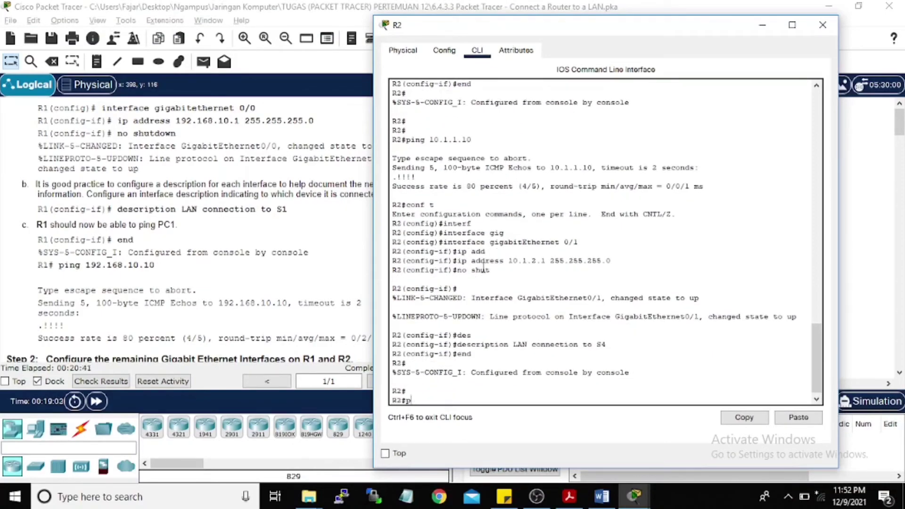
type("ing")
left_click_drag(617, 29, 550, 36)
scroll(185, 199, "up", 15)
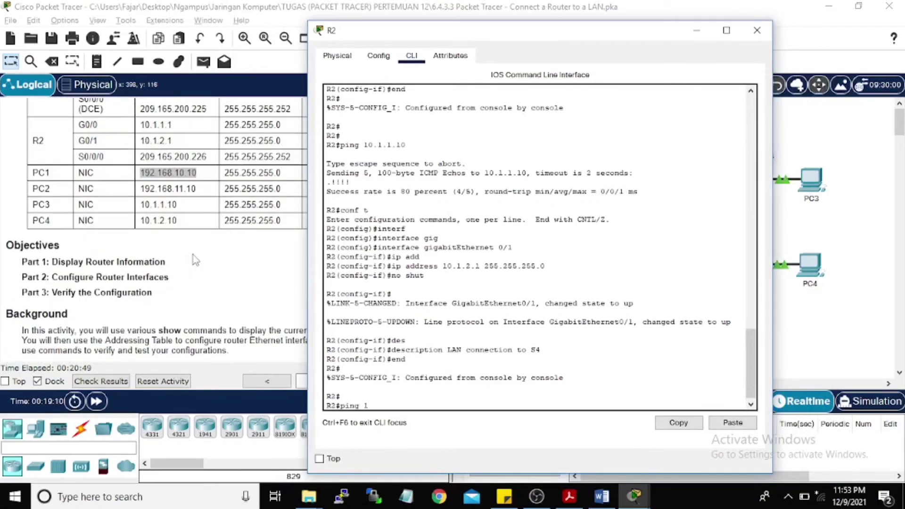
type("10.1.2.10")
key("Return")
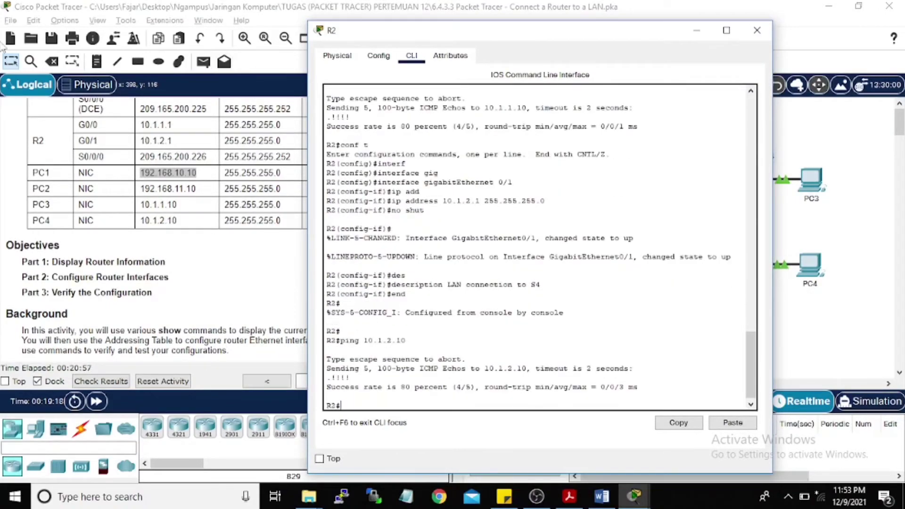
Step: Close R2, read the instructions down to the NVRAM step and Part 3, then reopen R1's CLI
left_click(756, 30)
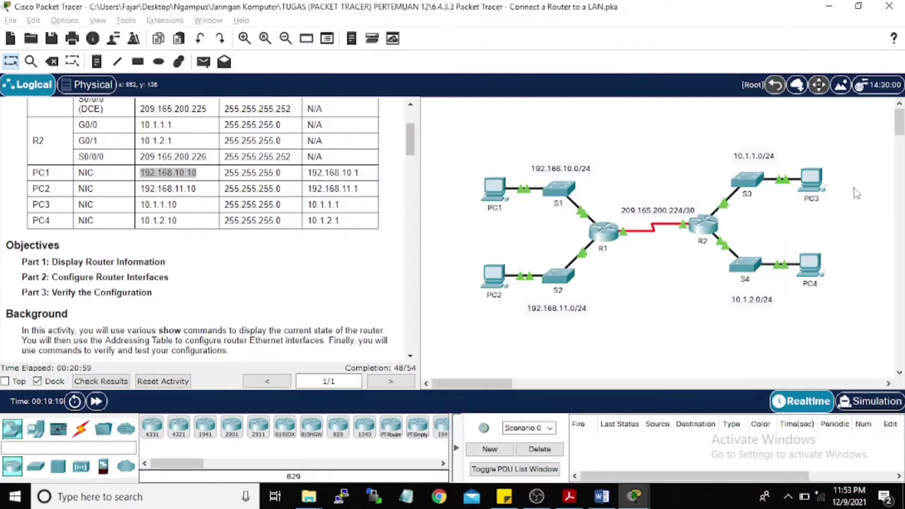
scroll(126, 174, "down", 3)
scroll(127, 174, "down", 15)
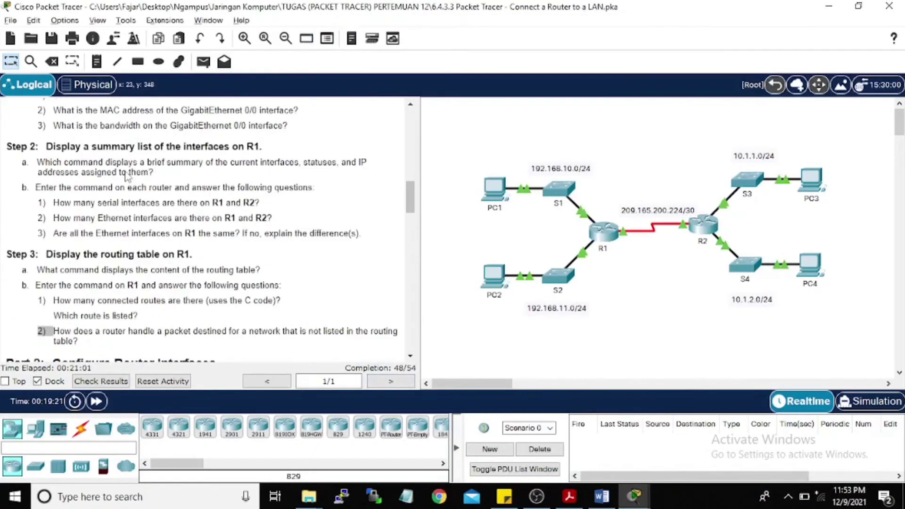
scroll(126, 165, "down", 3)
scroll(126, 165, "down", 1)
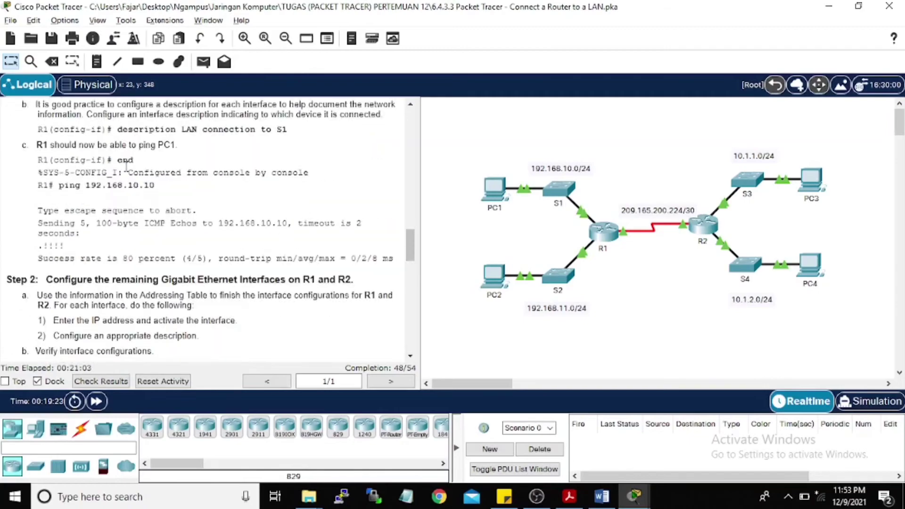
scroll(124, 217, "down", 1)
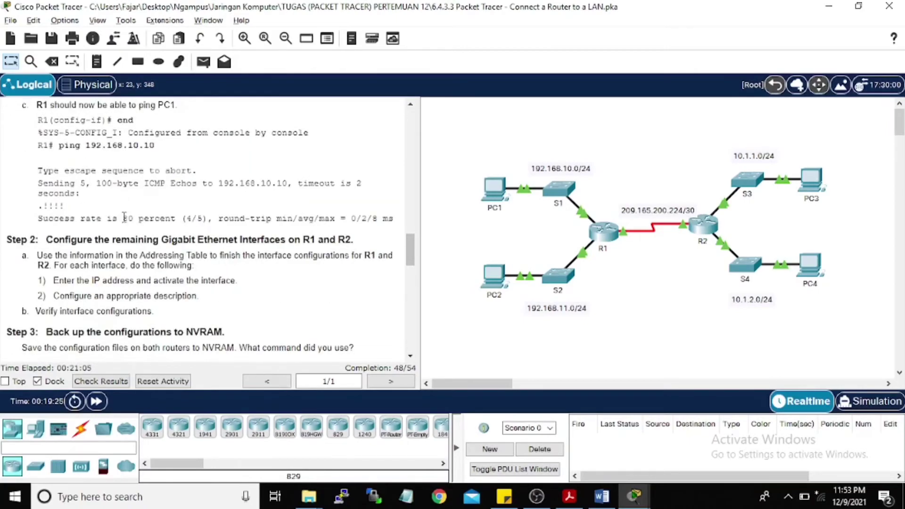
scroll(124, 217, "down", 1)
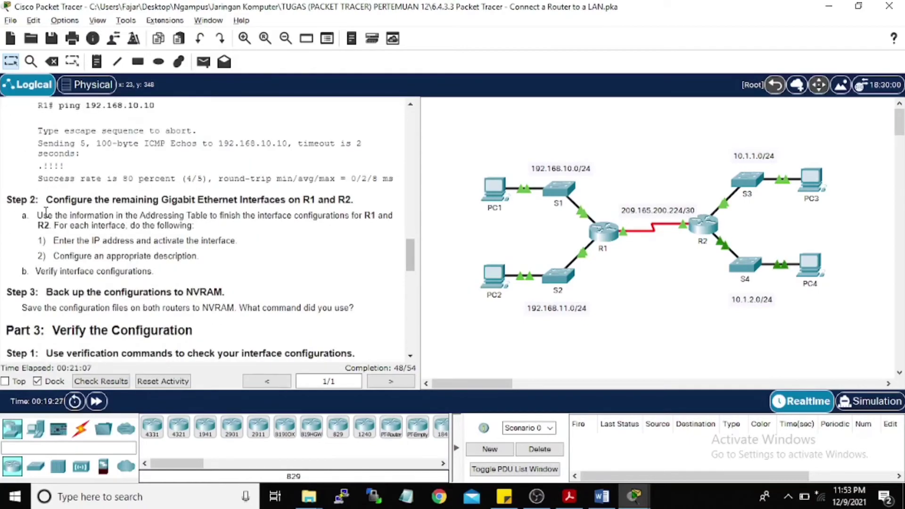
scroll(116, 283, "down", 1)
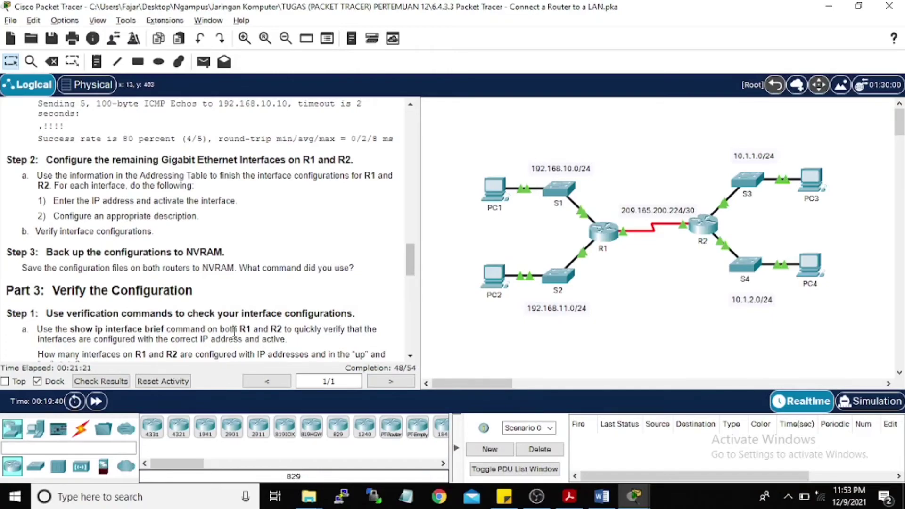
left_click(603, 233)
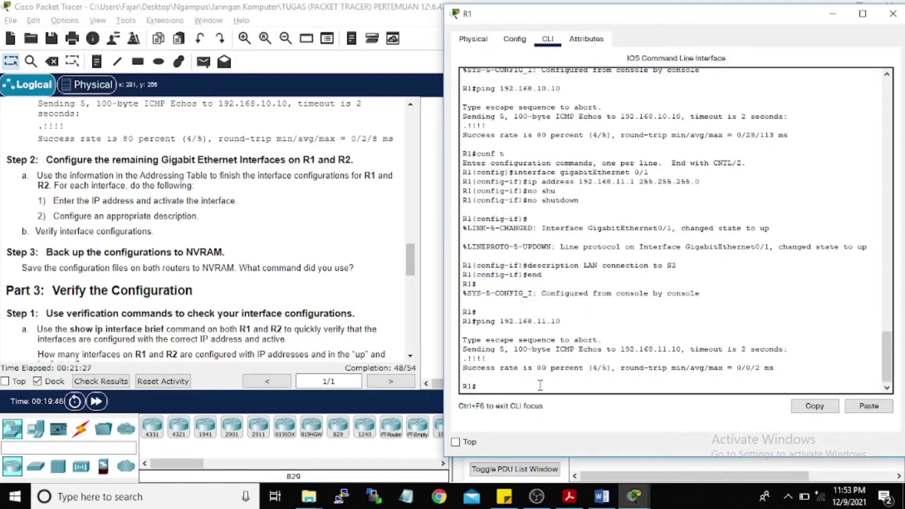
Step: Save R1's running-config to startup-config, accepting the default file name
type("copy runn")
key("Tab")
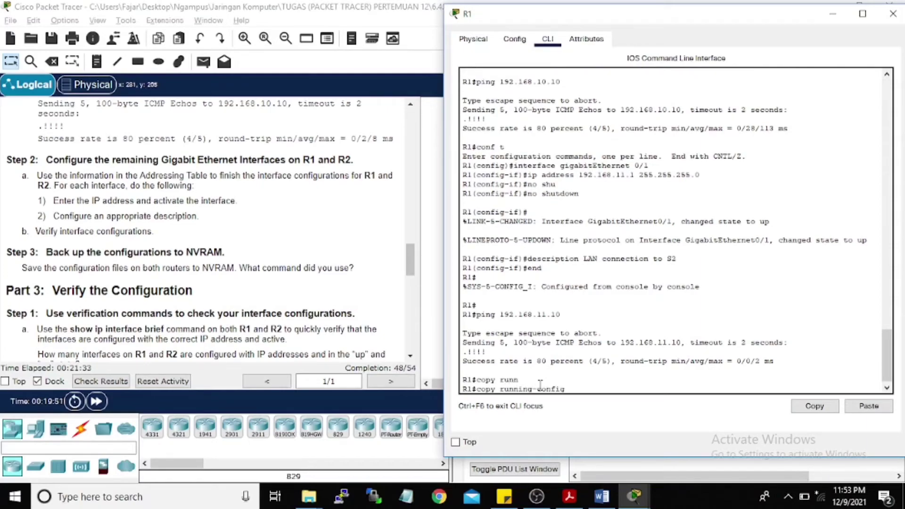
type("startu")
key("Tab")
key("Return")
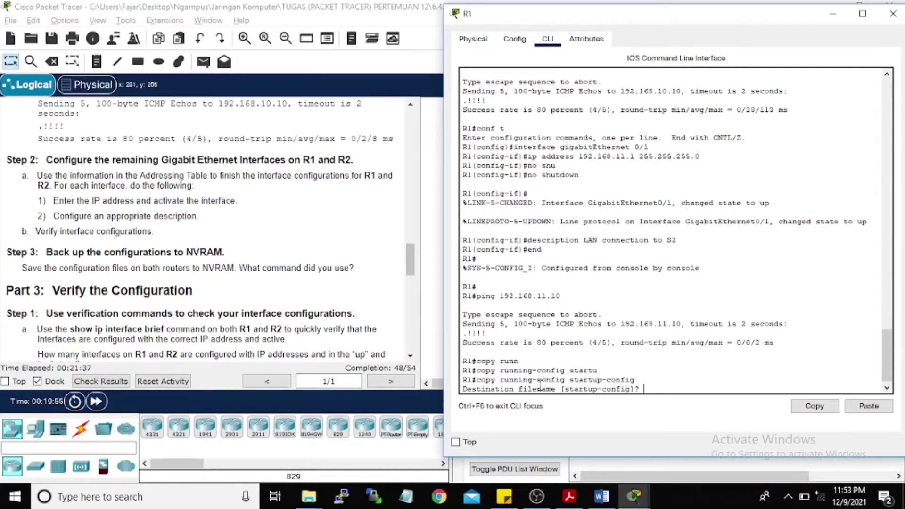
key("Return")
key("Return")
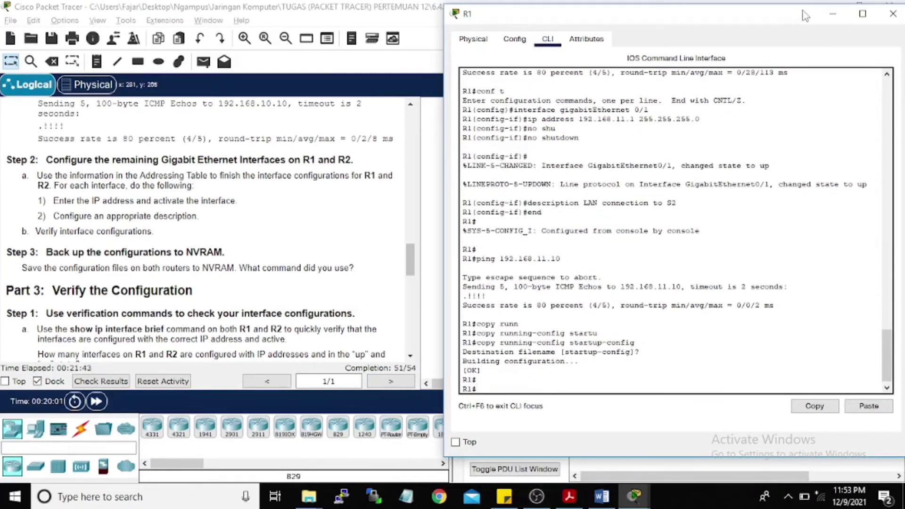
Step: Save R2's running-config to startup-config the same way and return to the topology
left_click(828, 13)
left_click(702, 226)
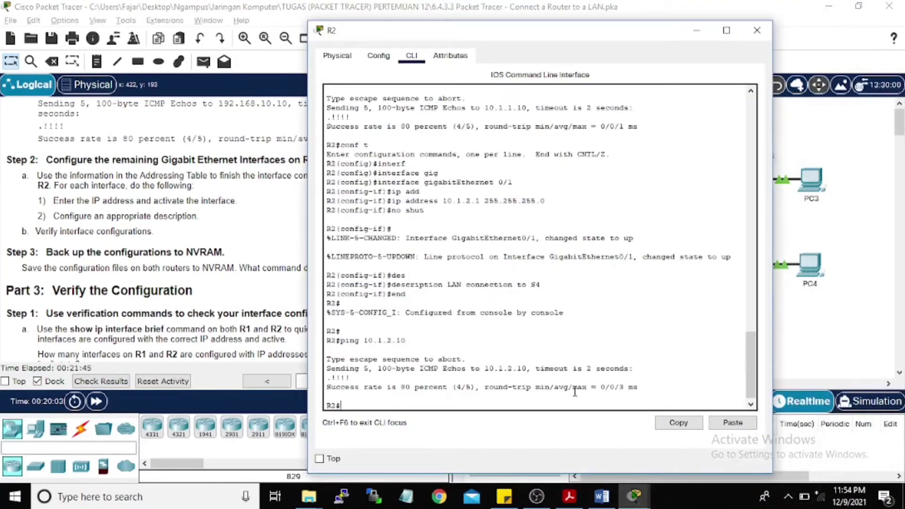
key("Return")
key("Return")
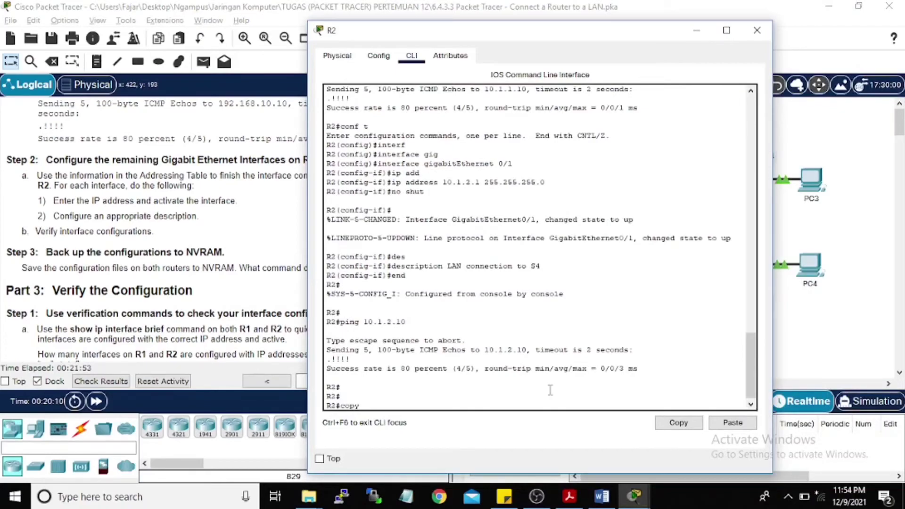
key("Tab")
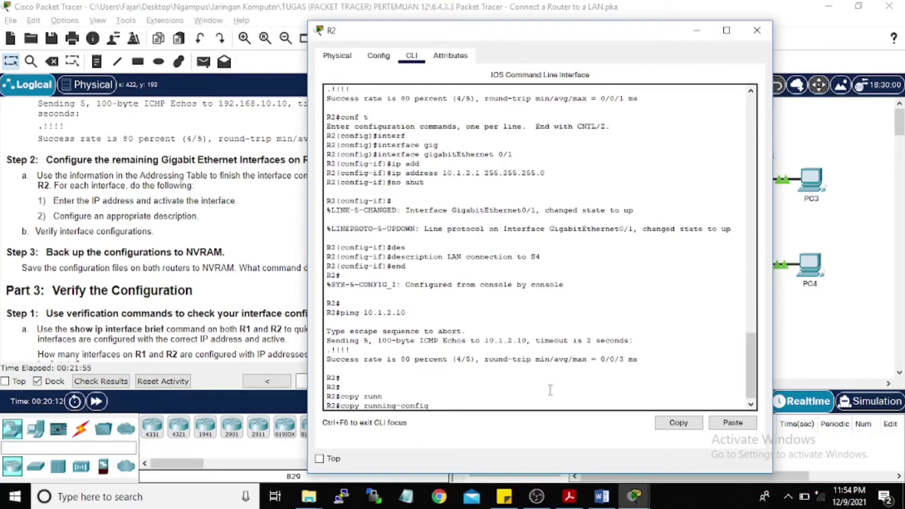
type("startu")
key("Tab")
key("Return")
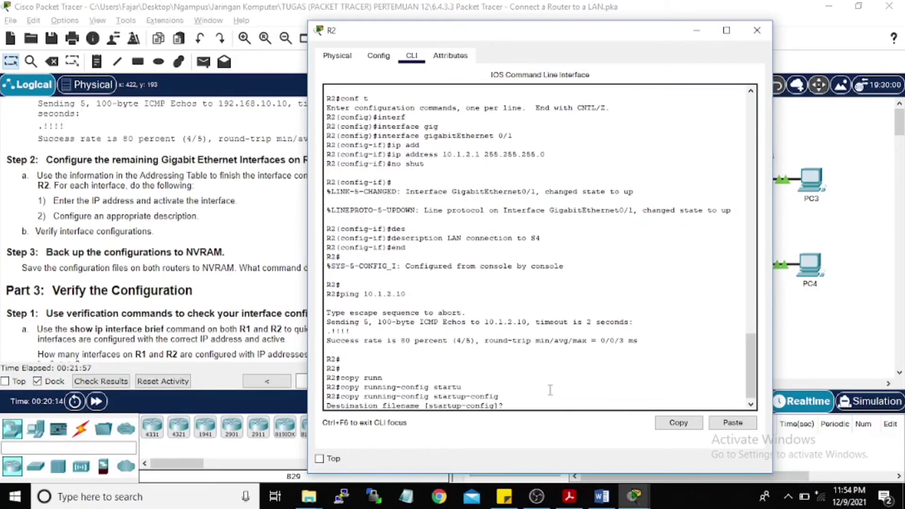
key("Return")
key("Return")
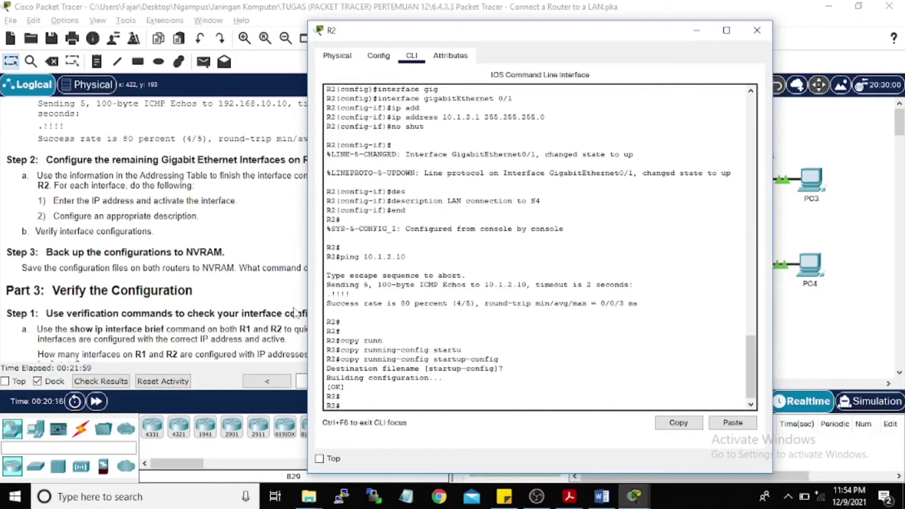
left_click(83, 254)
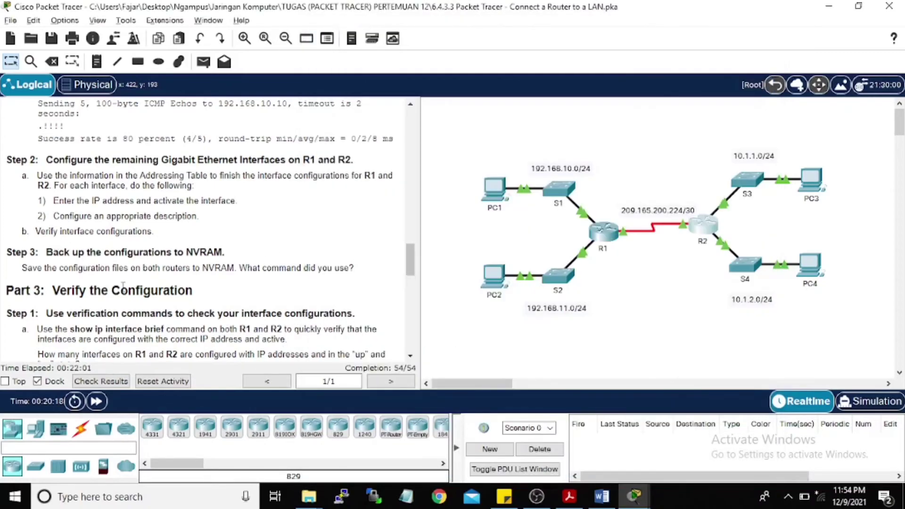
Step: Read the Part 3 Step 1 checks (show ip interface brief, show ip route) and reopen R1's CLI
scroll(123, 287, "down", 1)
scroll(33, 241, "down", 1)
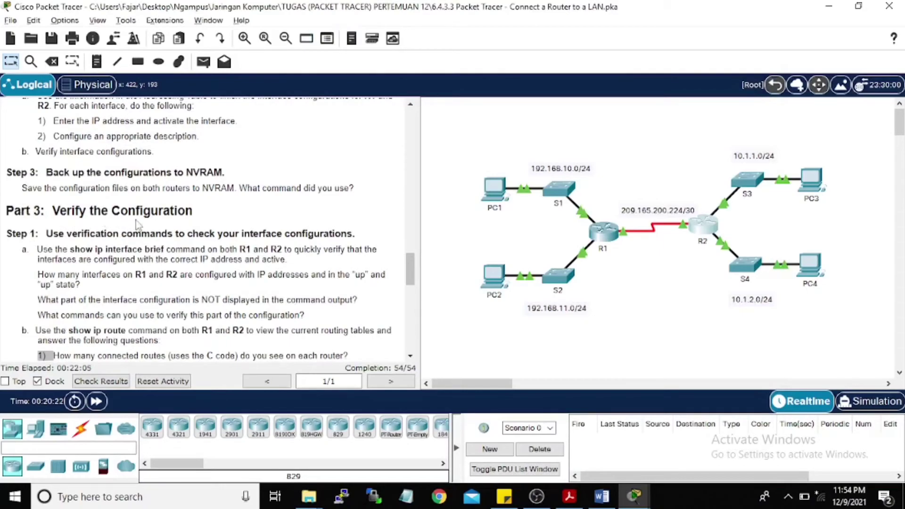
scroll(168, 218, "down", 1)
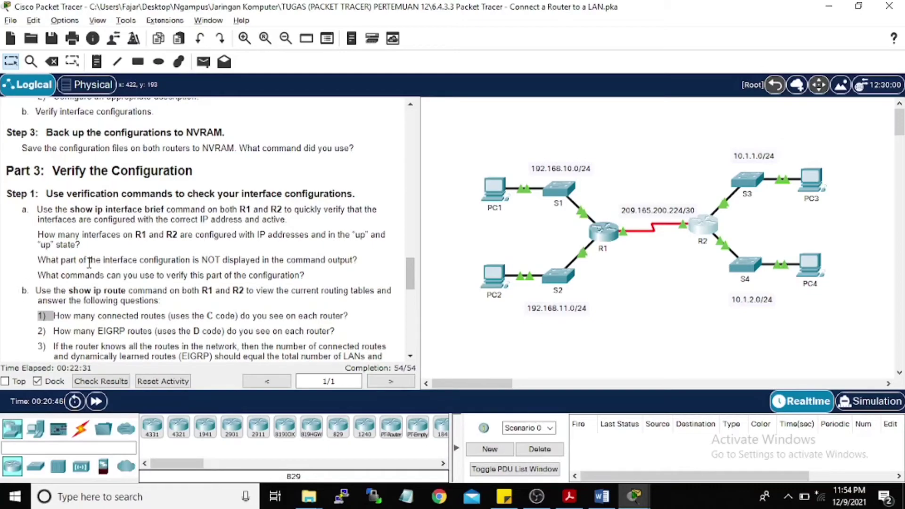
left_click(603, 238)
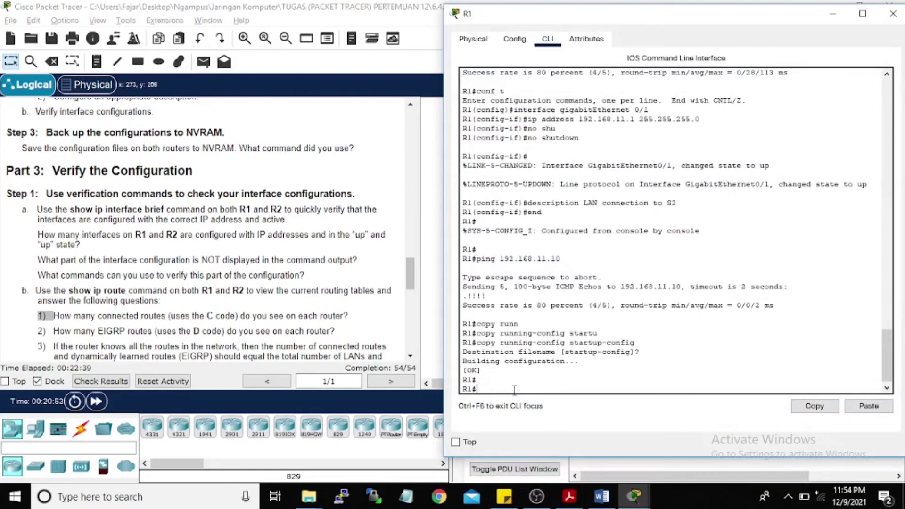
Step: Run show ip interface on R1 and page through to GigabitEthernet0/1's address line
type("shio")
key("Tab")
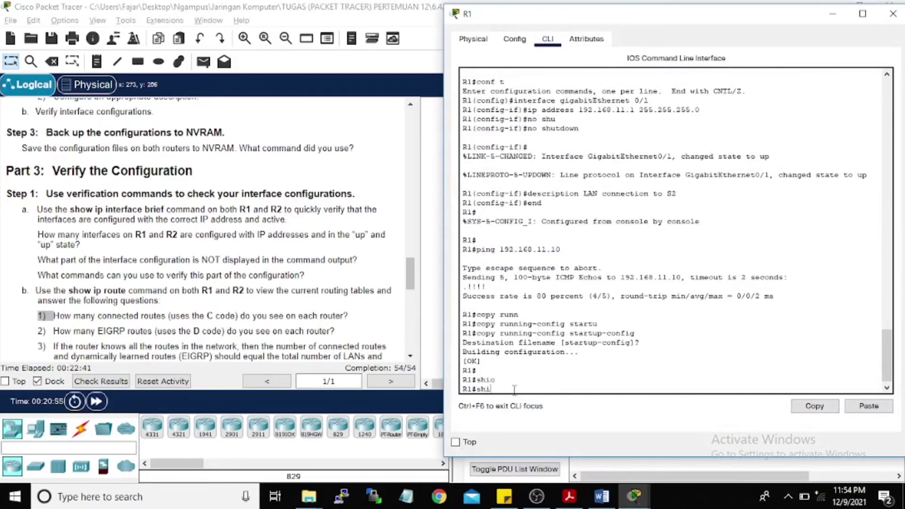
key("BackSpace")
key("Tab")
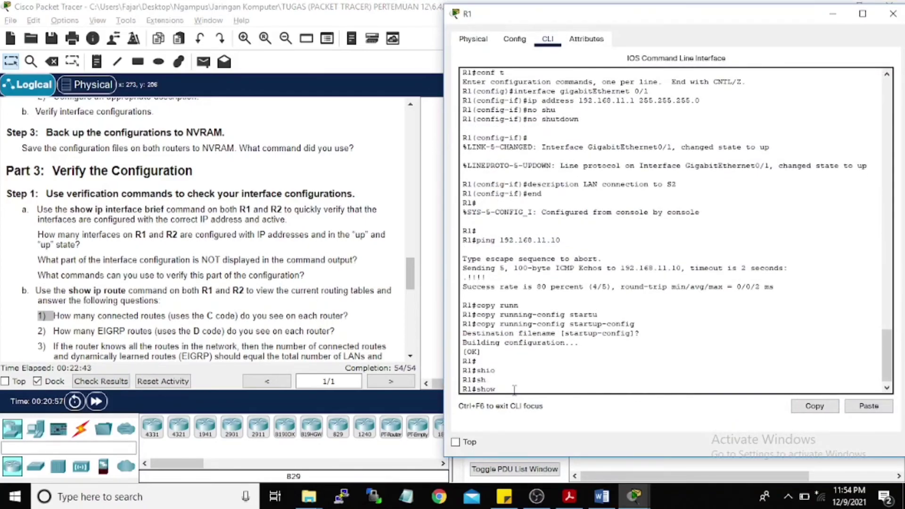
type("ip in")
key("Tab")
key("Return")
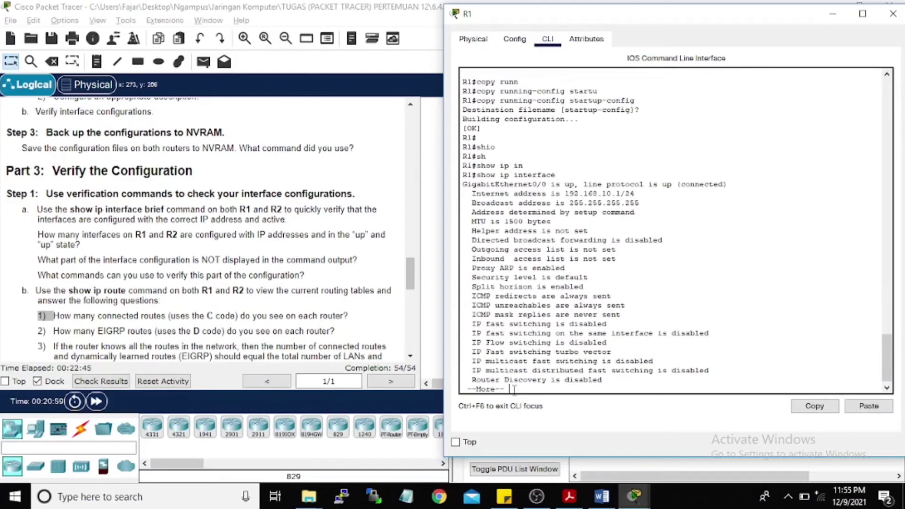
key("Return")
key("Return")
key("Return")
key("Return")
key("Return")
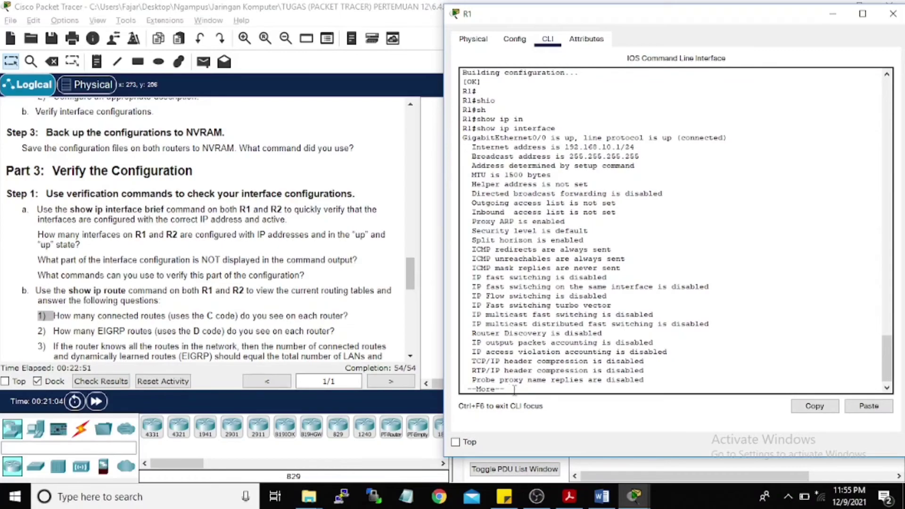
key("Return")
key("Return")
key("Return")
key("Return")
key("Return")
key("Return")
key("Return")
key("Return")
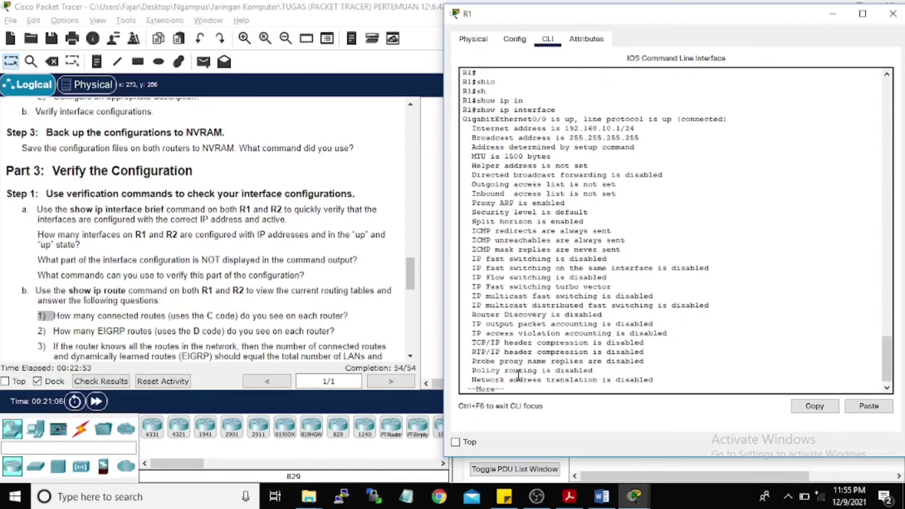
key("Return")
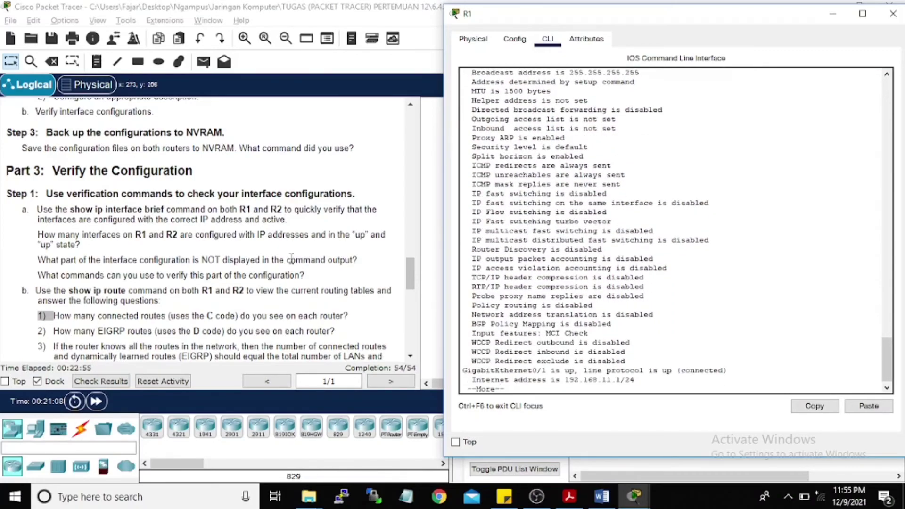
Step: Review the output confirming 192.168.10.1/24 and 192.168.11.1/24 are up, then recall the command
scroll(155, 267, "down", 3)
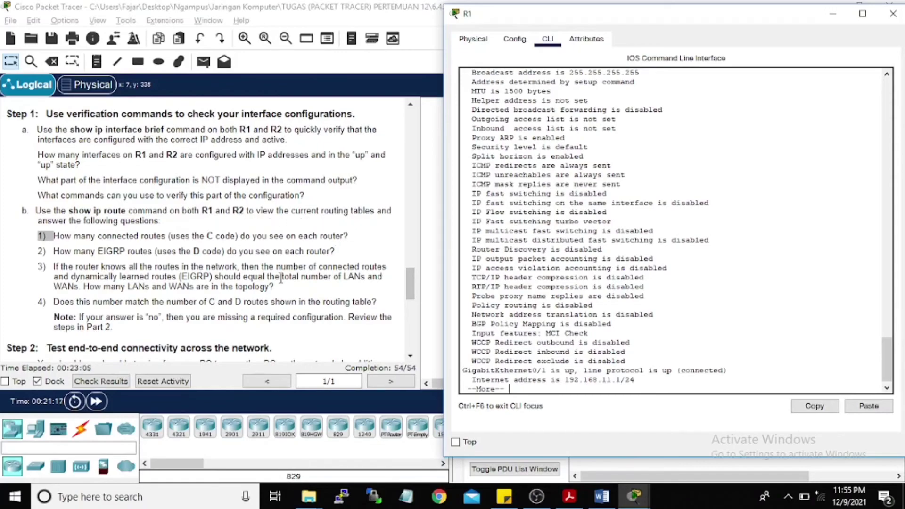
scroll(156, 232, "down", 1)
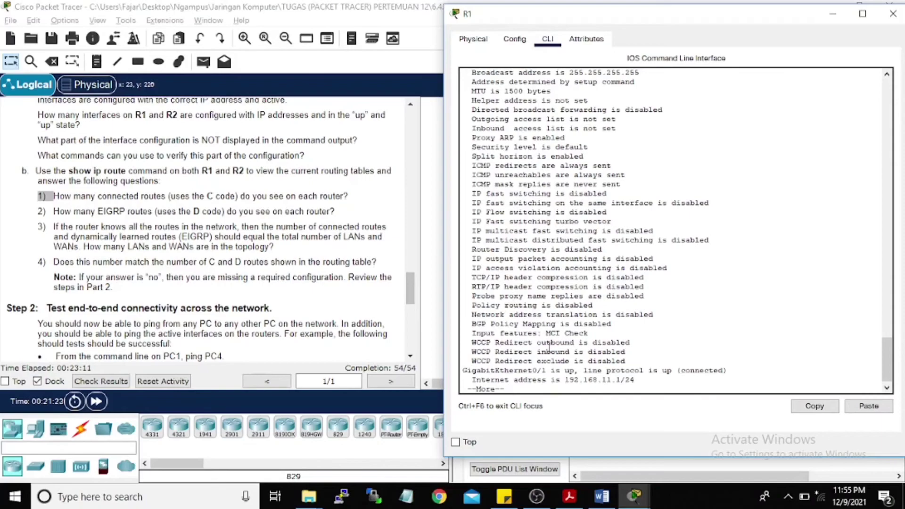
key("Return")
key("Return")
key("ctrl+c")
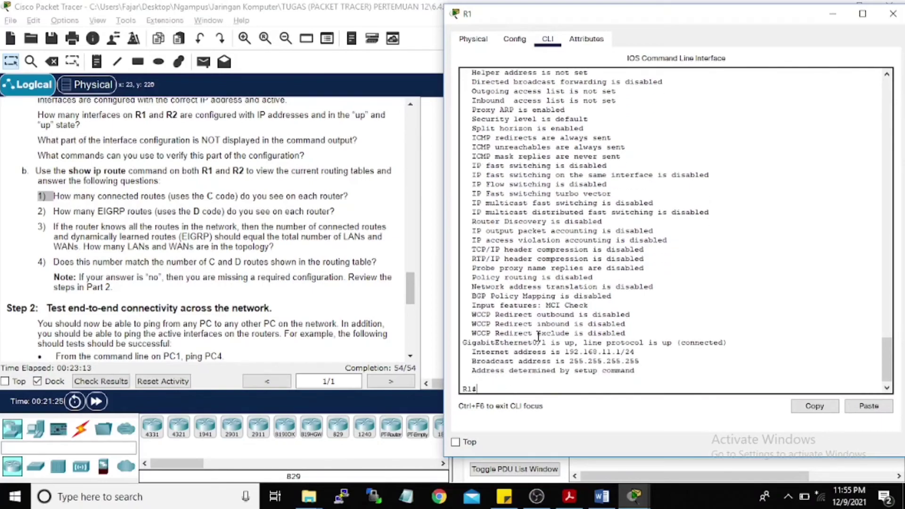
key("Up")
key("Return")
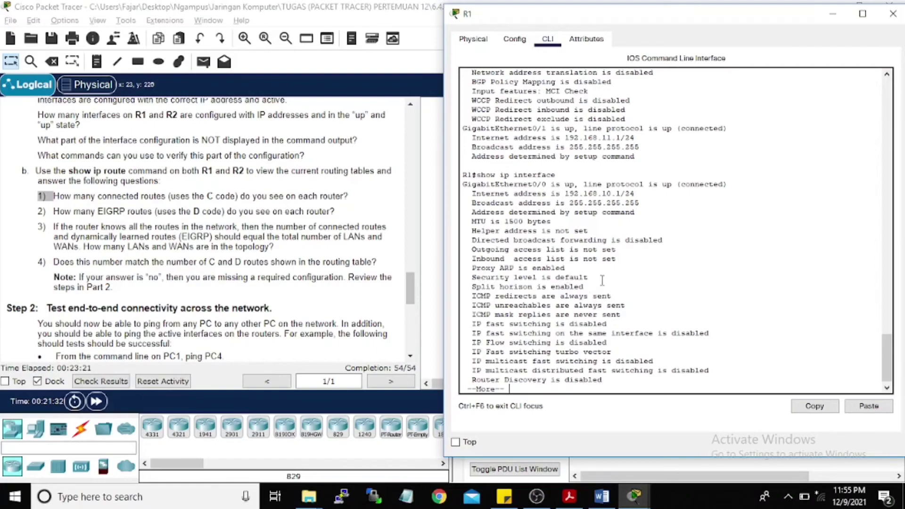
scroll(602, 280, "up", 1)
scroll(601, 280, "up", 10)
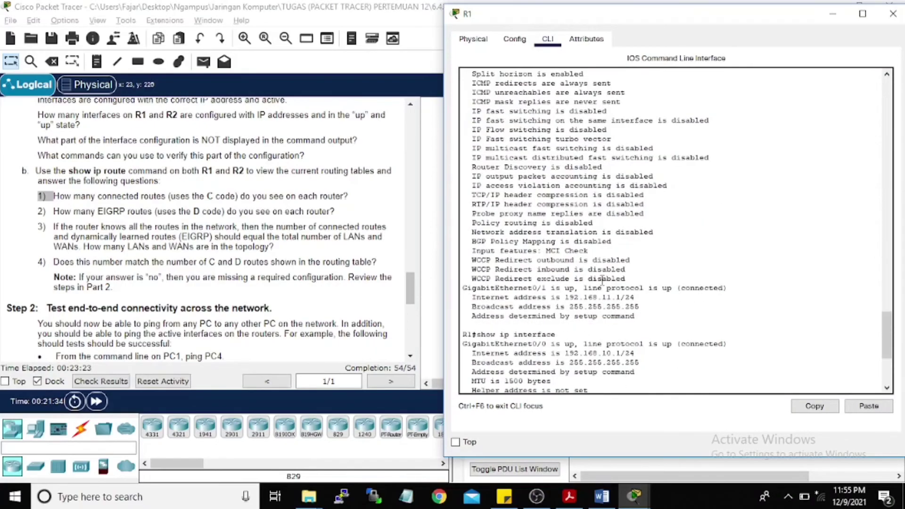
scroll(602, 281, "down", 12)
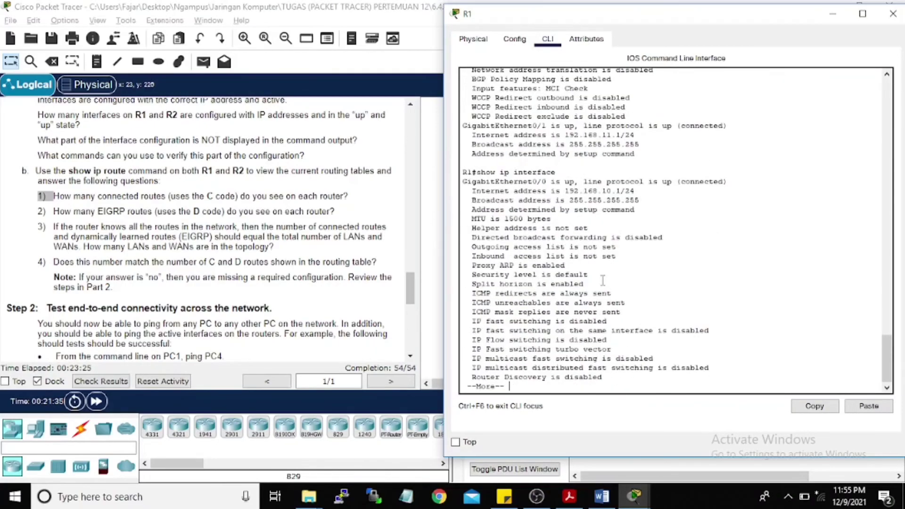
key("Return")
key("Return")
key("Return")
key("Return")
key("Return")
key("Return")
key("Return")
key("Return")
key("Return")
key("Return")
key("Return")
key("Return")
key("Return")
key("Return")
key("Return")
key("Return")
key("Return")
key("Return")
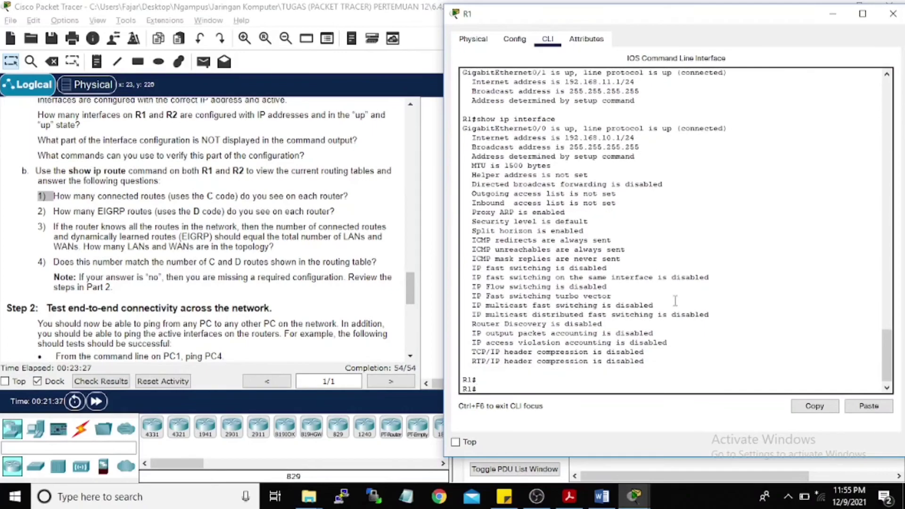
key("Up")
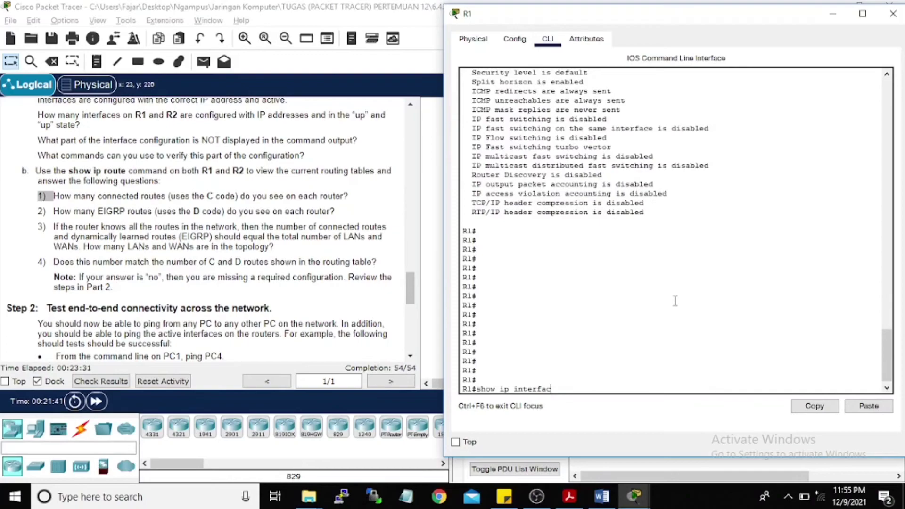
Step: Display R1's routing table with show ip route, highlighting the connected 192.168.10.0/24 routes
key("BackSpace")
key("BackSpace")
type("route")
key("Return")
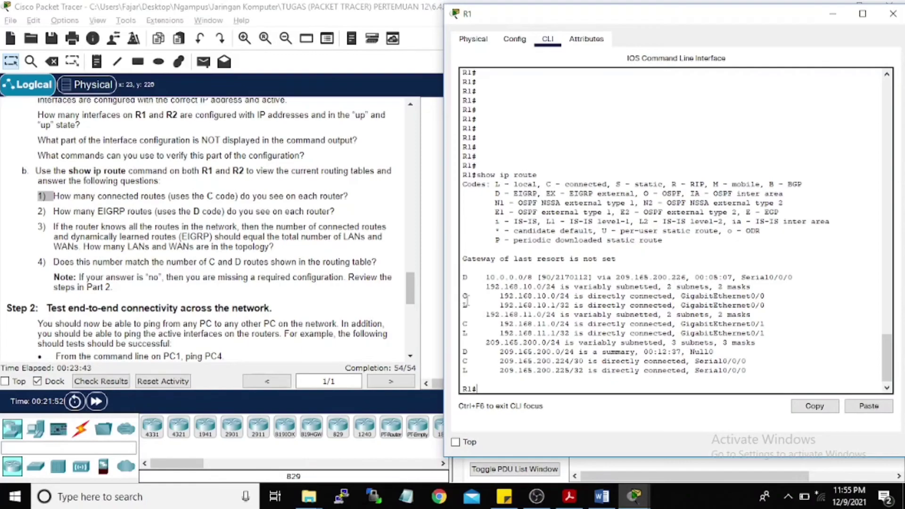
left_click_drag(470, 298, 475, 324)
Step: Show R2's full routing table with EIGRP routes to 192.168.10.0/24 and 192.168.11.0/24
left_click(893, 14)
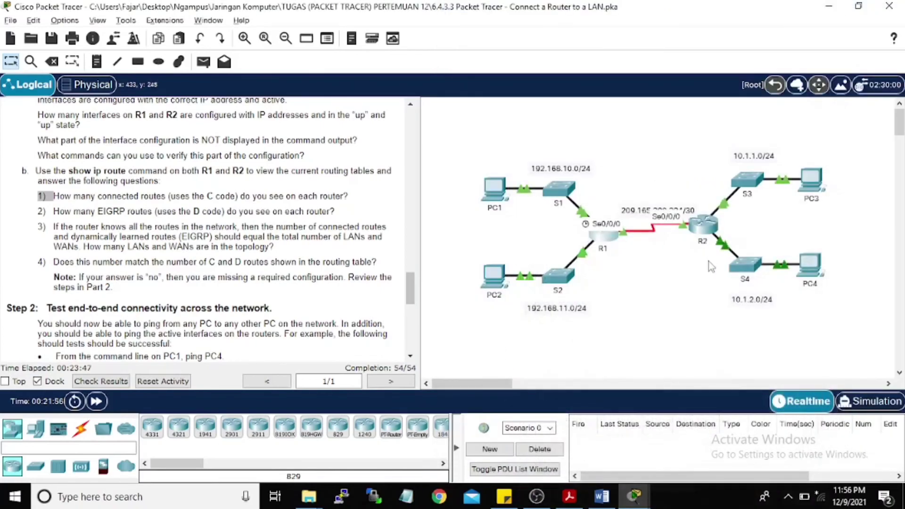
left_click(708, 261)
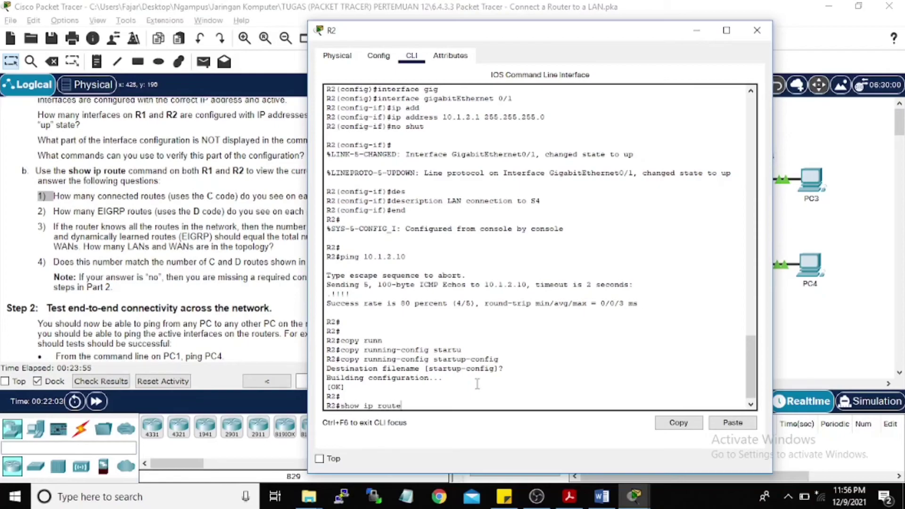
key("Return")
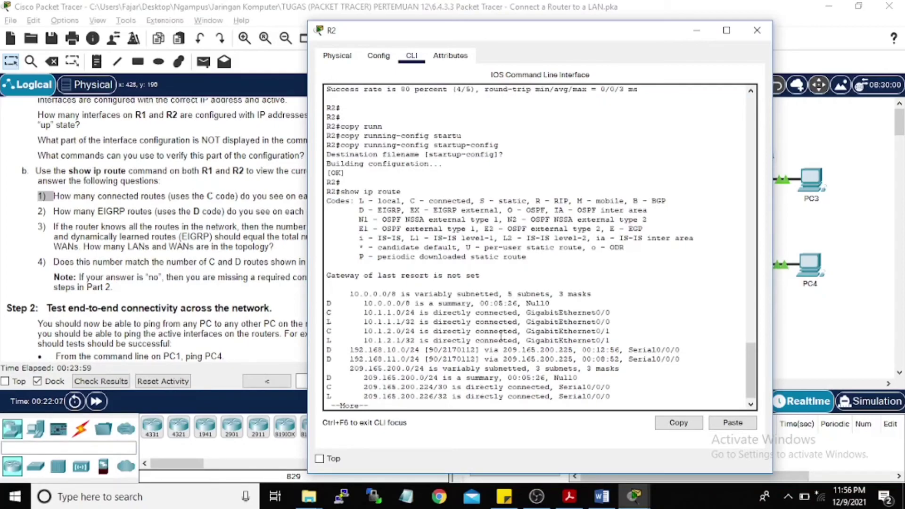
key("Return")
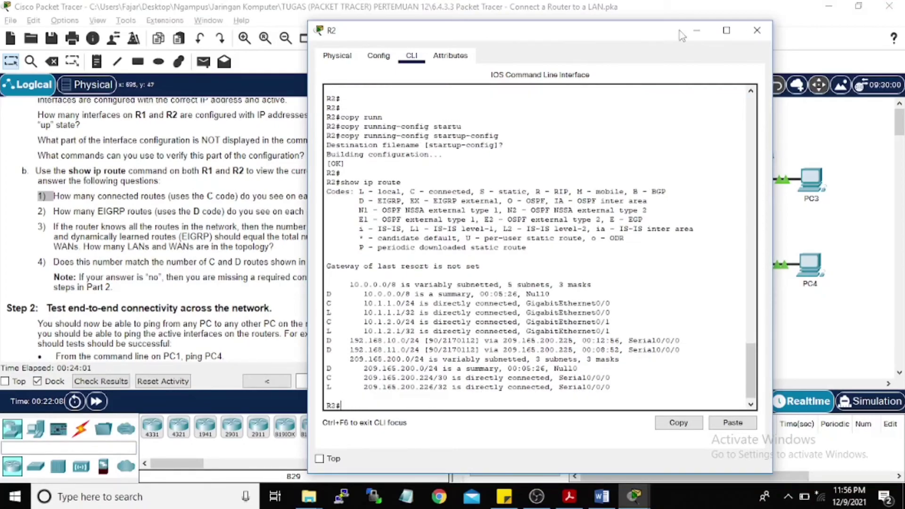
left_click(696, 30)
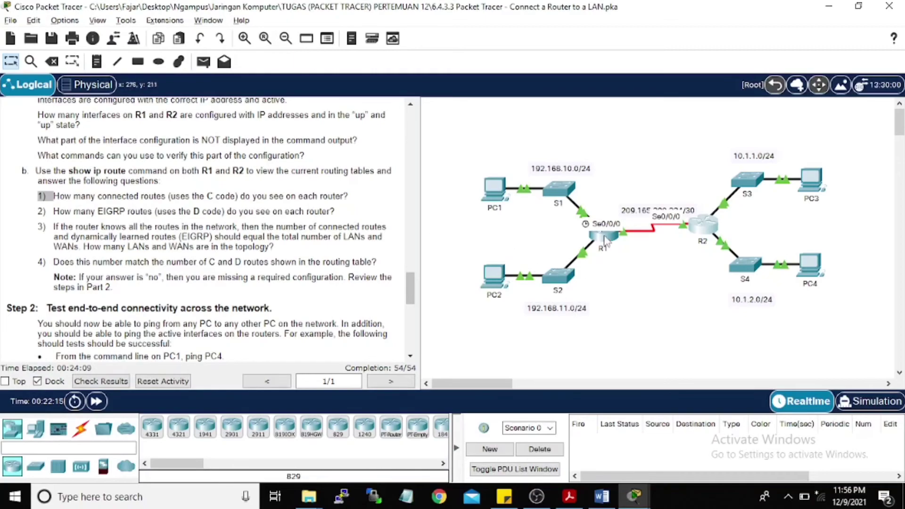
left_click(605, 234)
left_click_drag(463, 277, 471, 278)
left_click_drag(463, 351, 470, 352)
left_click(893, 15)
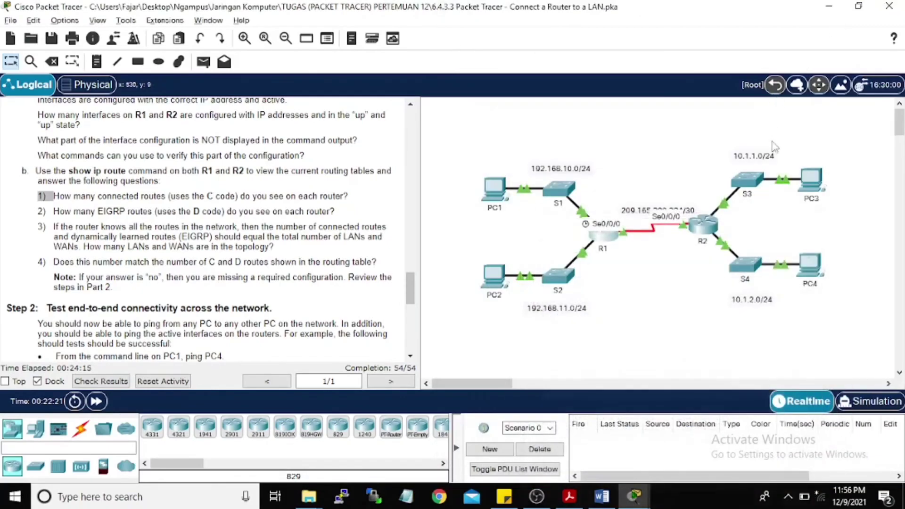
left_click(705, 223)
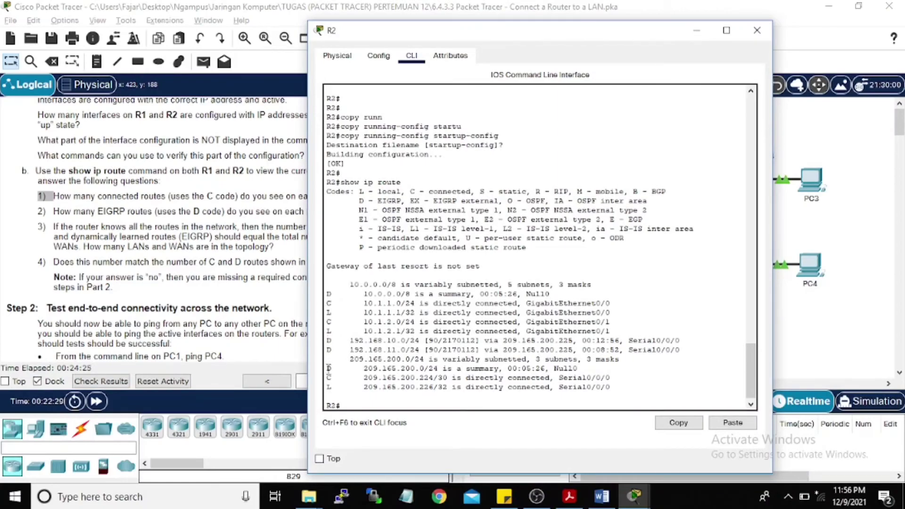
left_click(693, 34)
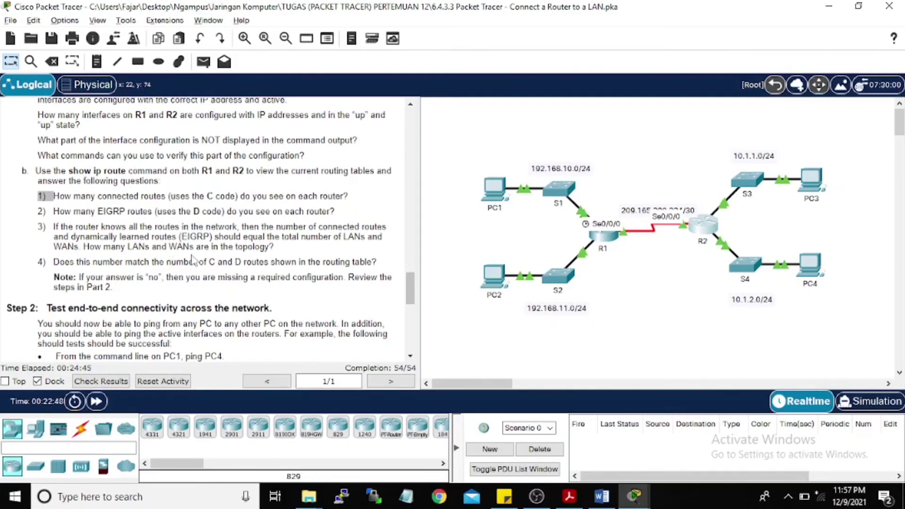
scroll(205, 289, "down", 1)
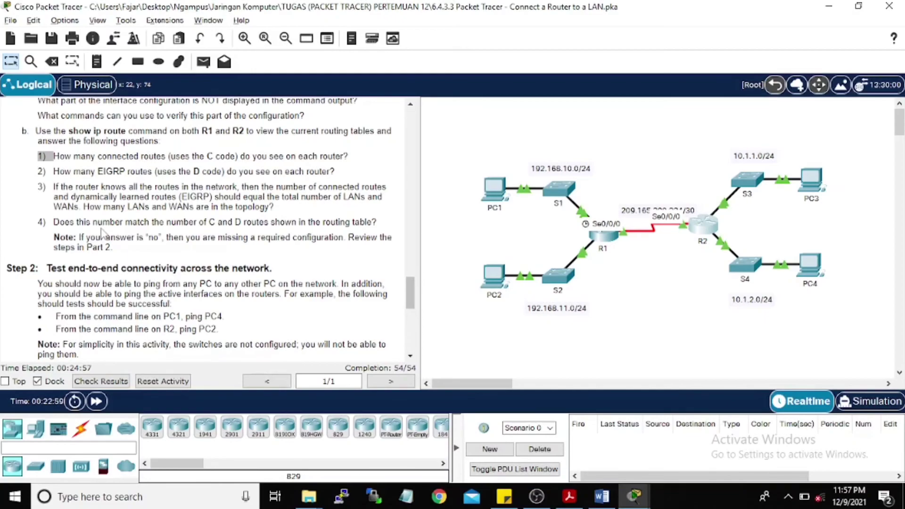
left_click(606, 234)
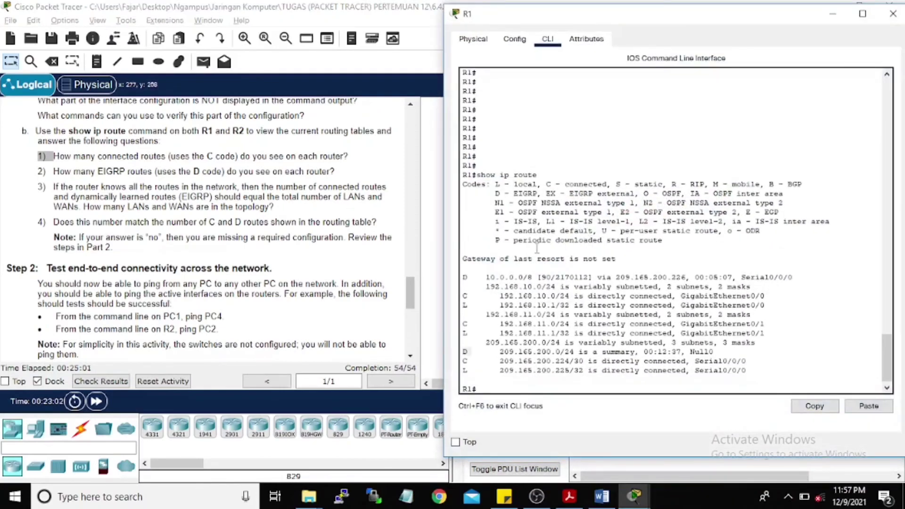
left_click_drag(518, 19, 129, 20)
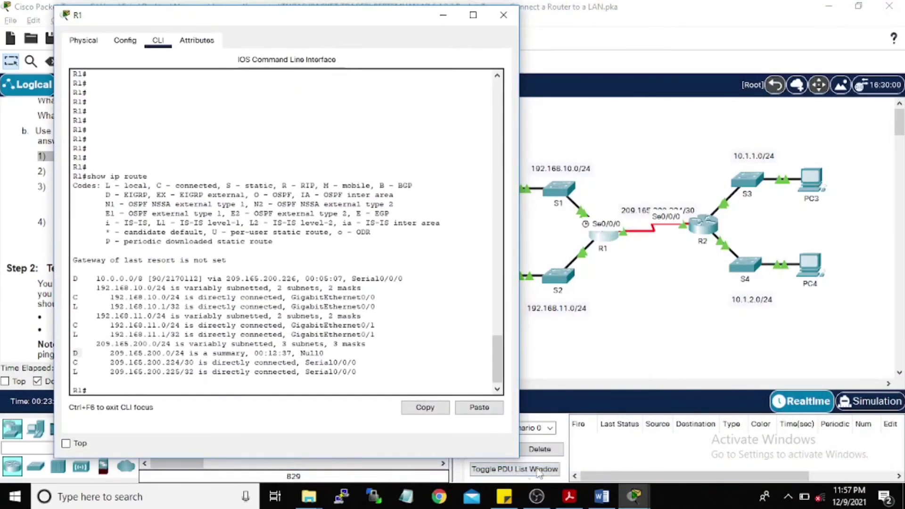
left_click(635, 496)
left_click(742, 413)
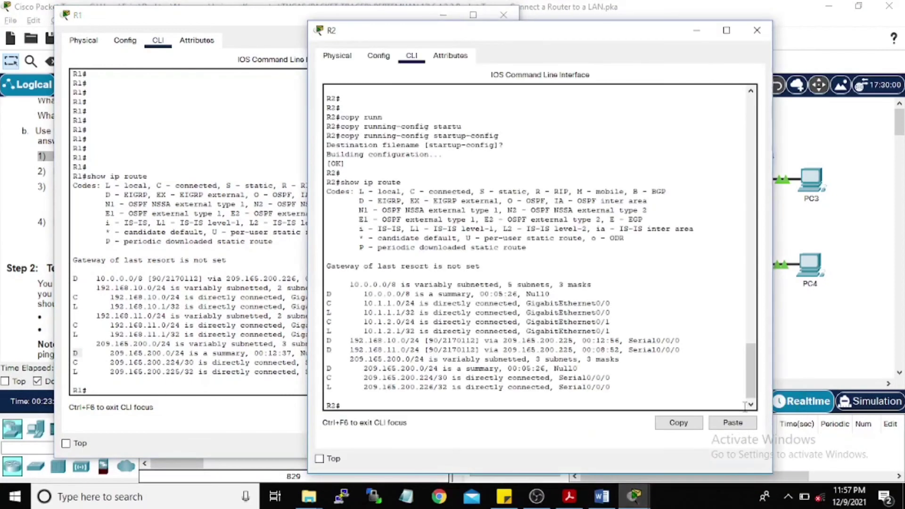
left_click_drag(439, 34, 588, 22)
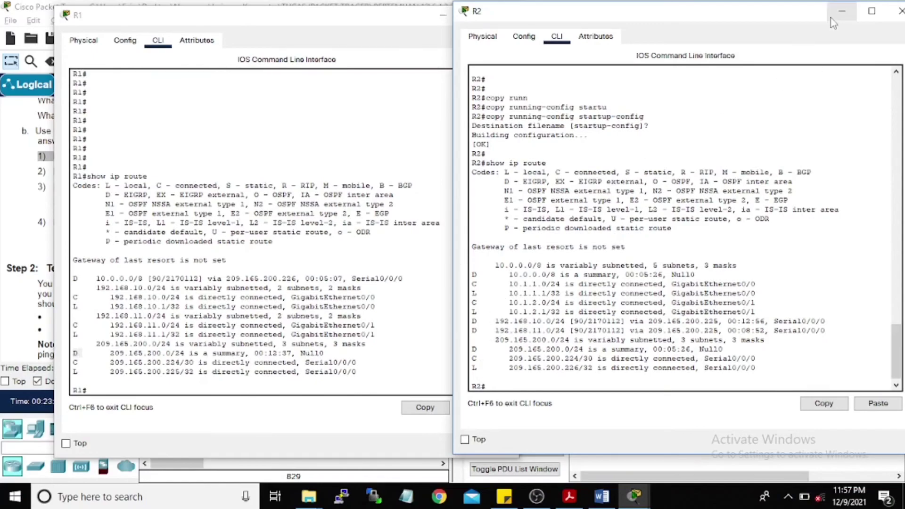
left_click(841, 12)
Step: Minimize R1's console and scroll the instructions back up to the addressing table
left_click(442, 15)
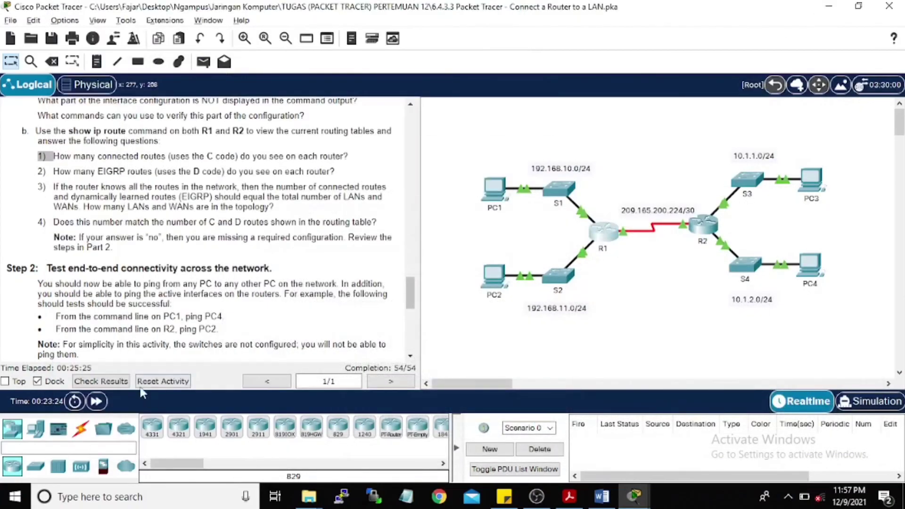
scroll(54, 264, "down", 2)
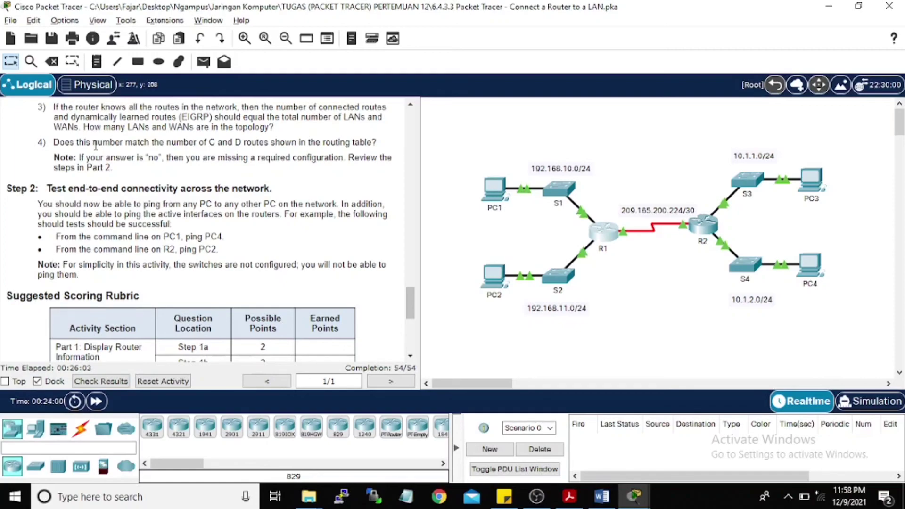
left_click_drag(410, 304, 383, 118)
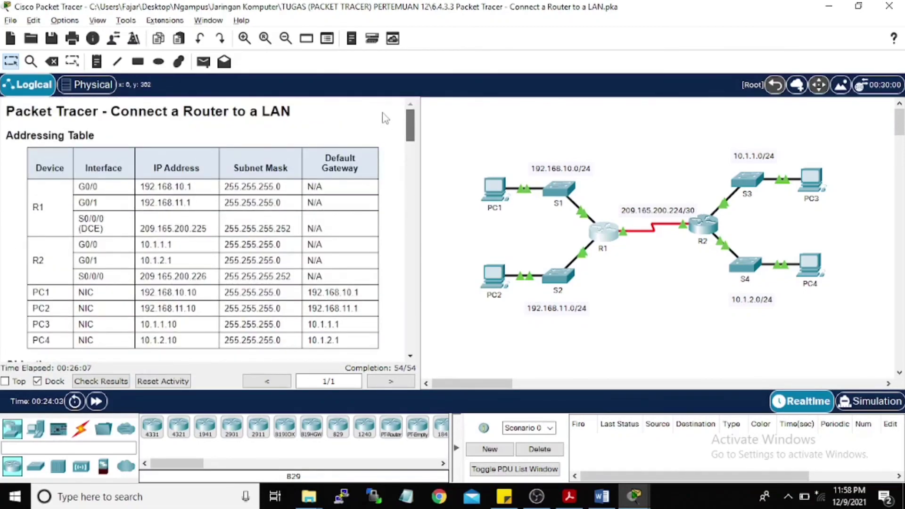
Step: From PC1's command prompt, ping PC4 at 10.1.2.10 and receive 4 of 4 replies
left_click(509, 214)
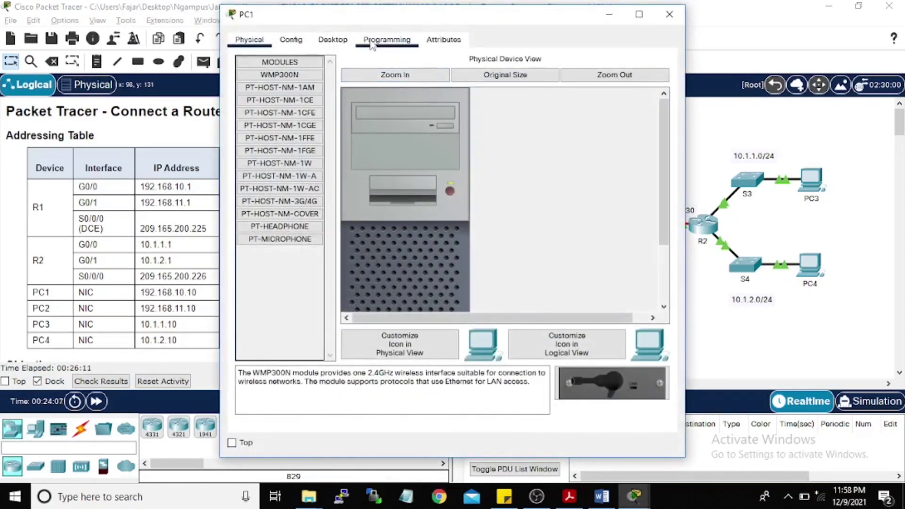
left_click(333, 39)
left_click(542, 103)
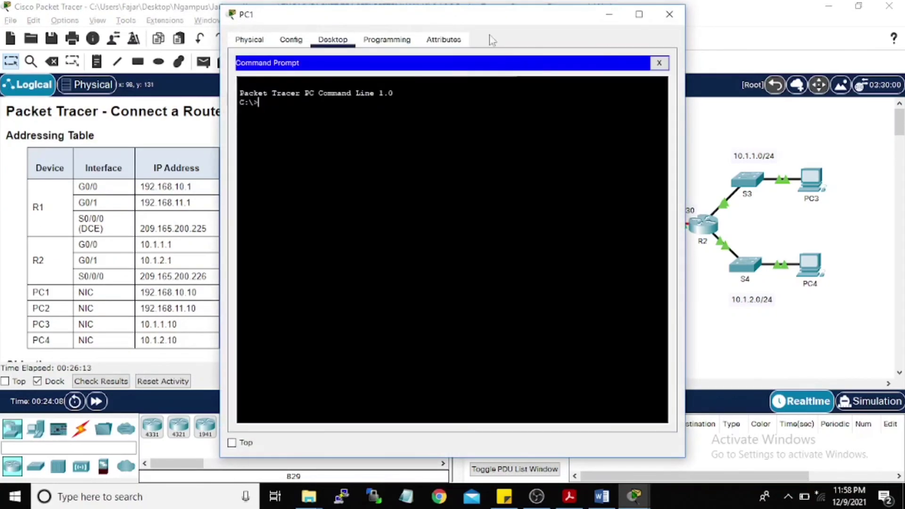
left_click_drag(488, 17, 583, 27)
type("ping")
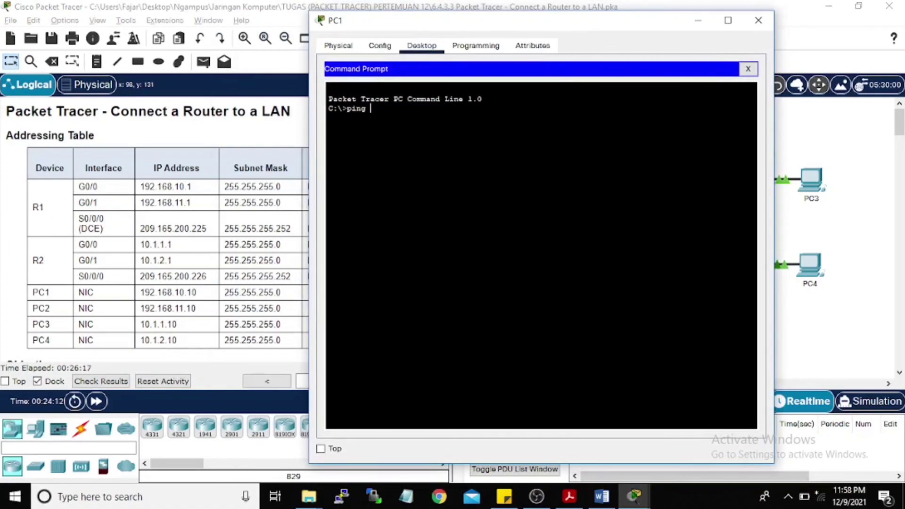
type(" 10.1.2.10")
key("Return")
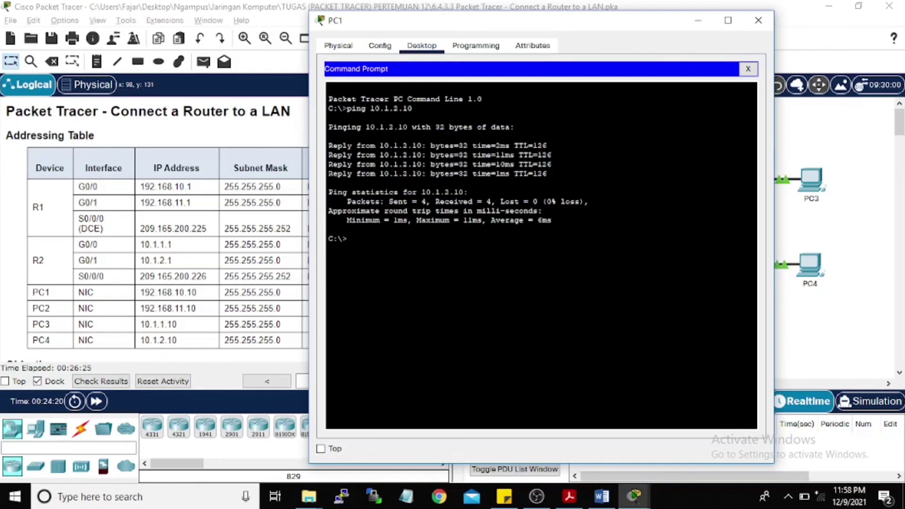
Step: Ping PC2 at 192.168.11.10 from R2's CLI with 5/5 success, then minimize R2's console
left_click(282, 216)
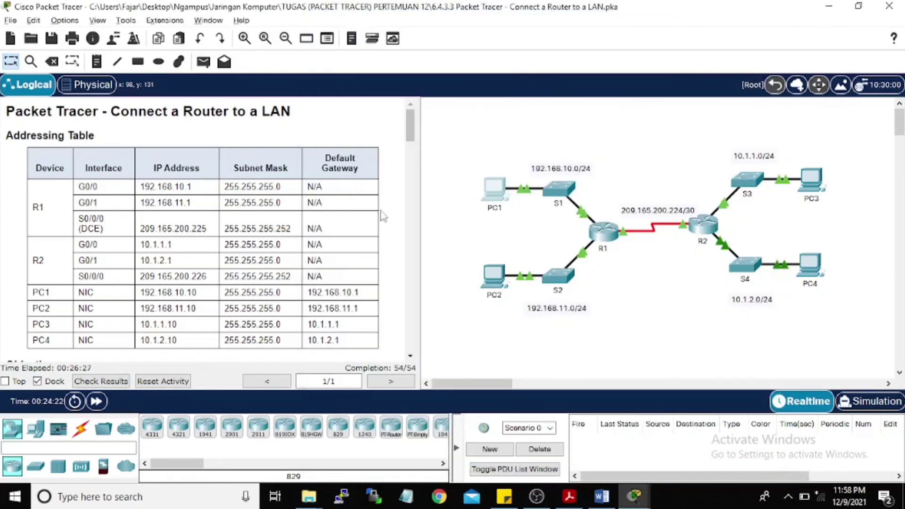
left_click_drag(410, 133, 423, 303)
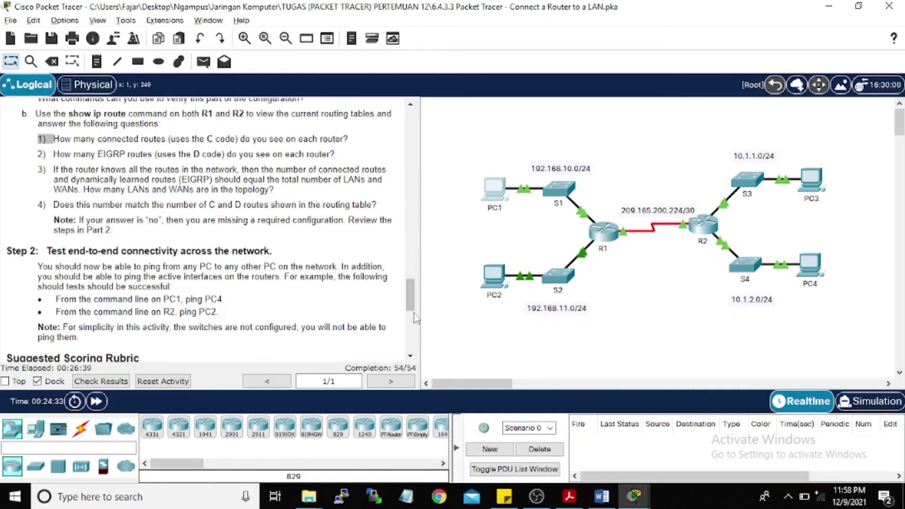
left_click_drag(414, 313, 414, 134)
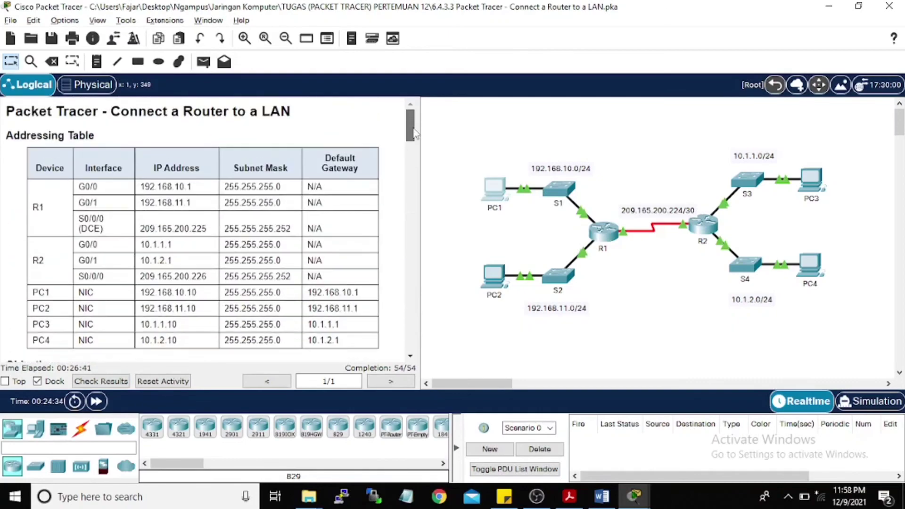
left_click(705, 224)
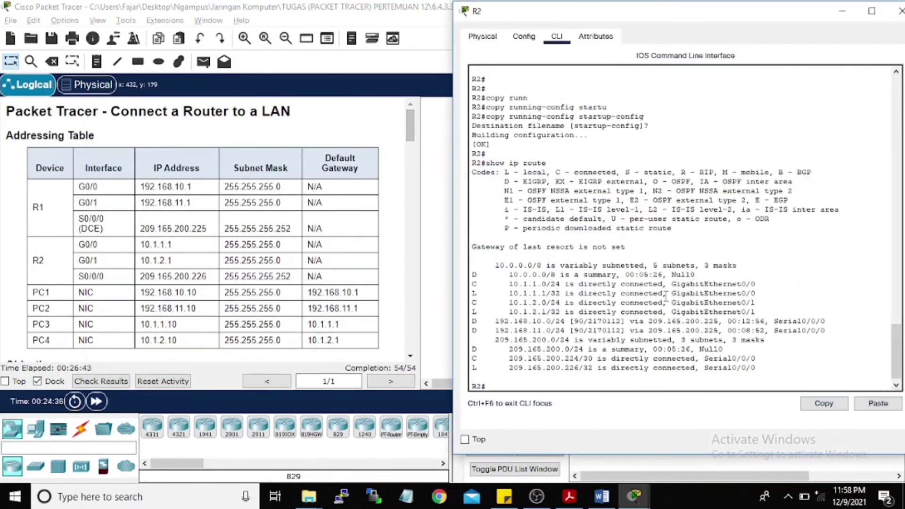
type("pin")
key("Tab")
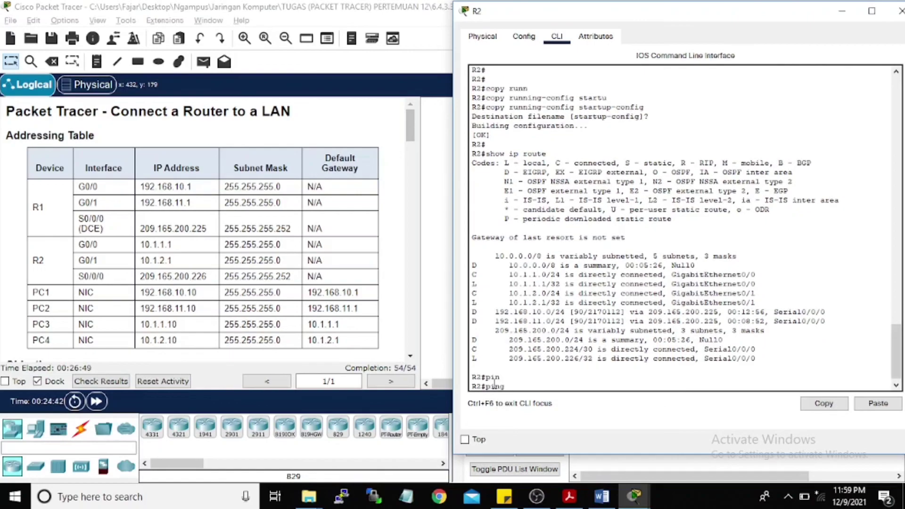
type("192.168.11.10")
key("Return")
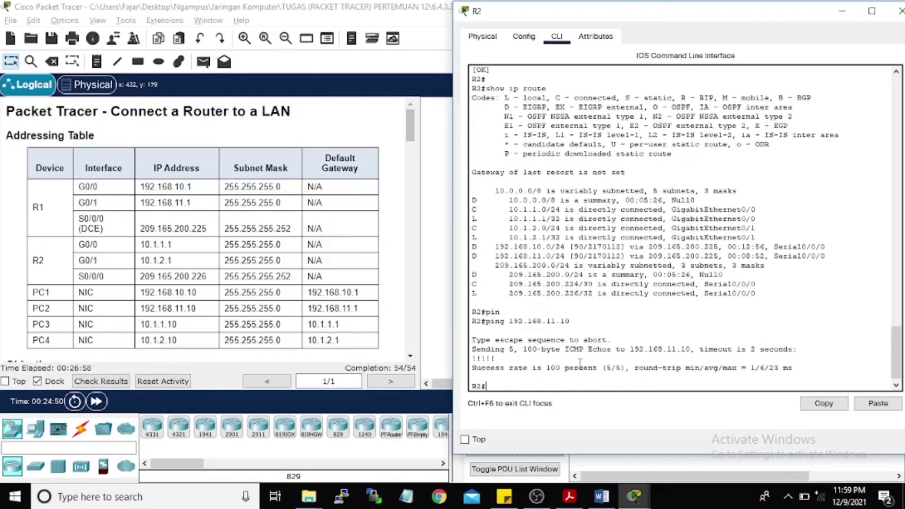
left_click(841, 10)
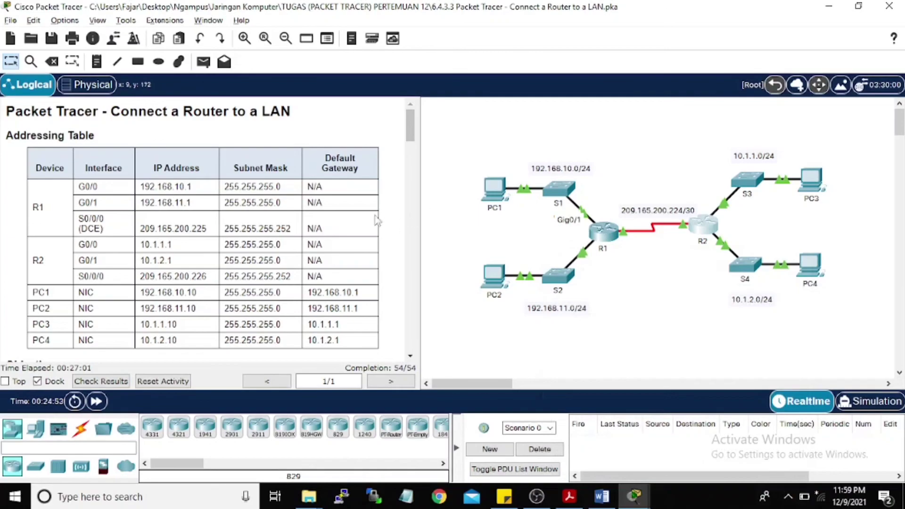
Step: Open Check Results and the Assessment Items tab, confirming the 54/54 score
scroll(325, 193, "down", 15)
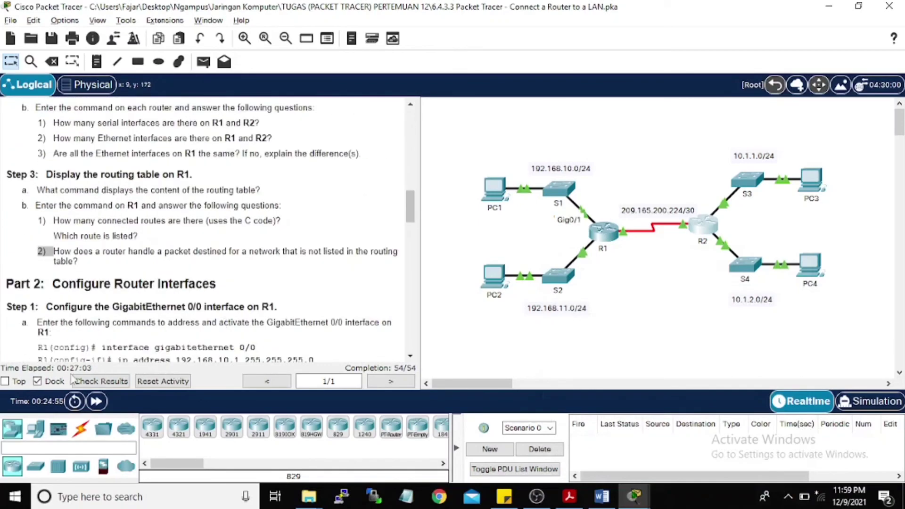
left_click(126, 385)
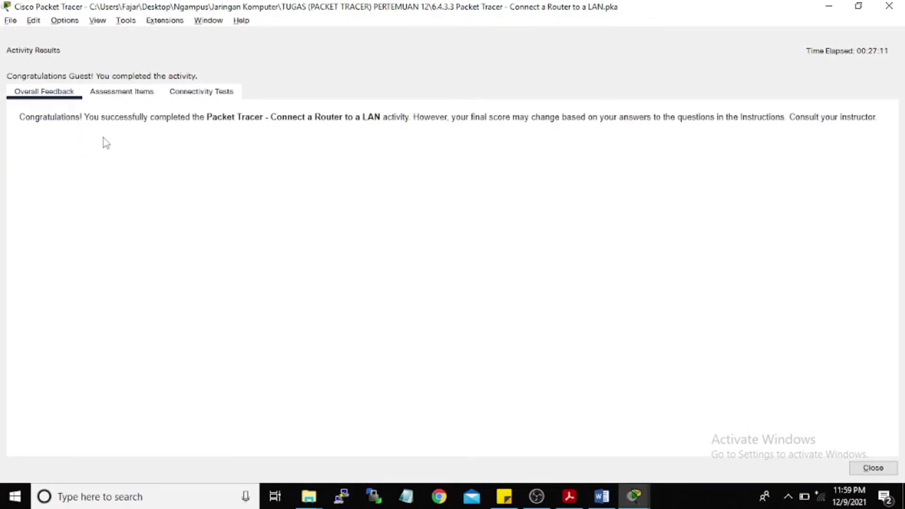
left_click(109, 95)
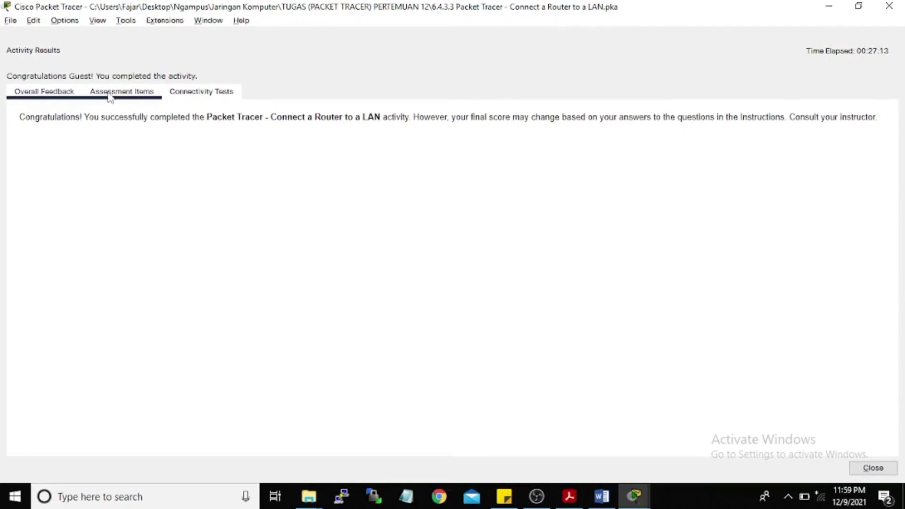